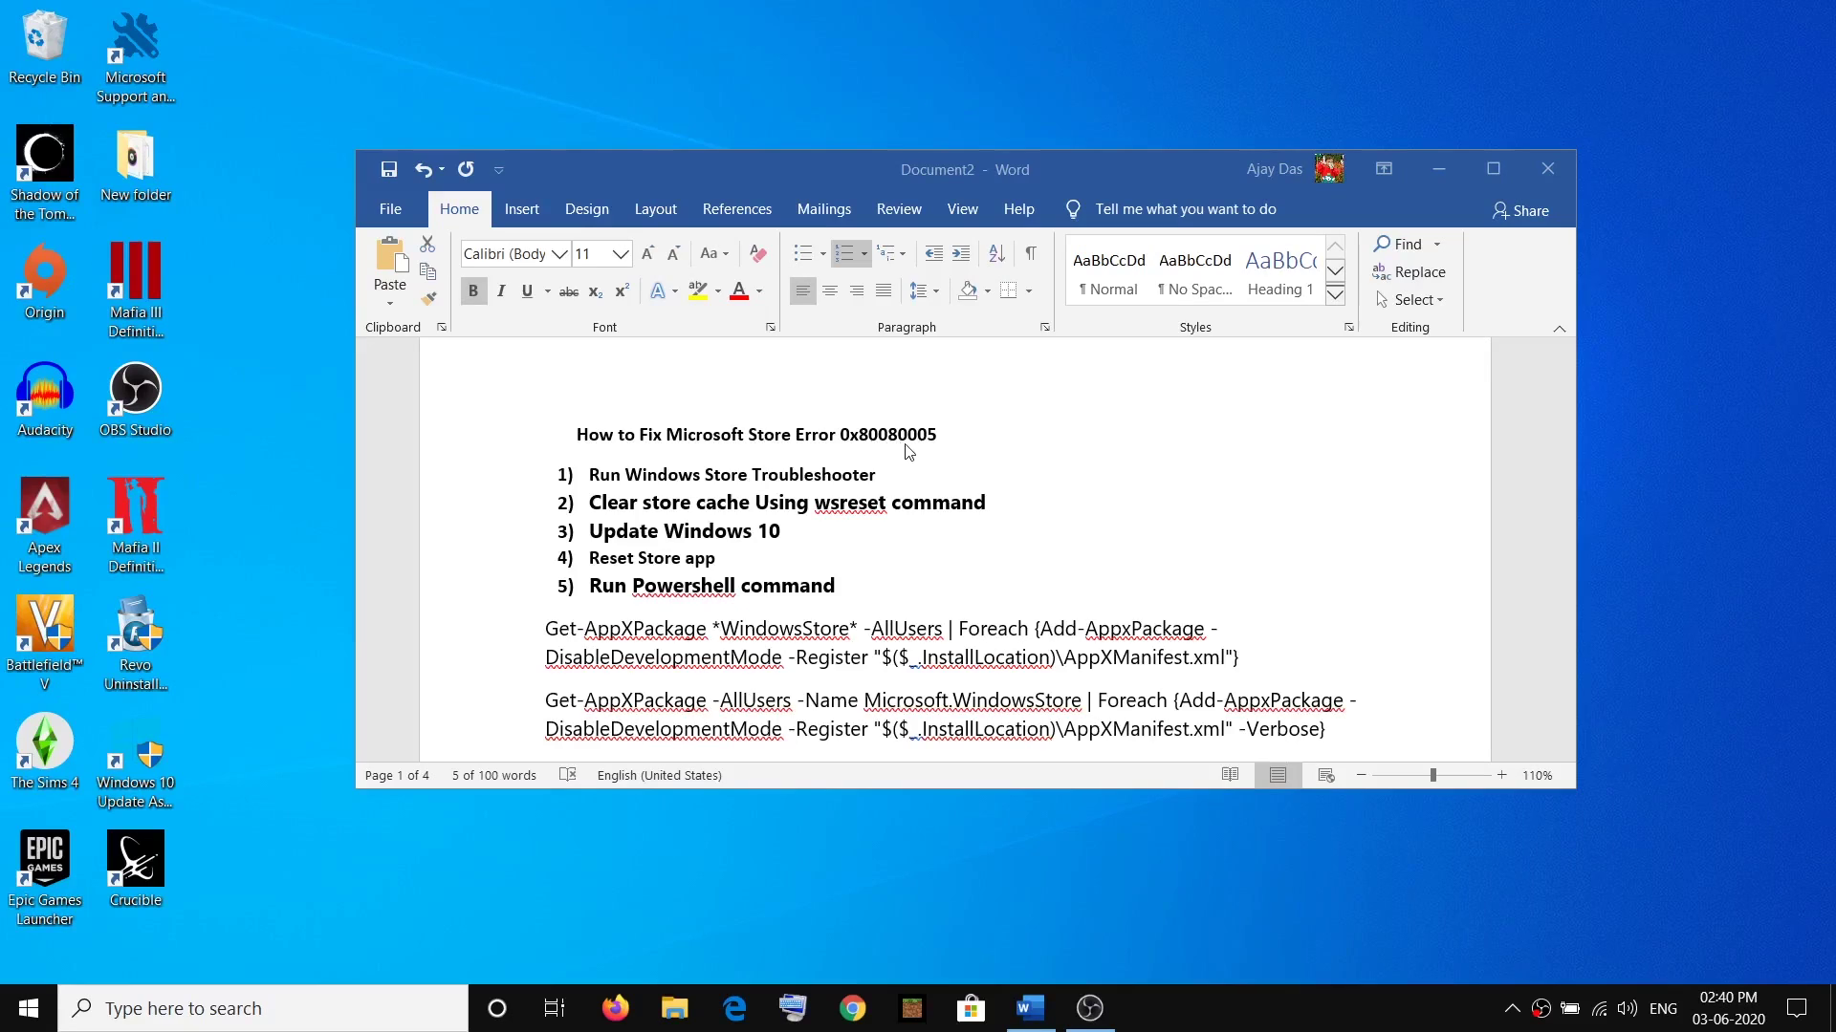
Highlight the error code and fix items 1 and 2 in the Word notes
left_click_drag(946, 438, 674, 438)
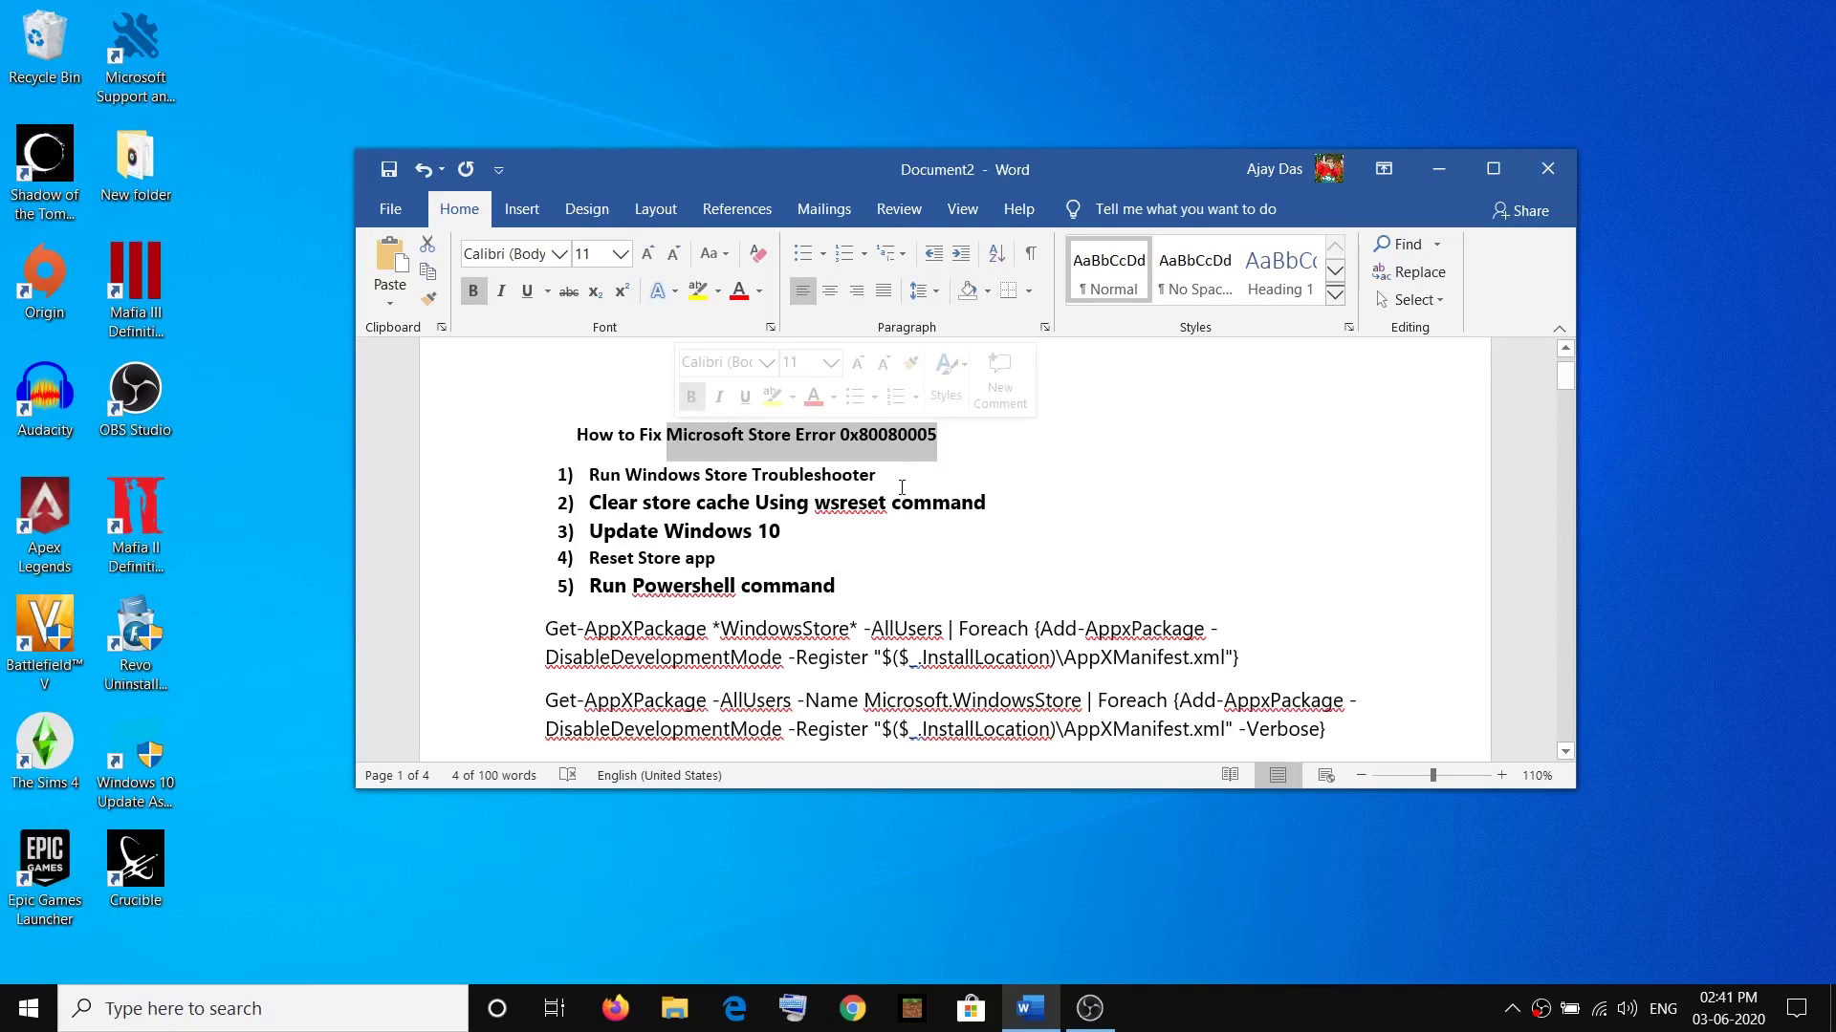
left_click_drag(898, 475, 627, 475)
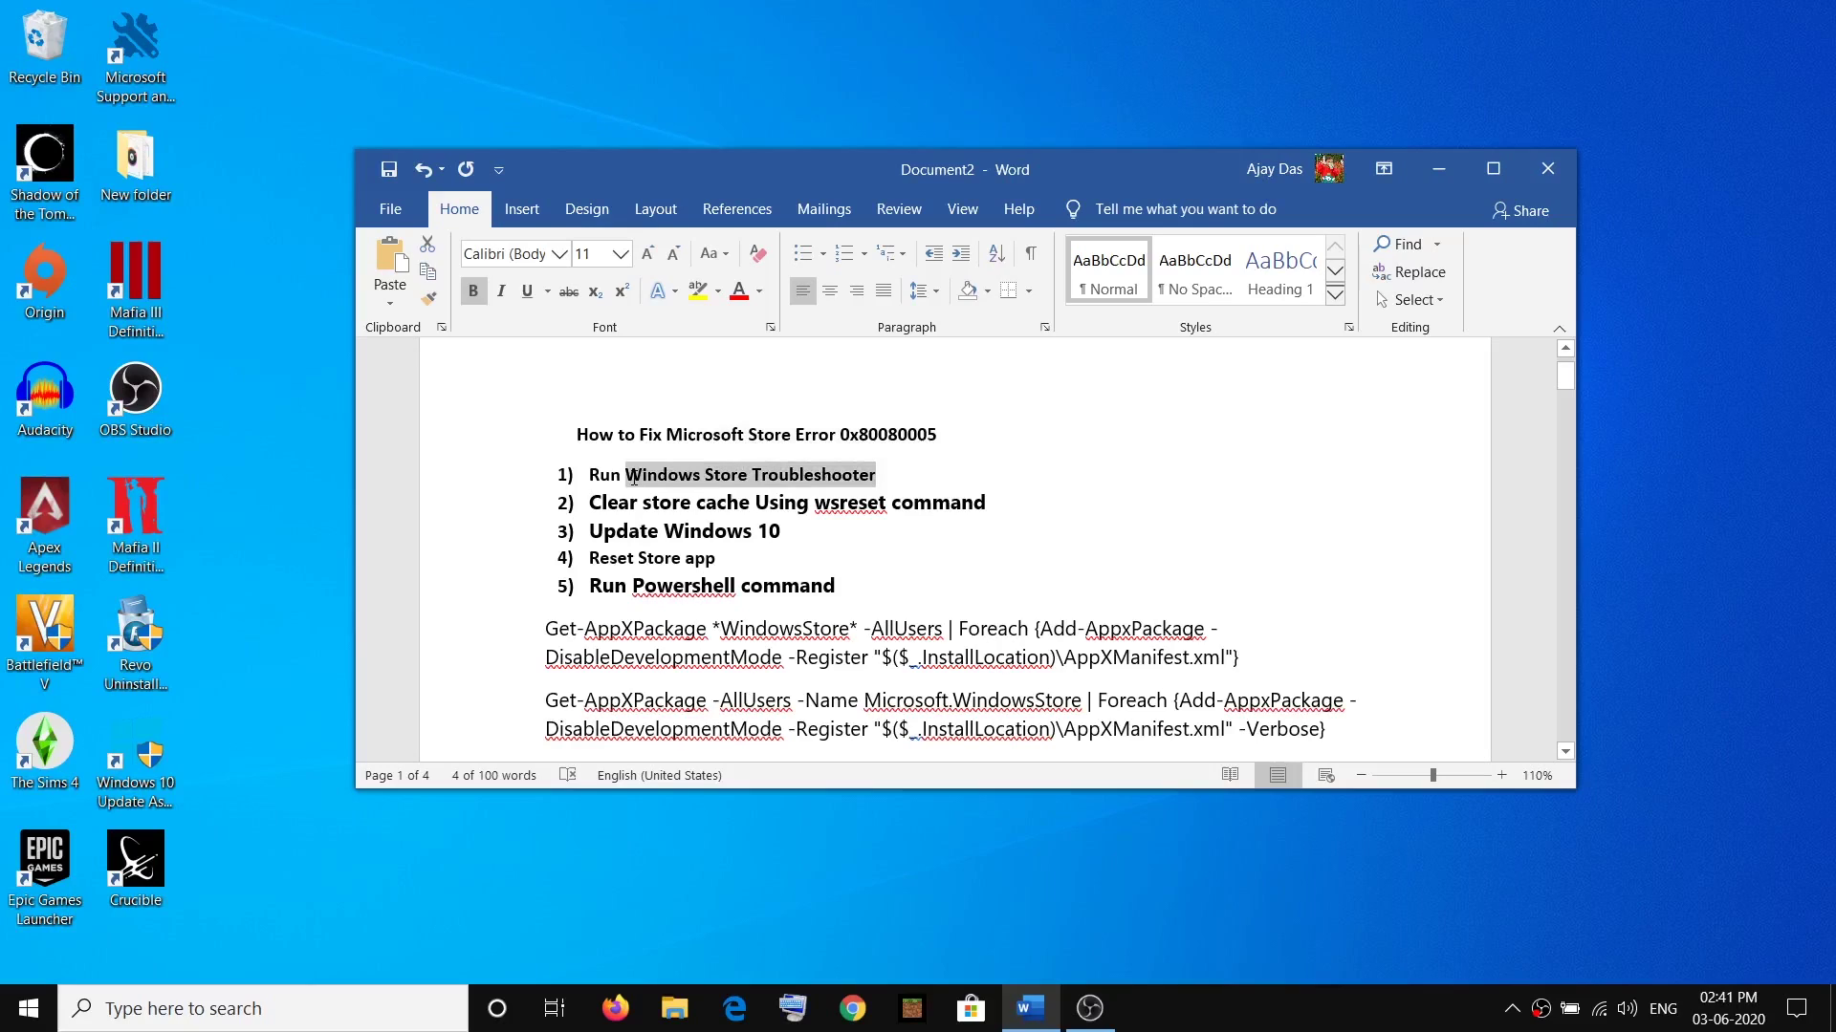
left_click(997, 504)
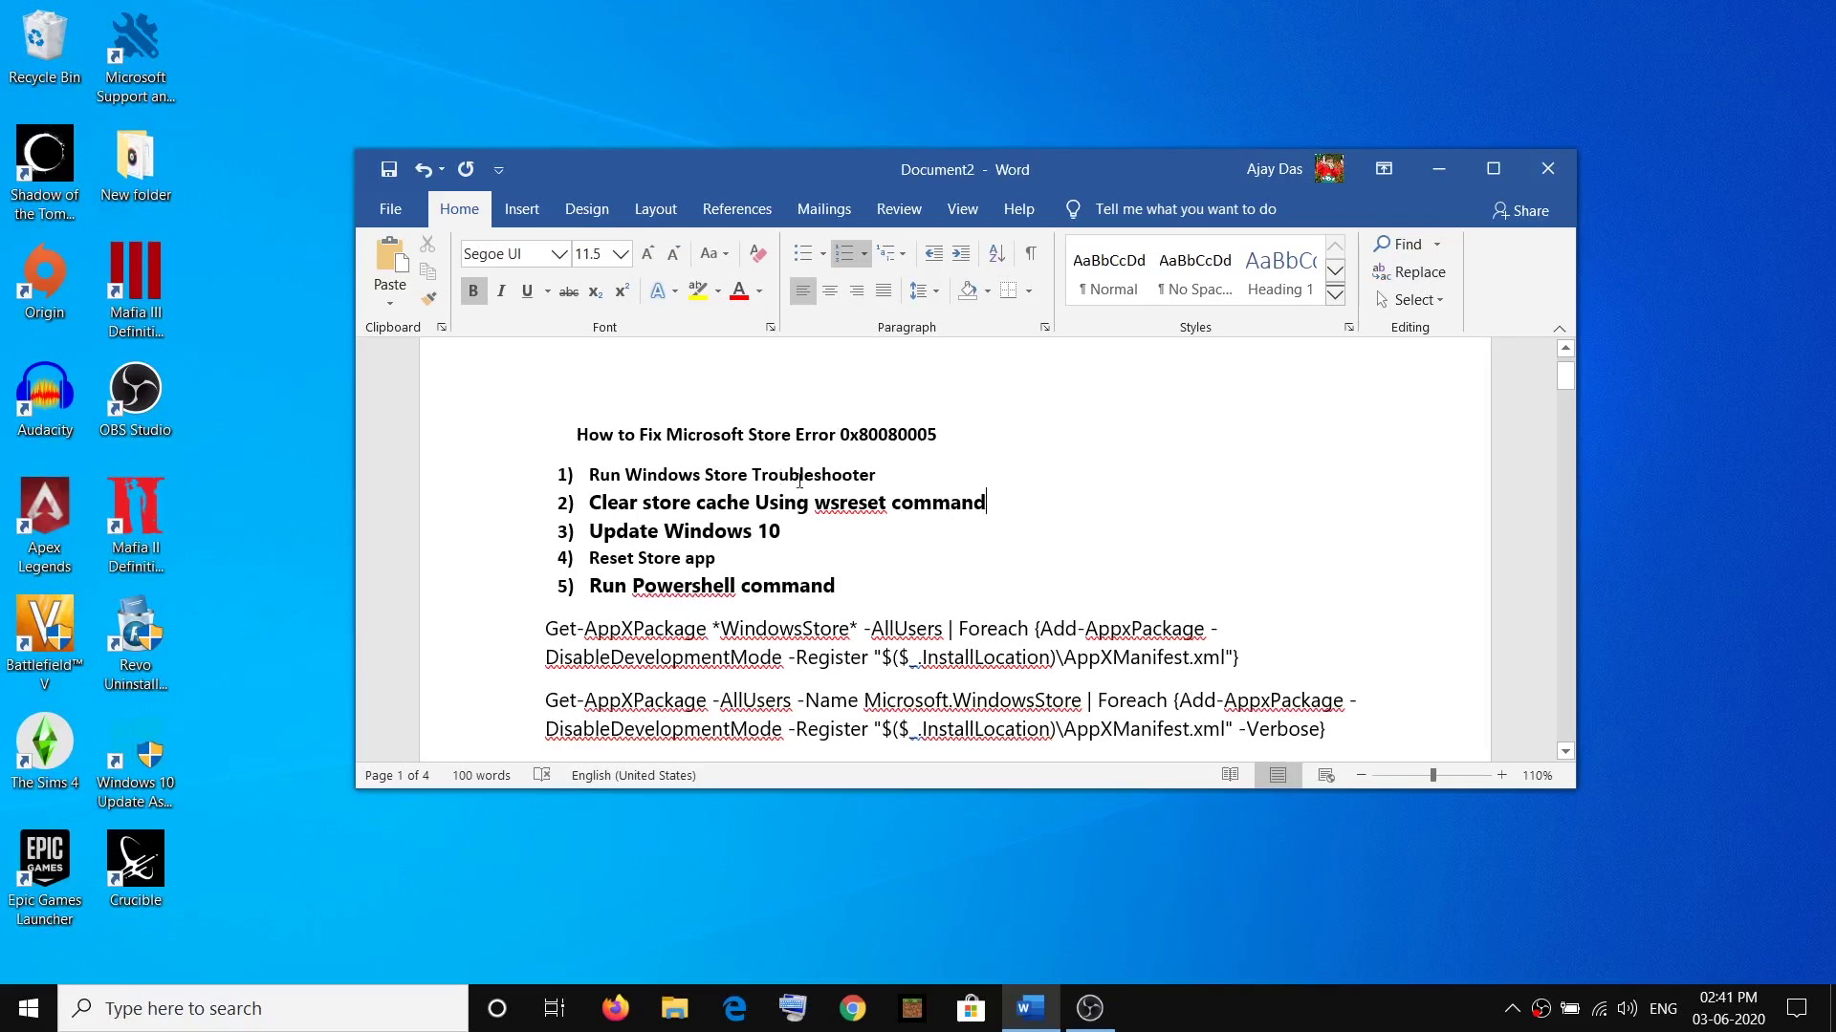
left_click_drag(607, 470, 887, 476)
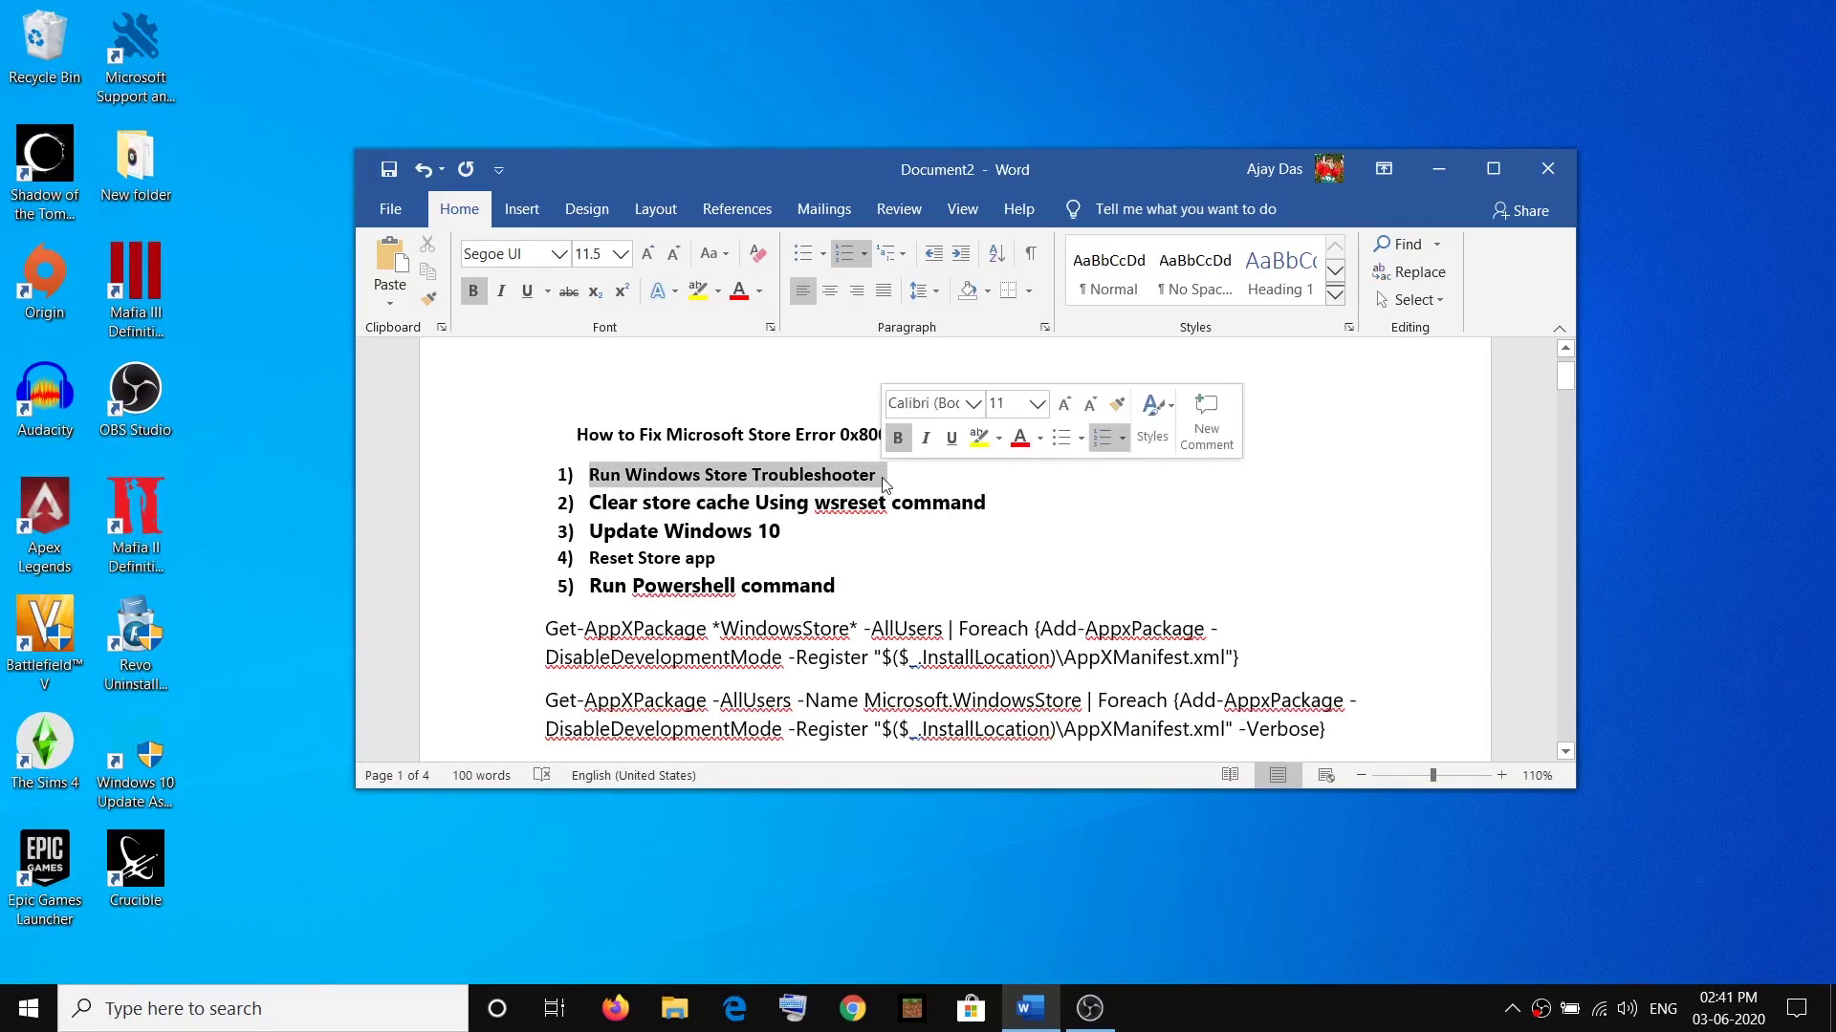
Run the Windows Store Apps troubleshooter from Additional troubleshooters, then highlight 'Clear' in the notes
left_click(27, 1016)
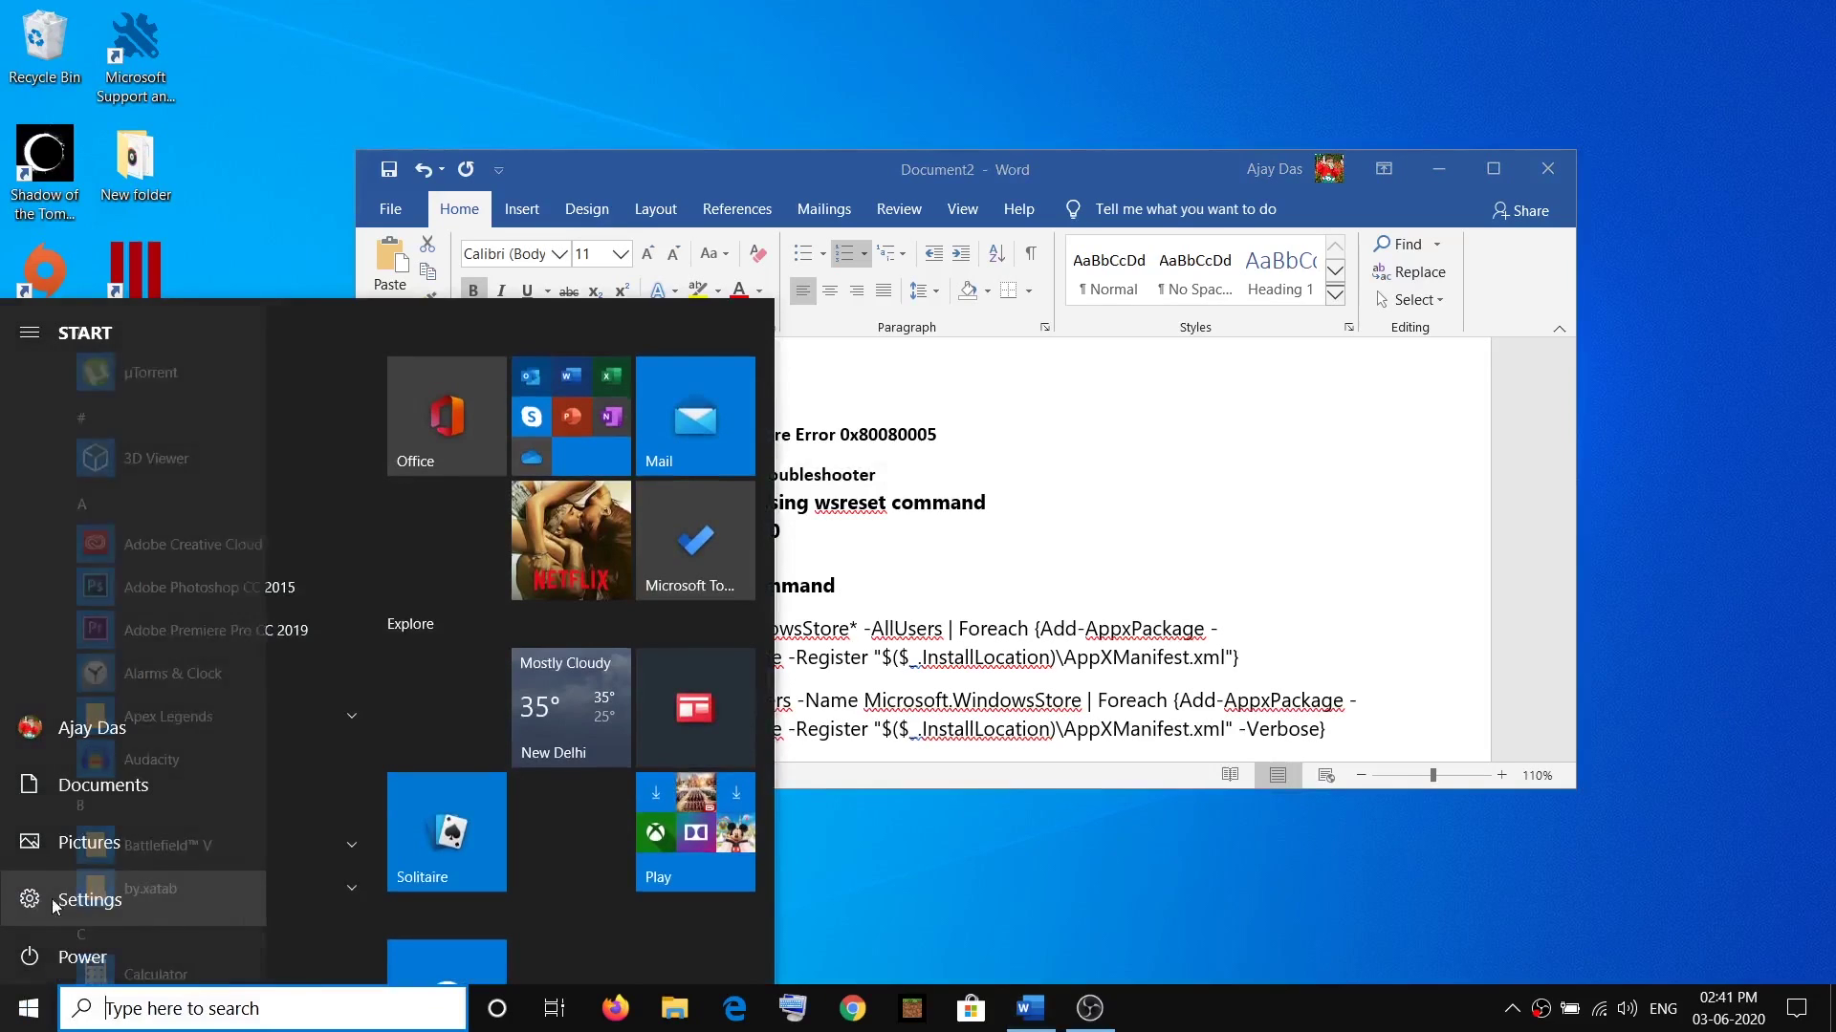
left_click(58, 903)
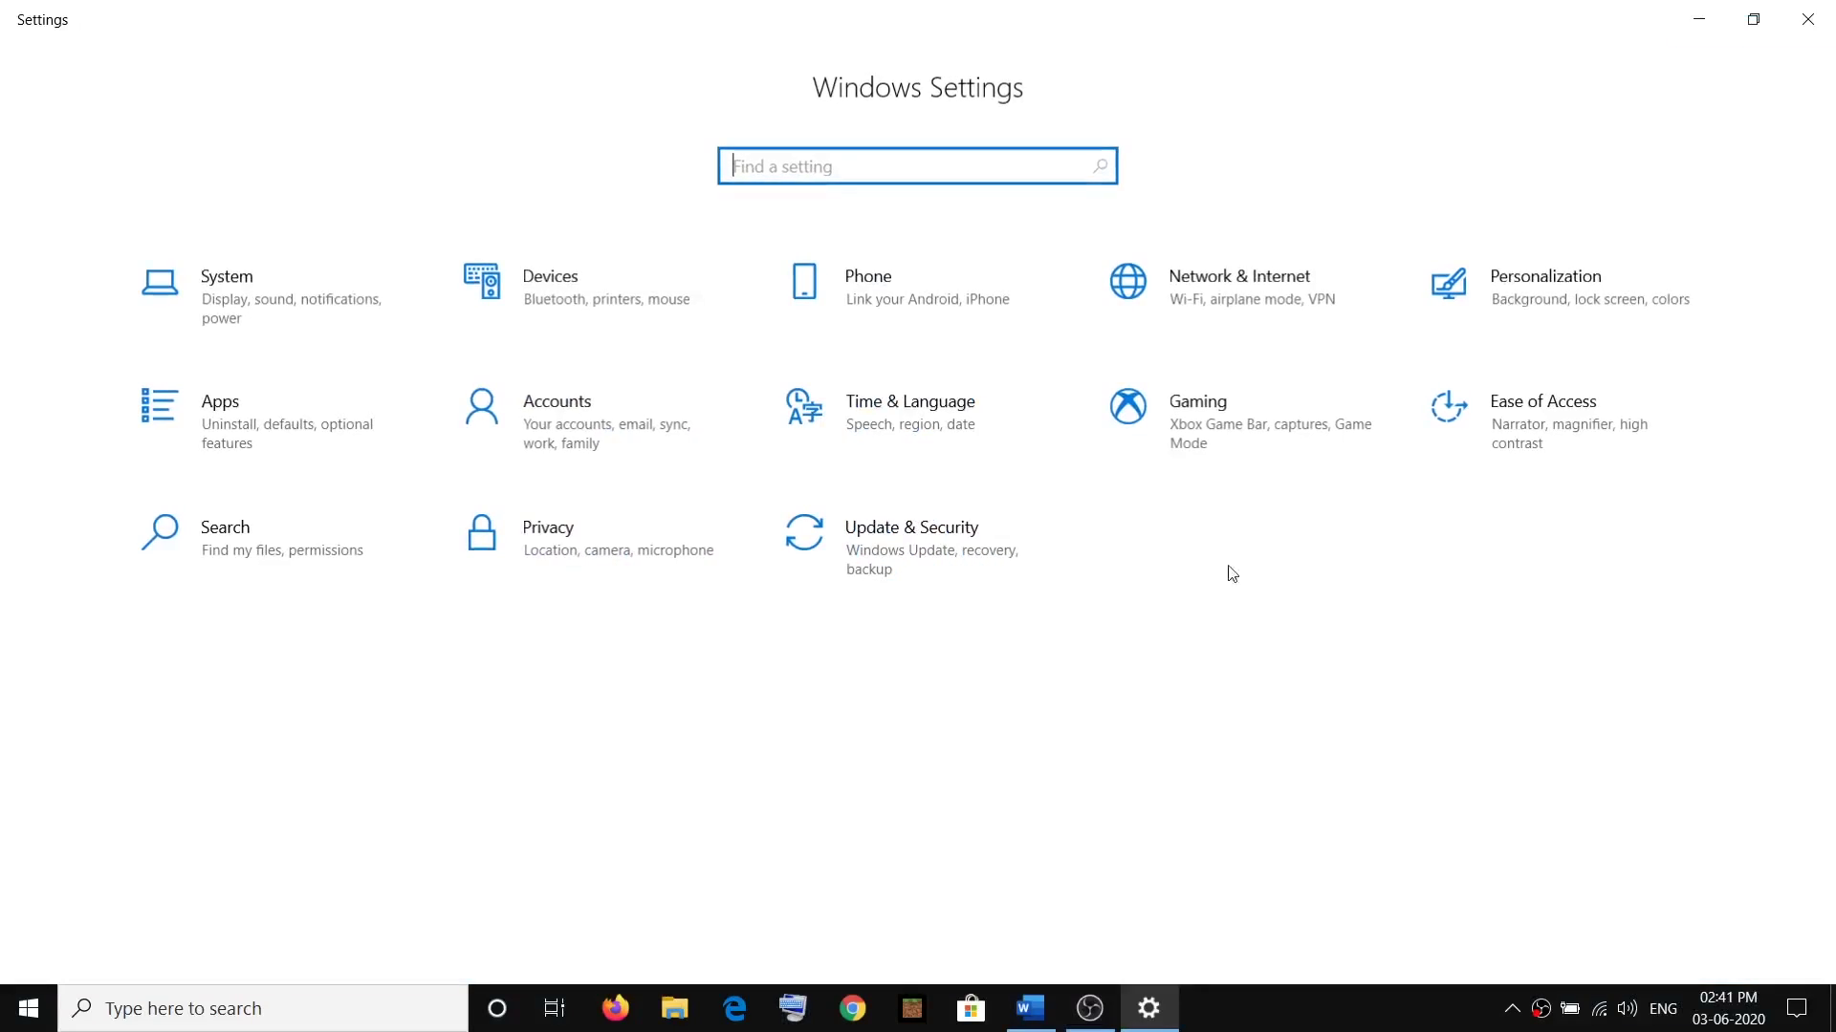
left_click(935, 564)
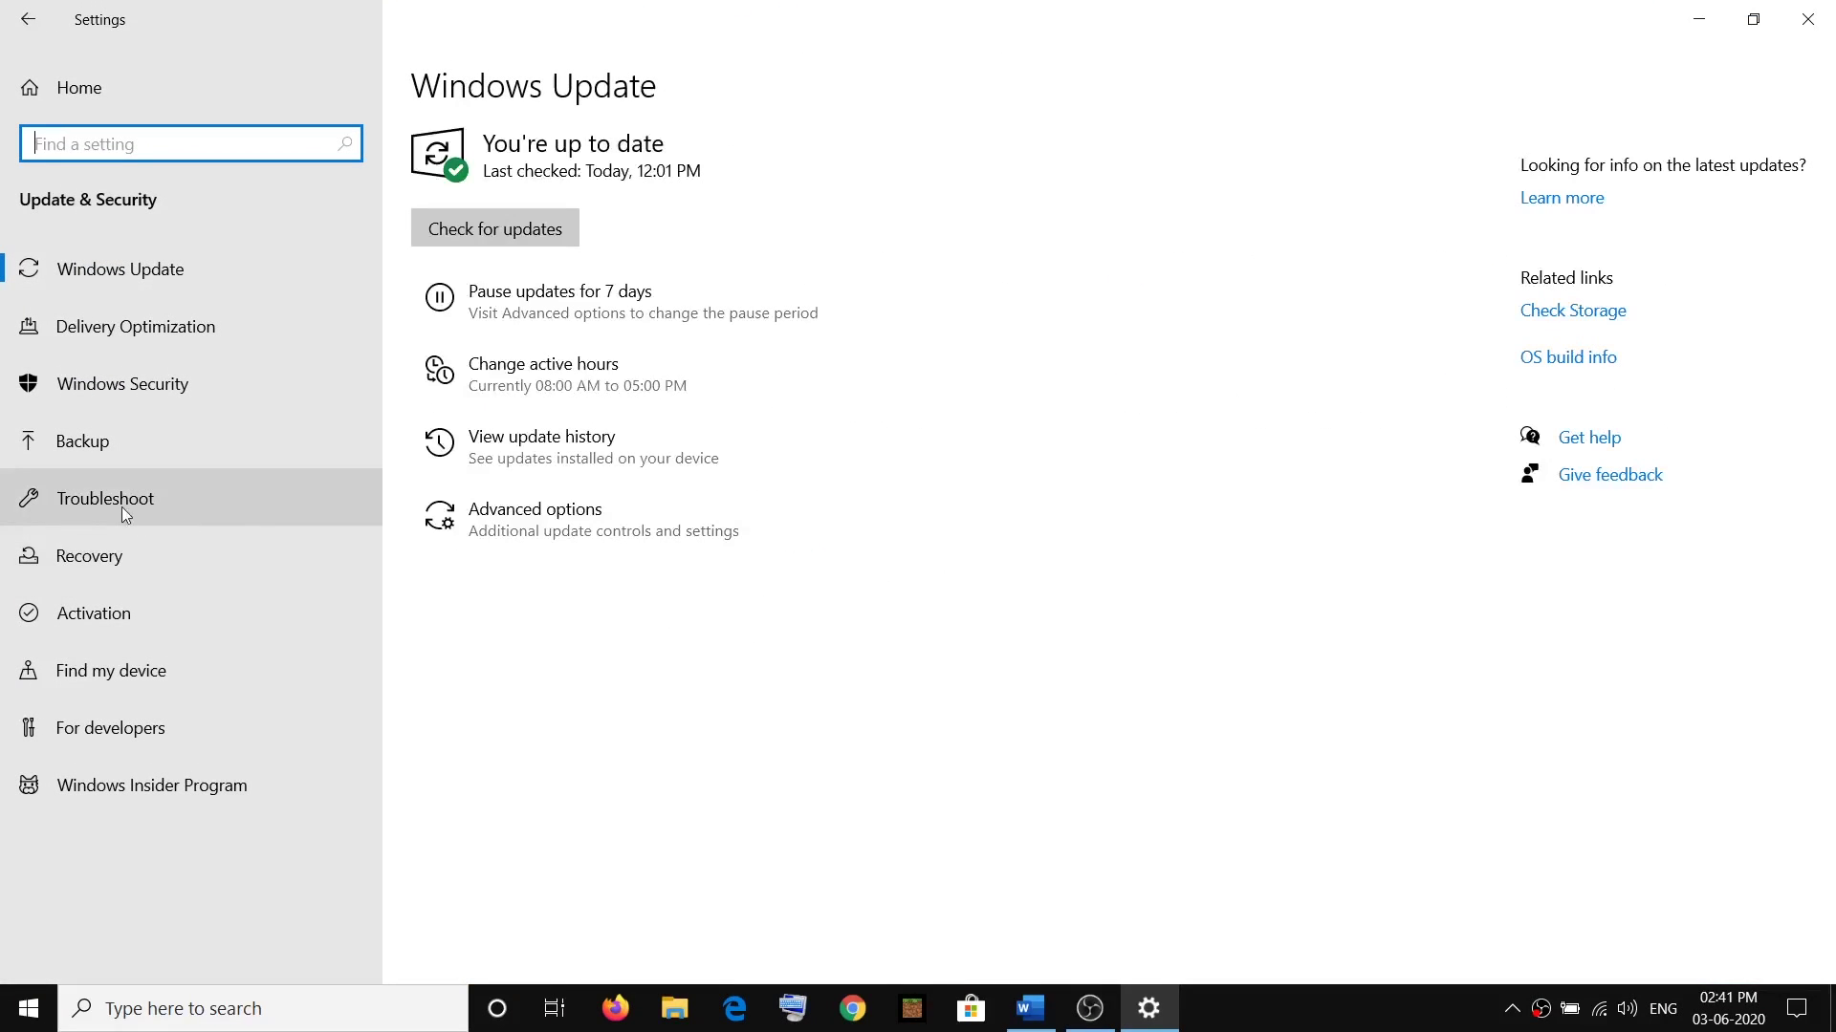
left_click(165, 507)
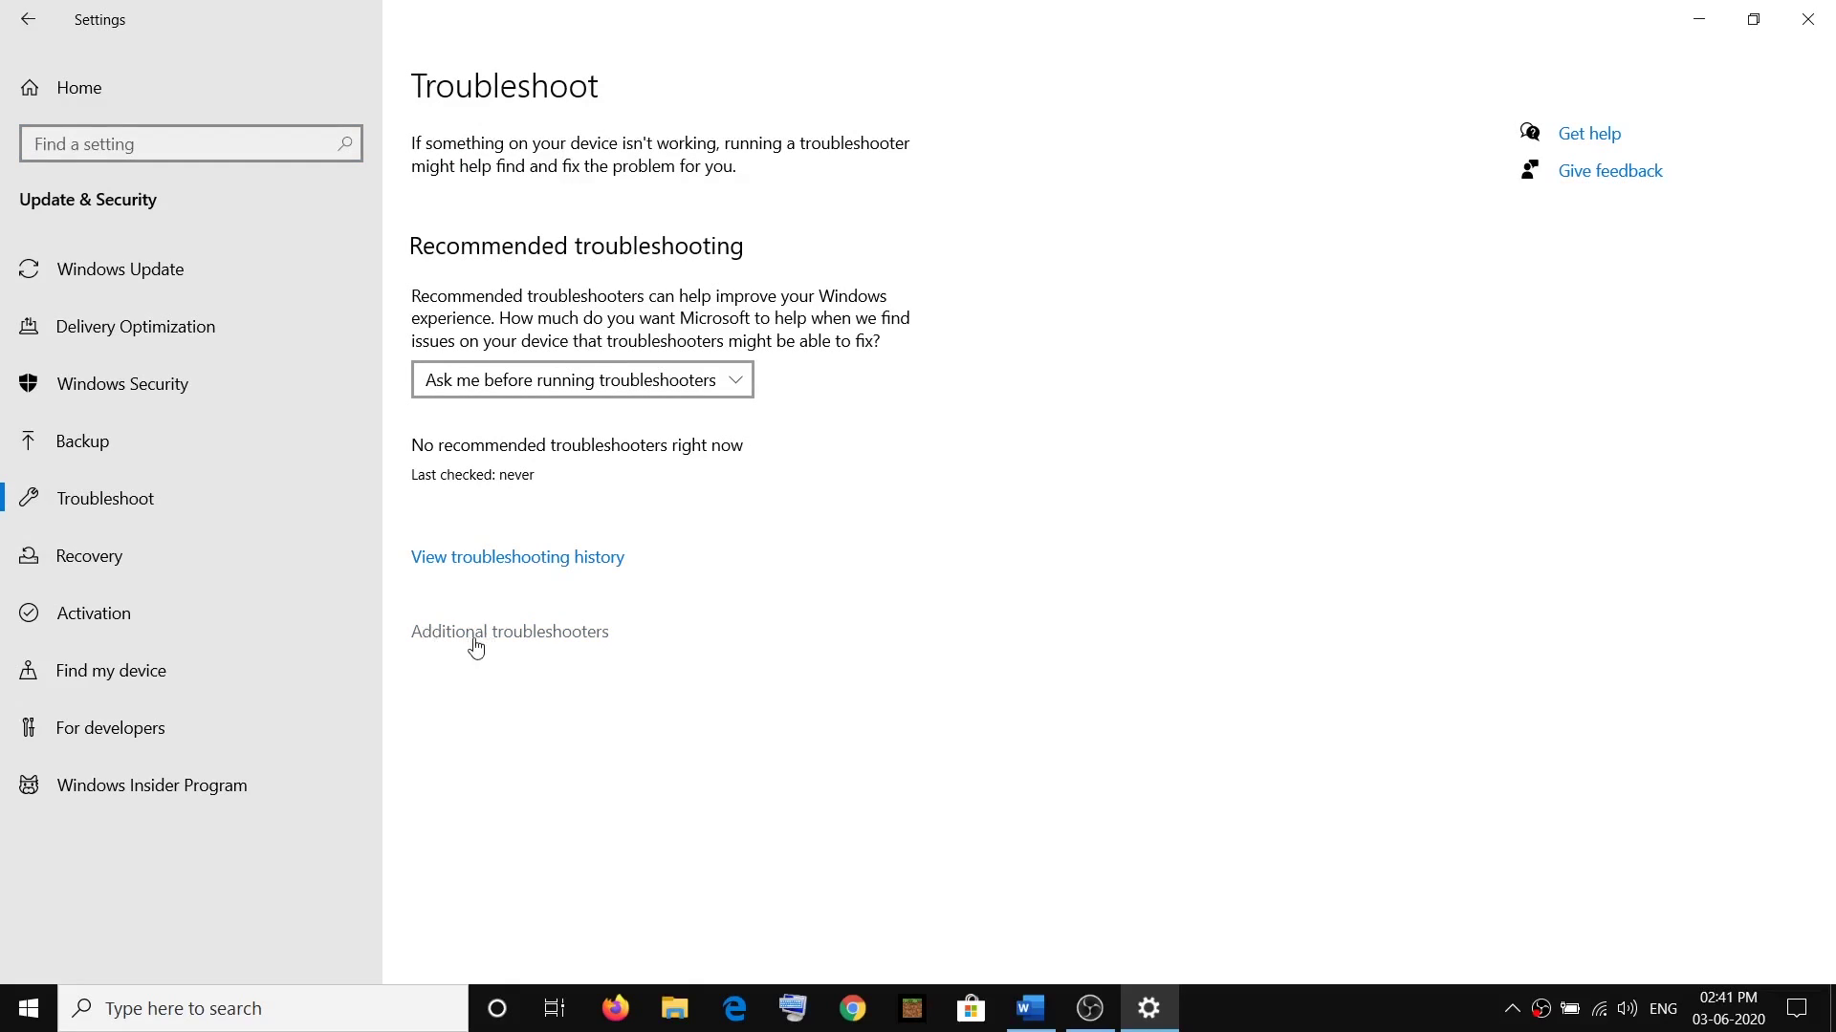
left_click(512, 639)
scroll(306, 688, "down", 6)
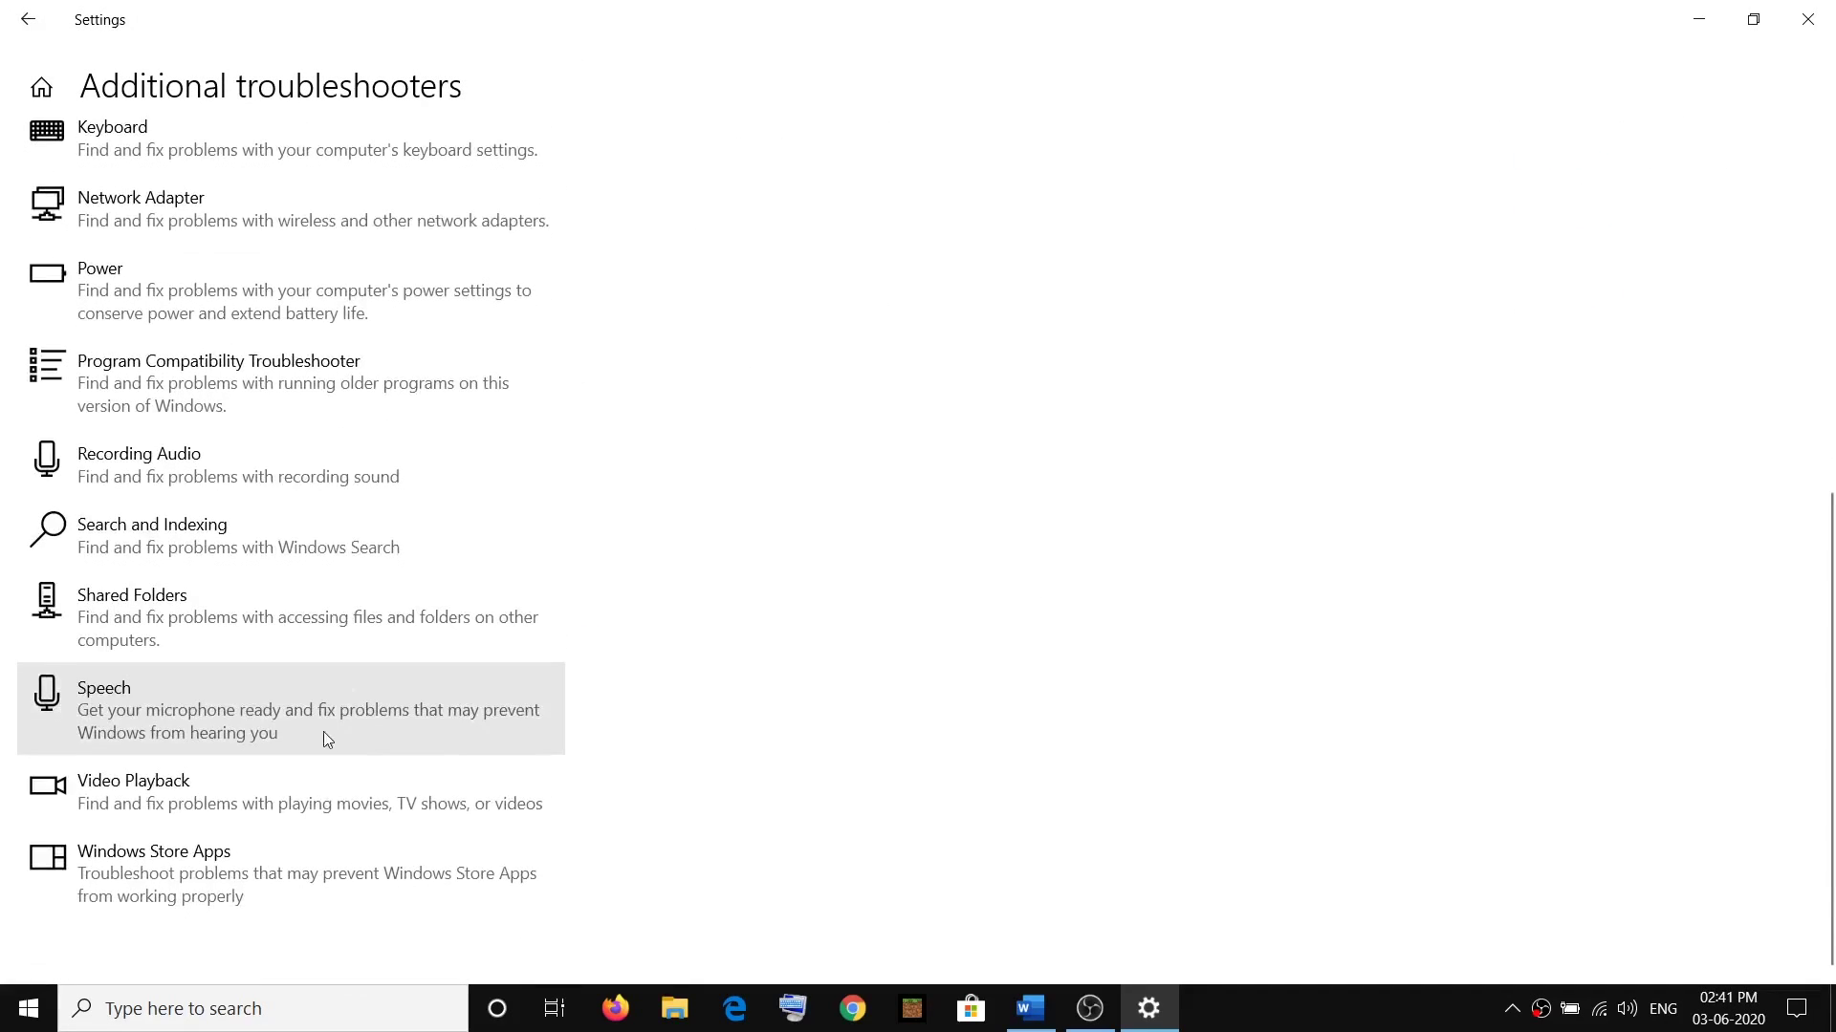
left_click(186, 874)
scroll(450, 749, "down", 1)
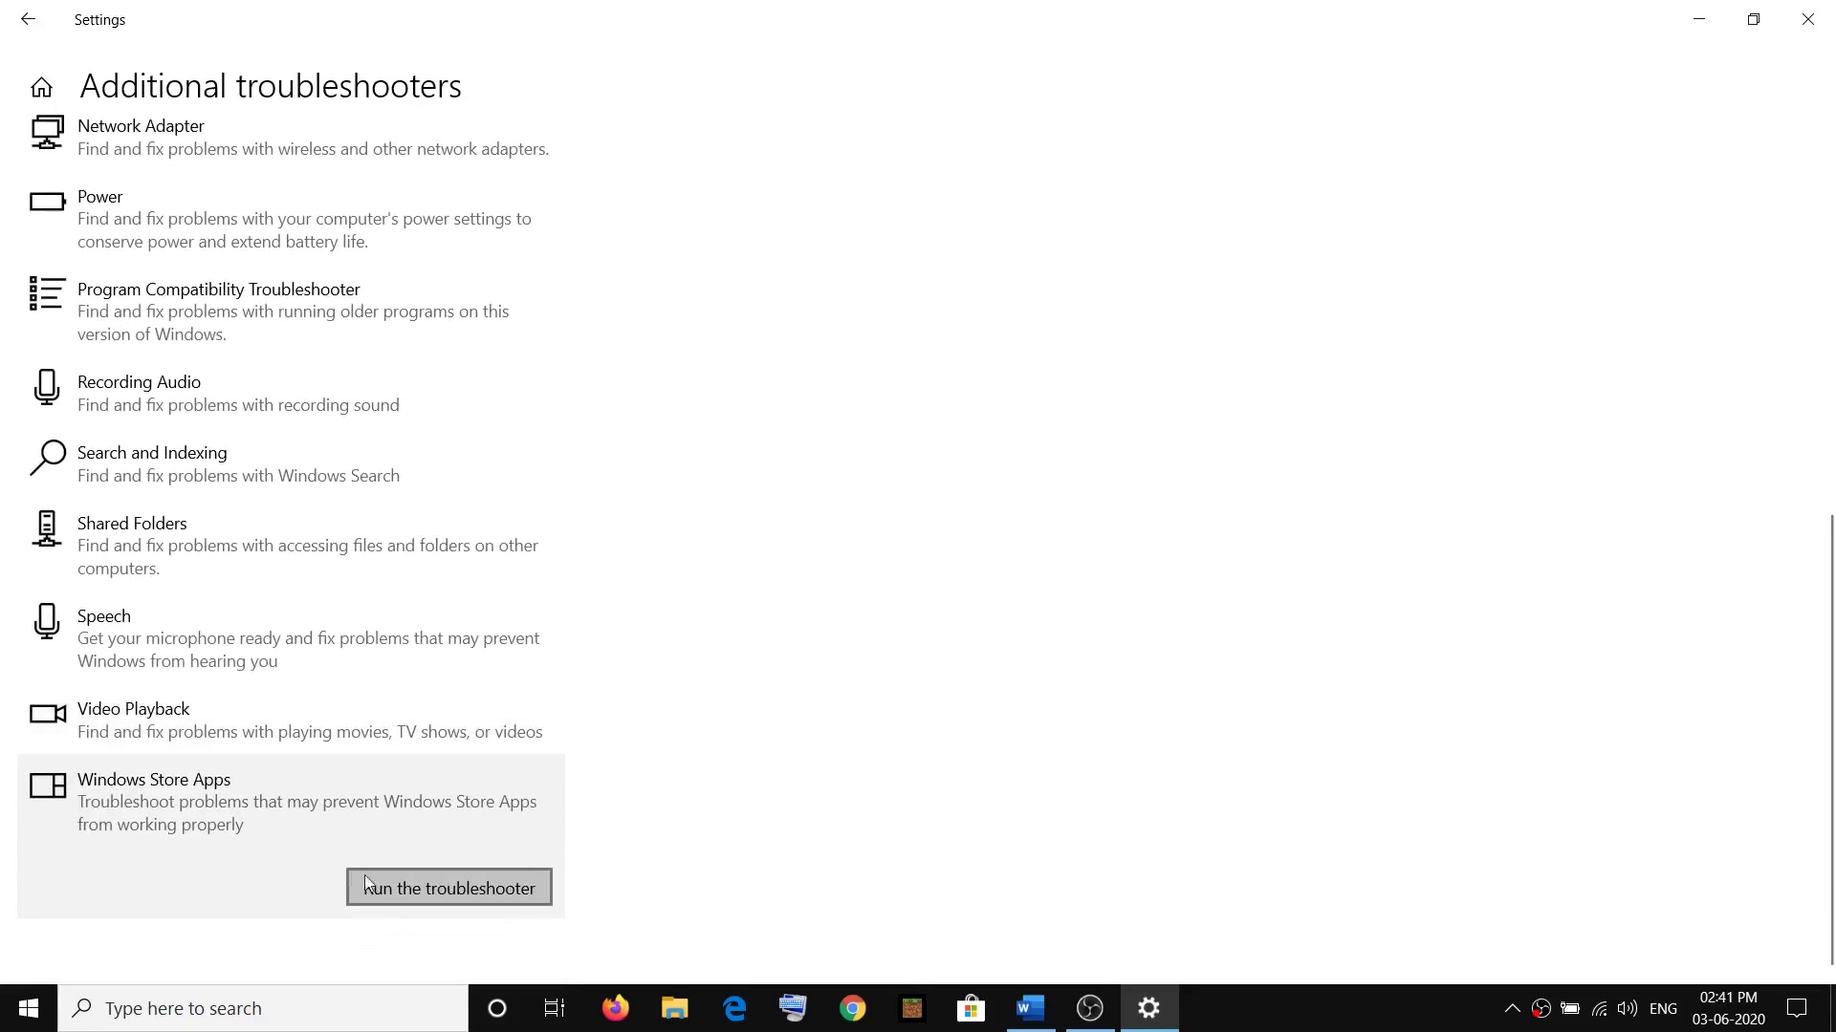
left_click(442, 891)
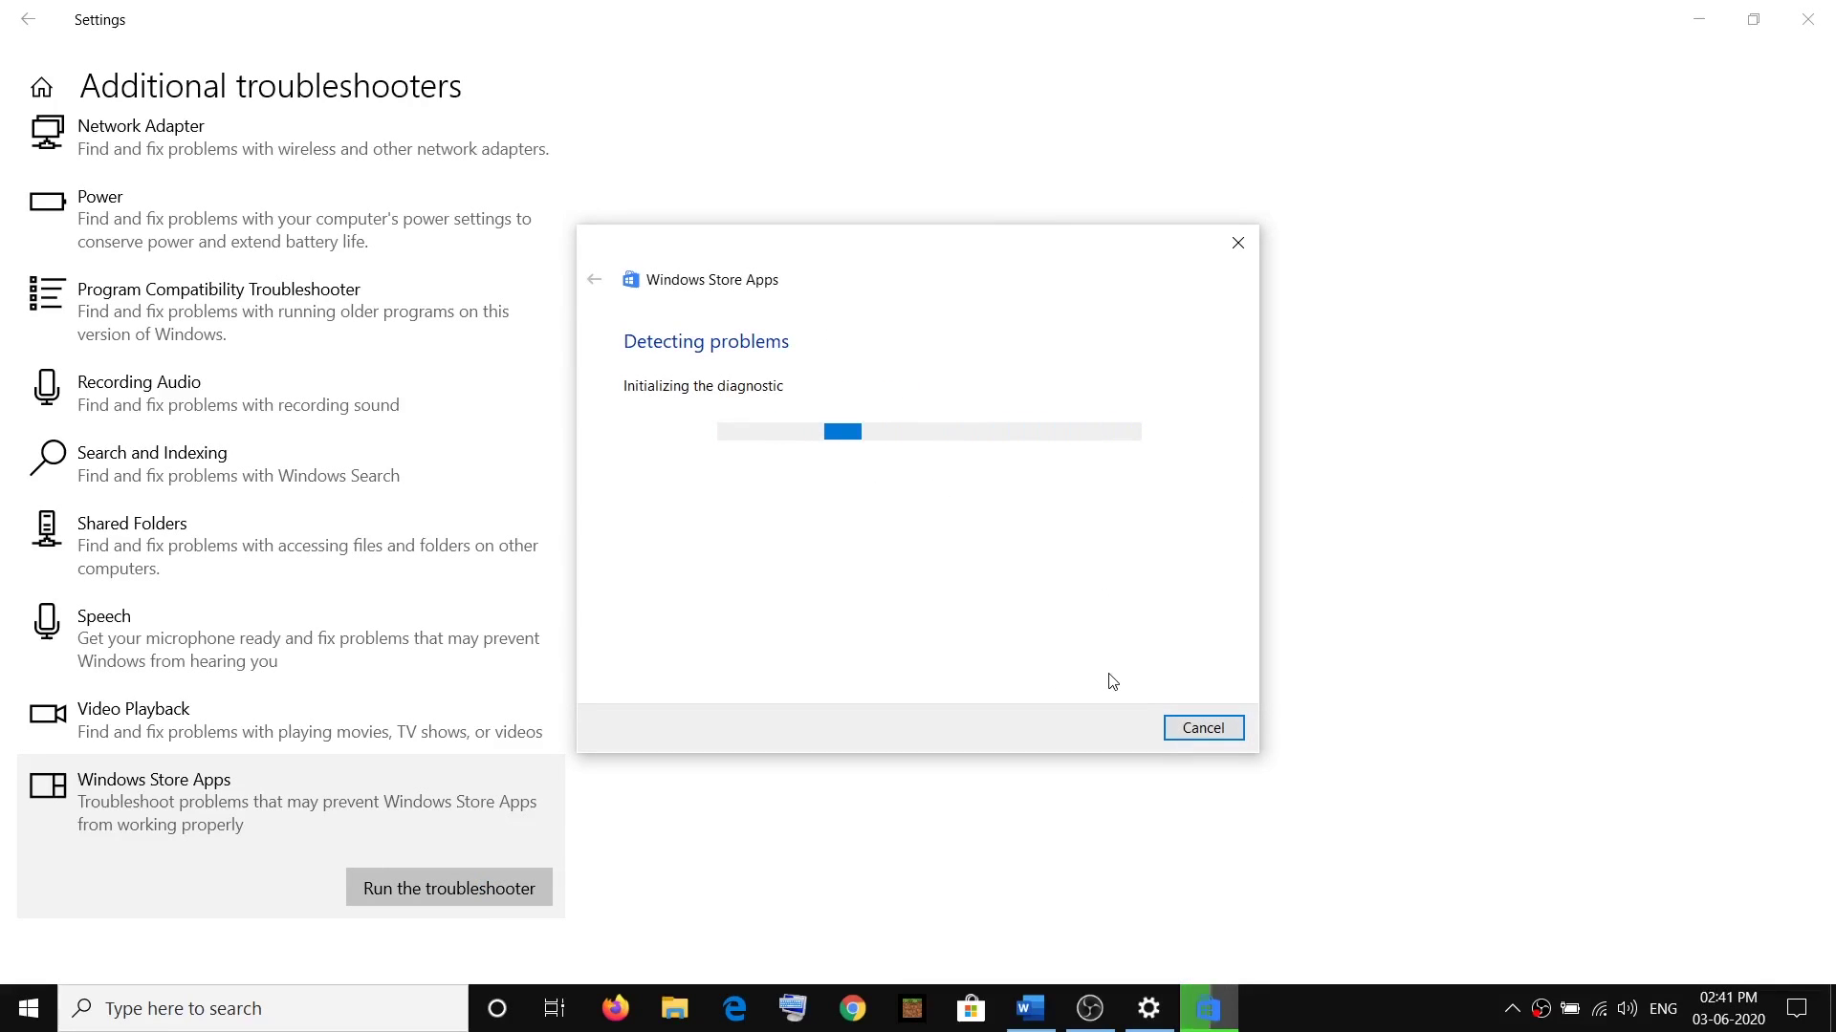
left_click(1040, 1018)
left_click_drag(589, 504, 815, 504)
Close the troubleshooter and run 'wsreset' from Windows search as administrator
left_click(994, 514)
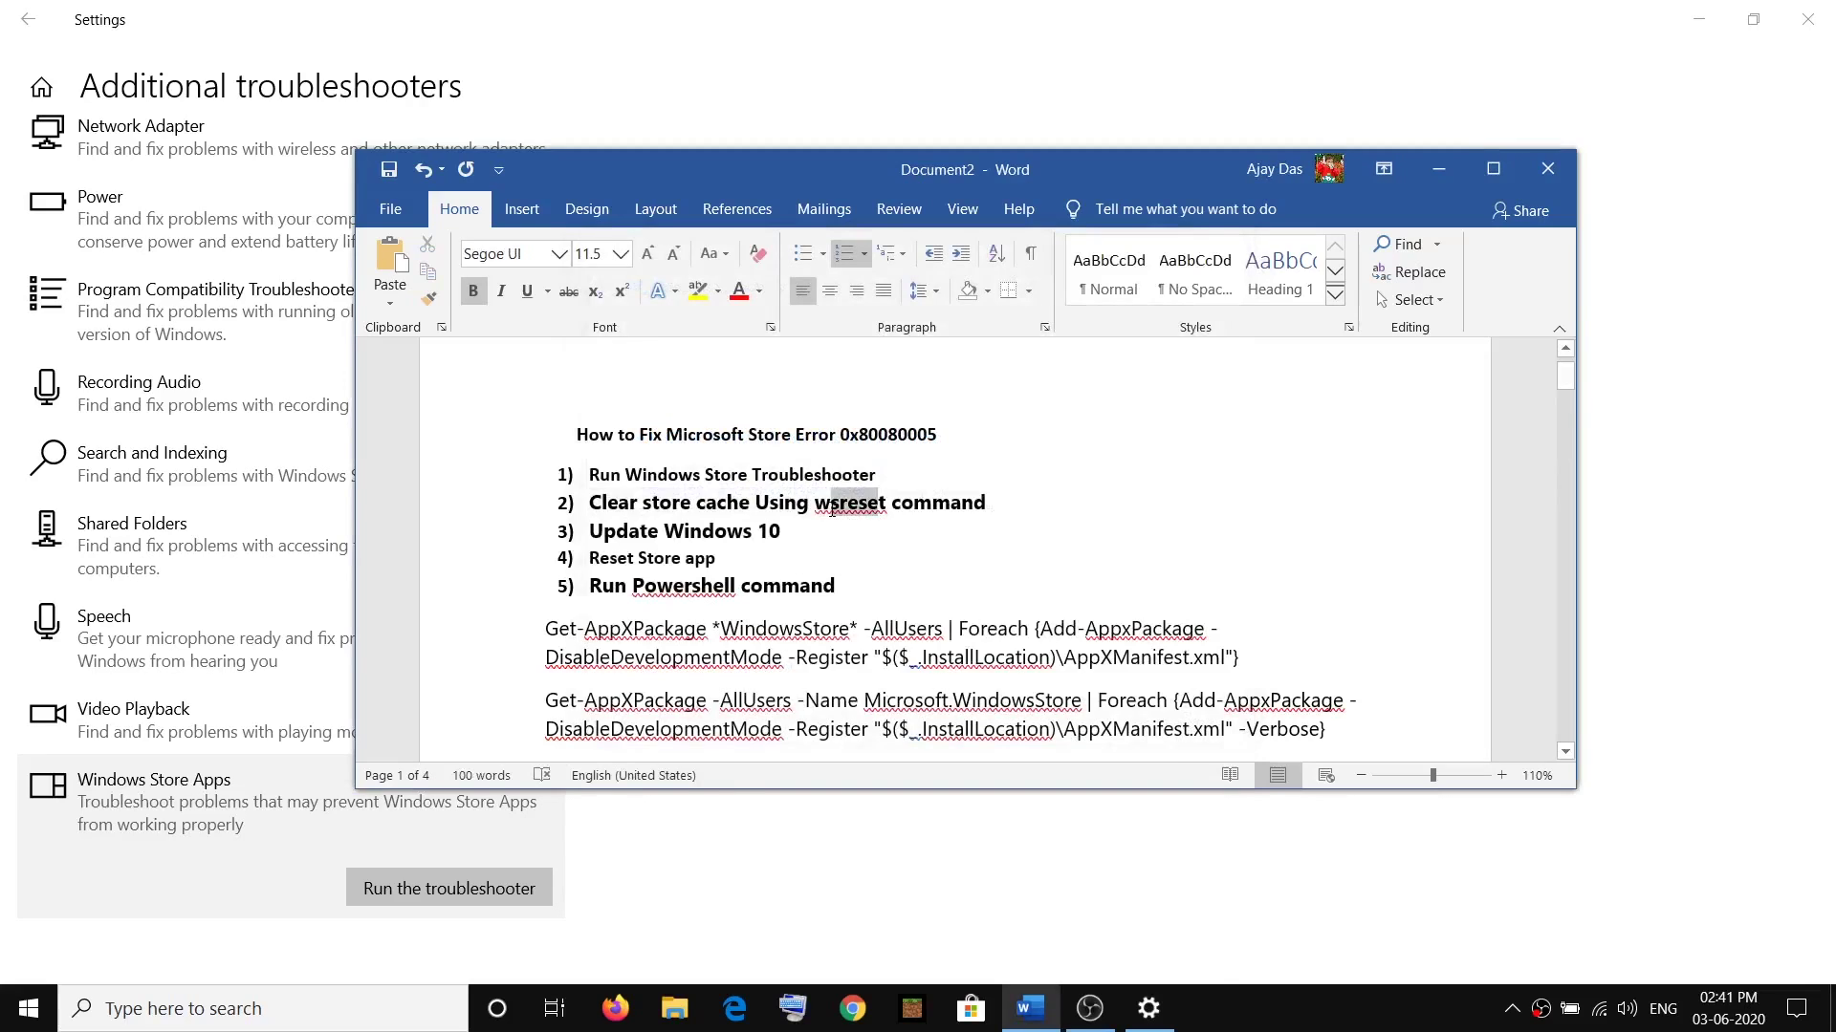
left_click(275, 1018)
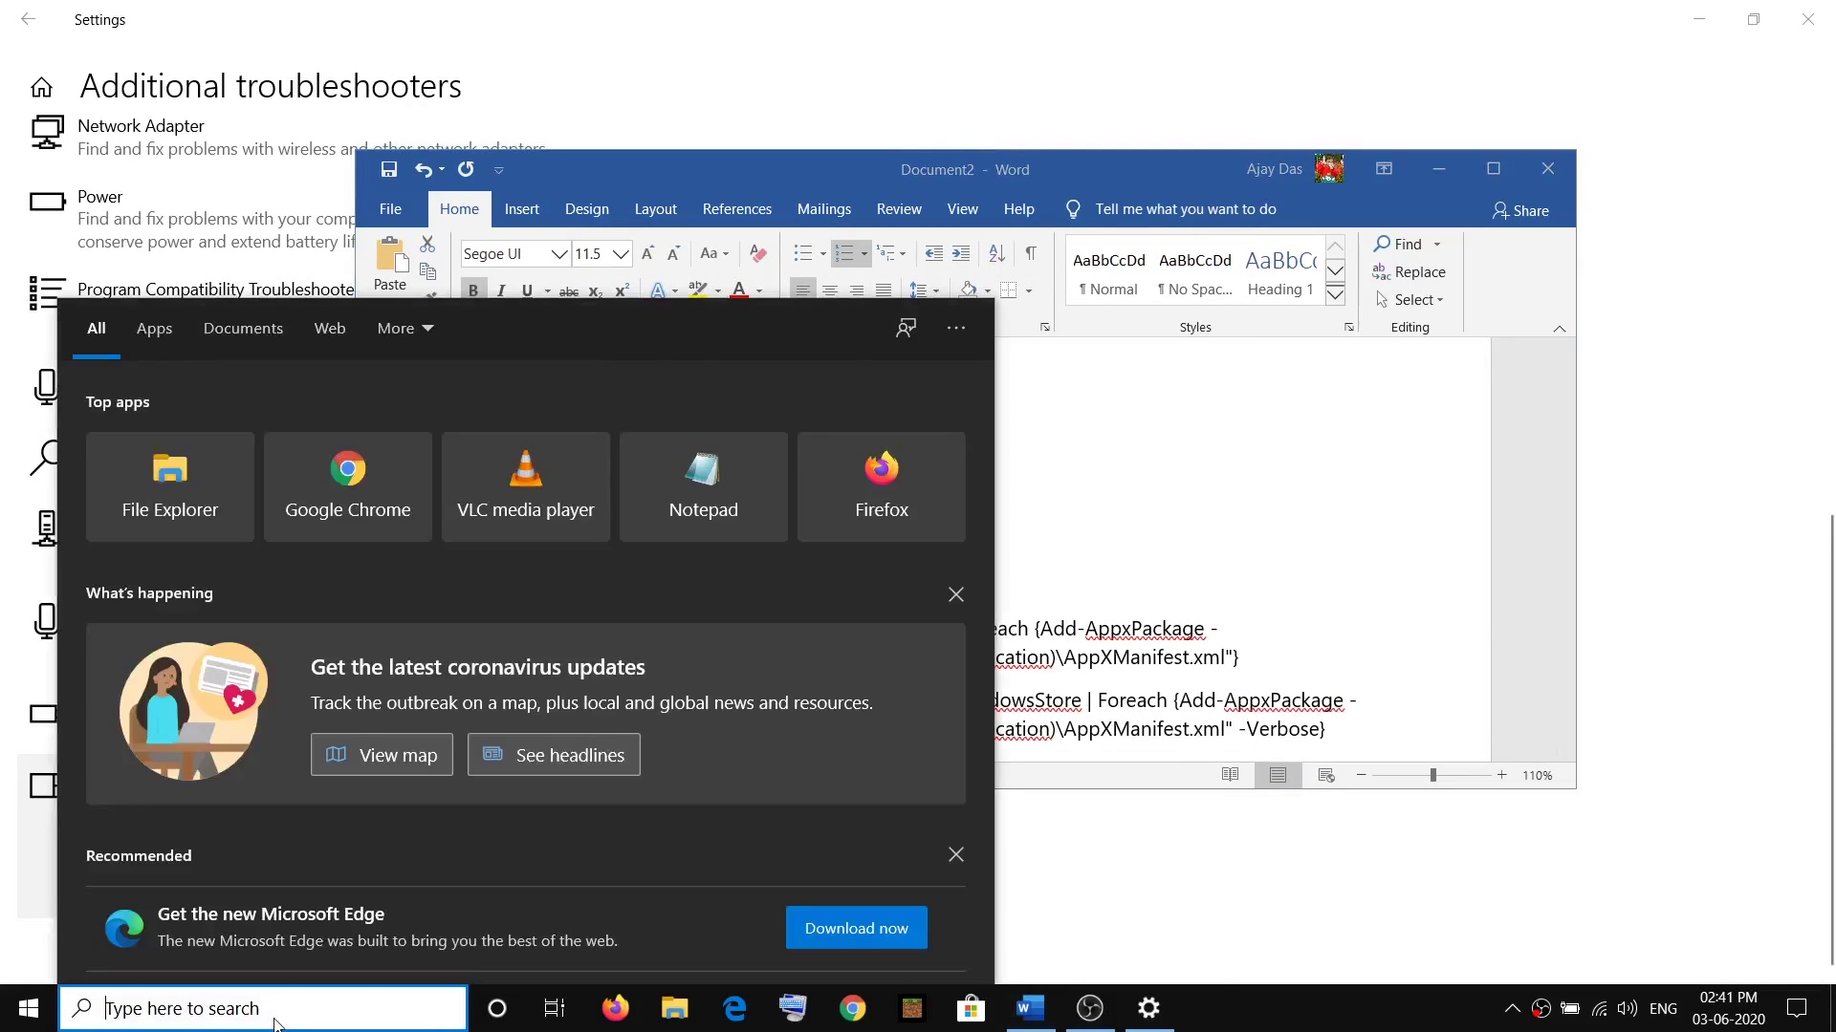
type("wsreset")
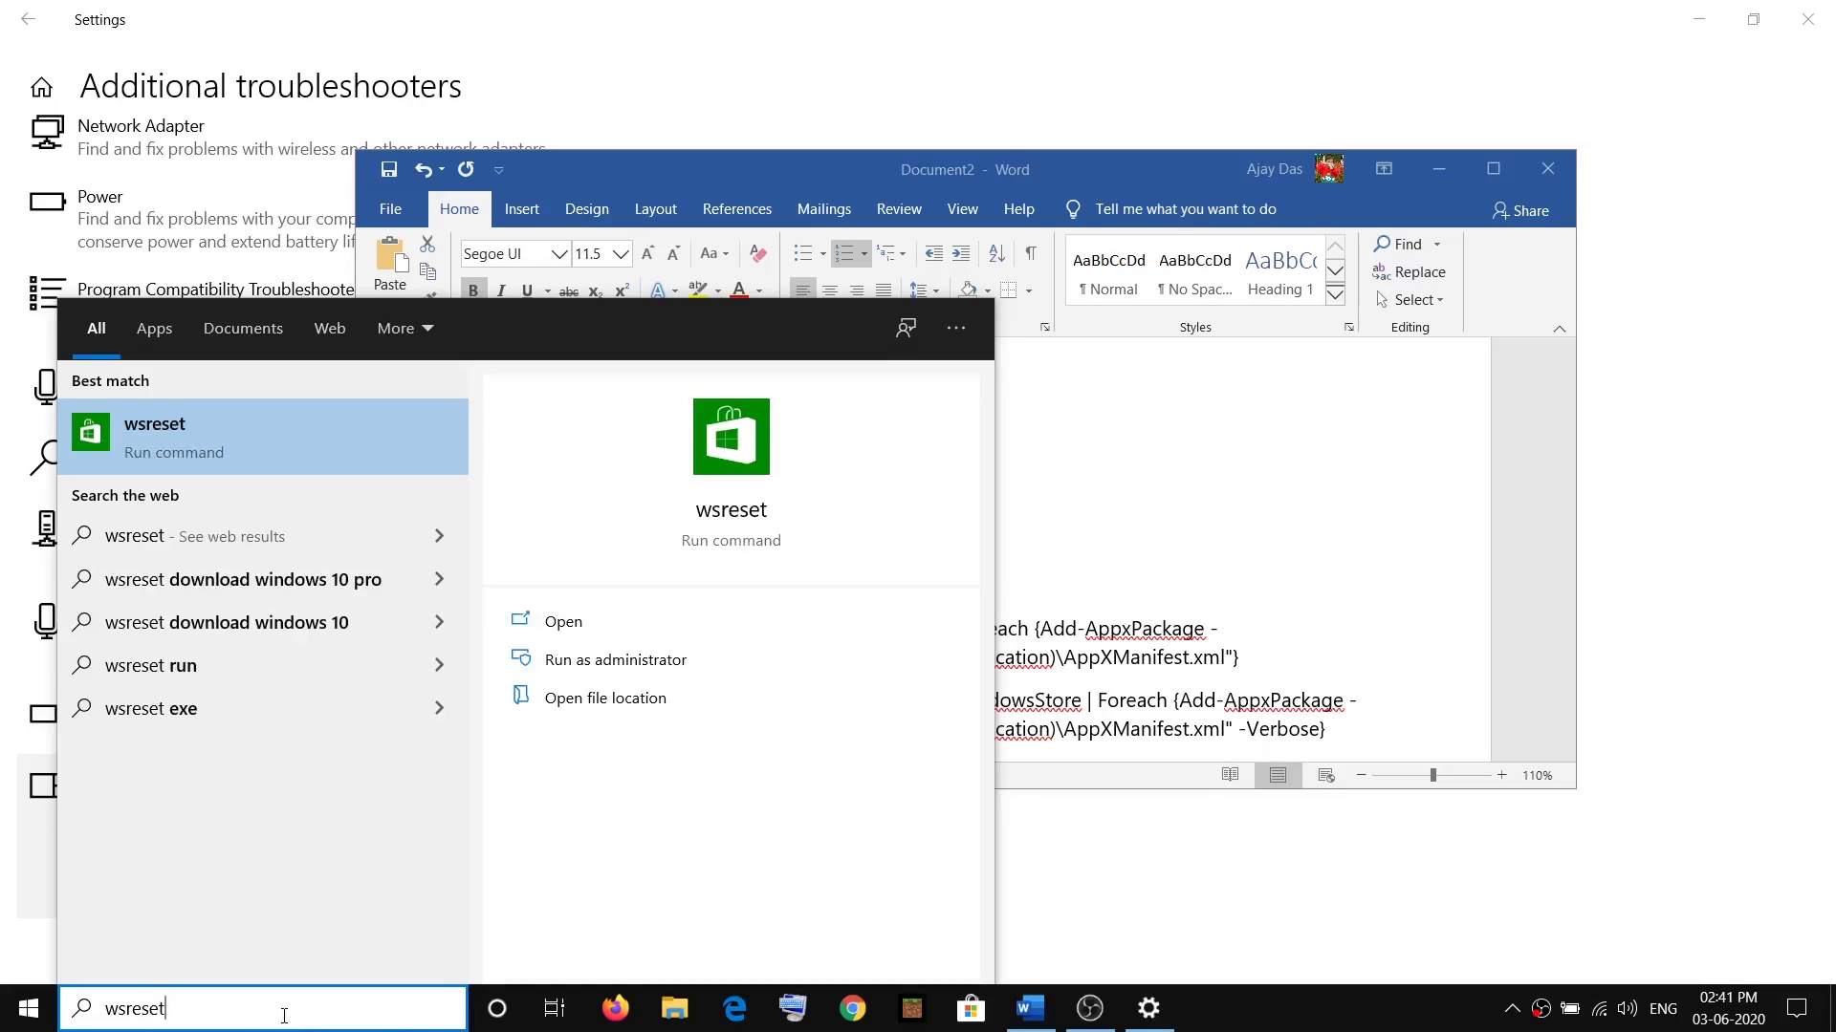
left_click_drag(284, 1015, 101, 1012)
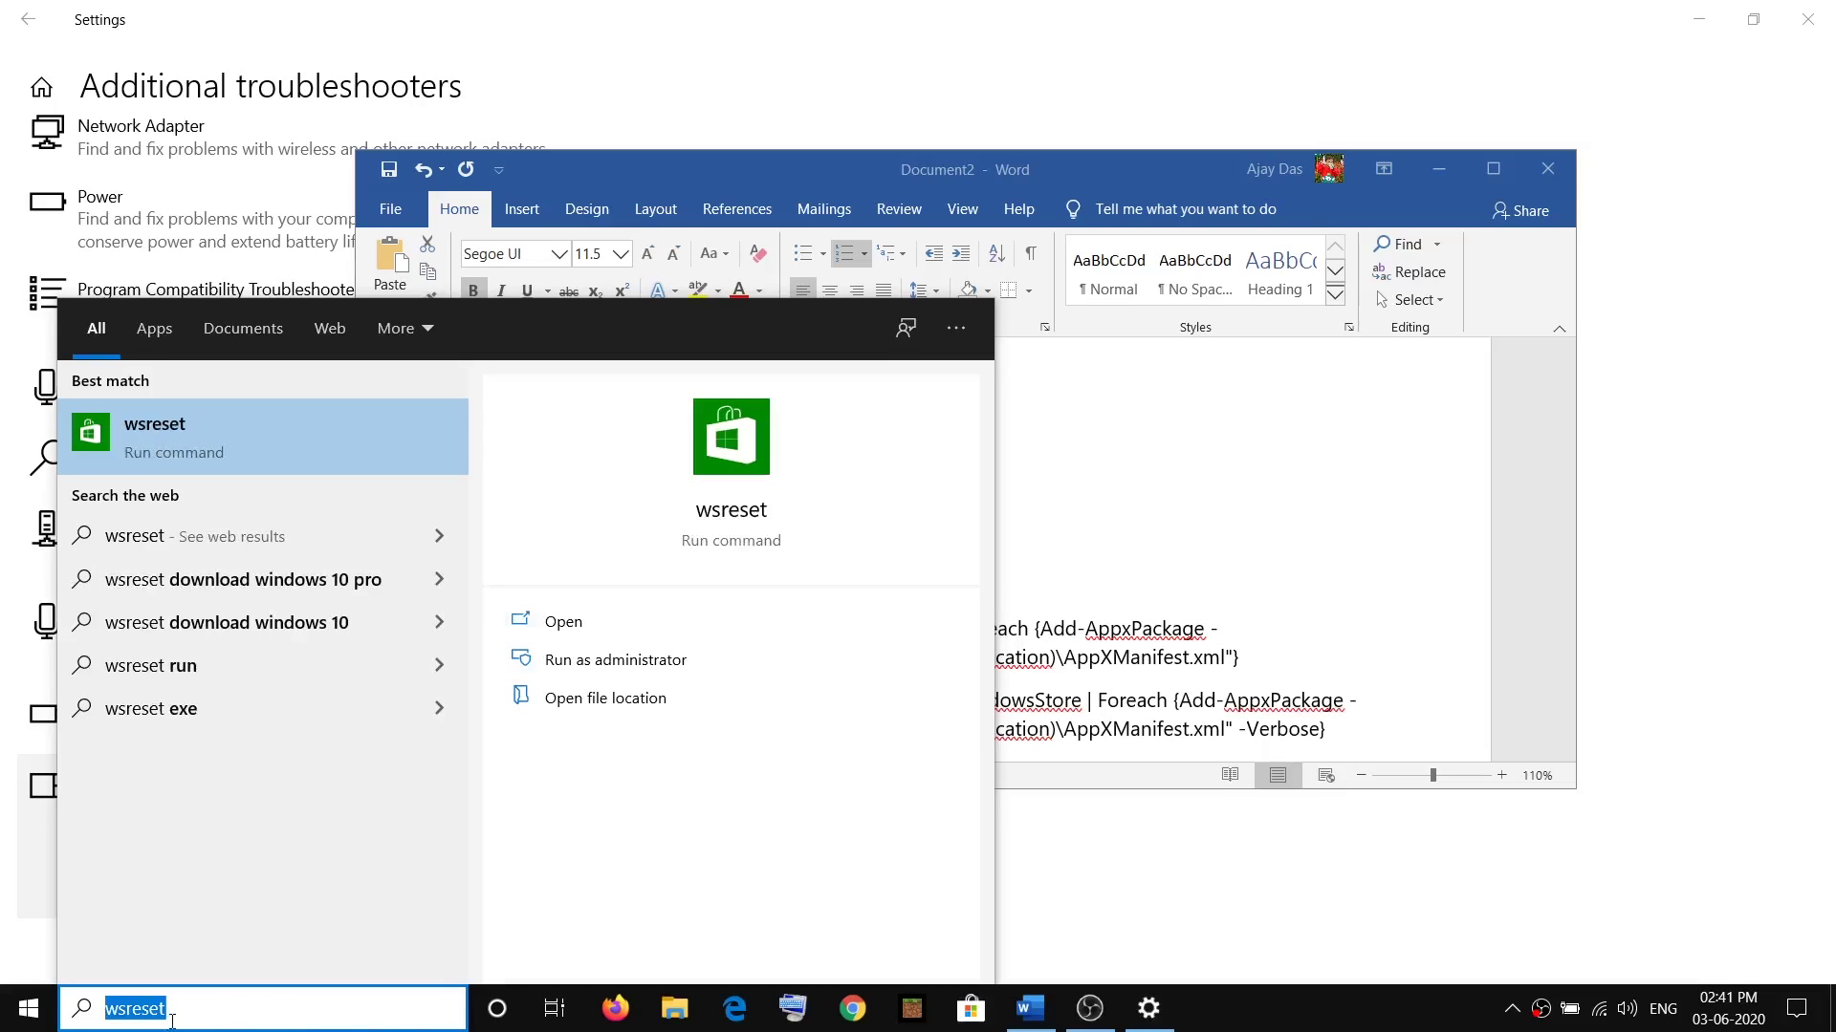
right_click(199, 433)
left_click(310, 464)
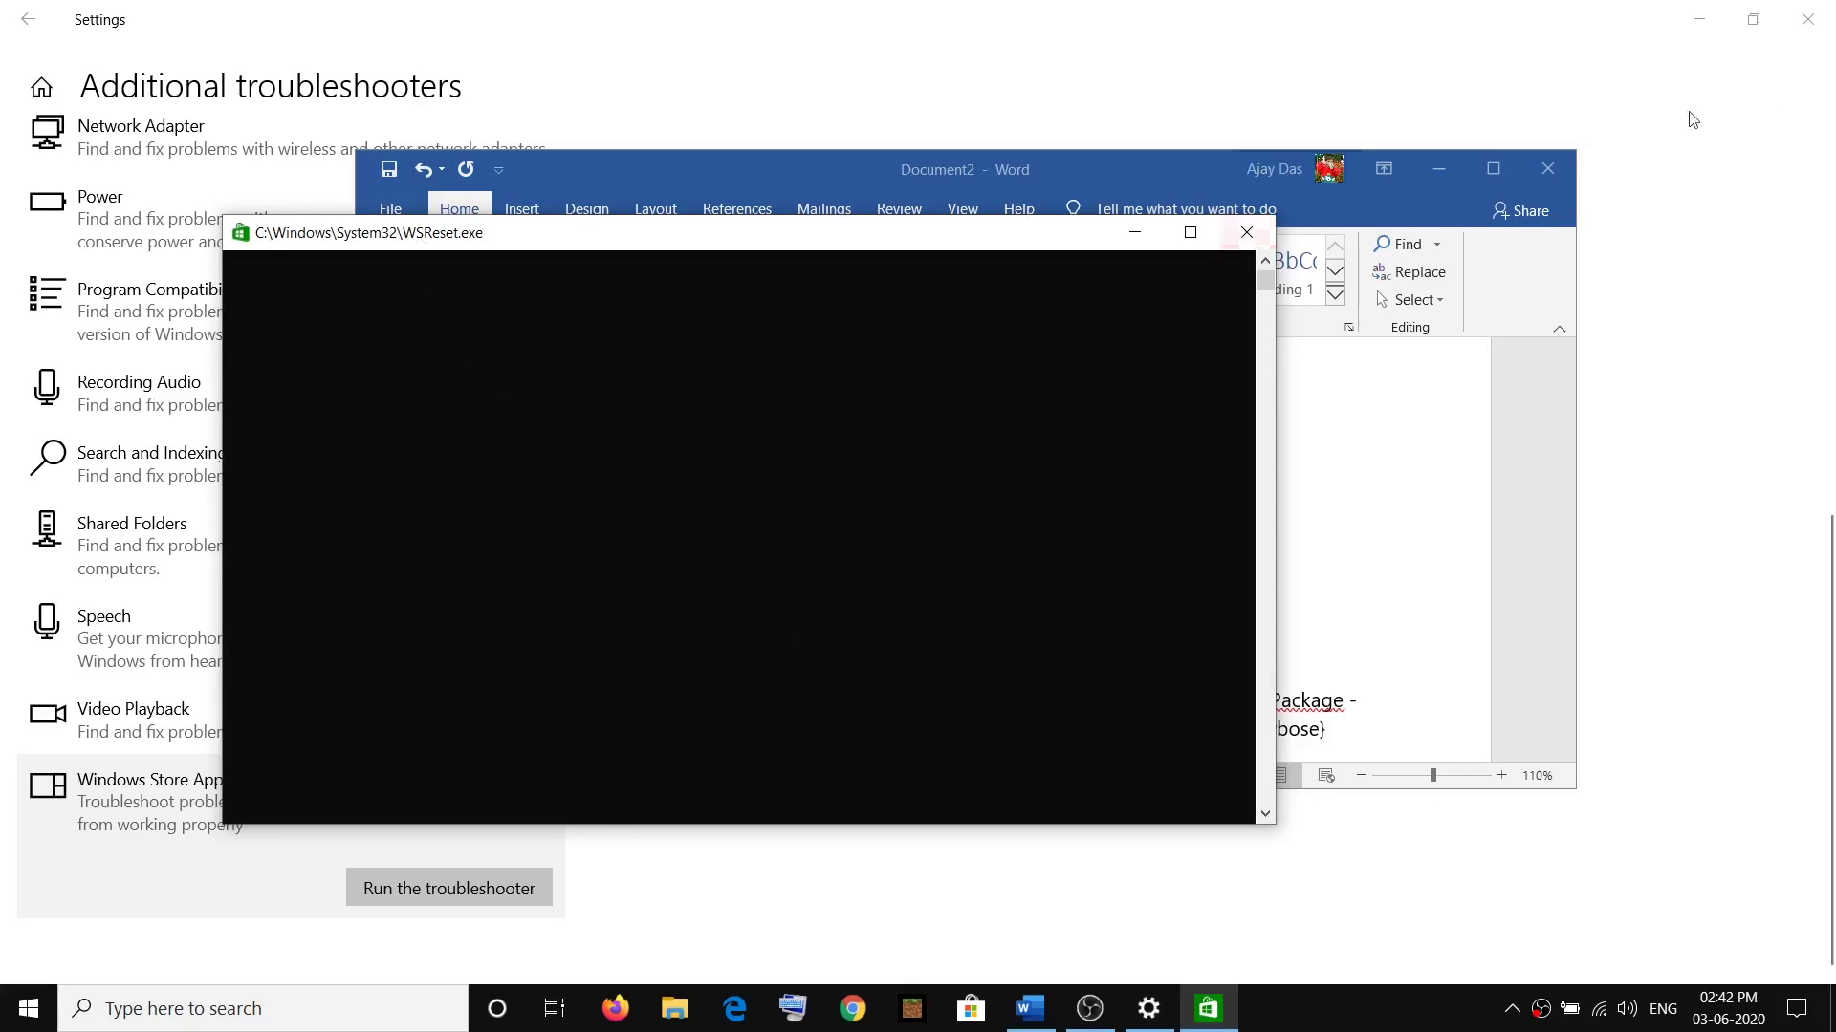
Close the Settings window while WSReset clears the Store cache and relaunches Microsoft Store
left_click(1807, 19)
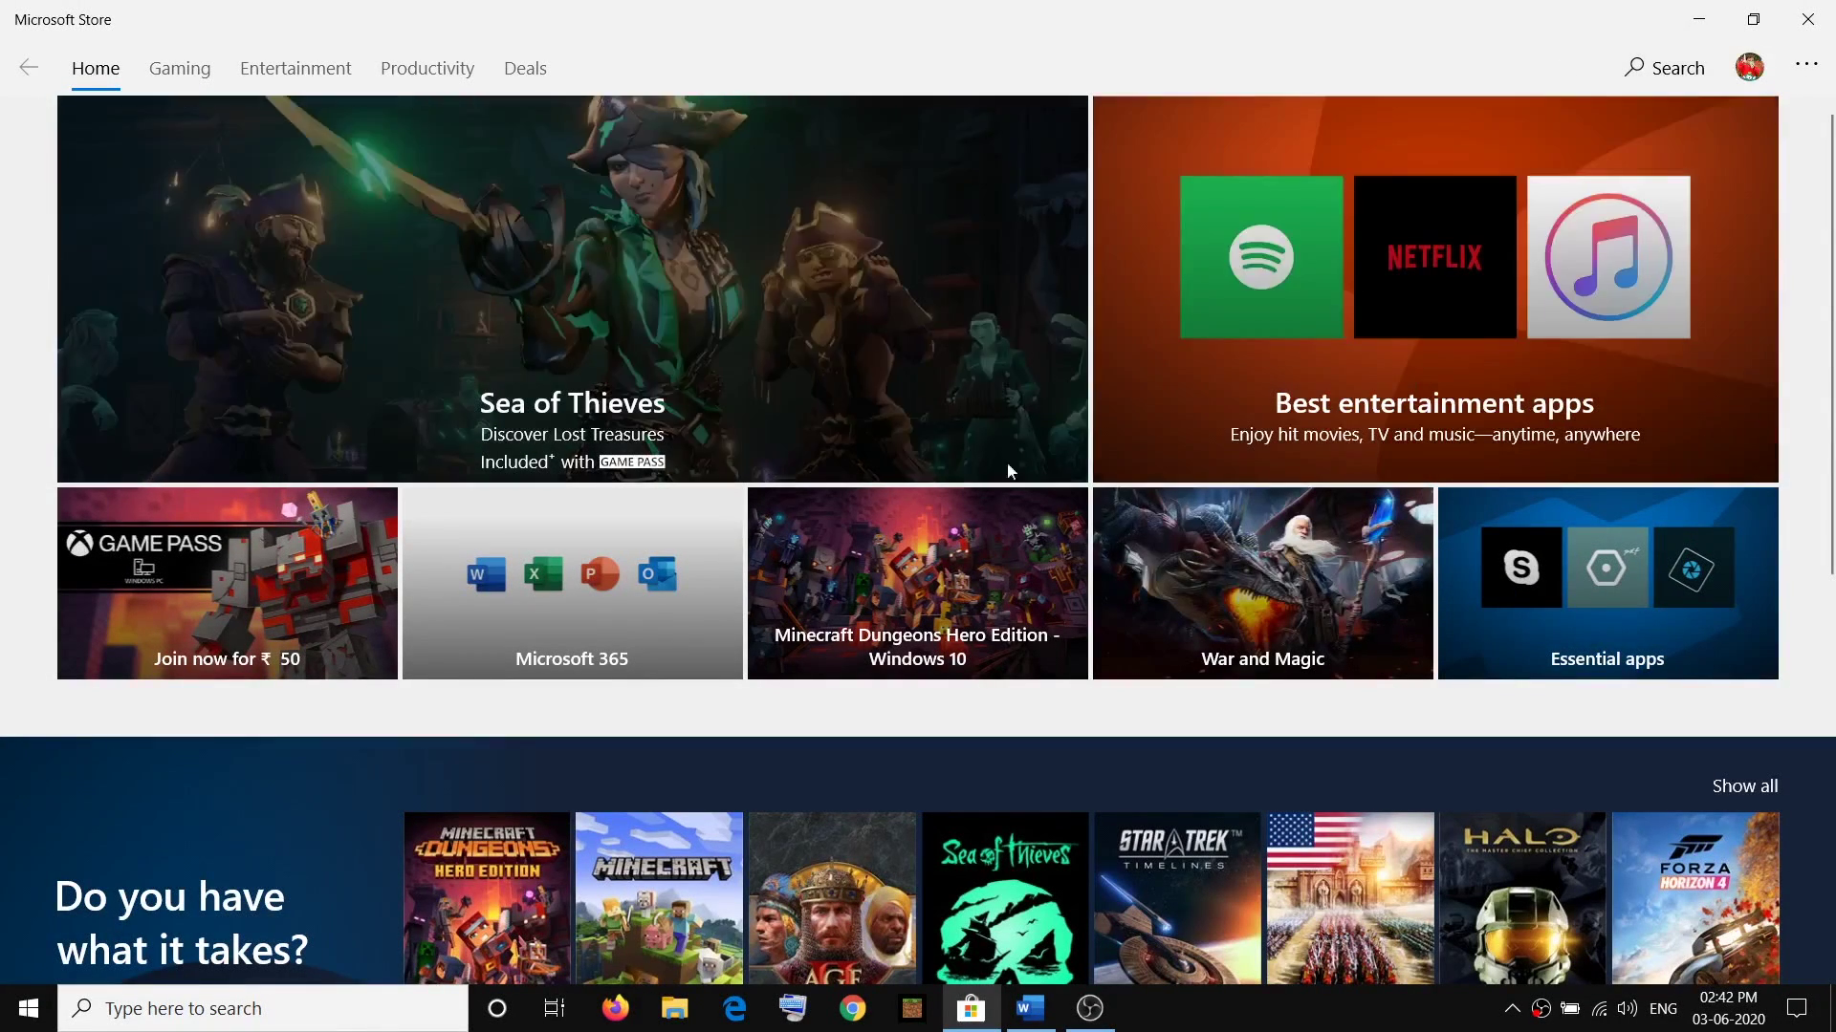
Close the Store, highlight 'Update Windows 10' in the notes, and confirm Windows Update is up to date
left_click(1808, 19)
scroll(752, 552, "down", 1)
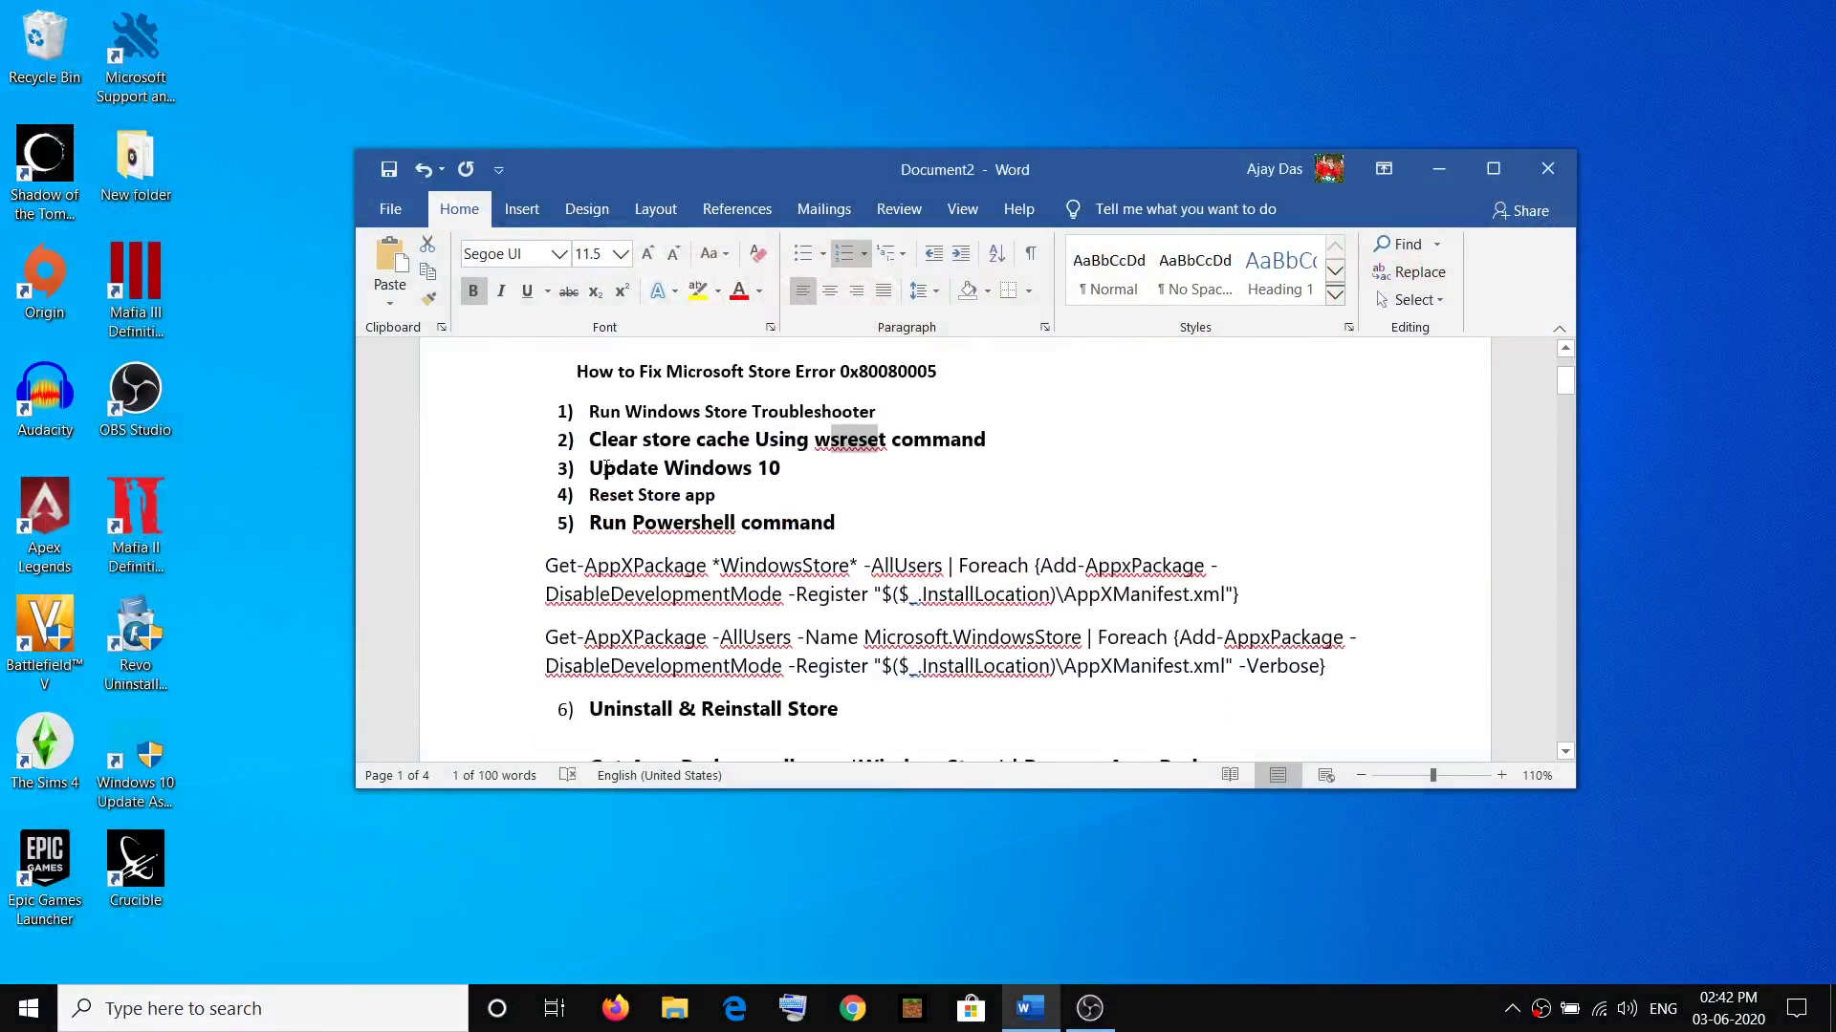
left_click_drag(592, 460, 791, 468)
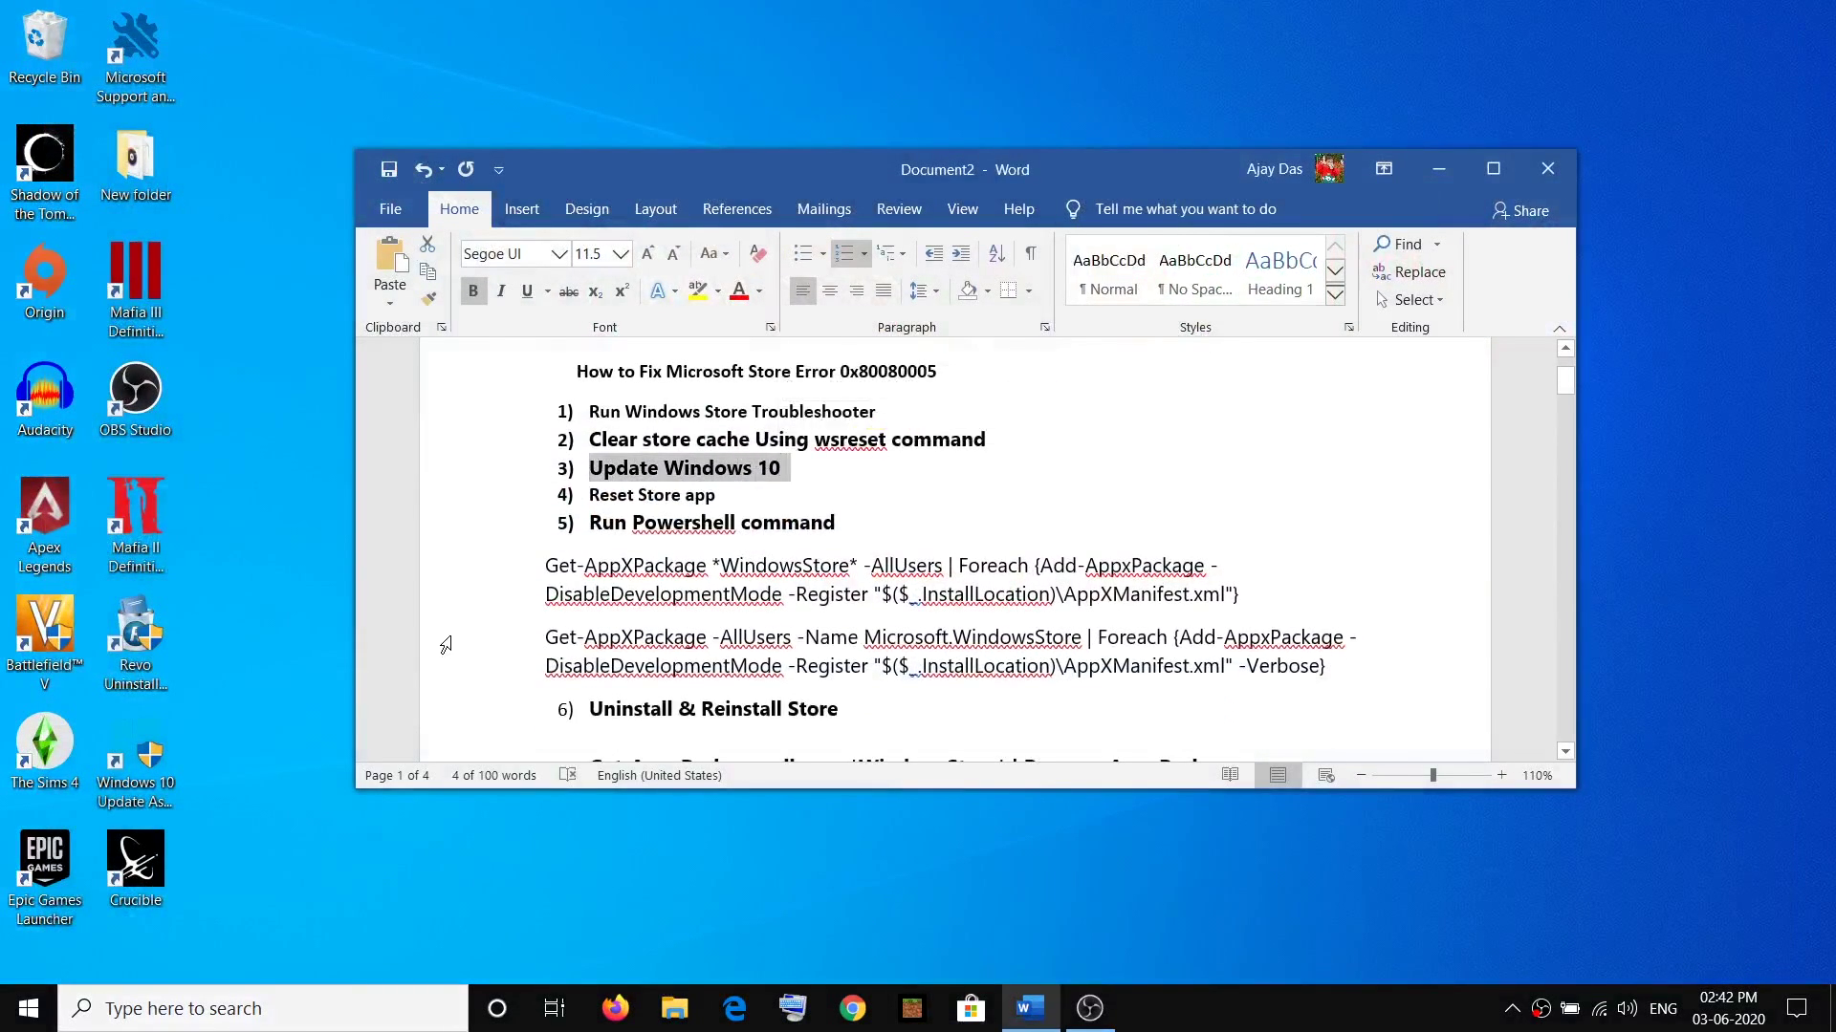
left_click(28, 1007)
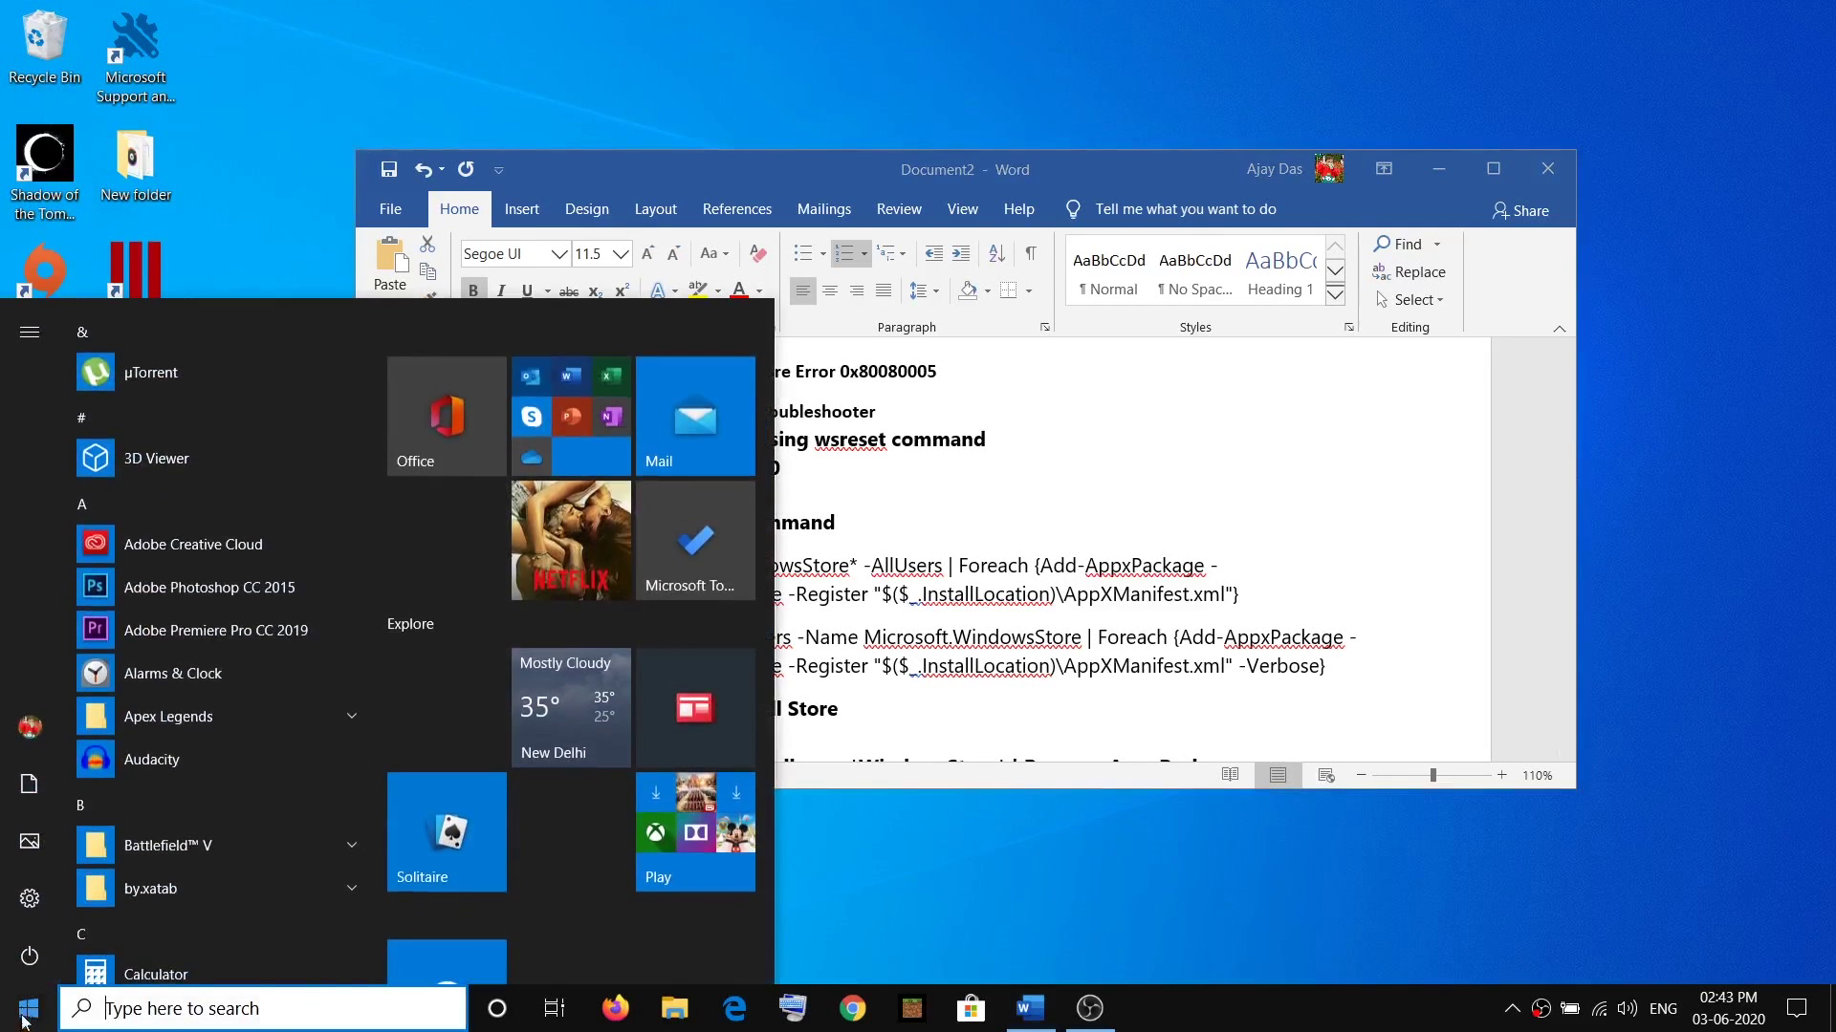
left_click(27, 906)
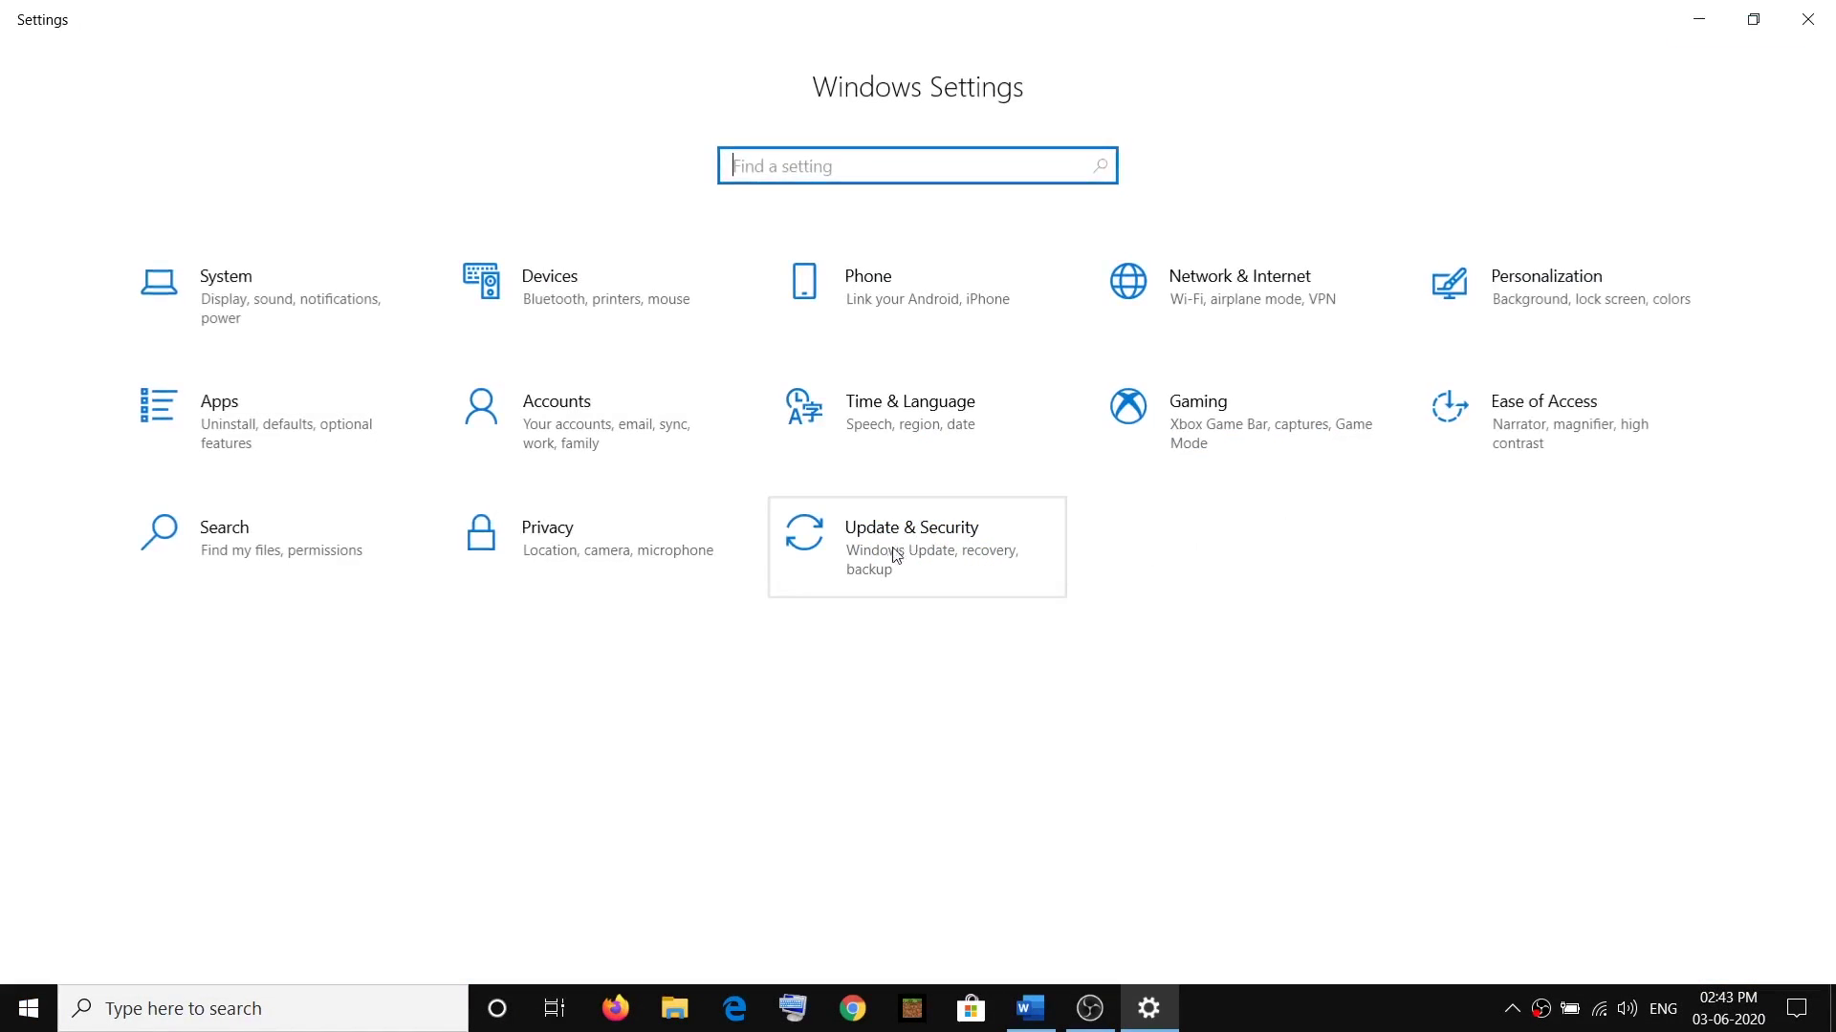
left_click(958, 561)
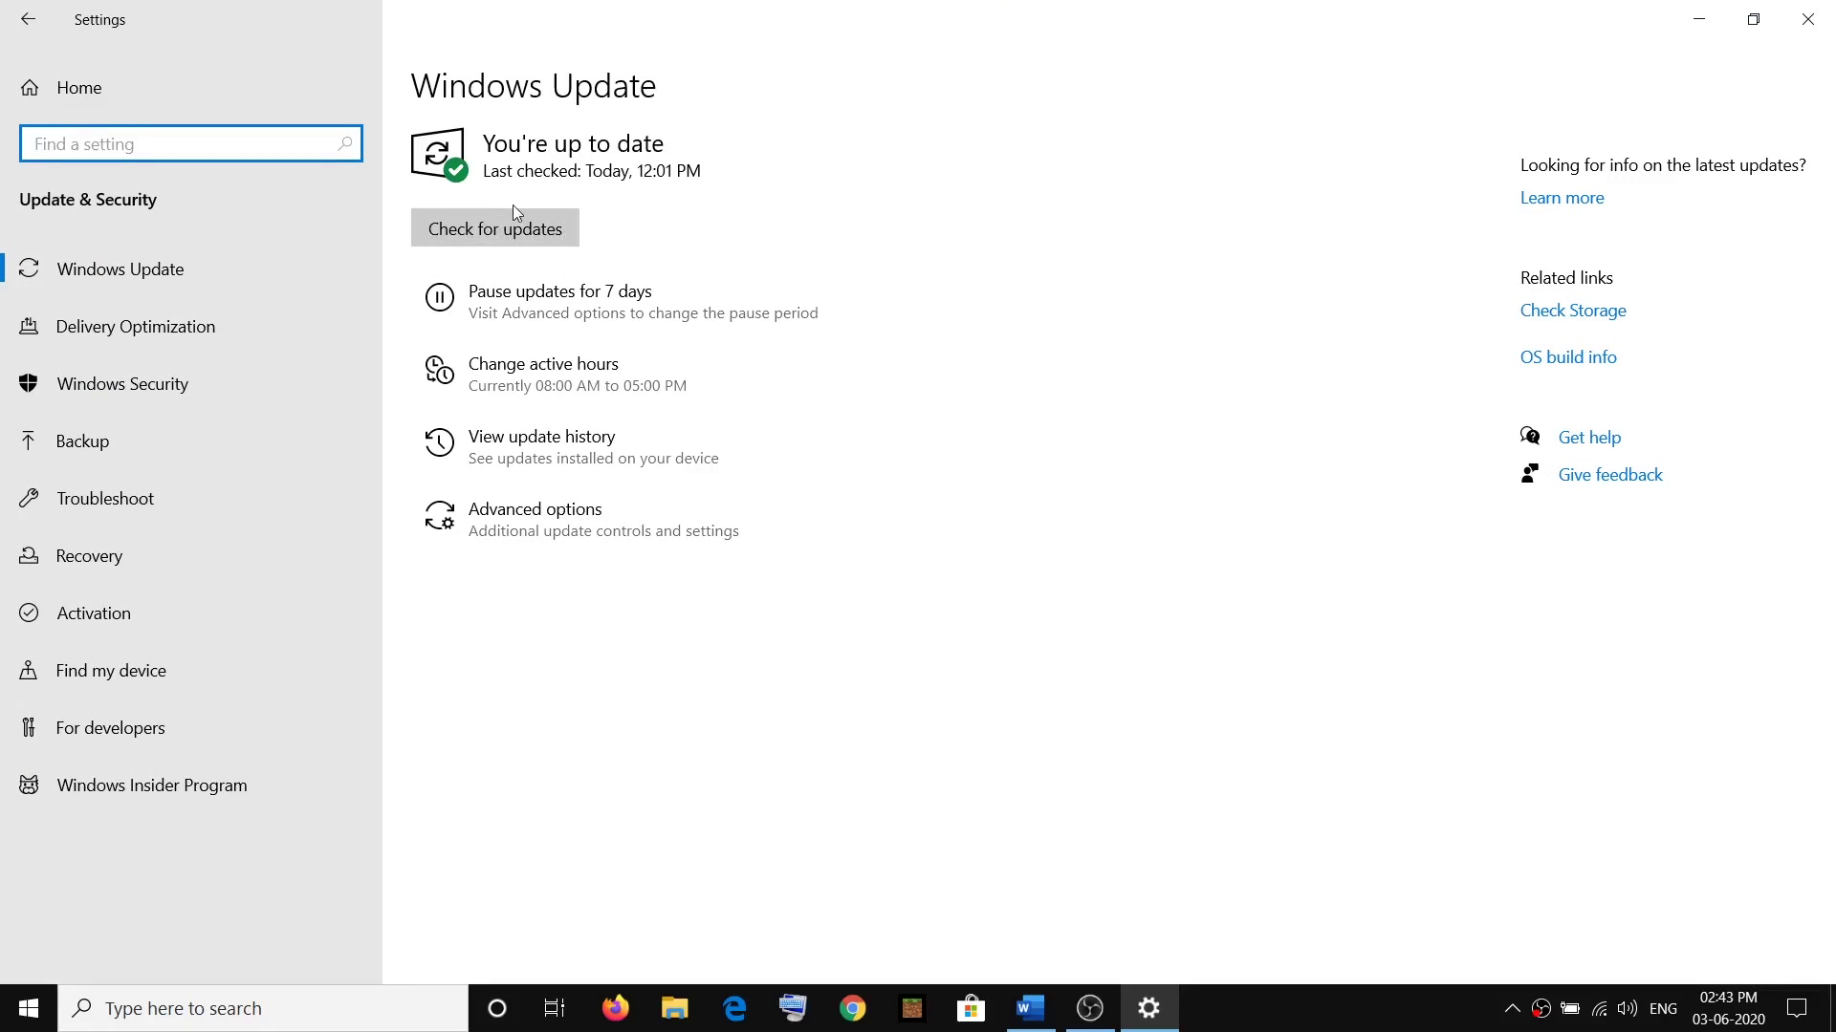
left_click(1804, 31)
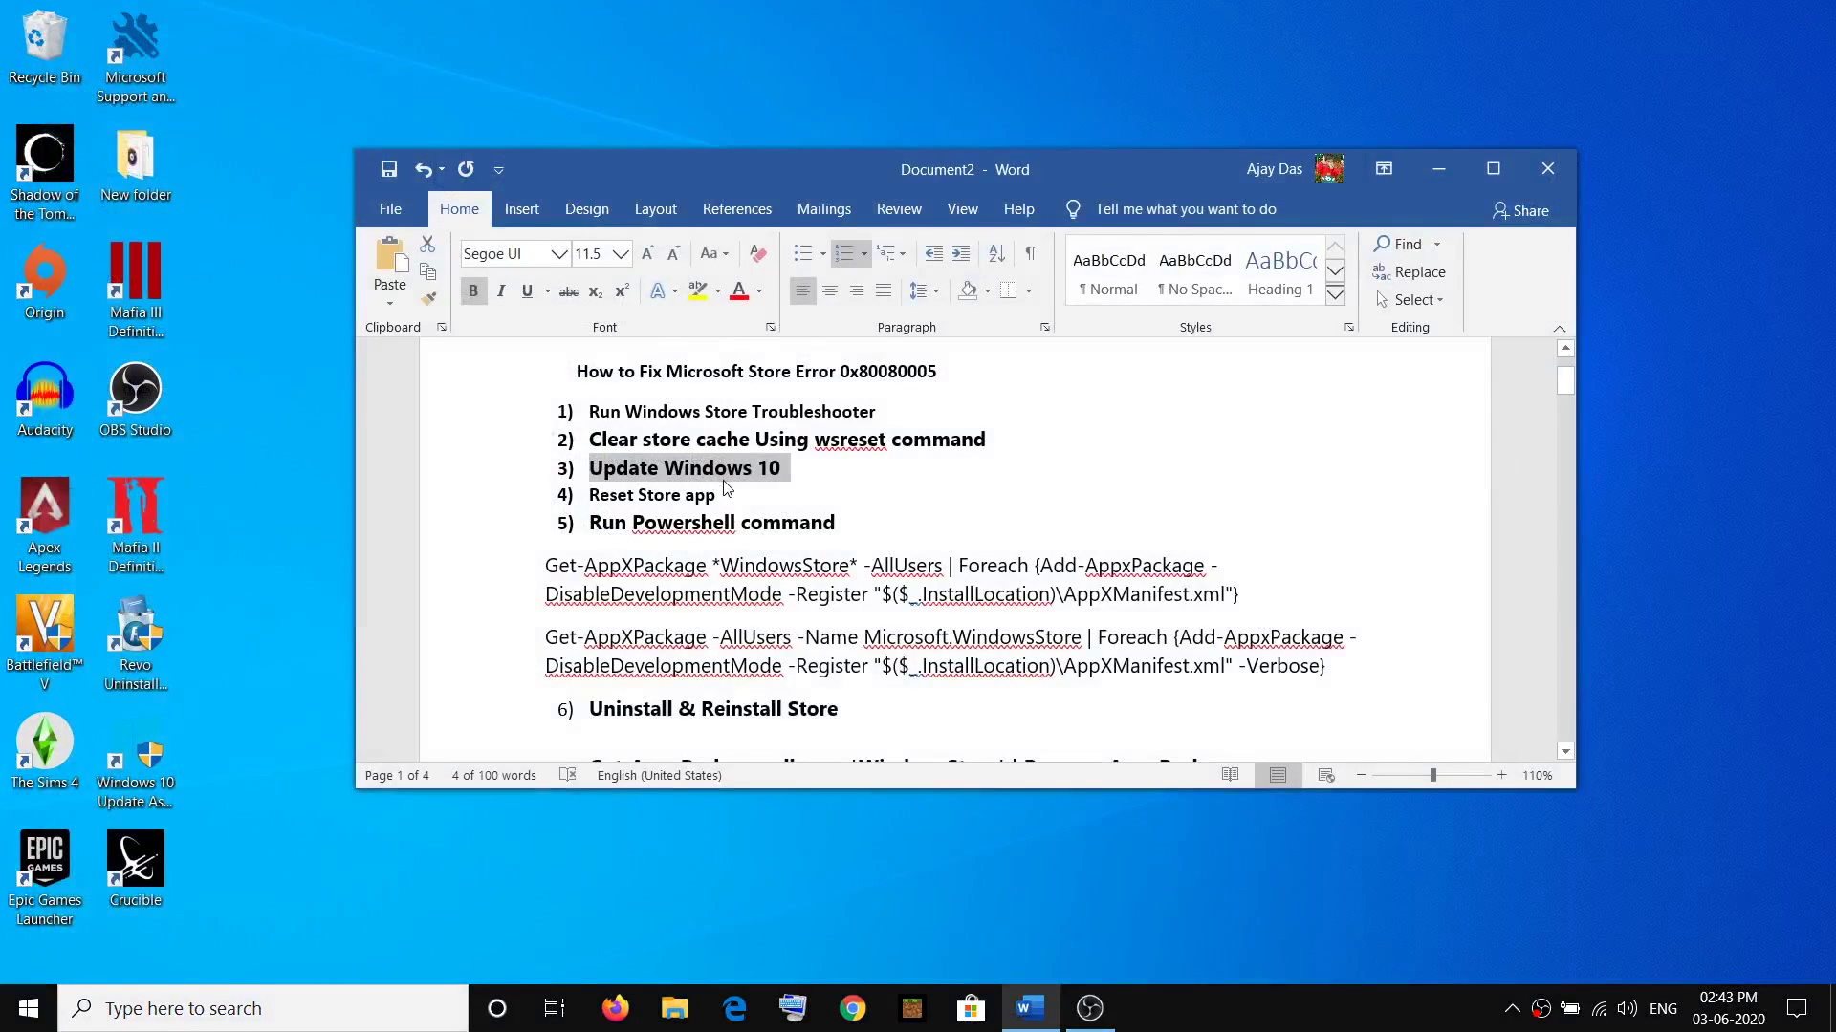
Select the Reset Store app line in the notes and open Microsoft Store's advanced options in Apps
left_click(725, 495)
triple_click(696, 495)
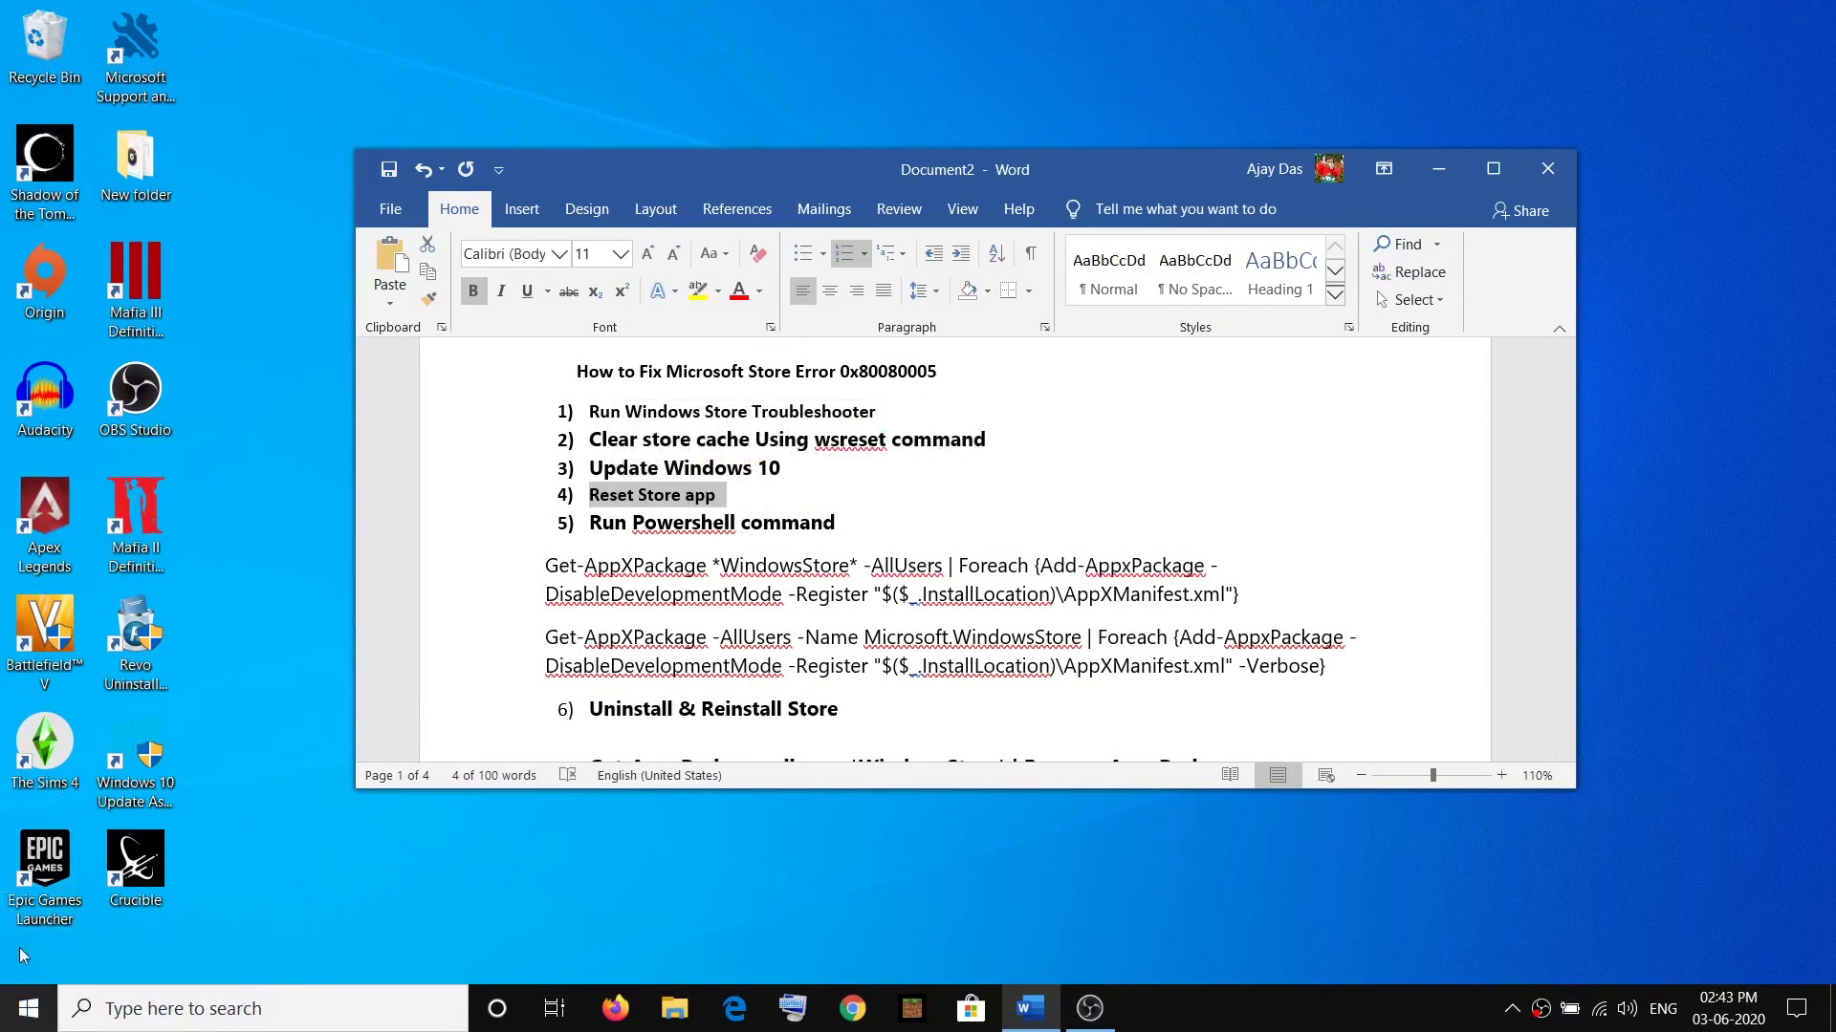
left_click(27, 1019)
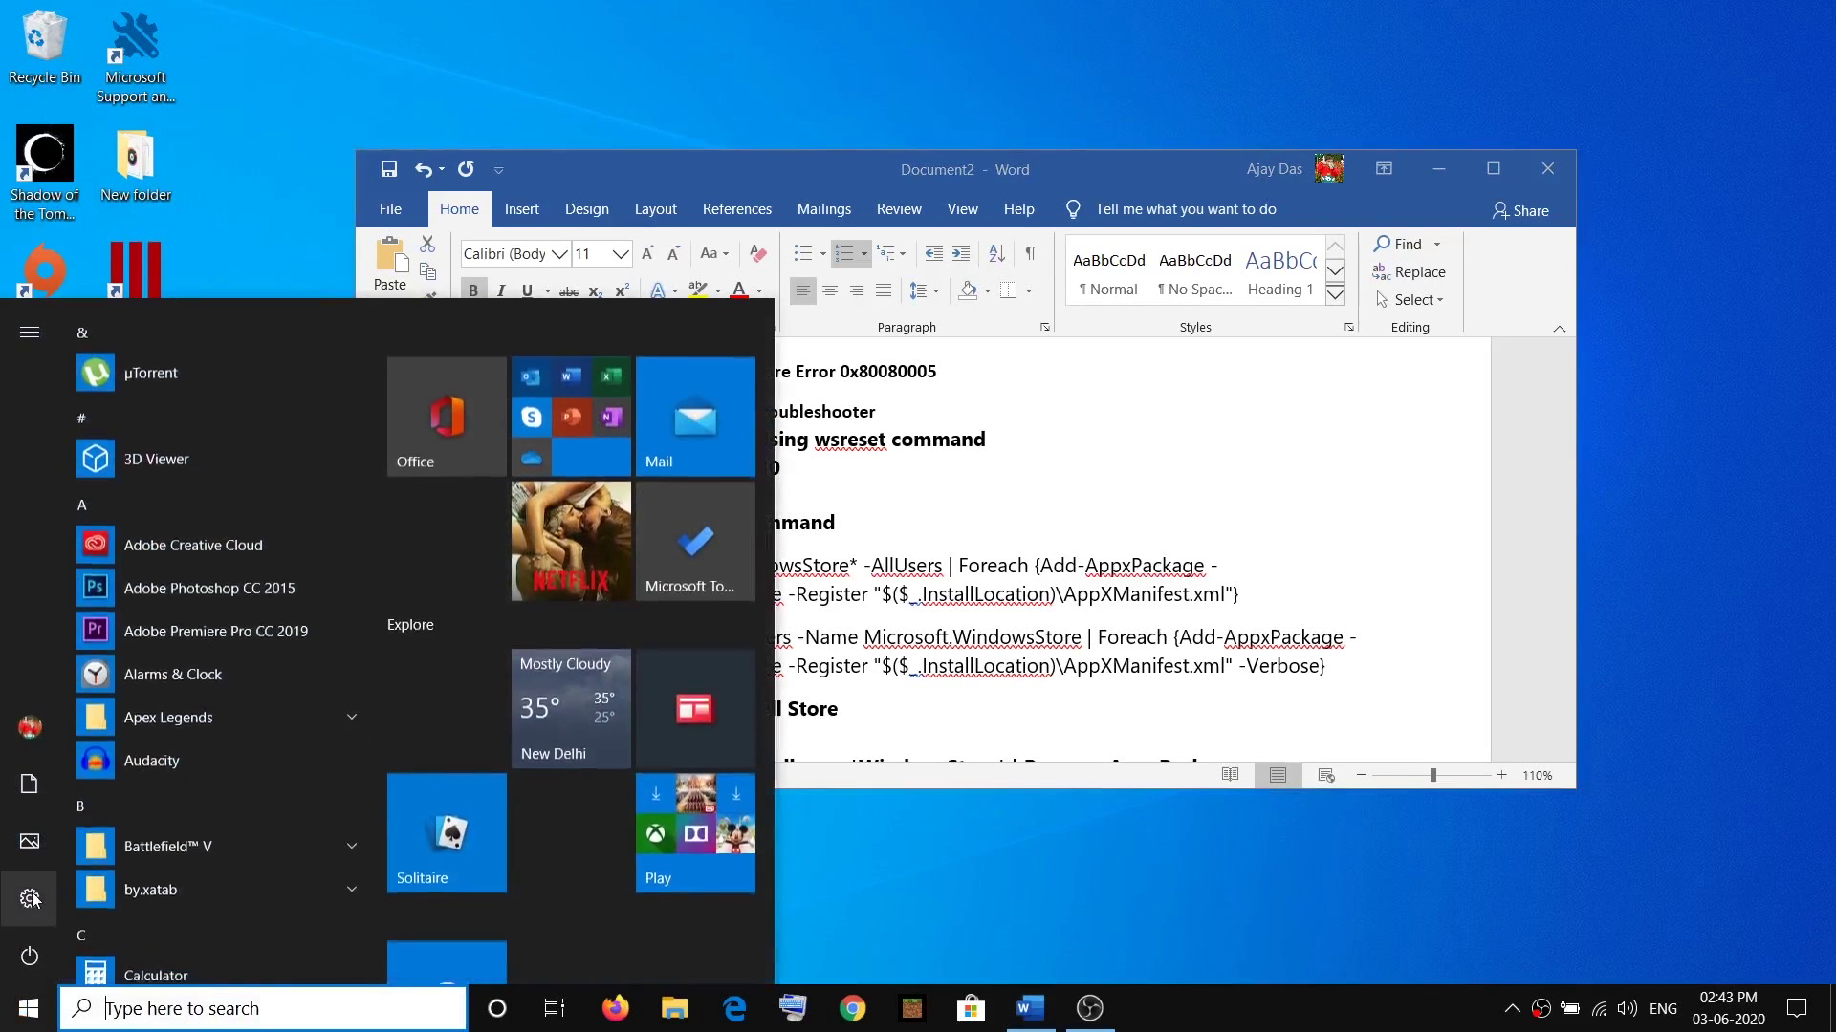
left_click(29, 898)
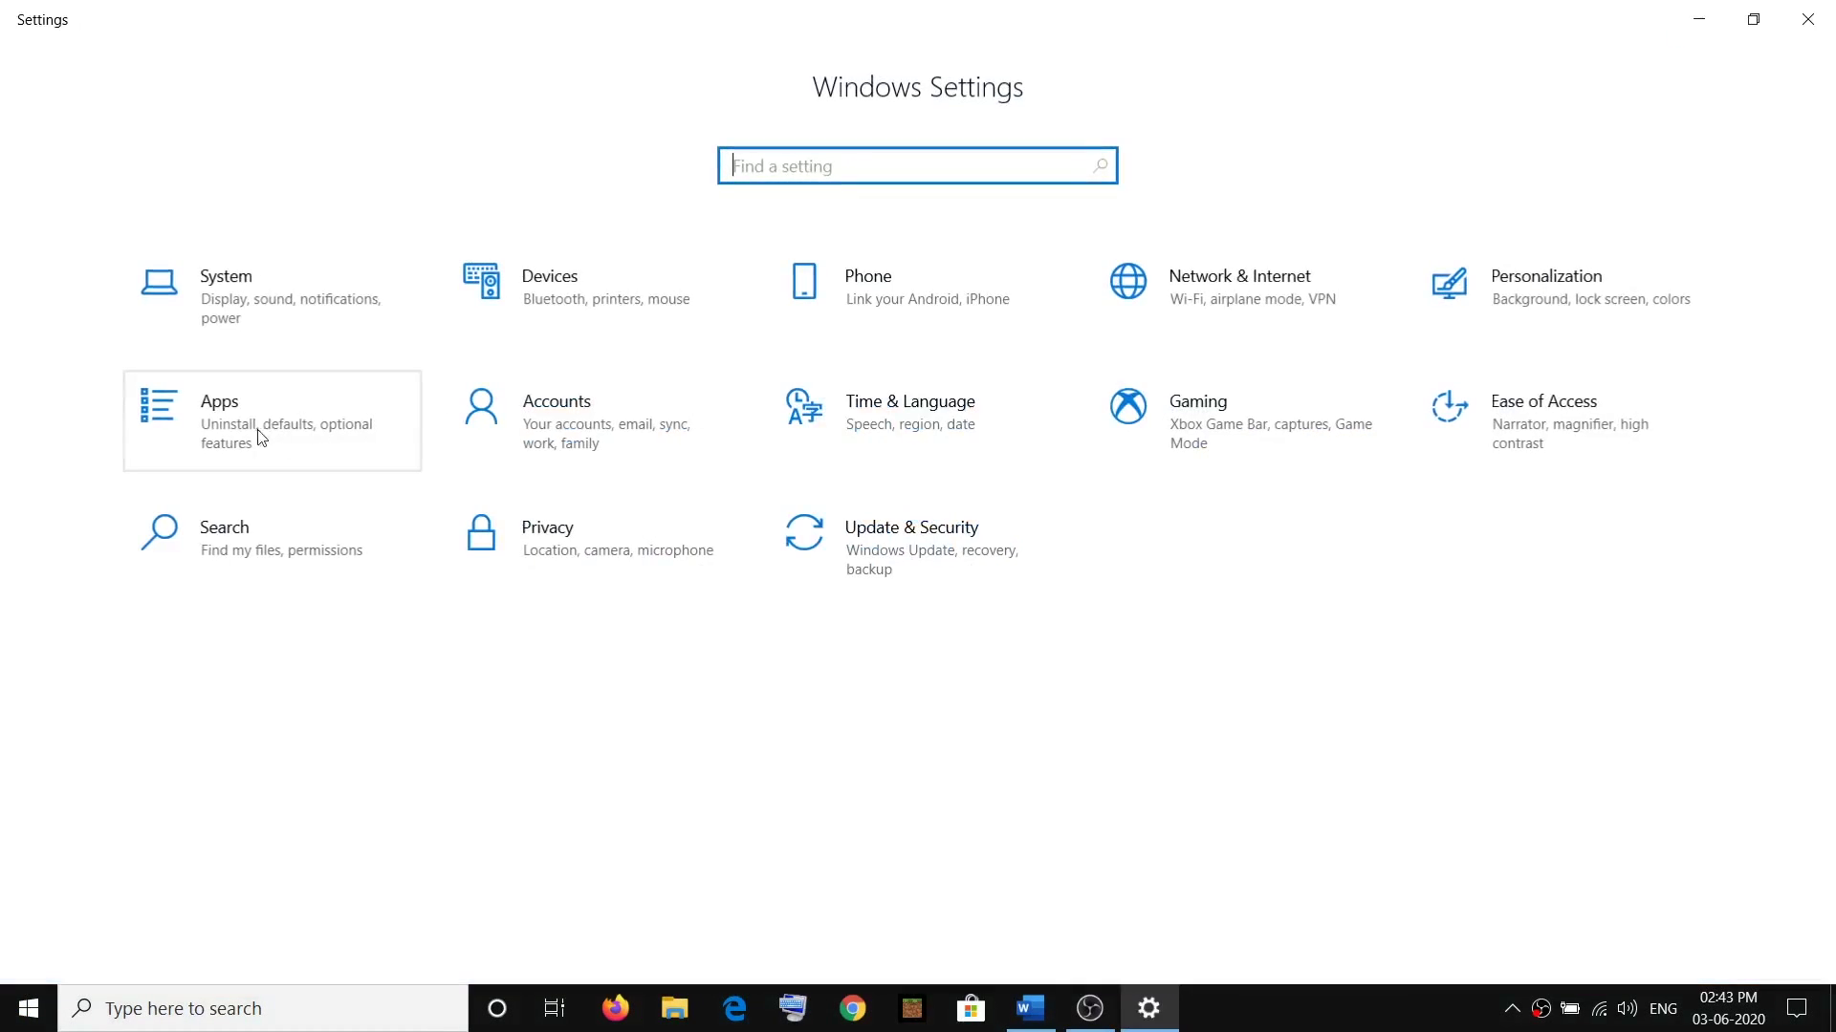
left_click(271, 425)
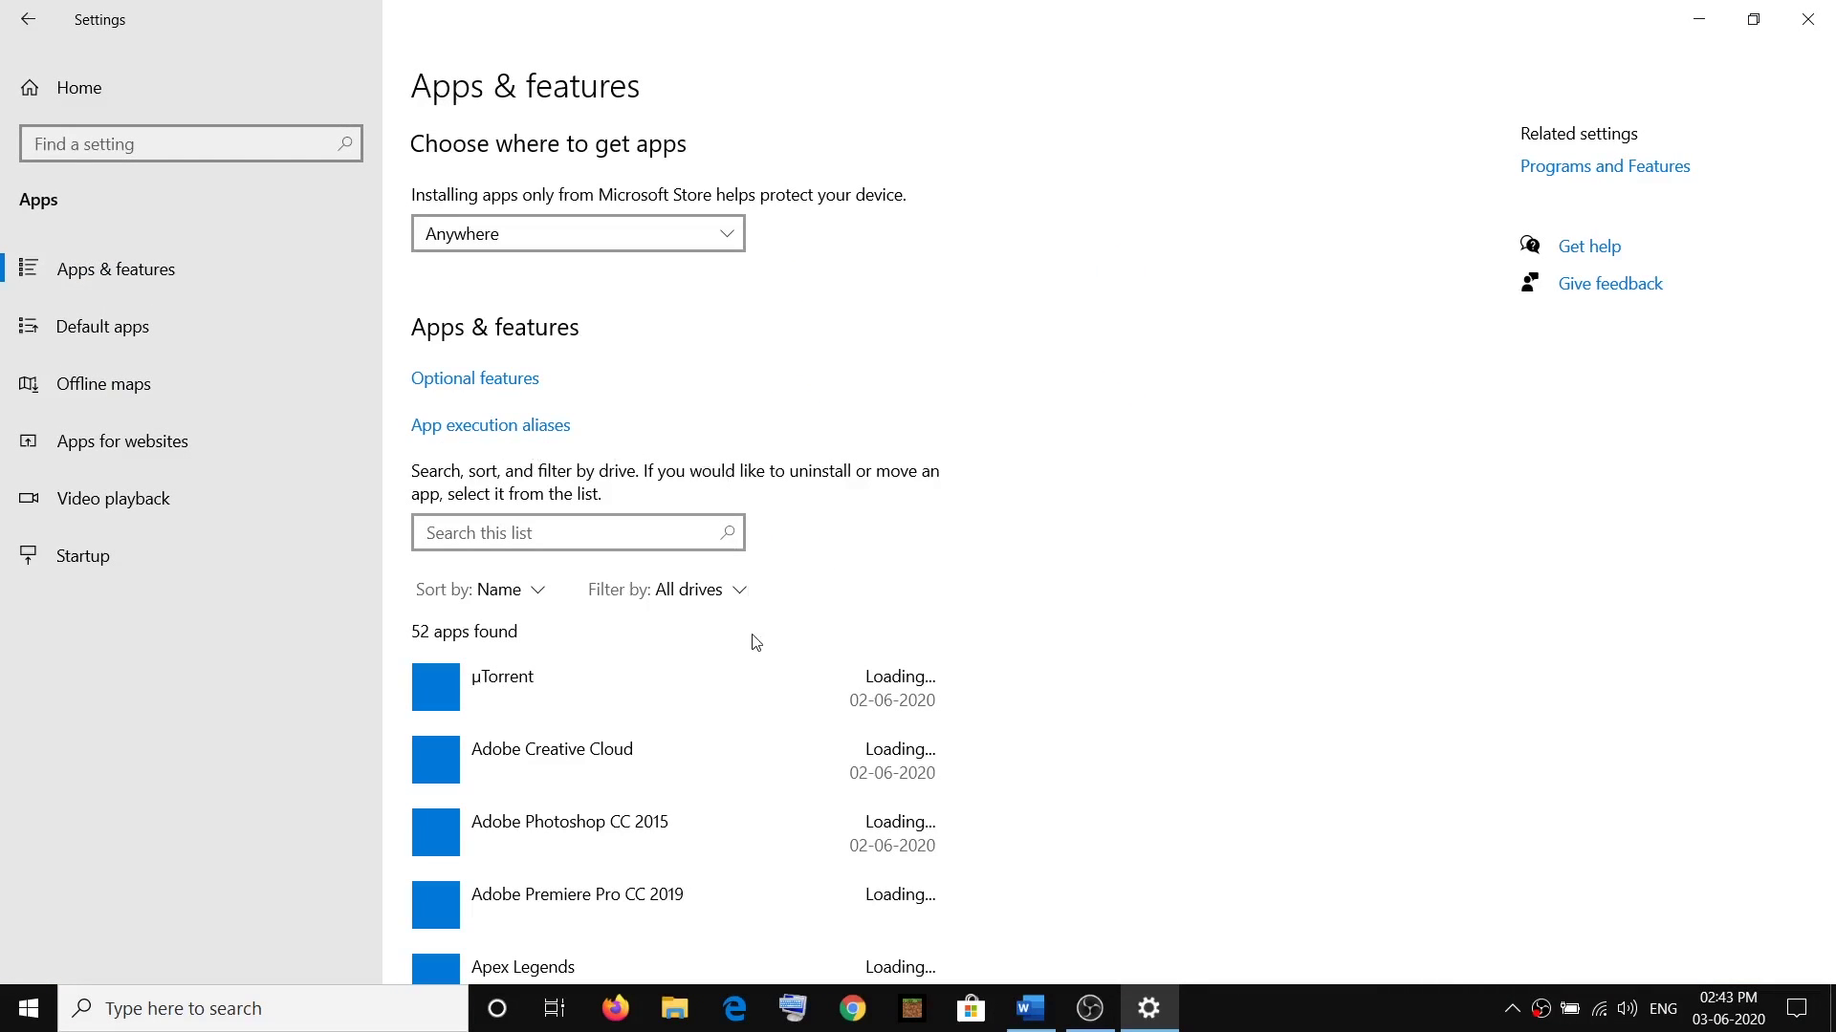
scroll(737, 701, "down", 15)
scroll(735, 703, "down", 10)
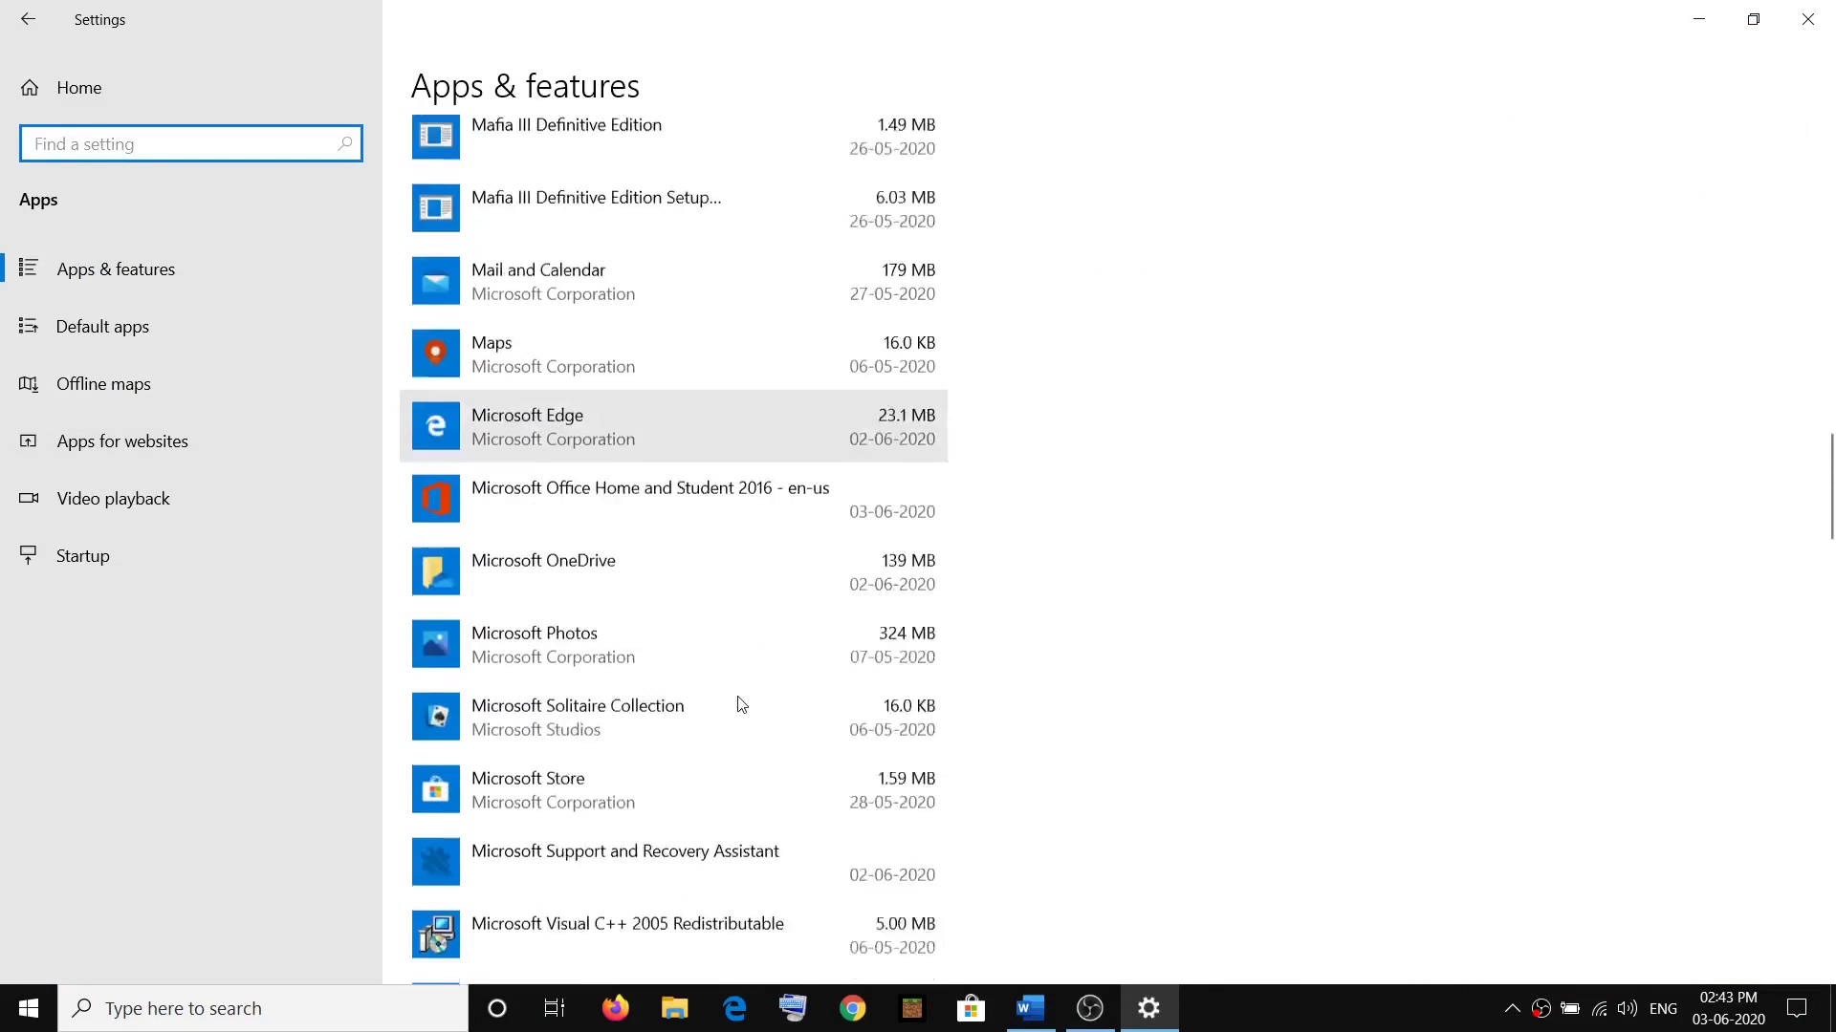
left_click(736, 650)
scroll(680, 622, "down", 5)
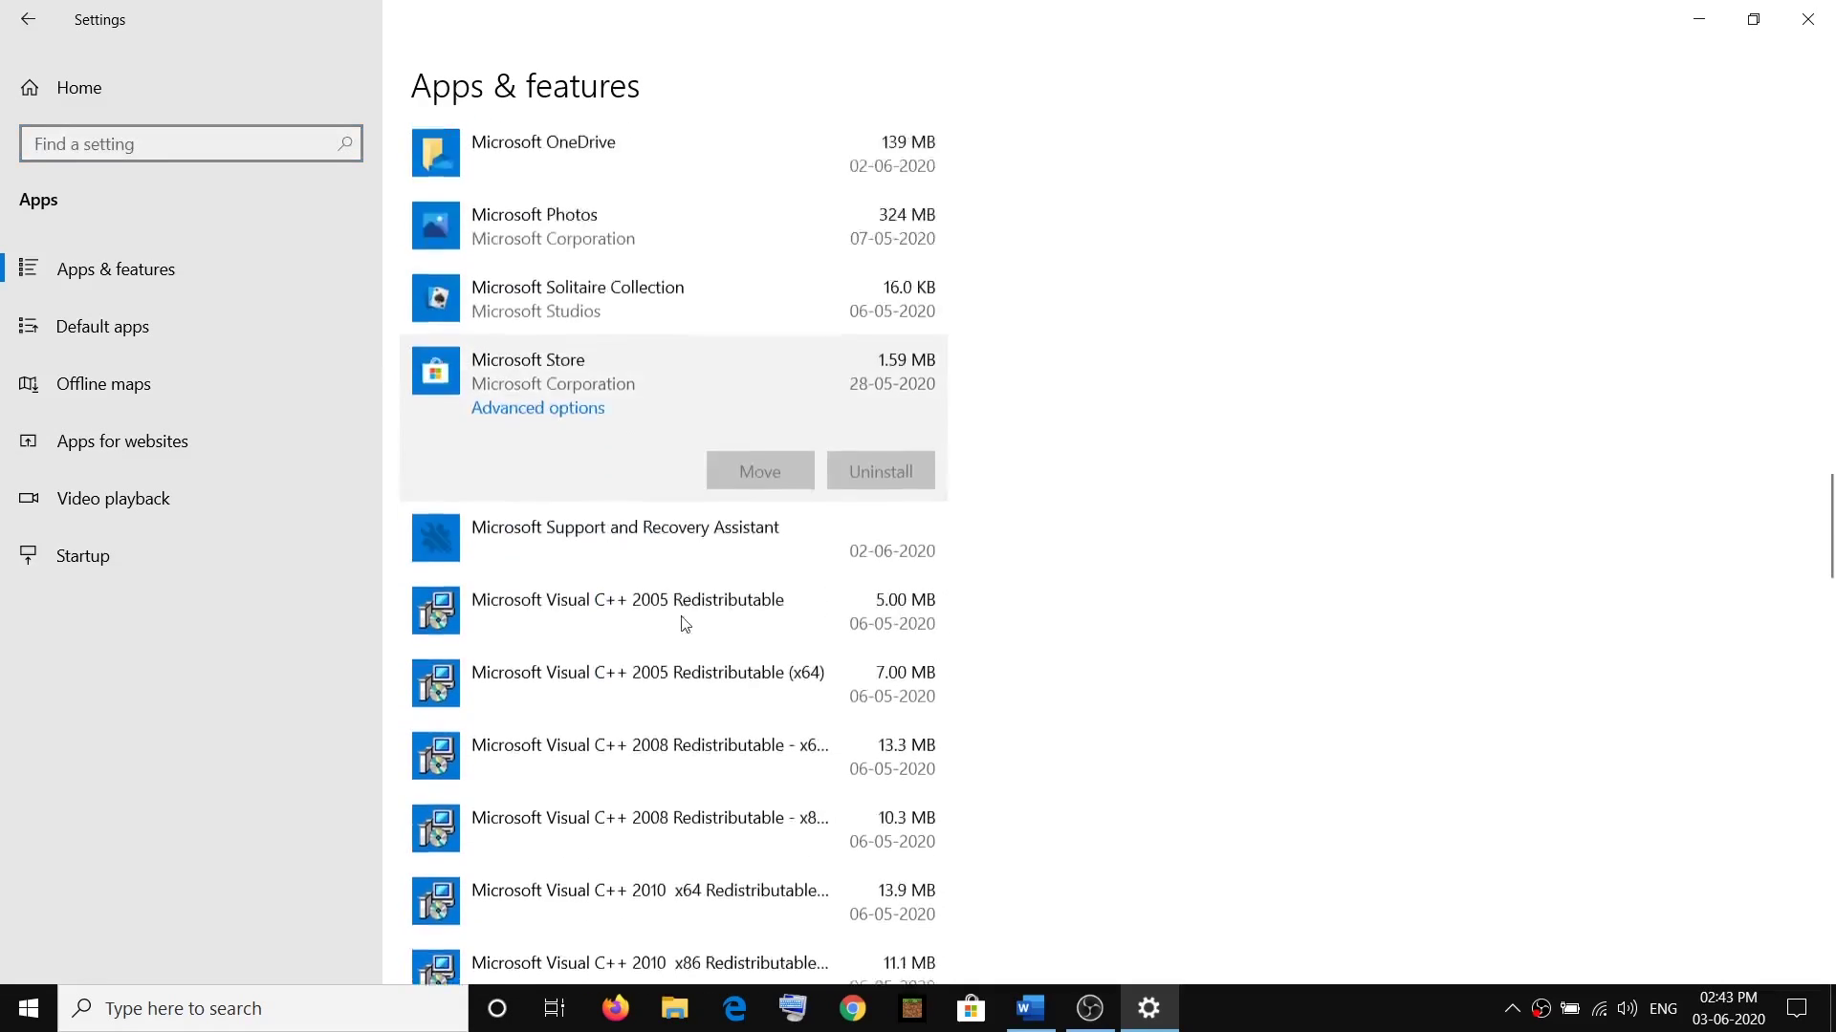
scroll(600, 395, "up", 3)
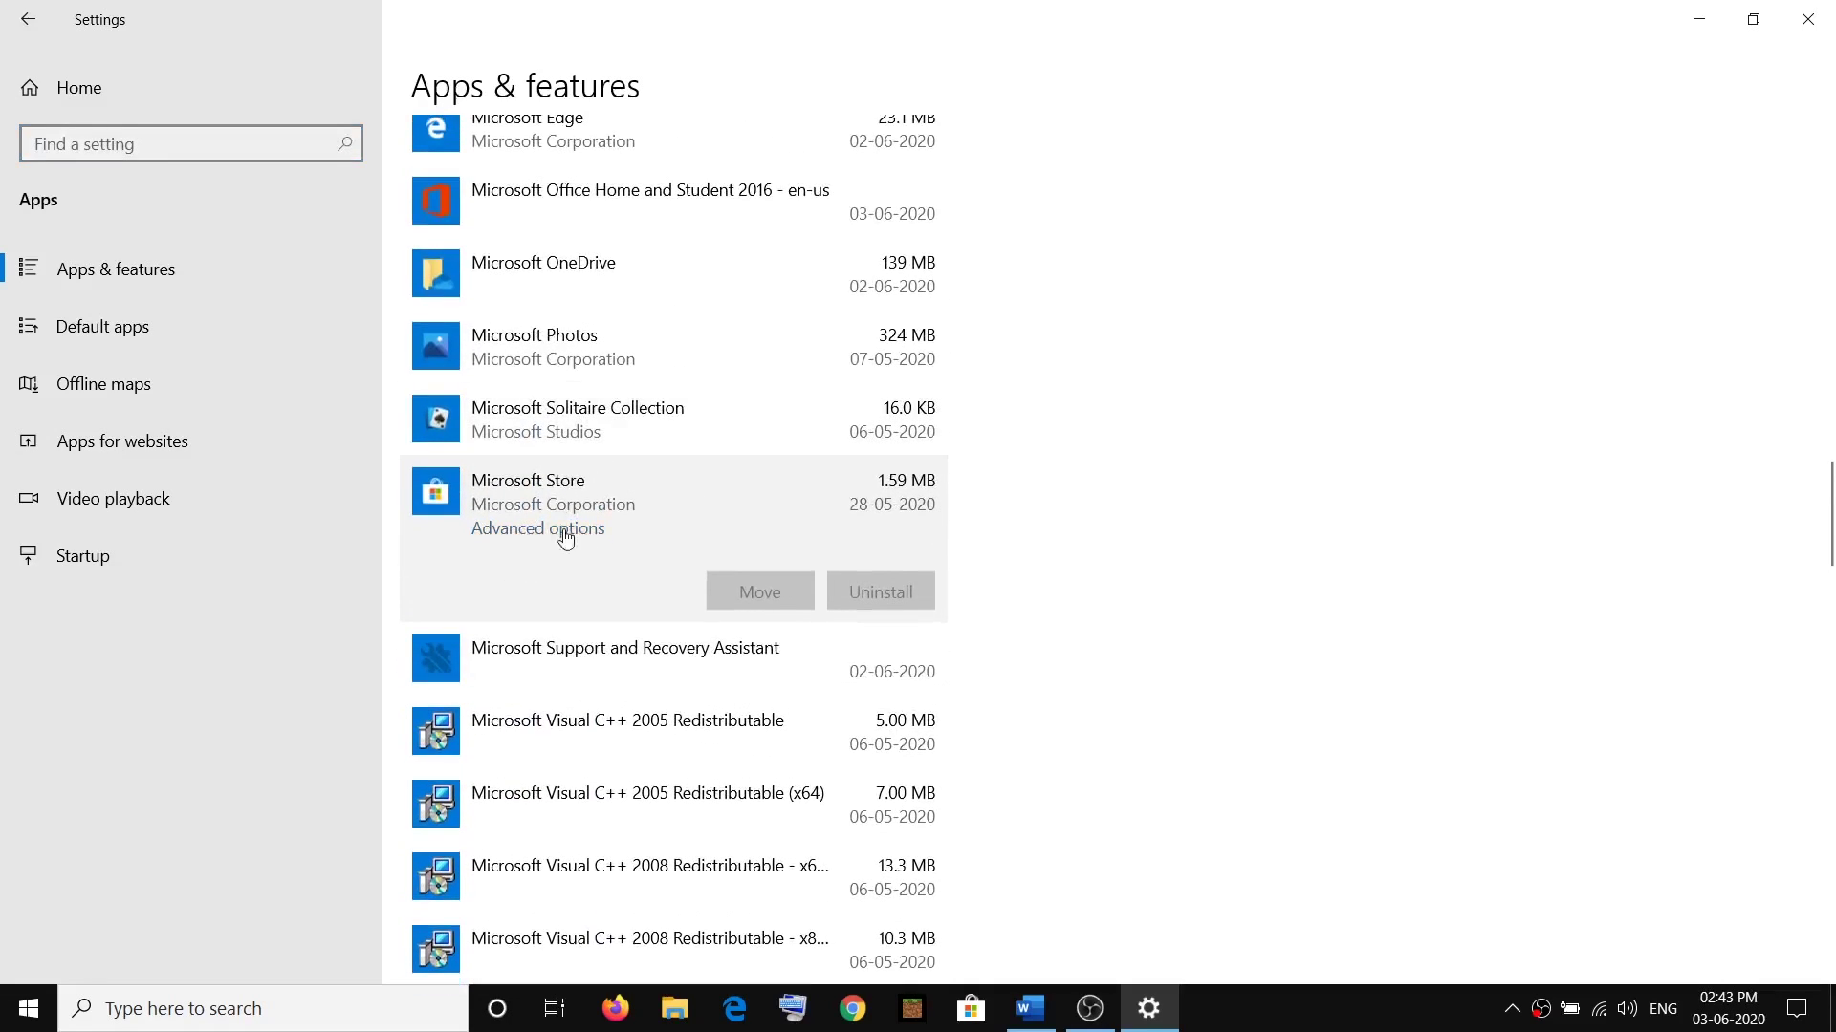
left_click(538, 529)
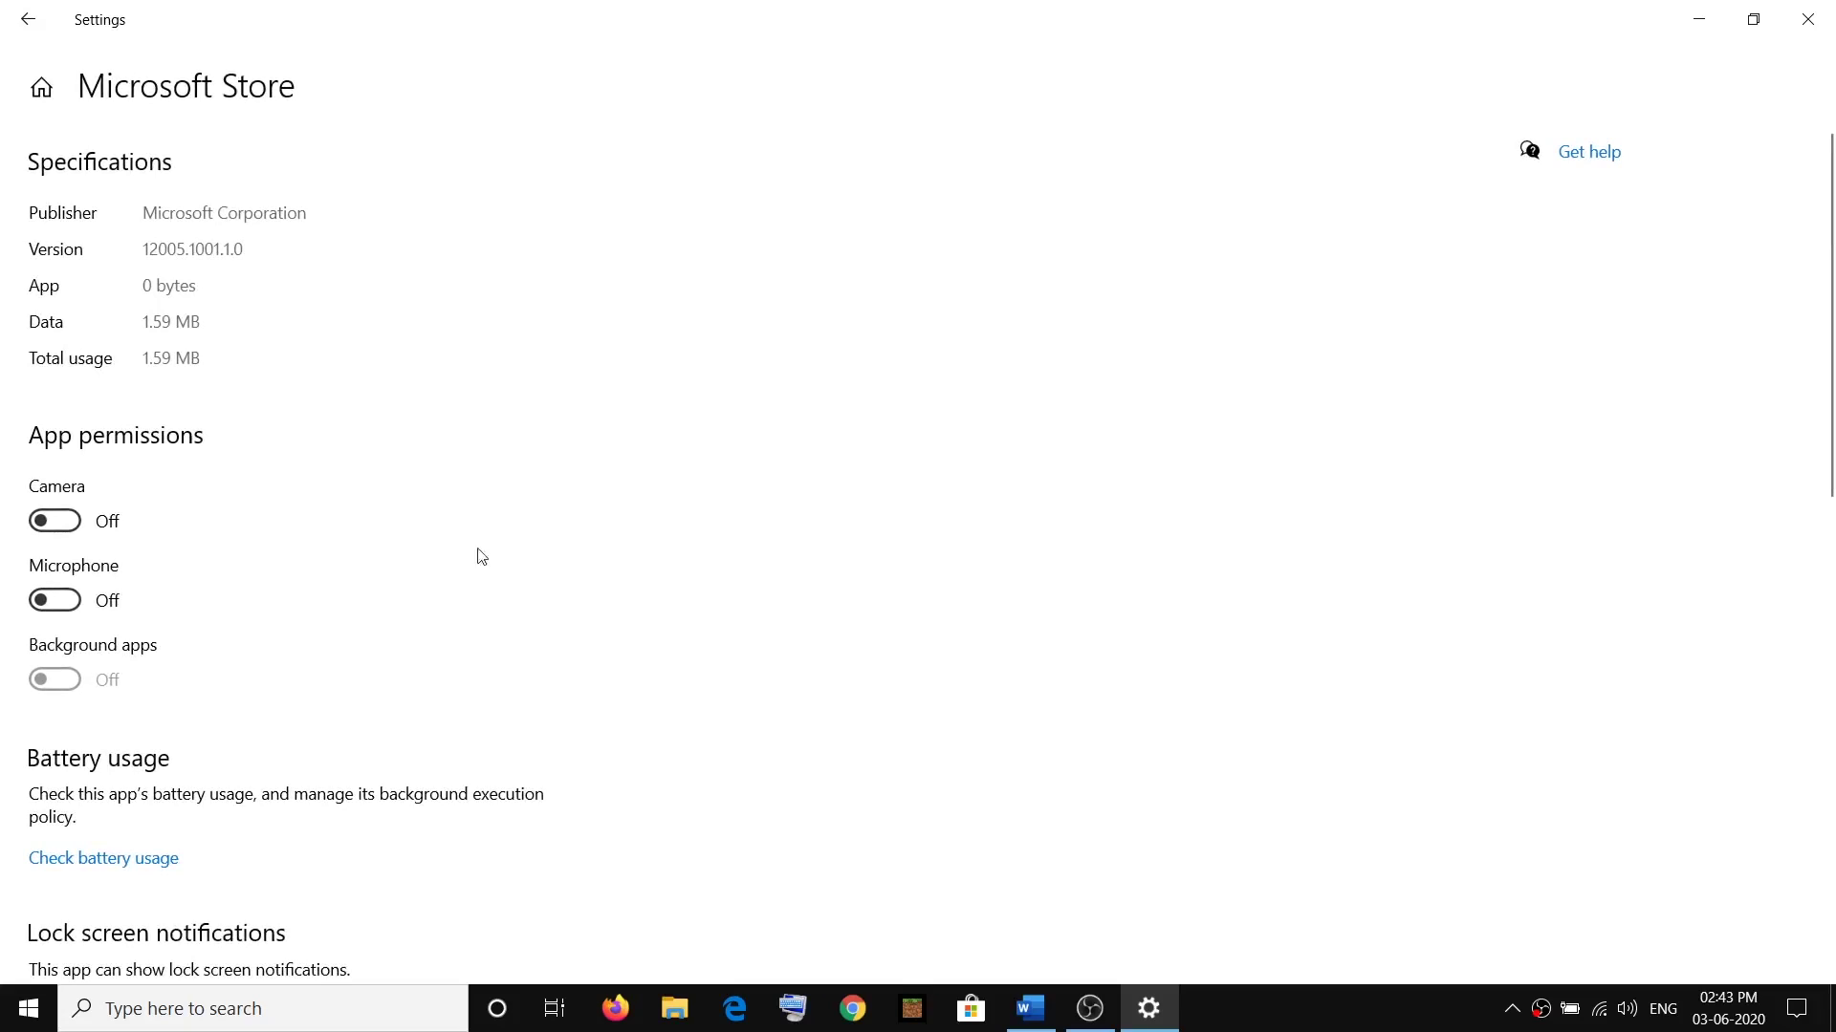
Reset the Microsoft Store app, confirm deleting its data, and close Settings
scroll(475, 554, "down", 6)
scroll(342, 686, "down", 5)
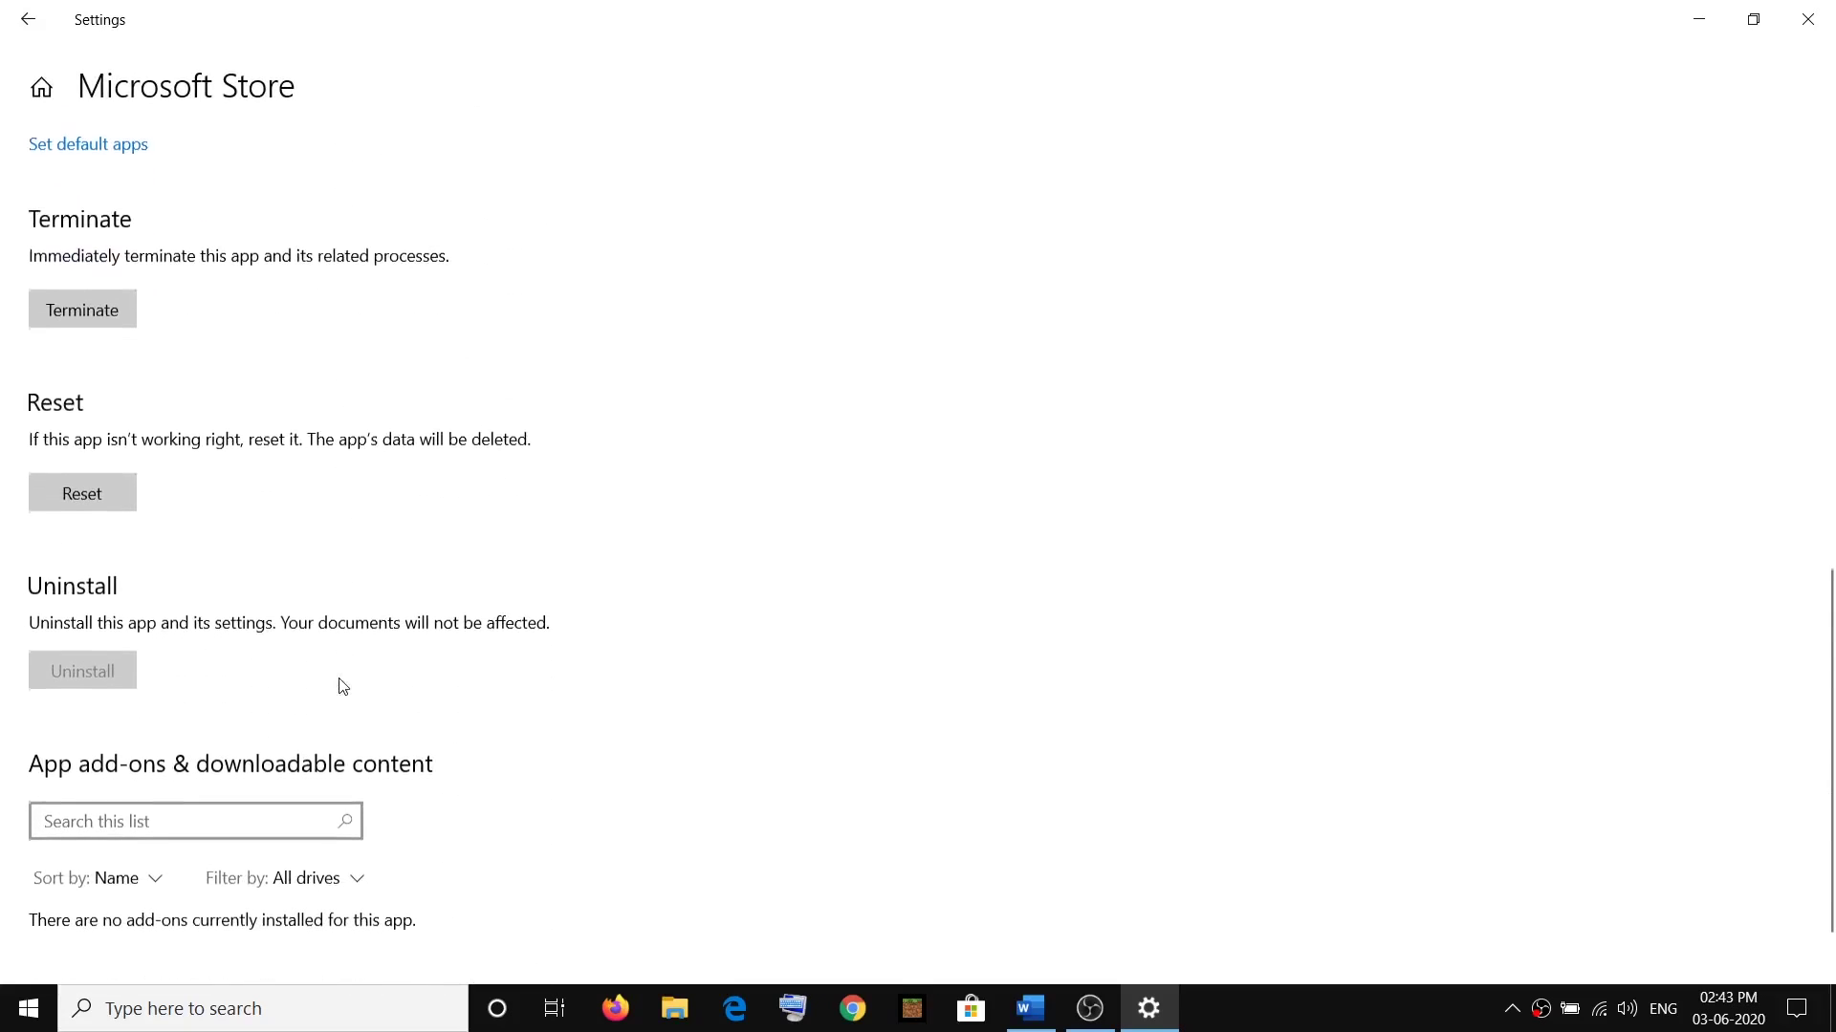
left_click(83, 495)
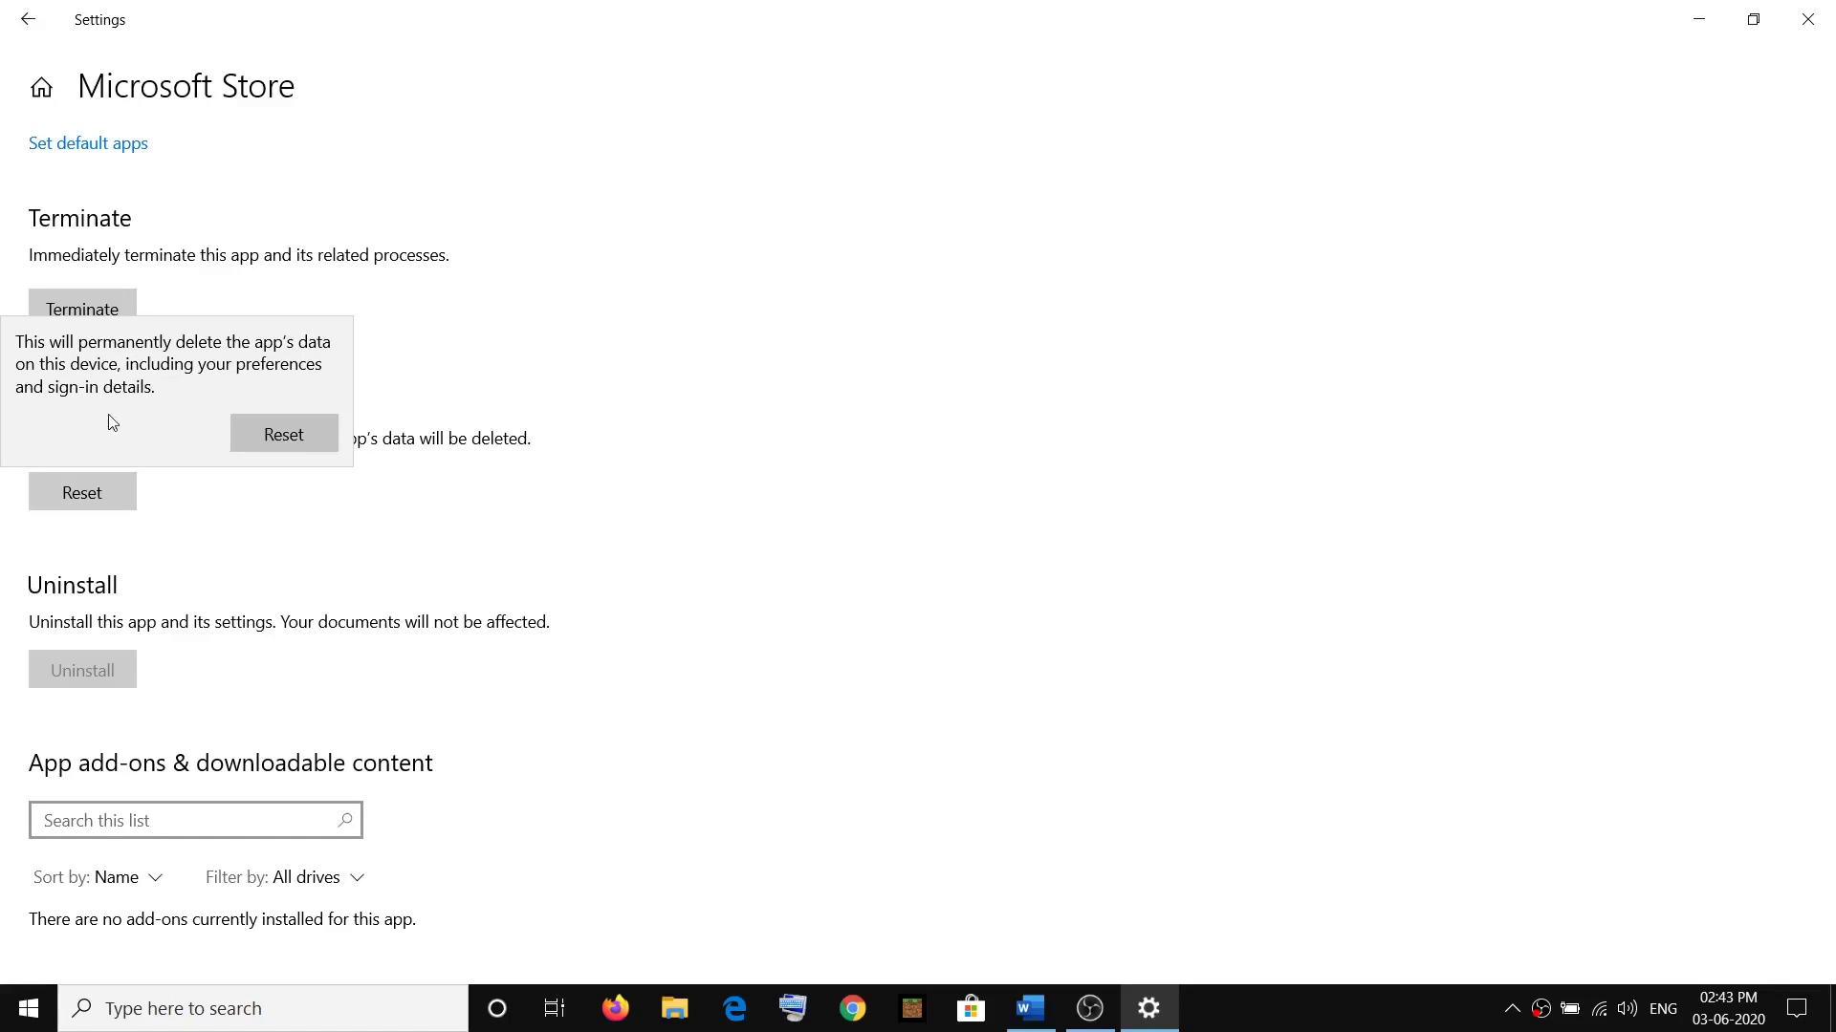
left_click(314, 436)
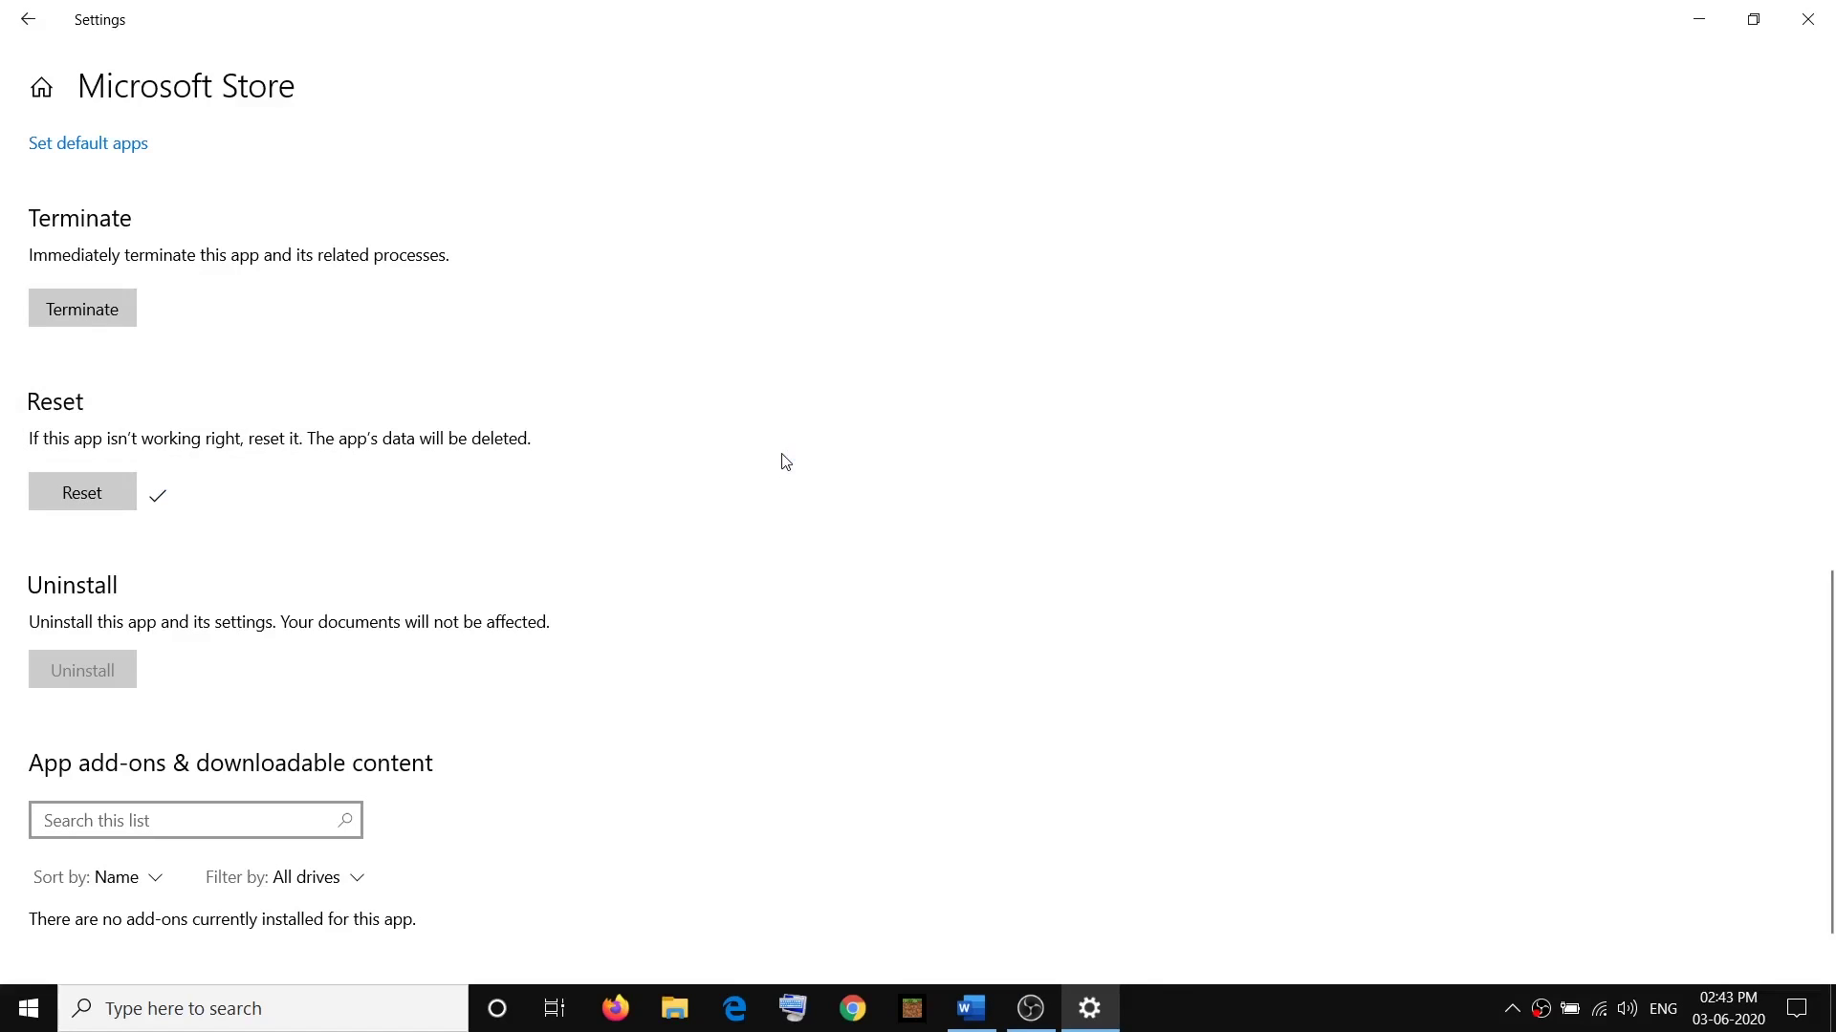
left_click(1807, 21)
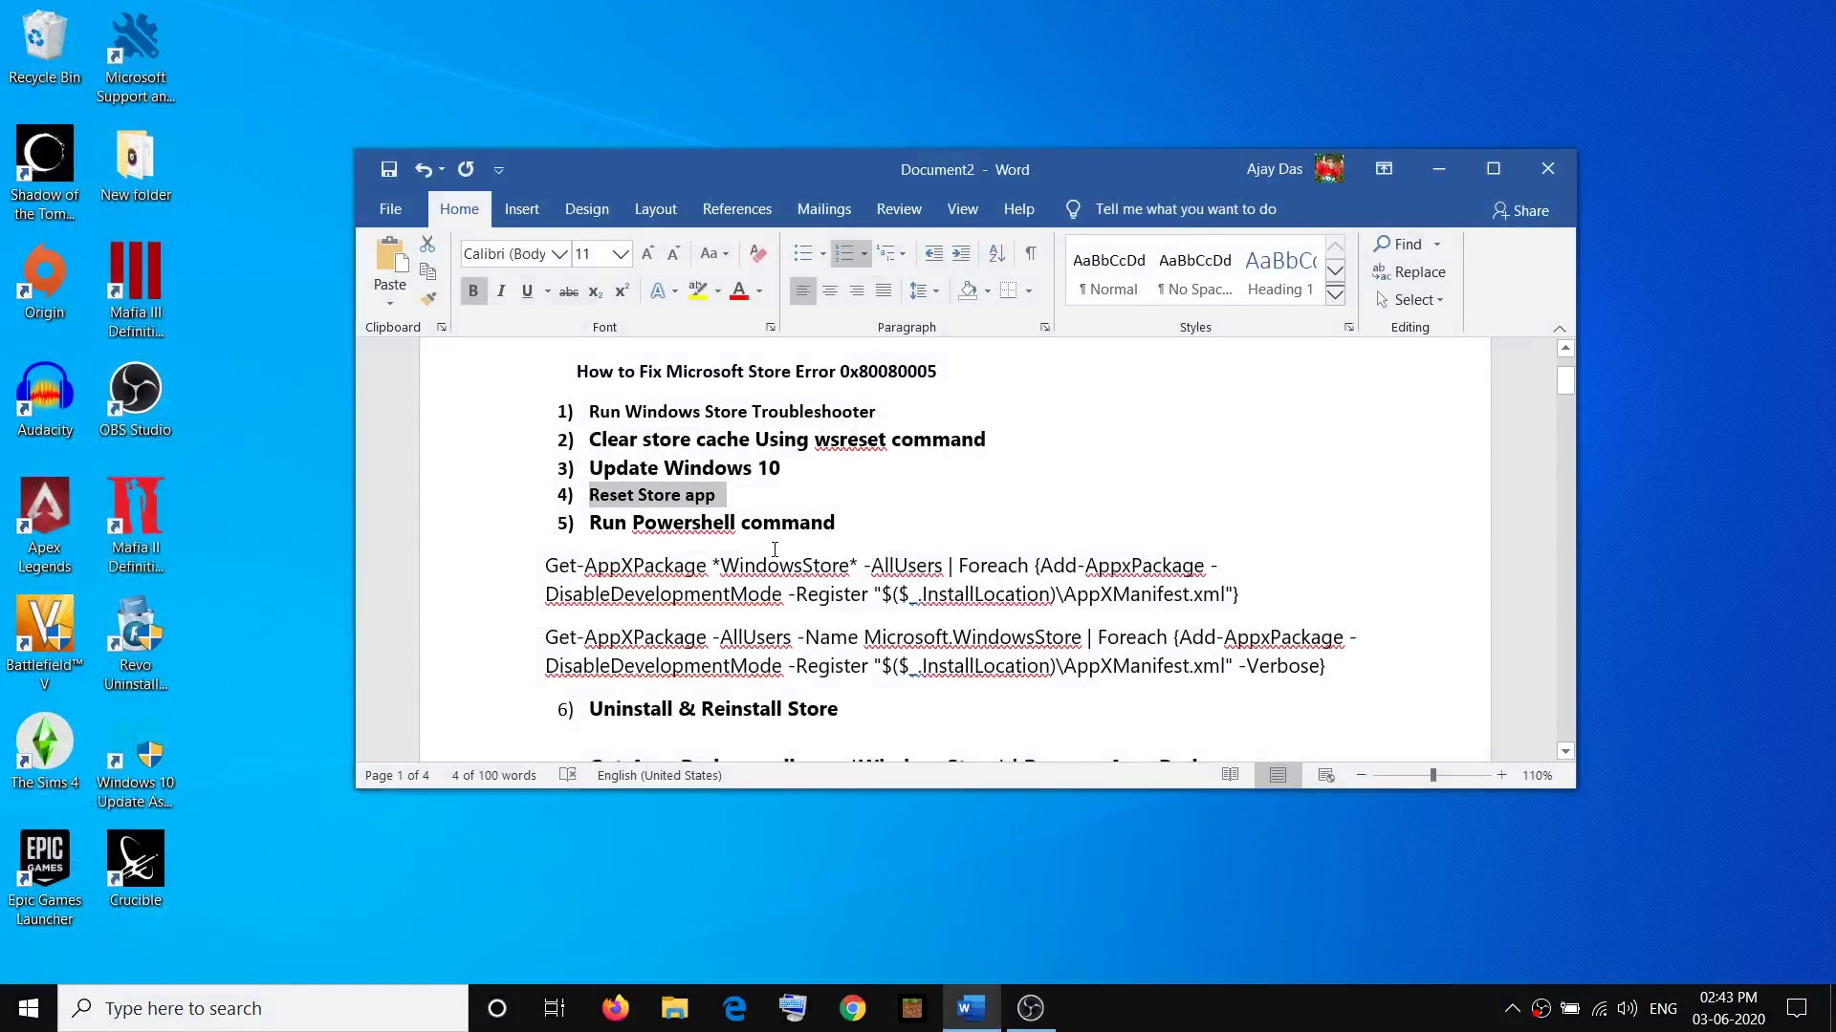
Select the first Get-AppXPackage re-register command in the Word notes and open Windows search
left_click_drag(591, 524, 841, 525)
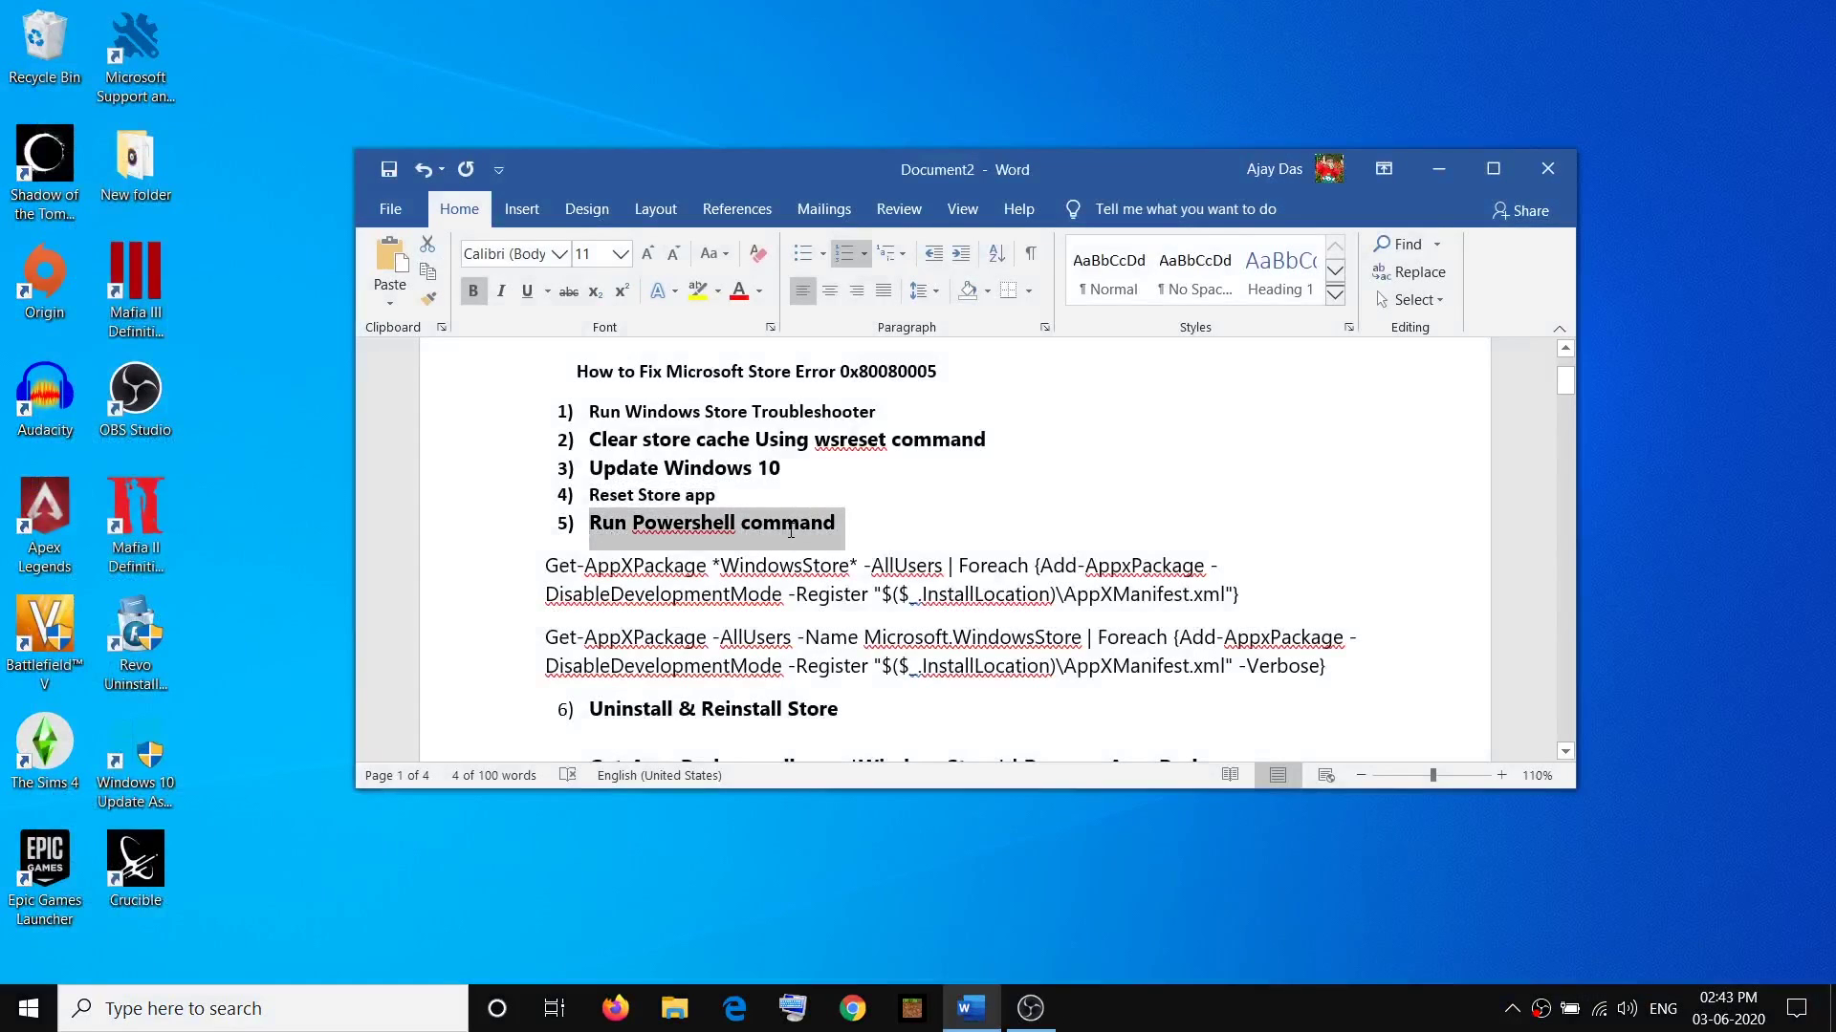
scroll(677, 504, "down", 1)
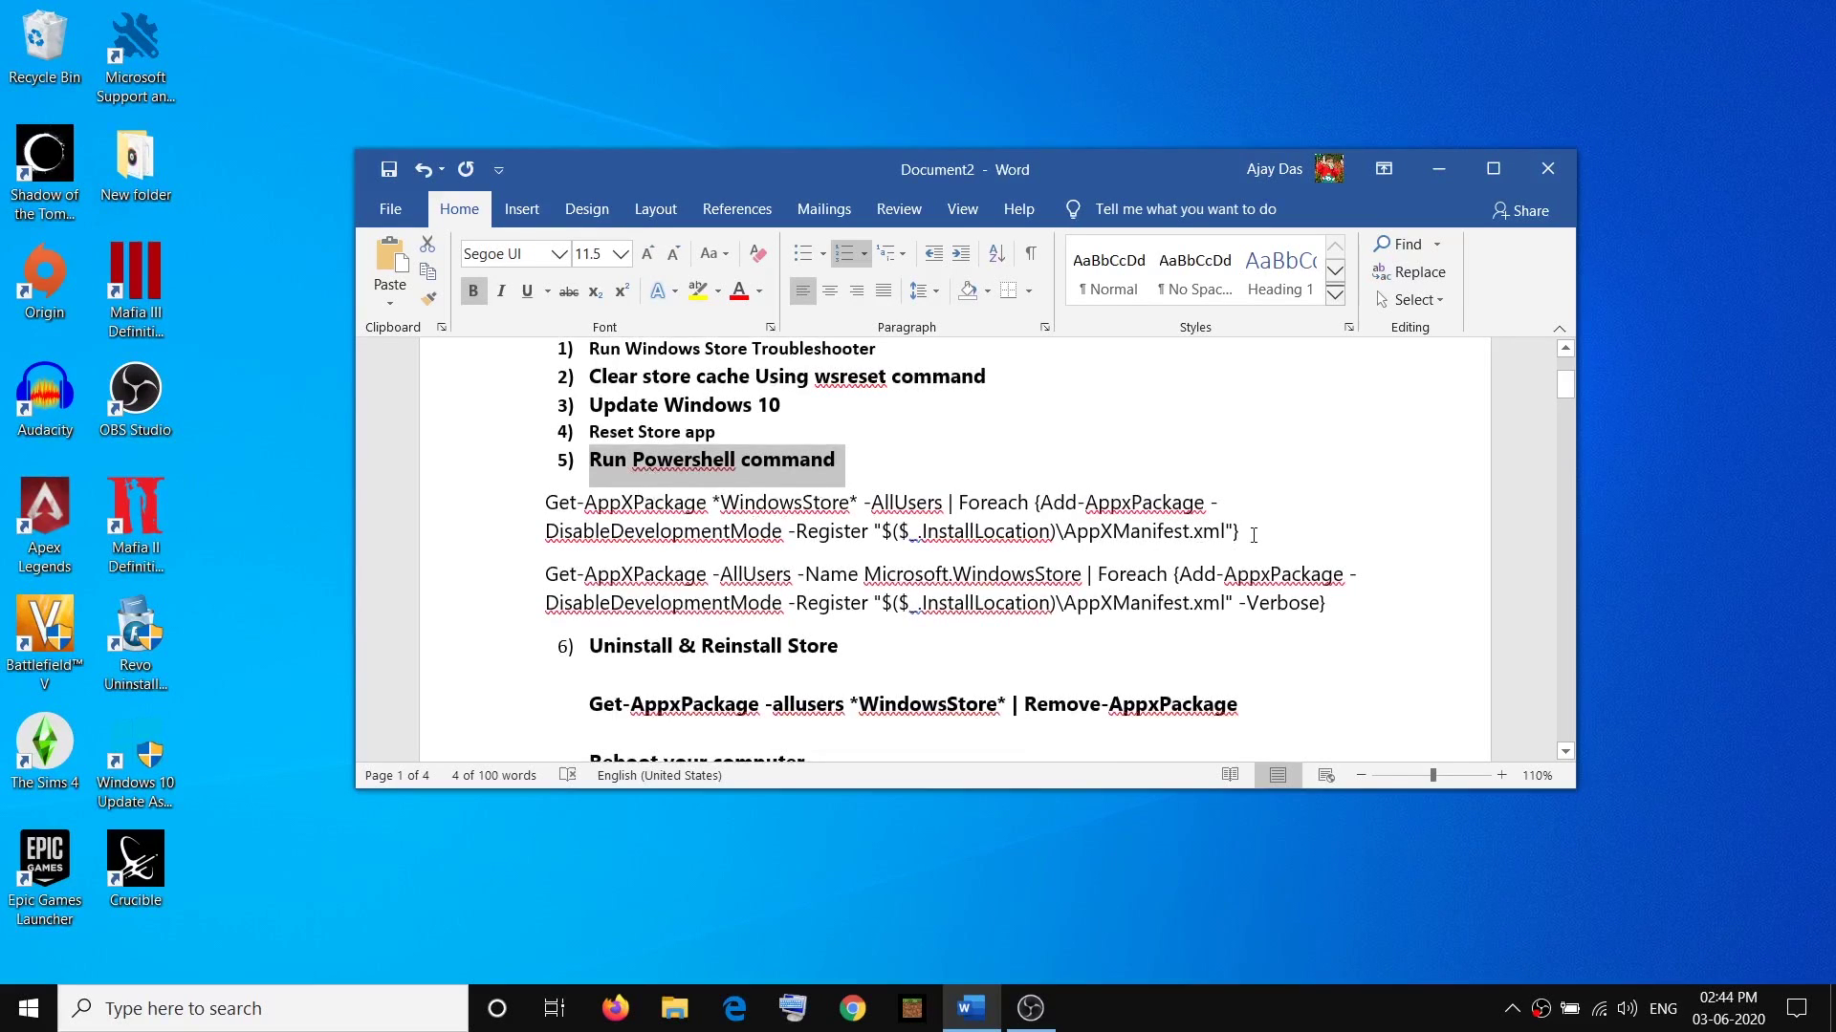
left_click_drag(1253, 536, 804, 516)
left_click_drag(597, 491, 551, 504)
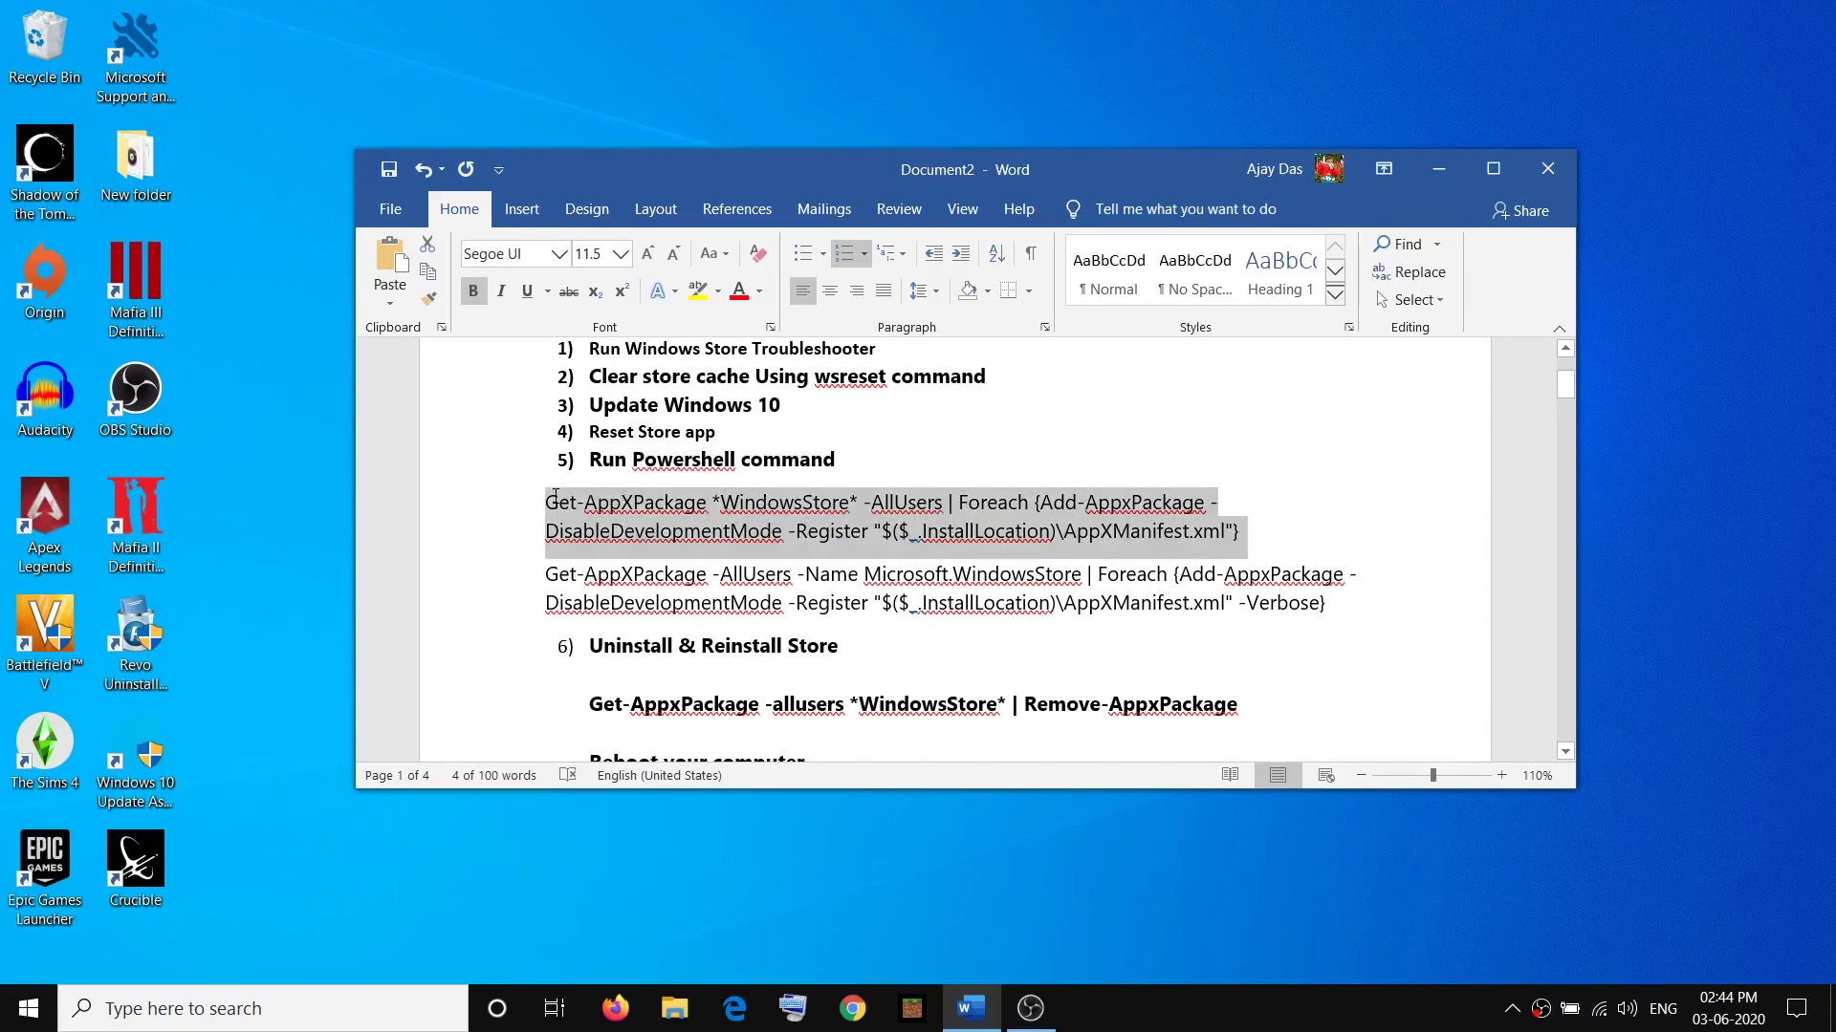
left_click(277, 990)
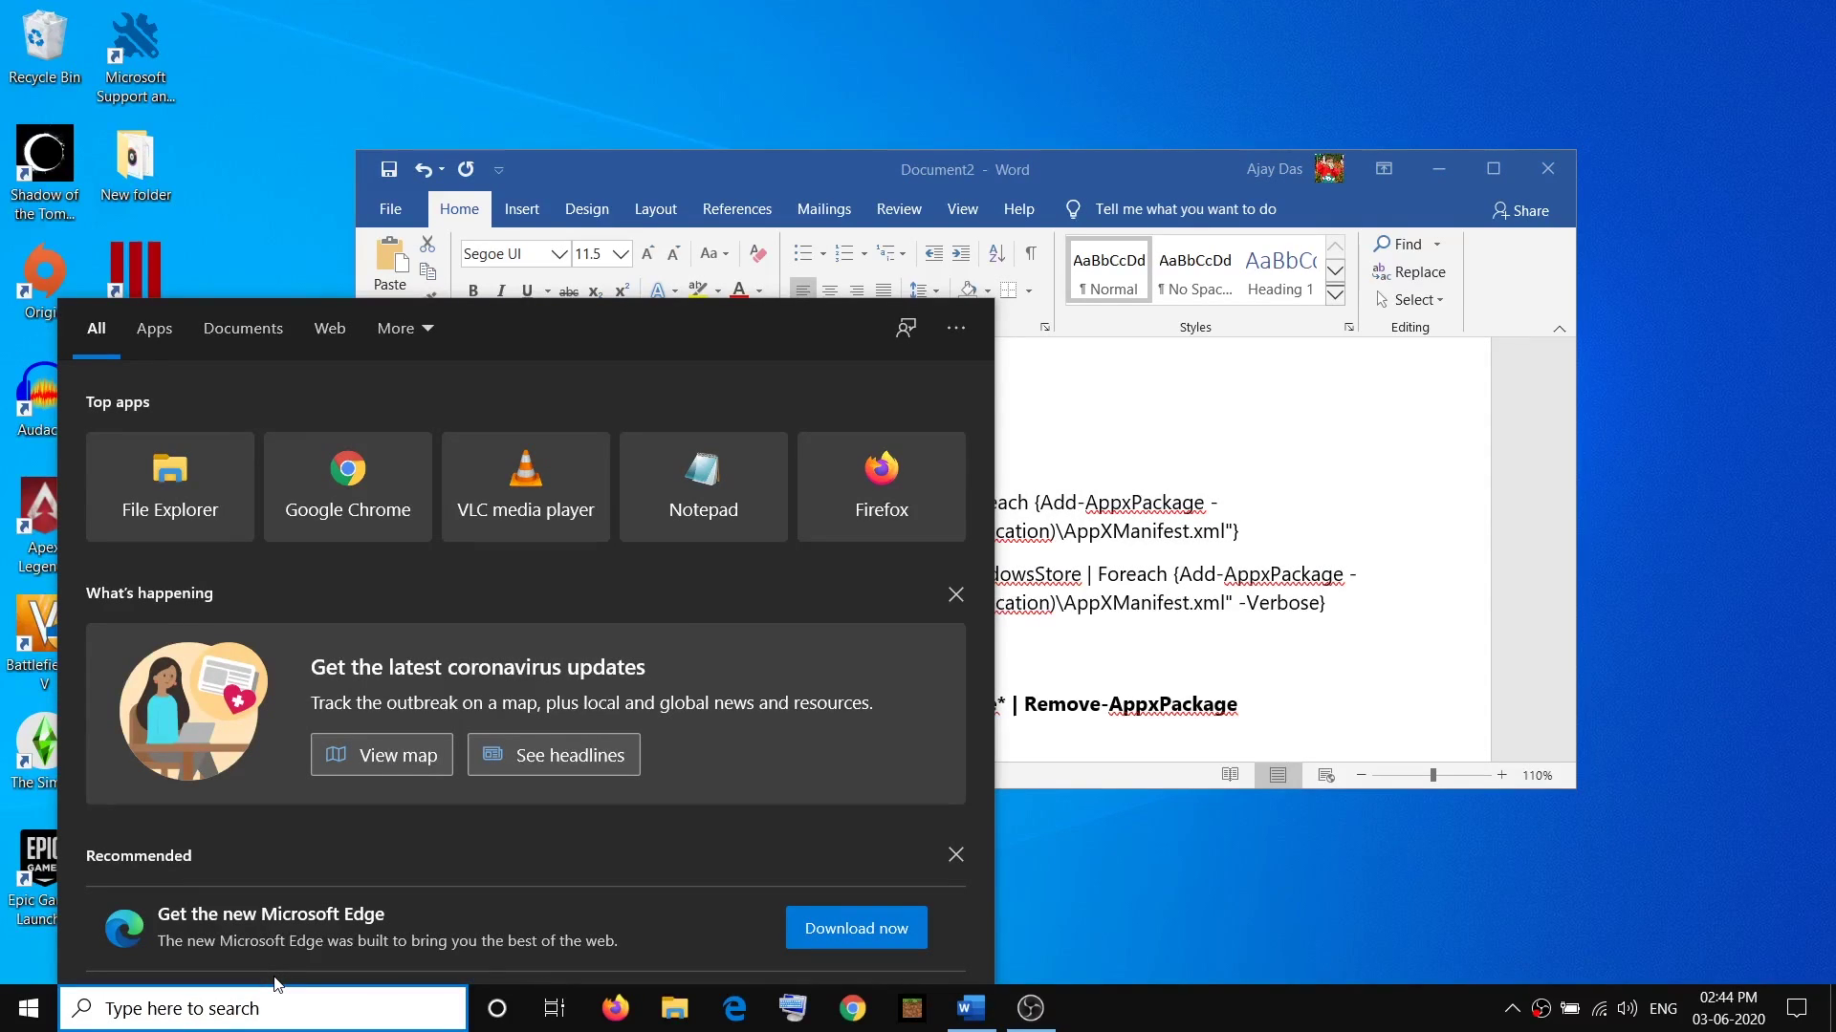
Search 'powershell' and run Windows PowerShell as administrator
type("powershell")
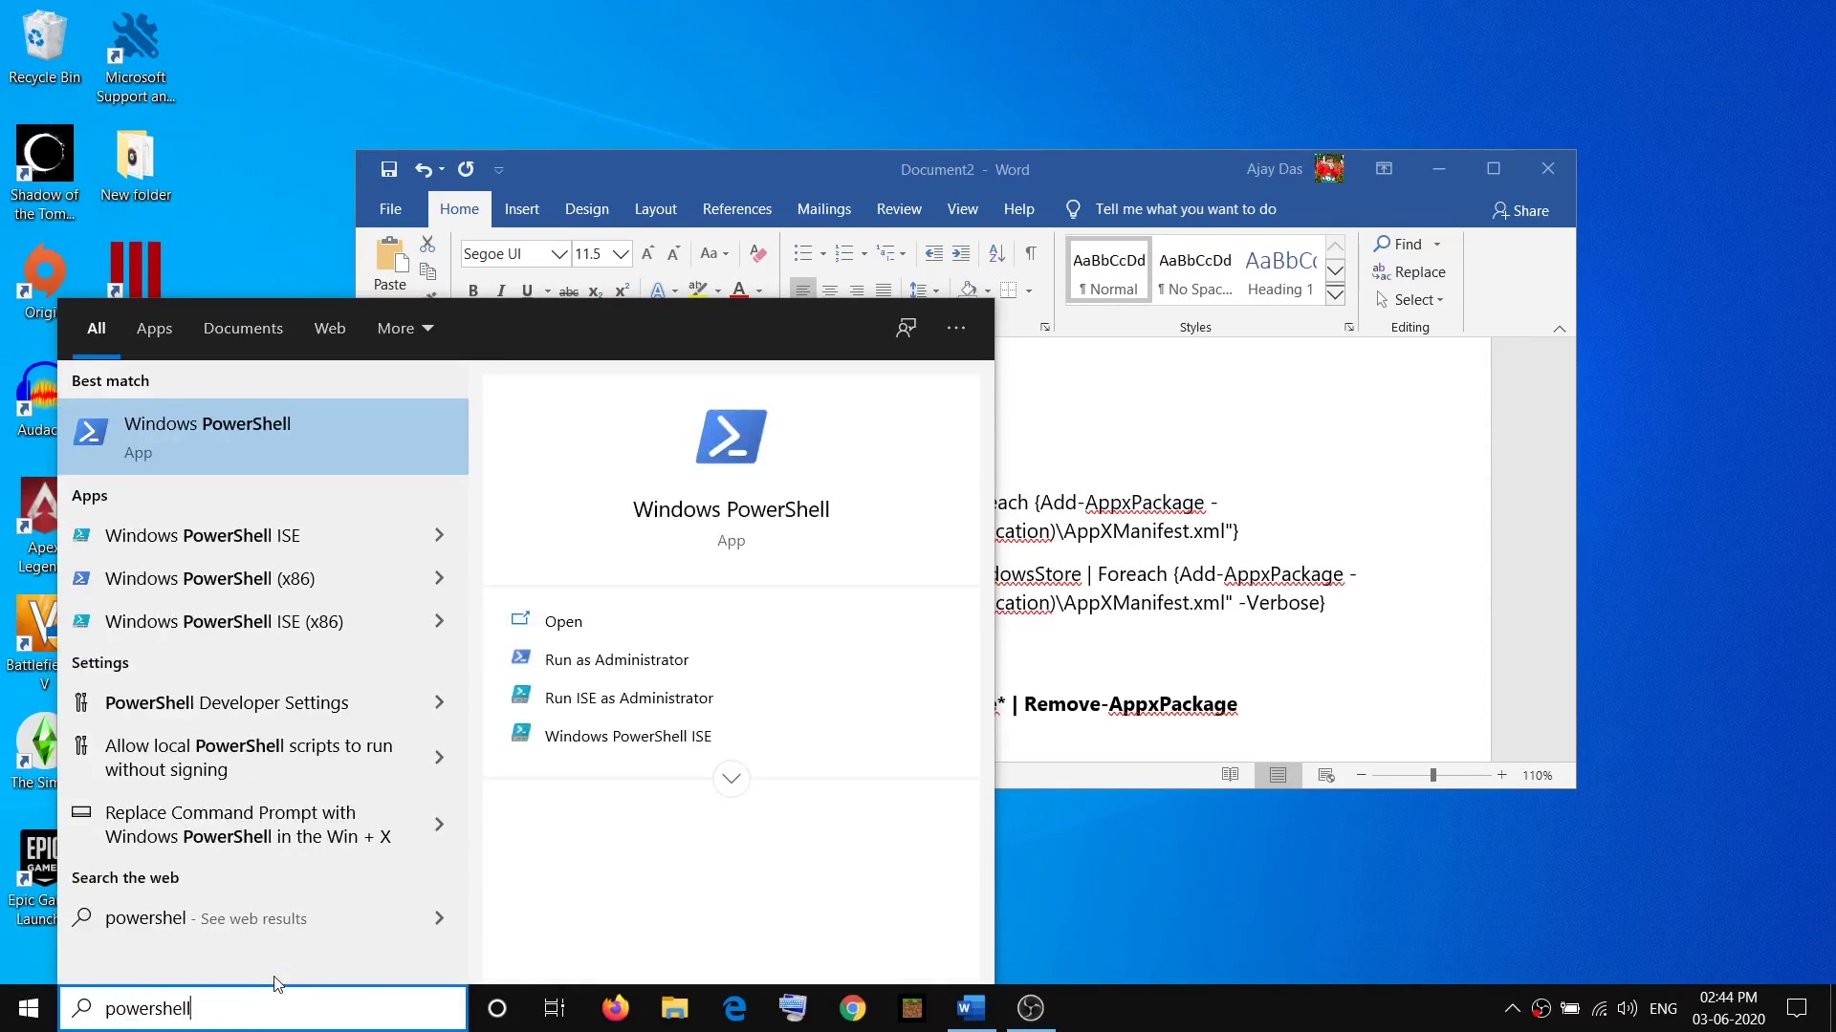
right_click(238, 428)
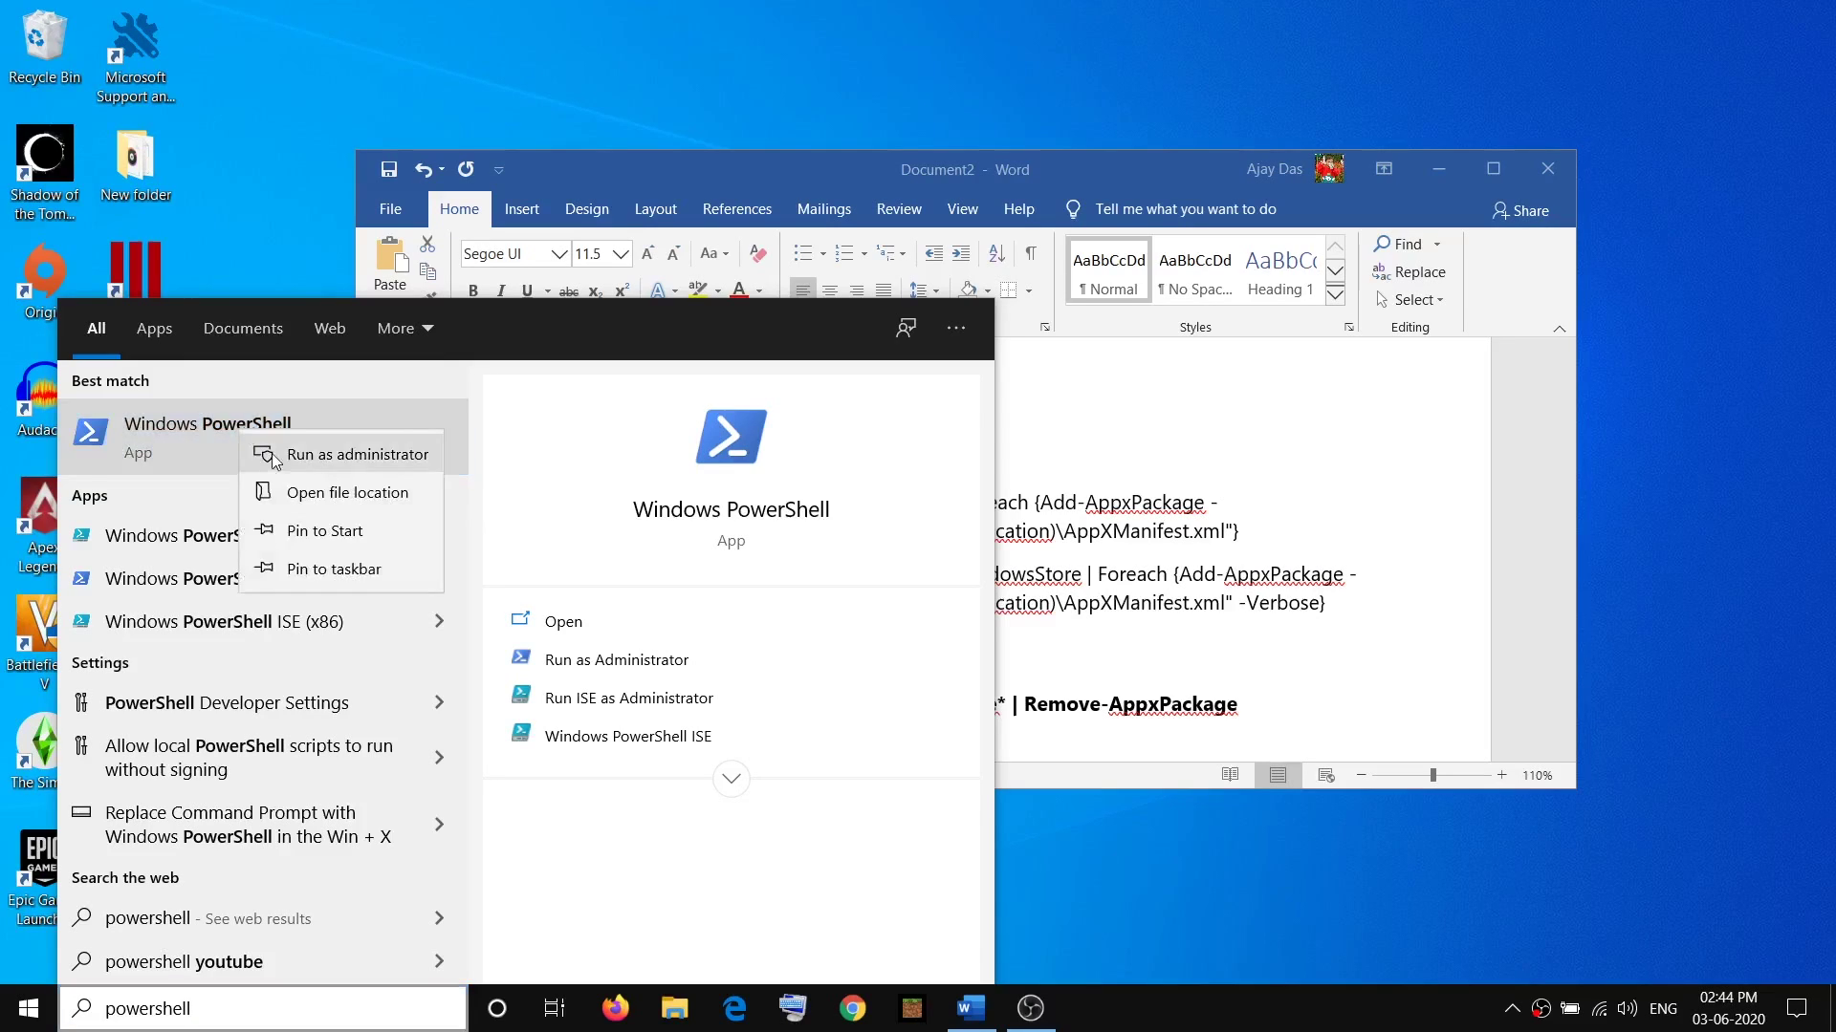
left_click(373, 466)
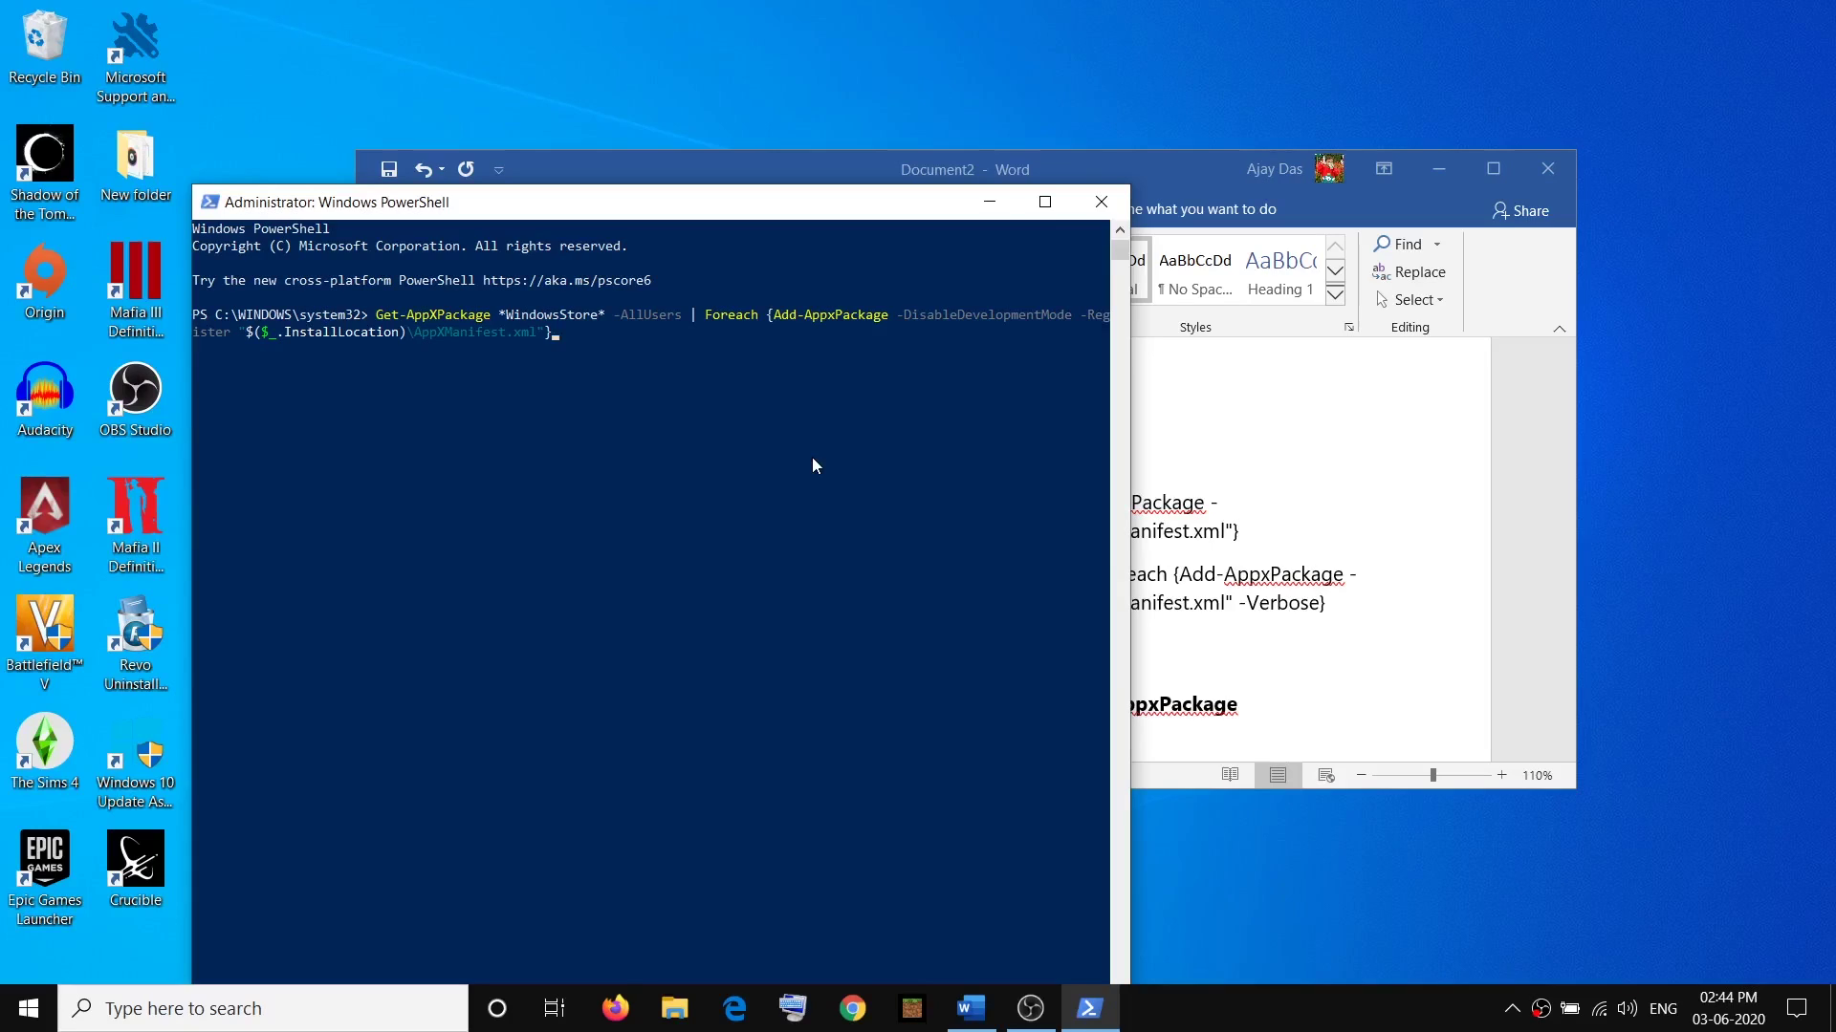
Run the first Get-AppXPackage command, then paste and run the second re-register command from Word
key("Return")
left_click(991, 203)
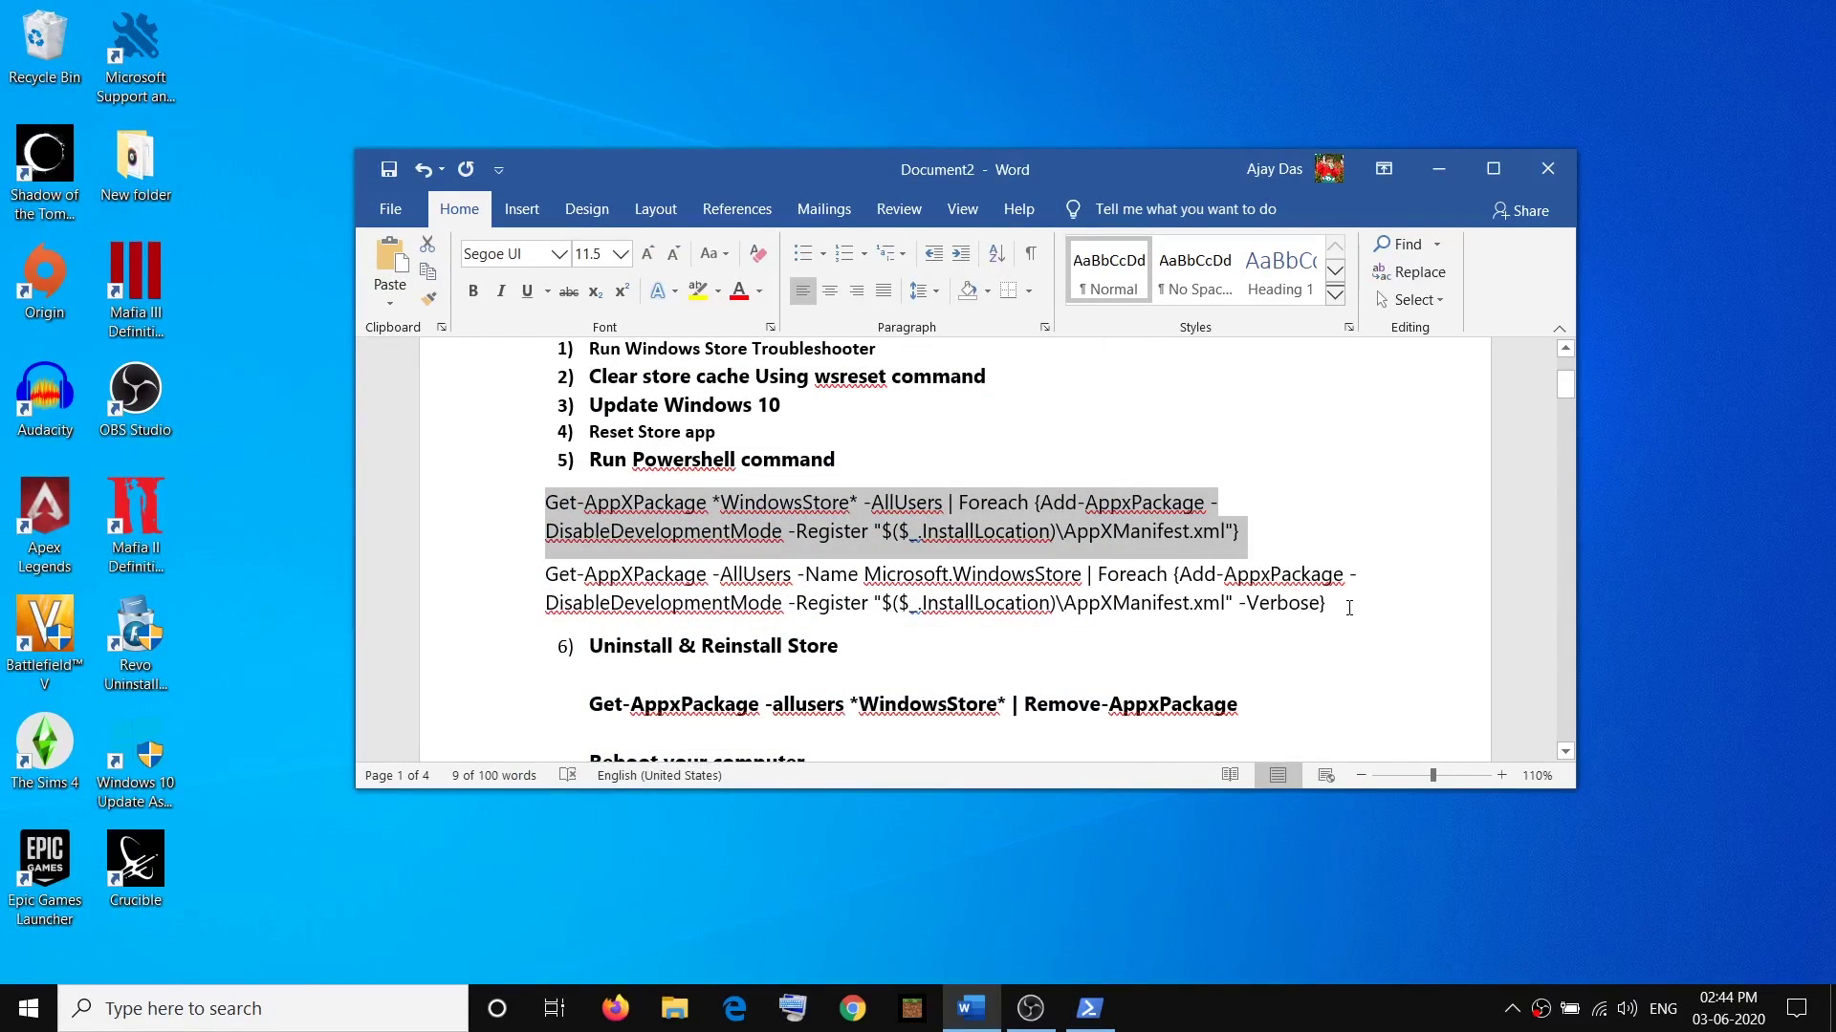
left_click_drag(1349, 608, 548, 579)
key("ctrl+c")
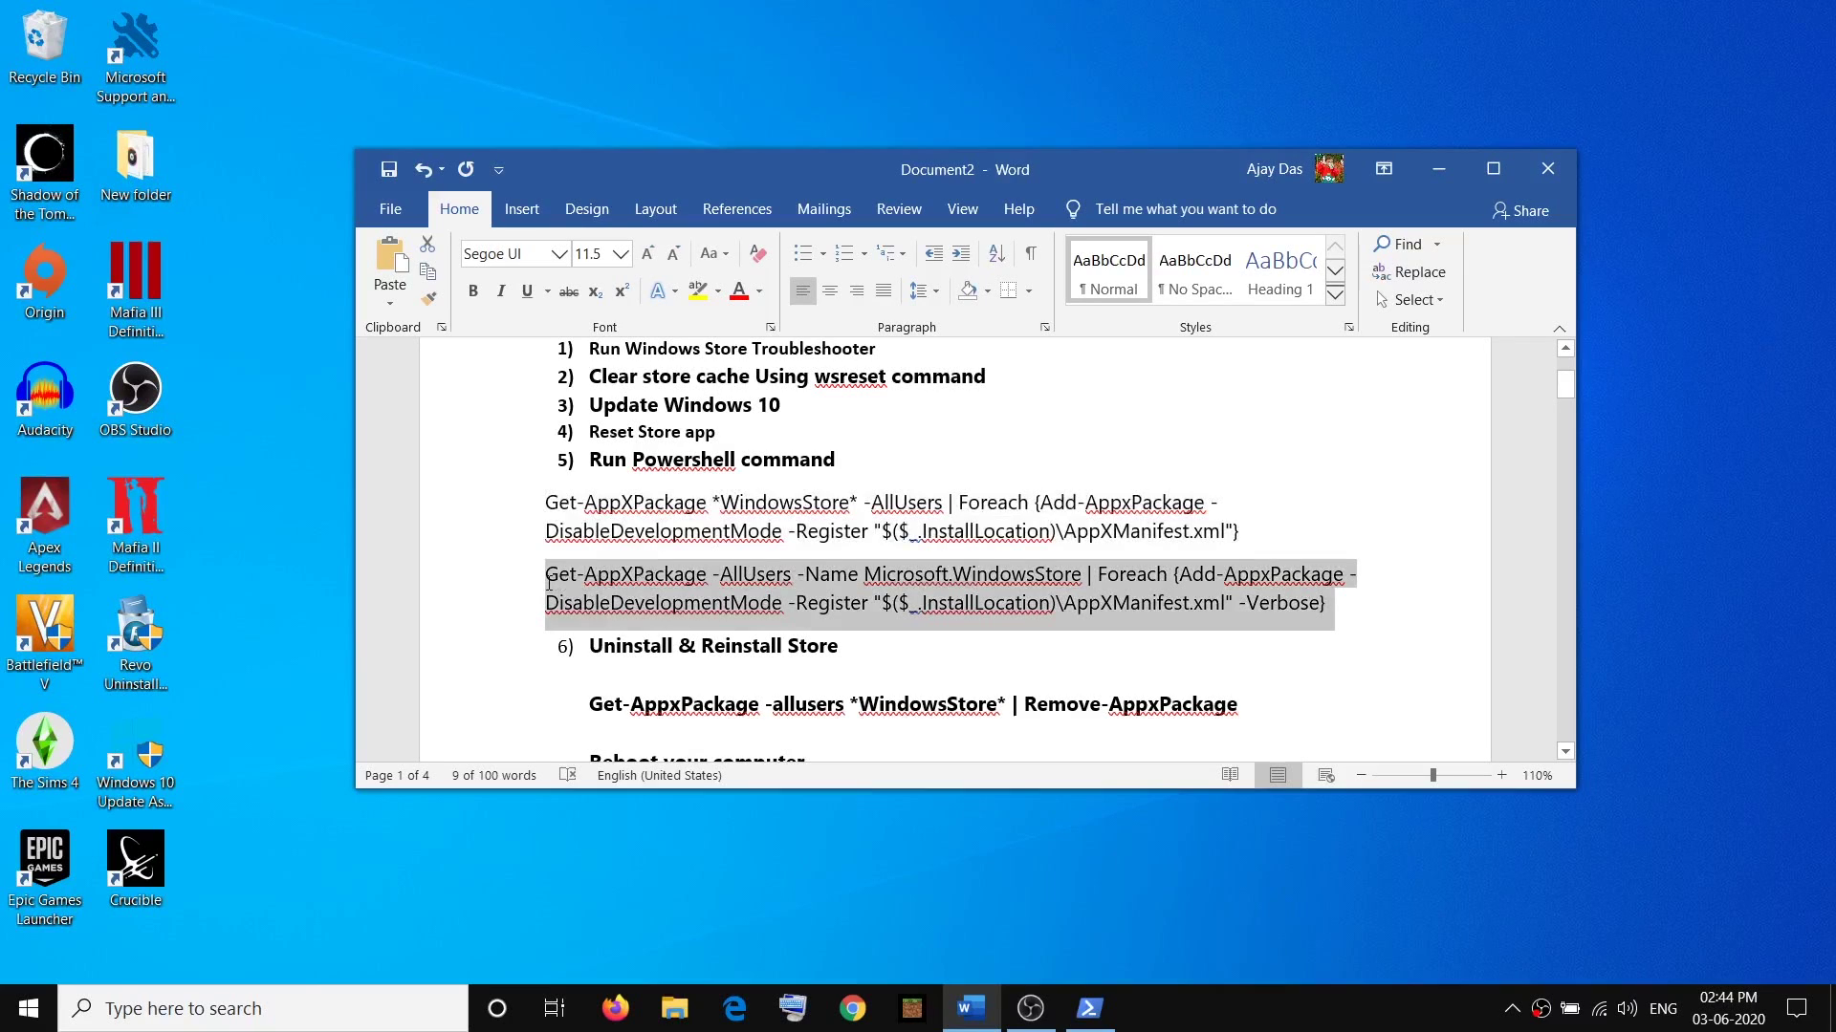
left_click(1090, 1009)
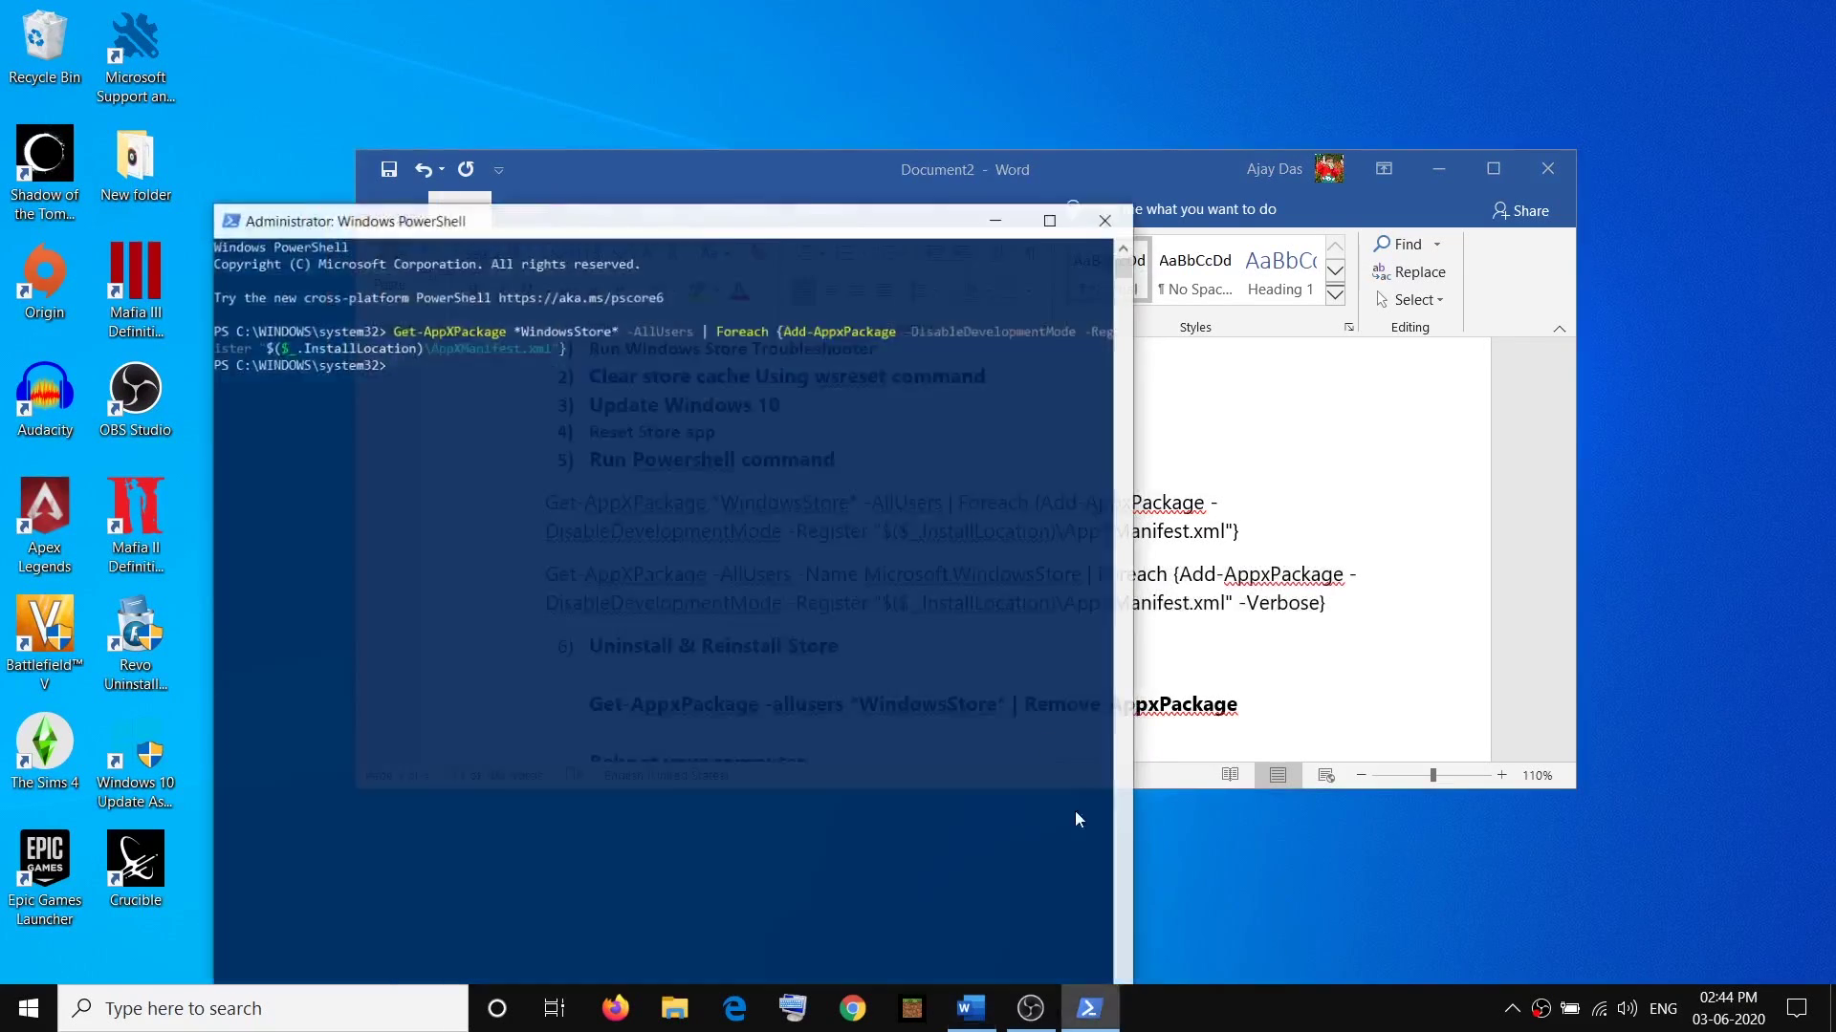
right_click(468, 378)
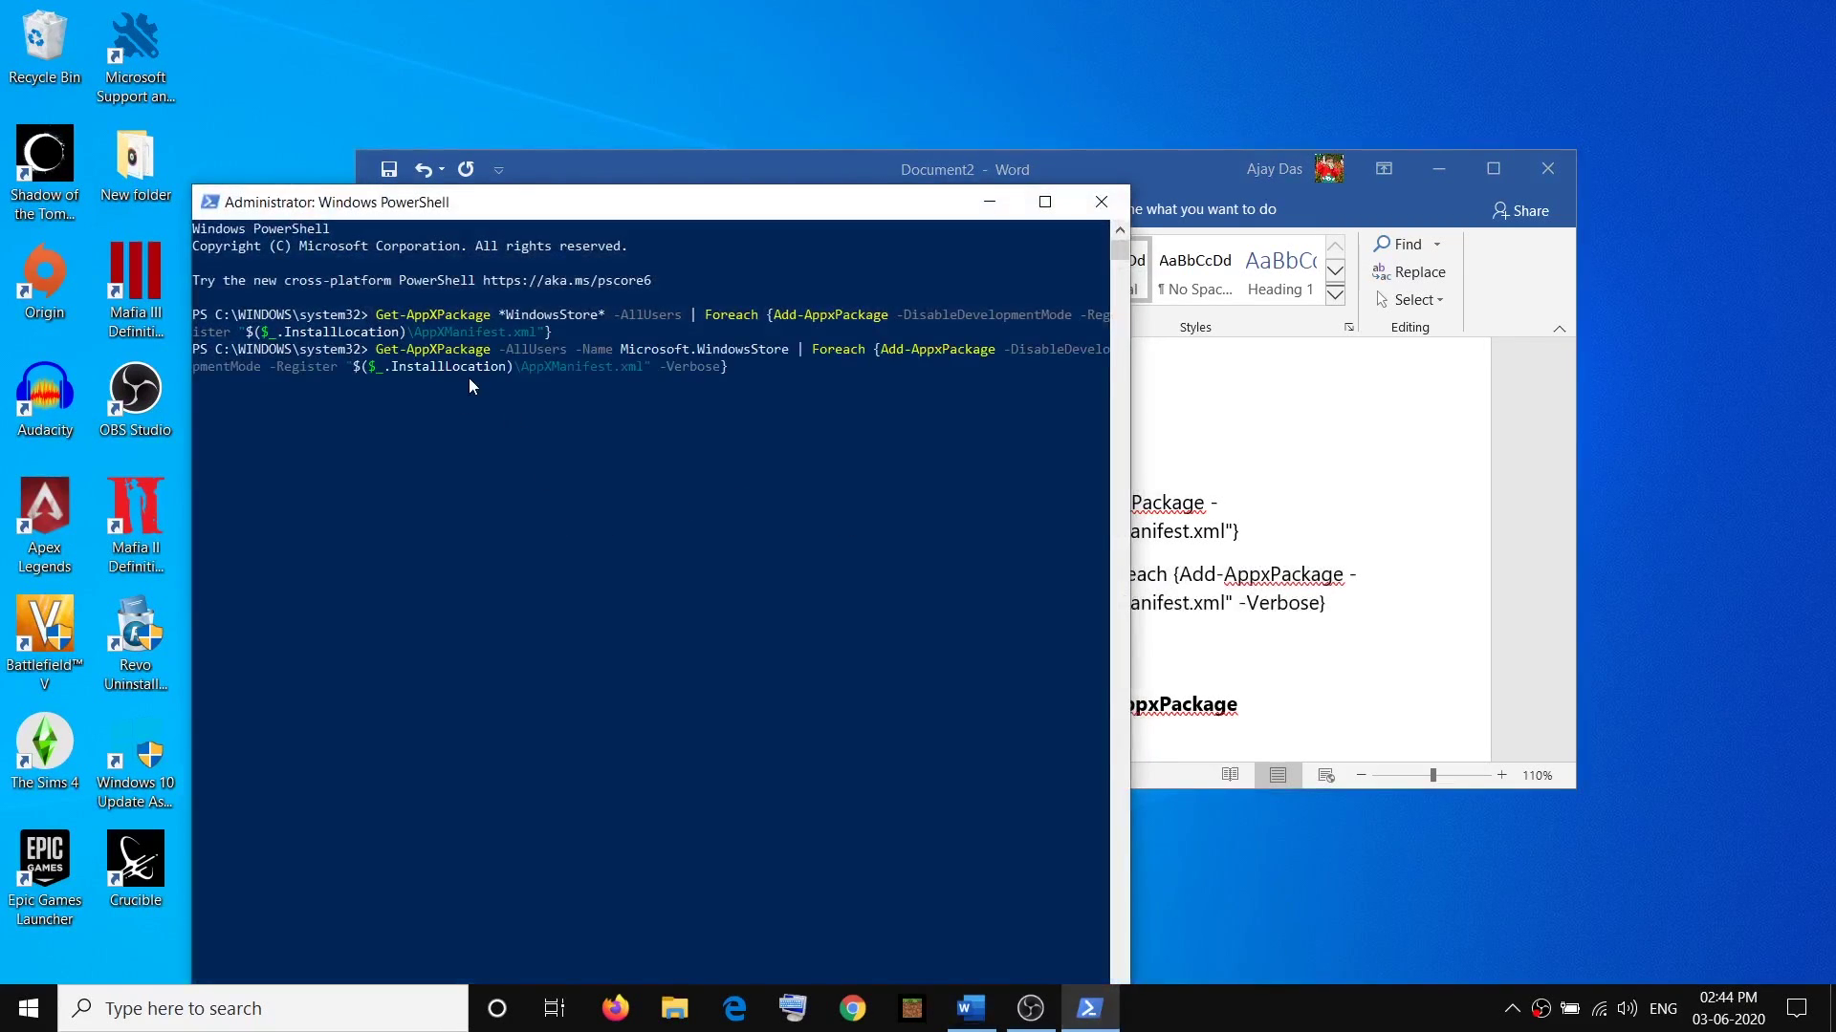
key("Return")
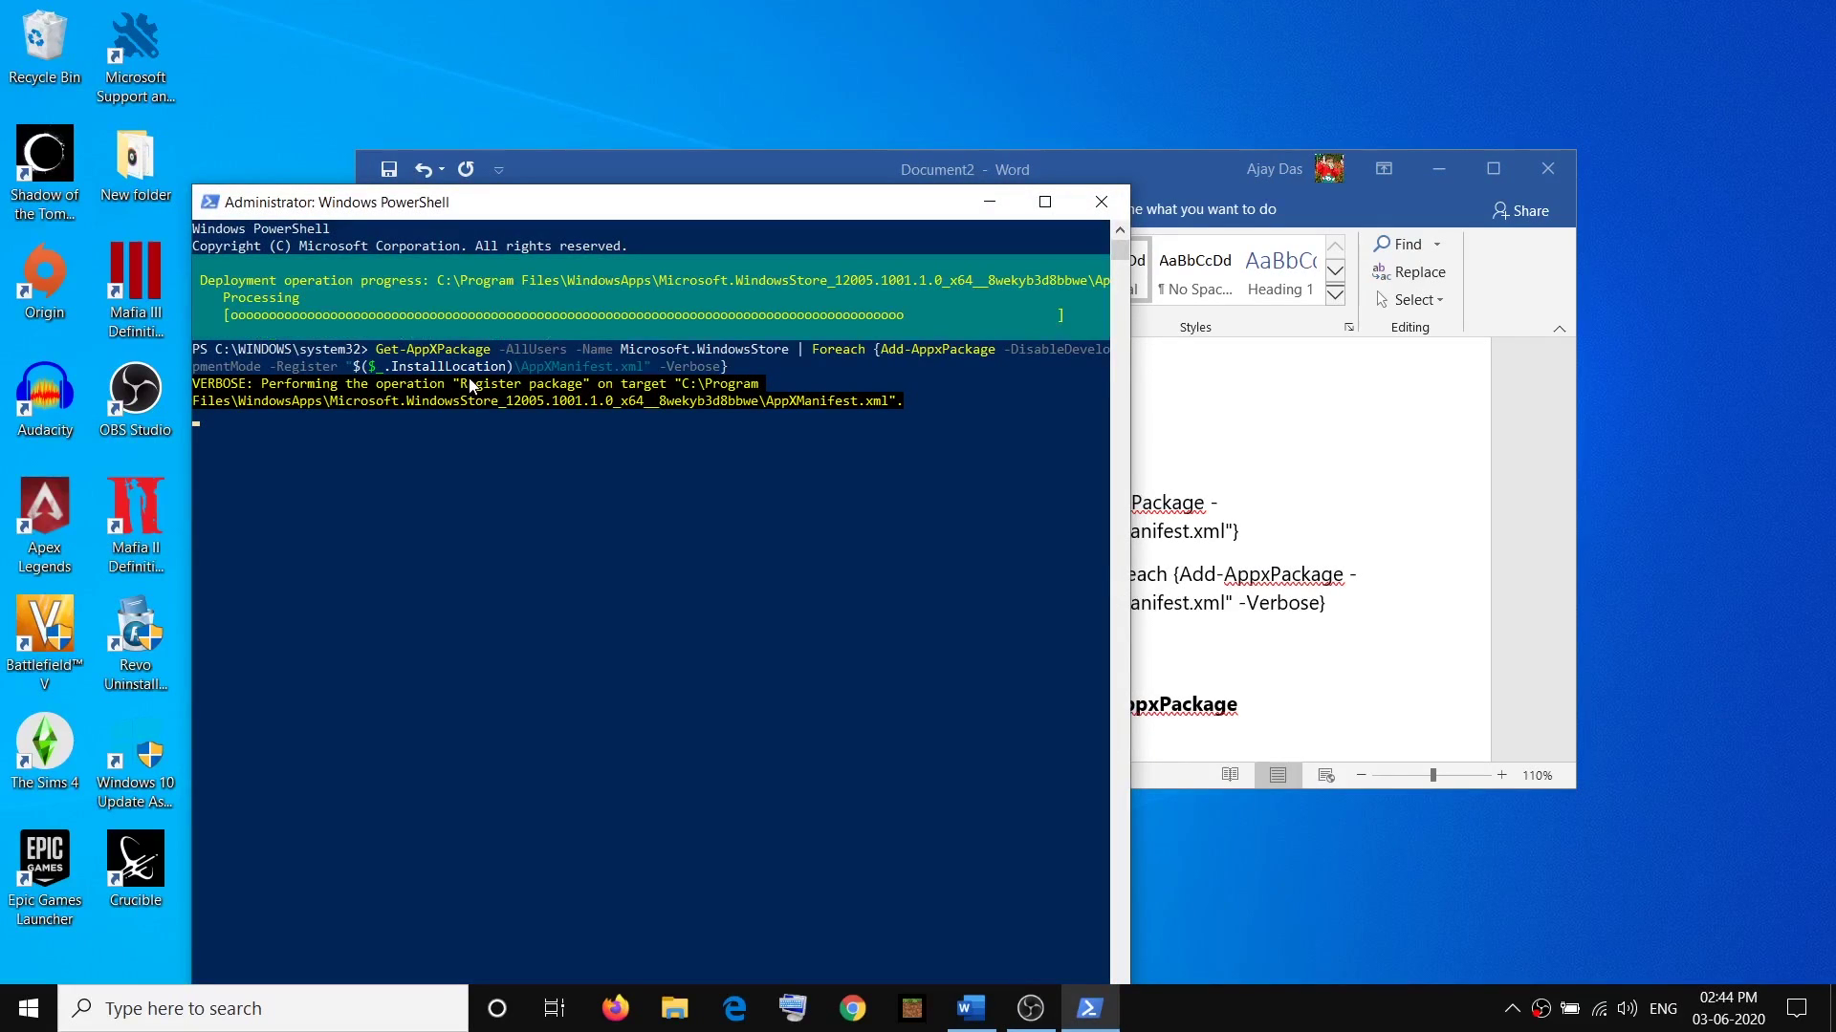
Select the Uninstall & Reinstall Store heading in the Word notes
left_click(1001, 213)
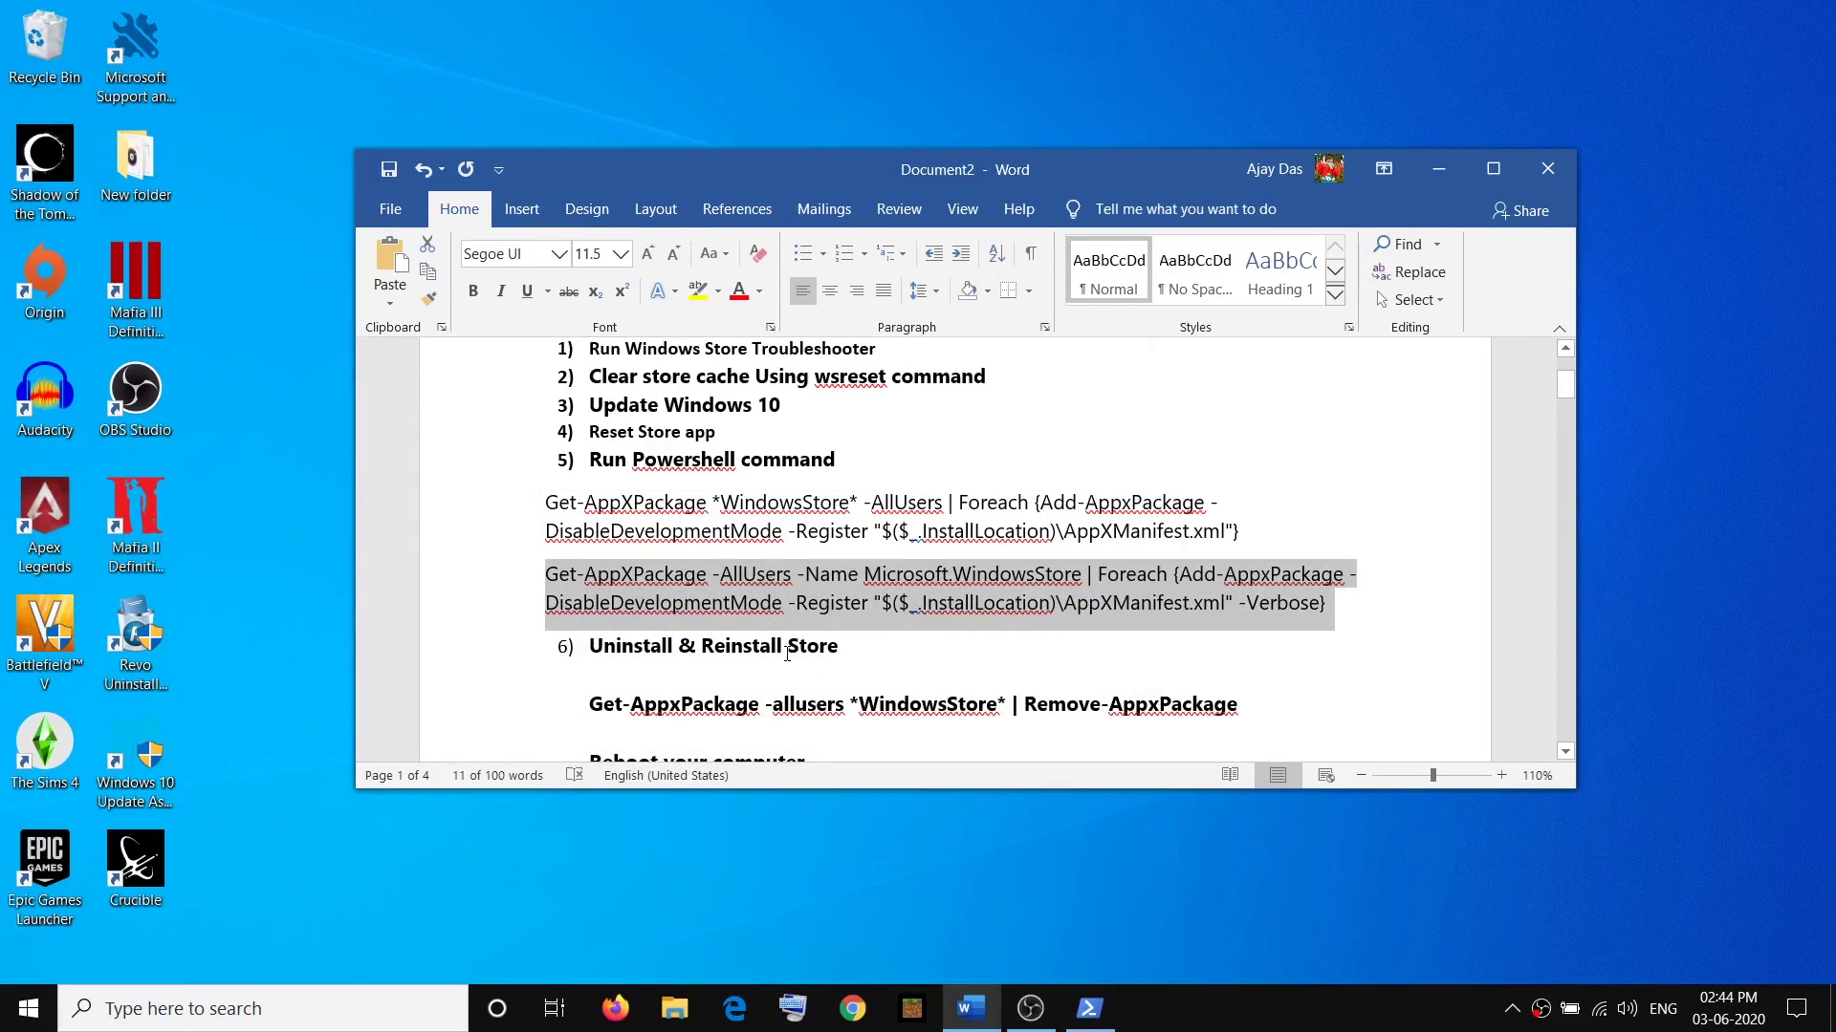
scroll(749, 551, "down", 3)
scroll(720, 488, "down", 4)
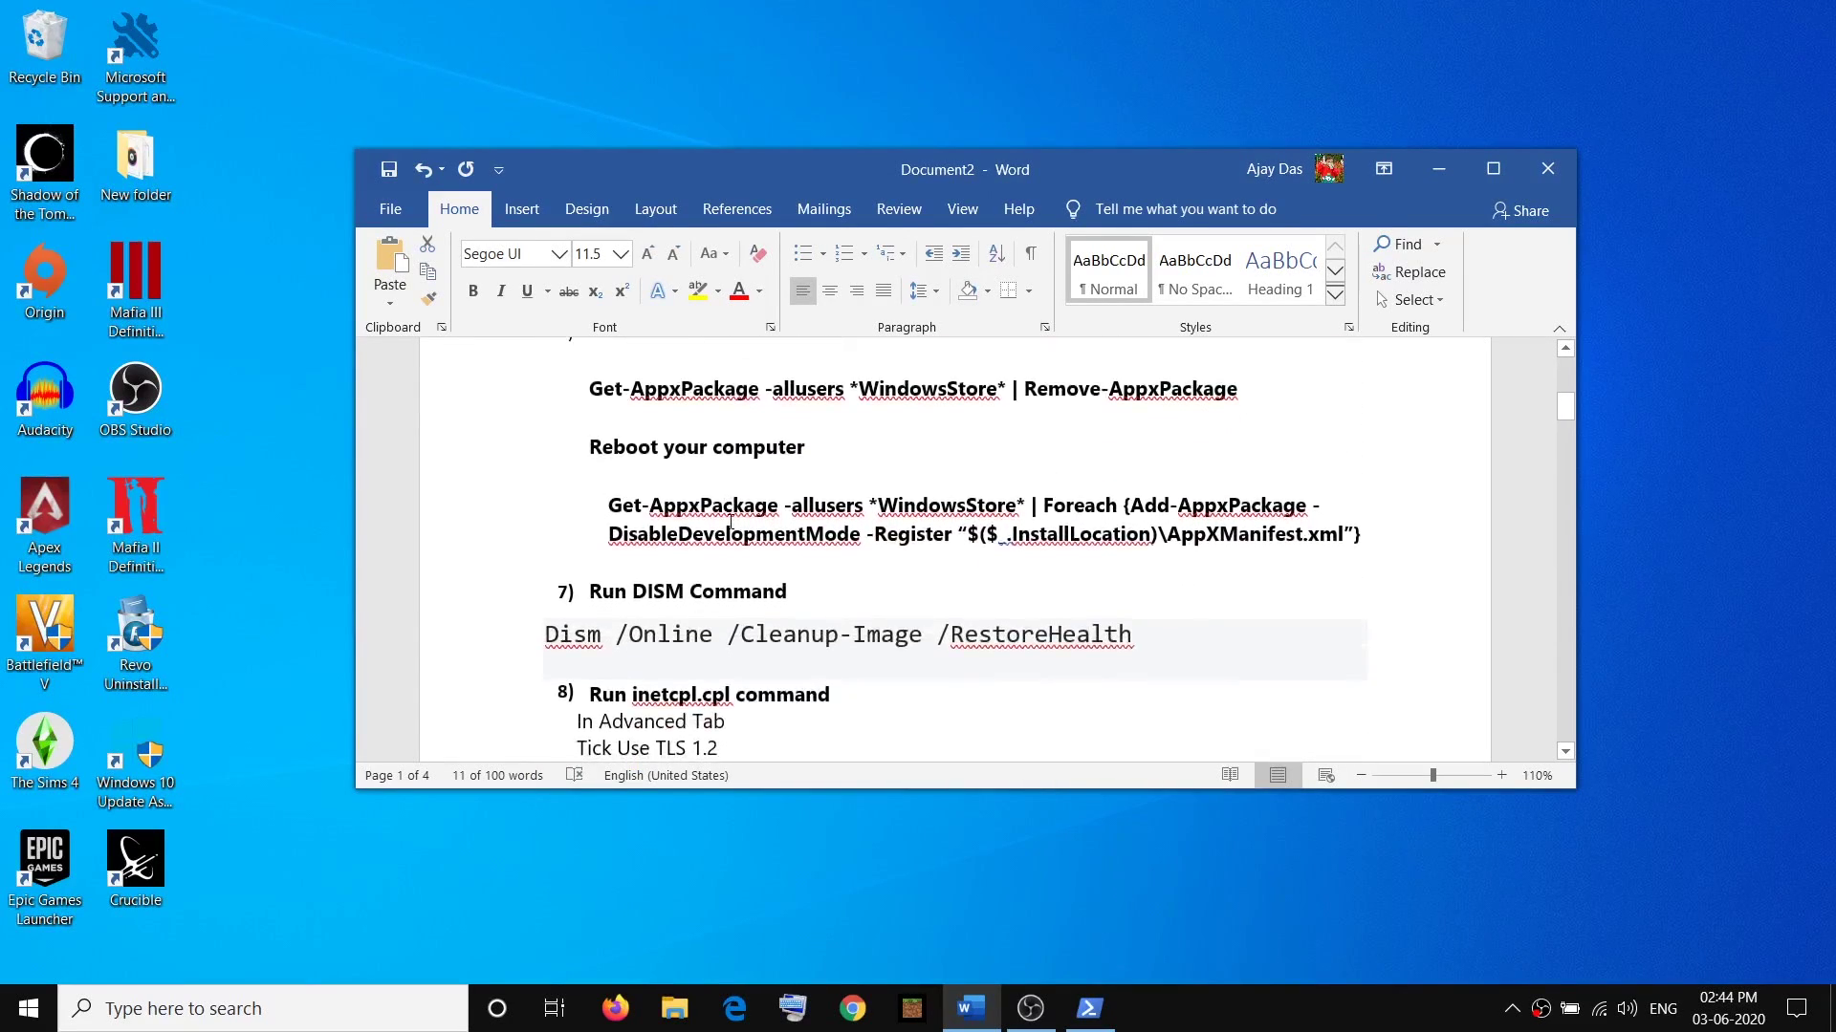
scroll(598, 428, "up", 3)
left_click_drag(589, 392, 834, 403)
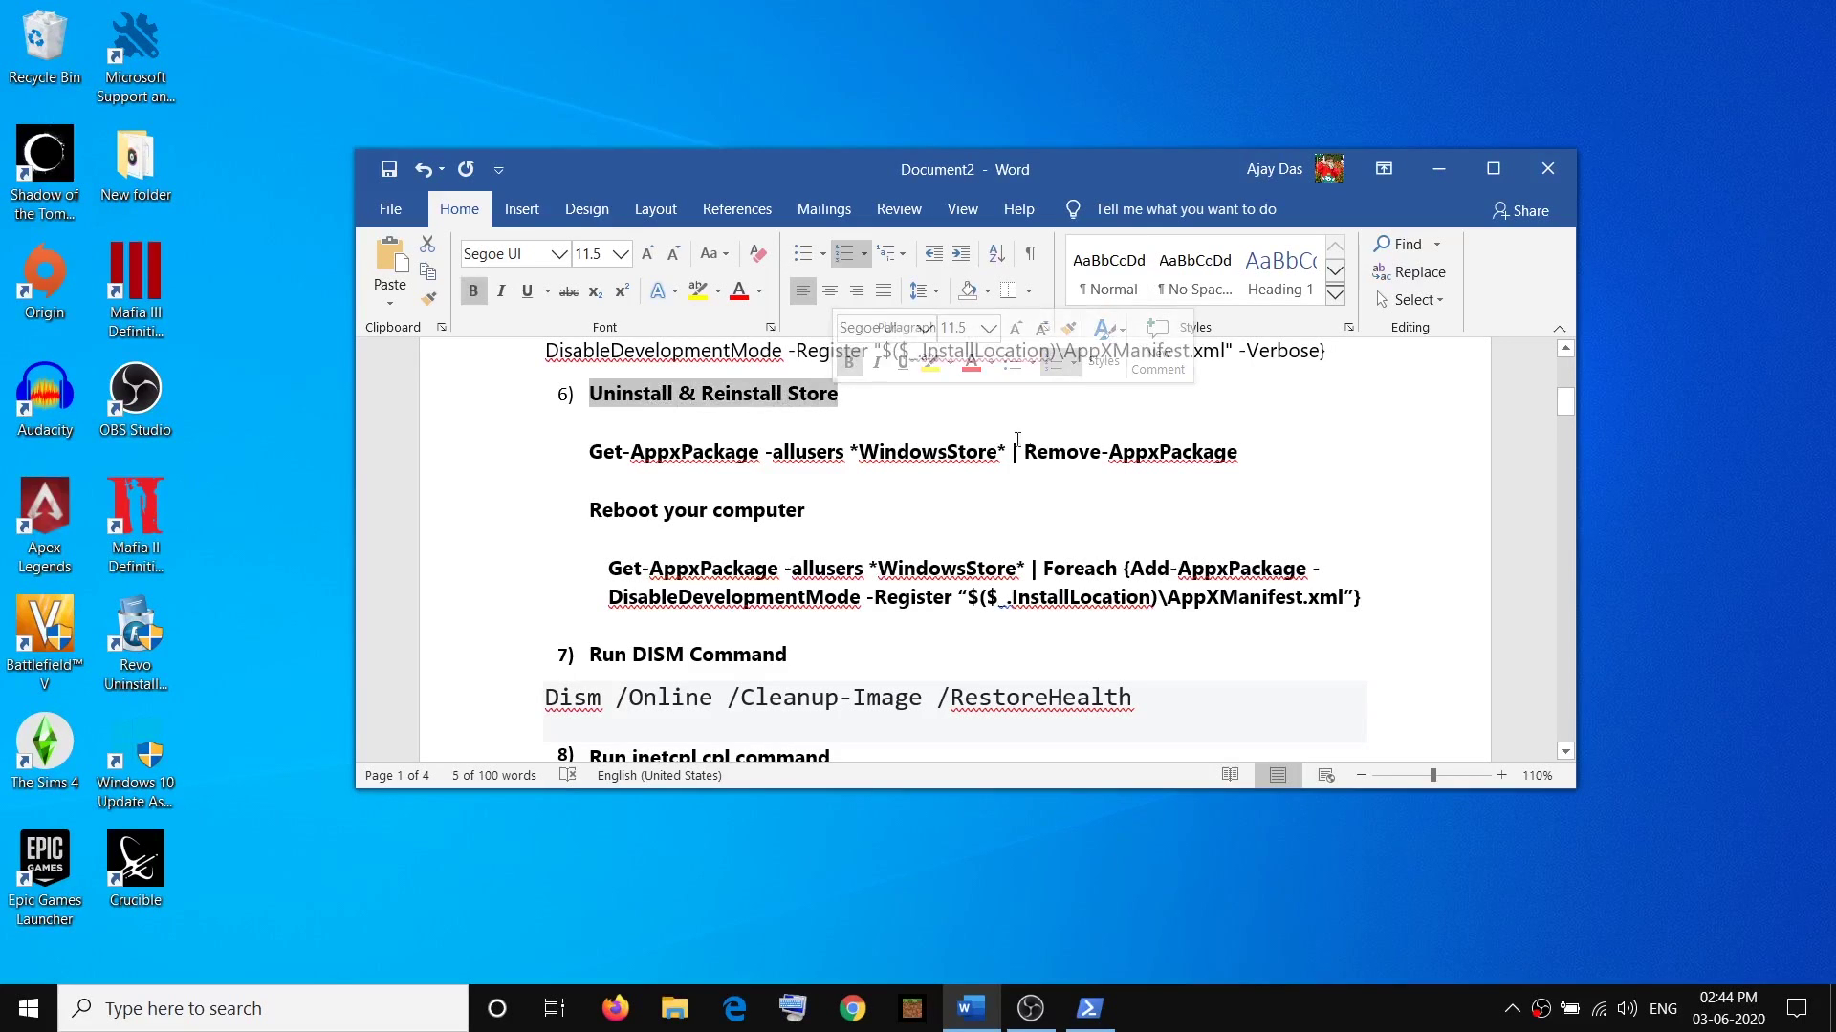
Close PowerShell and launch a new Windows PowerShell session as administrator
left_click(1094, 1004)
left_click(1114, 191)
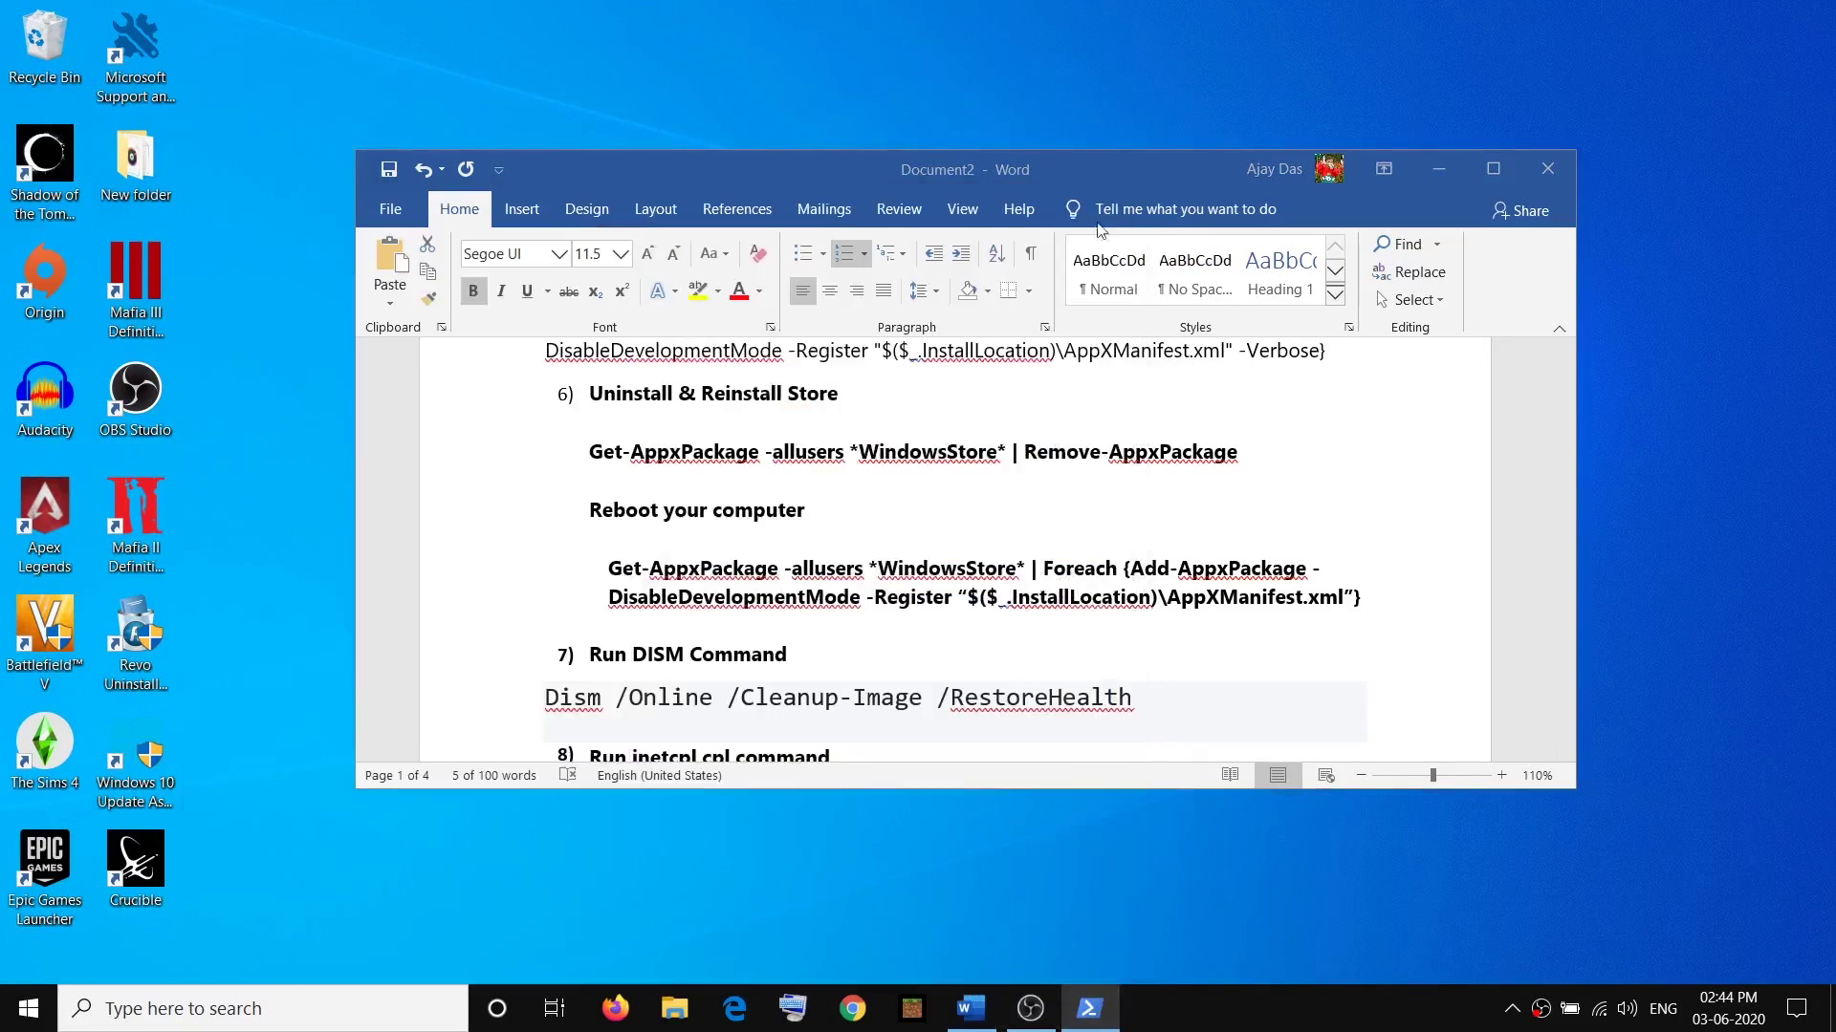
left_click(286, 1023)
type("powe")
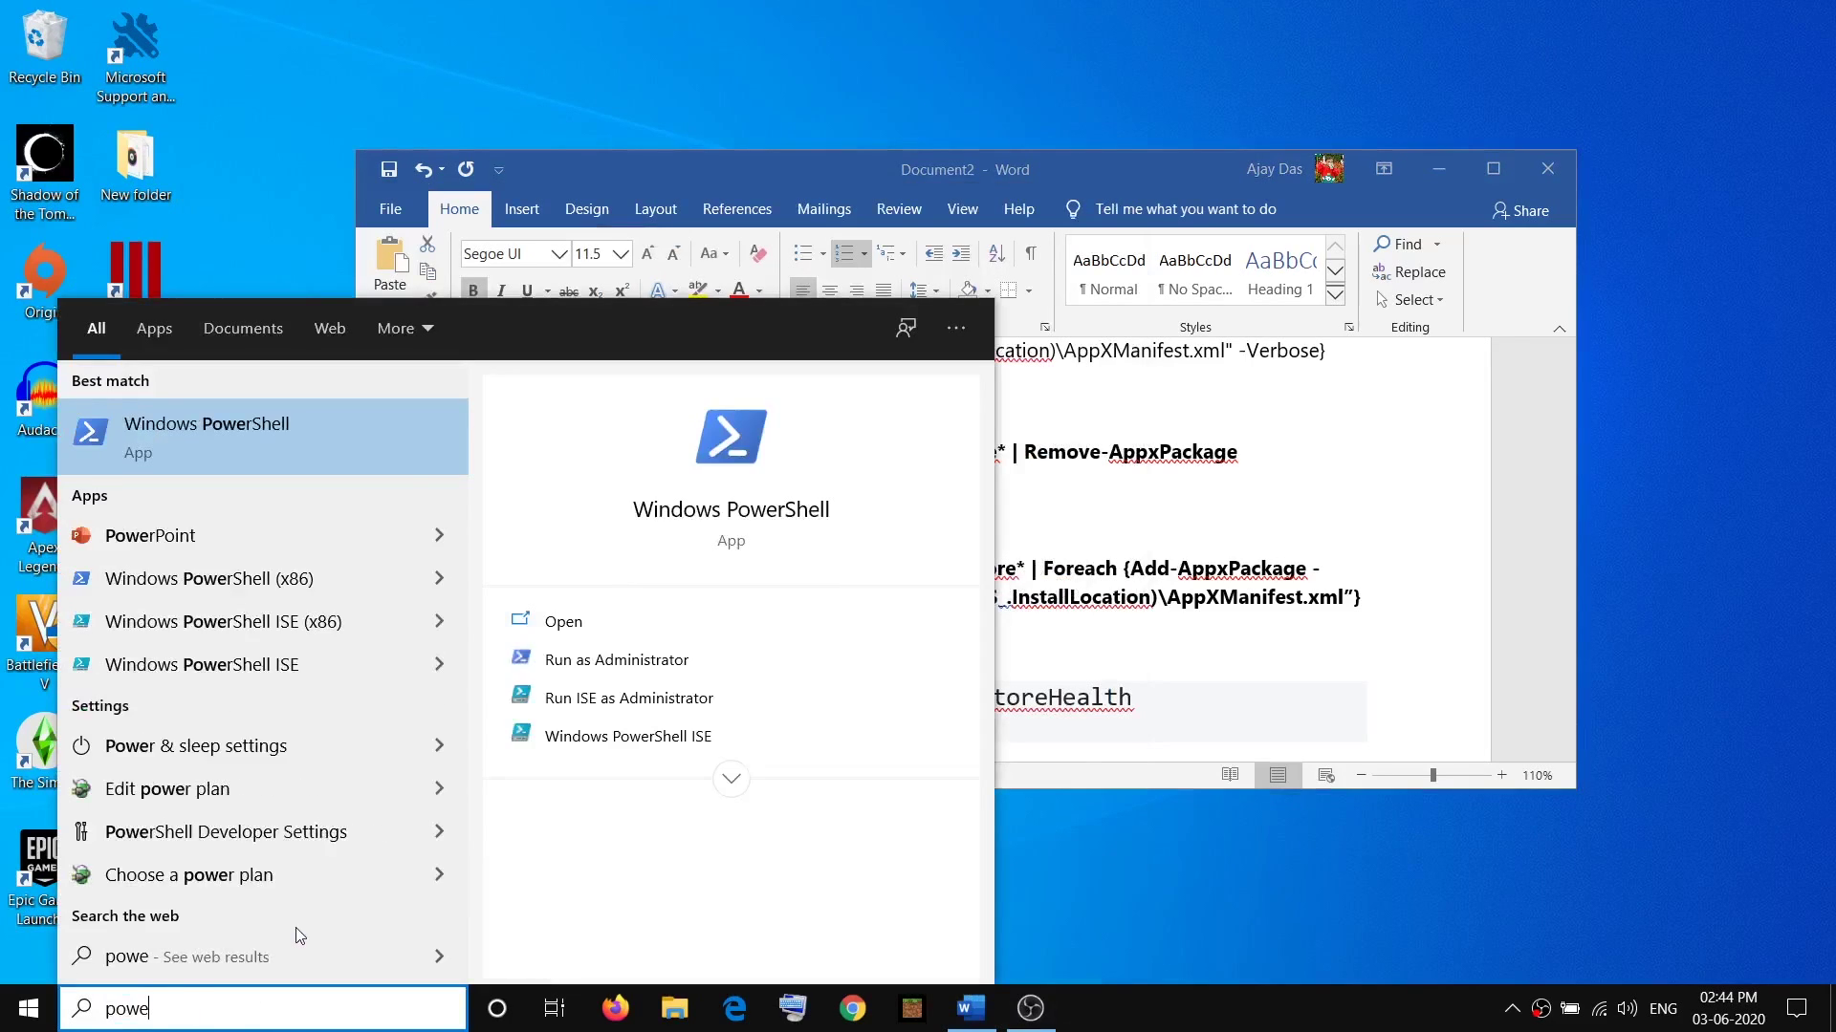
type("rshell")
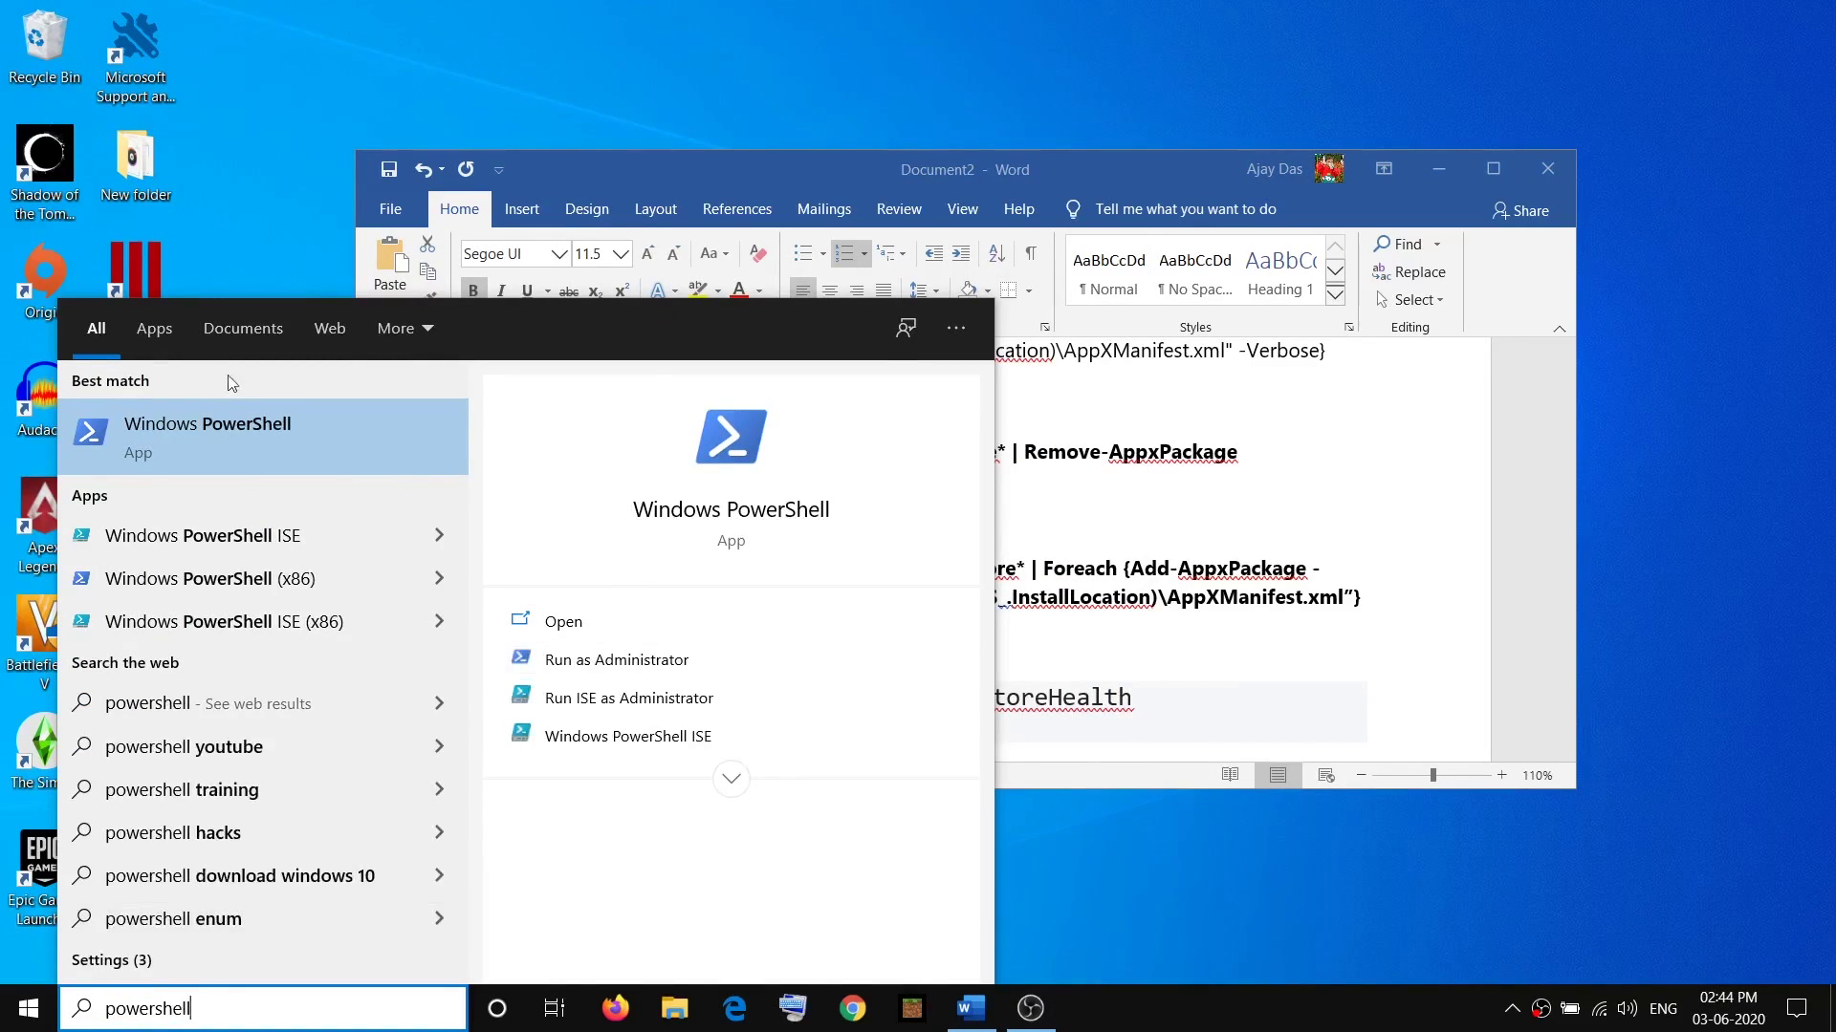
right_click(188, 448)
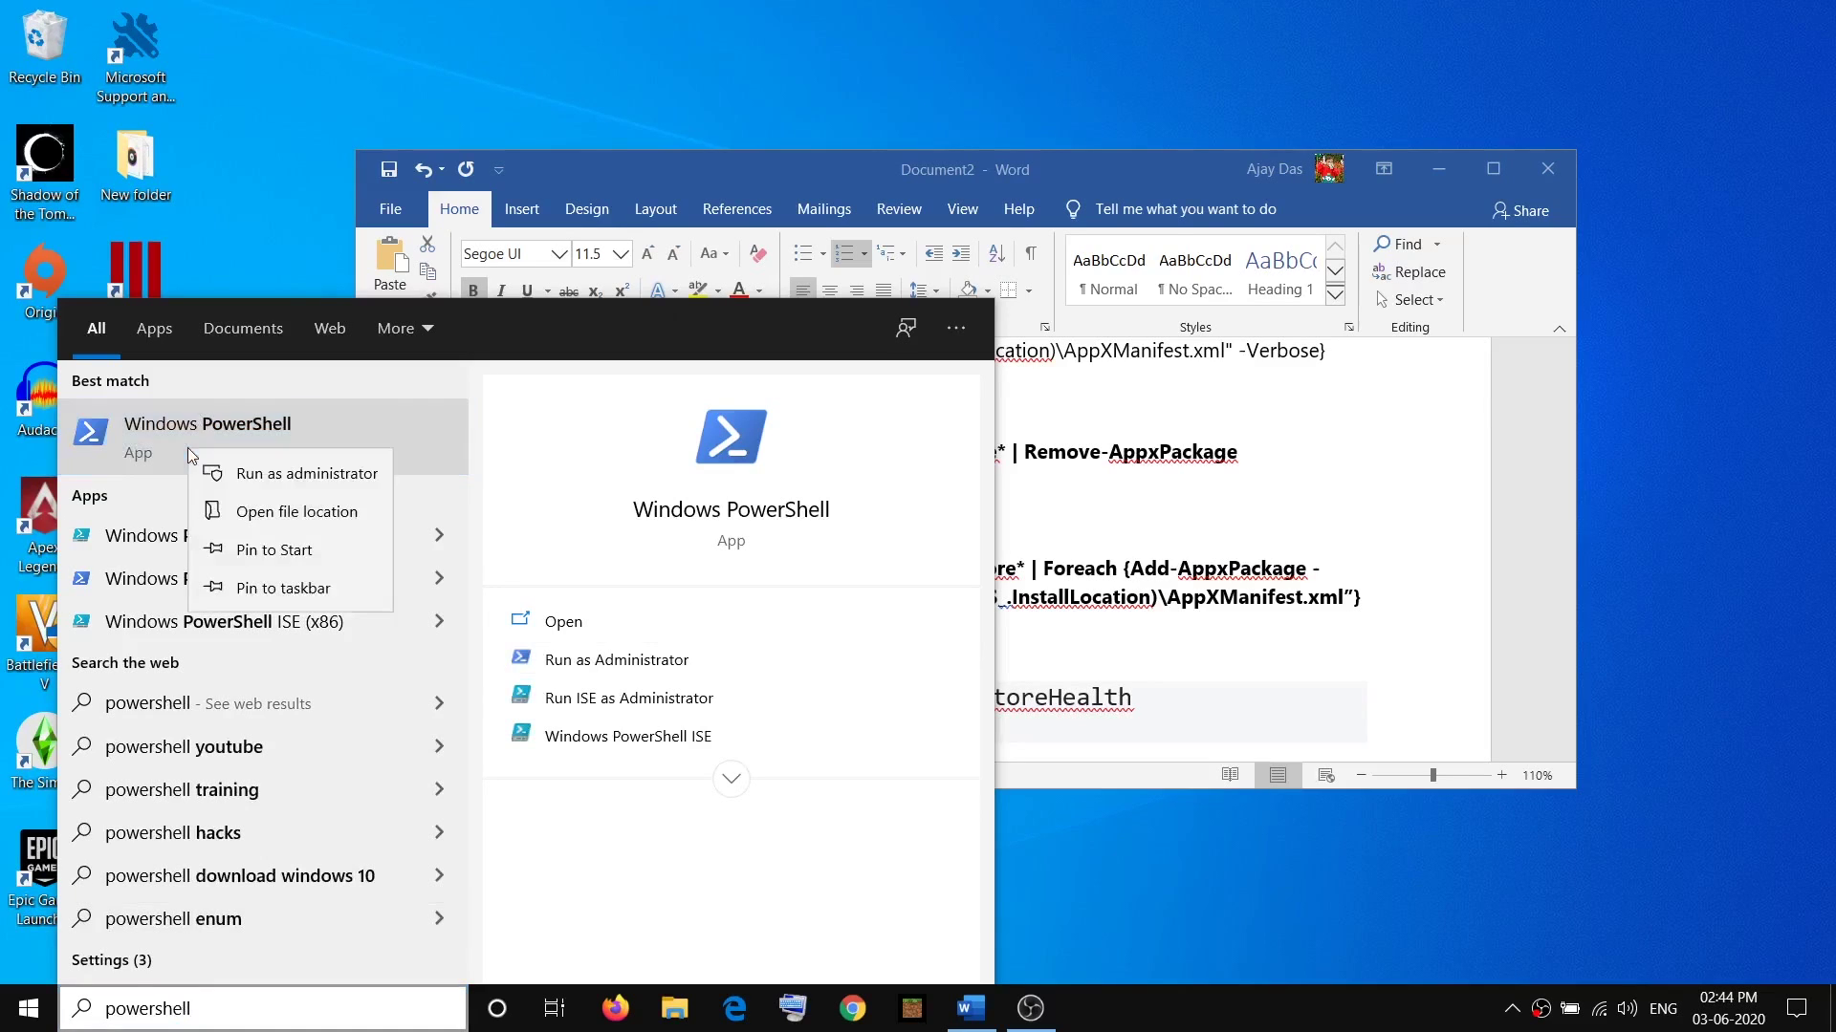
left_click(325, 469)
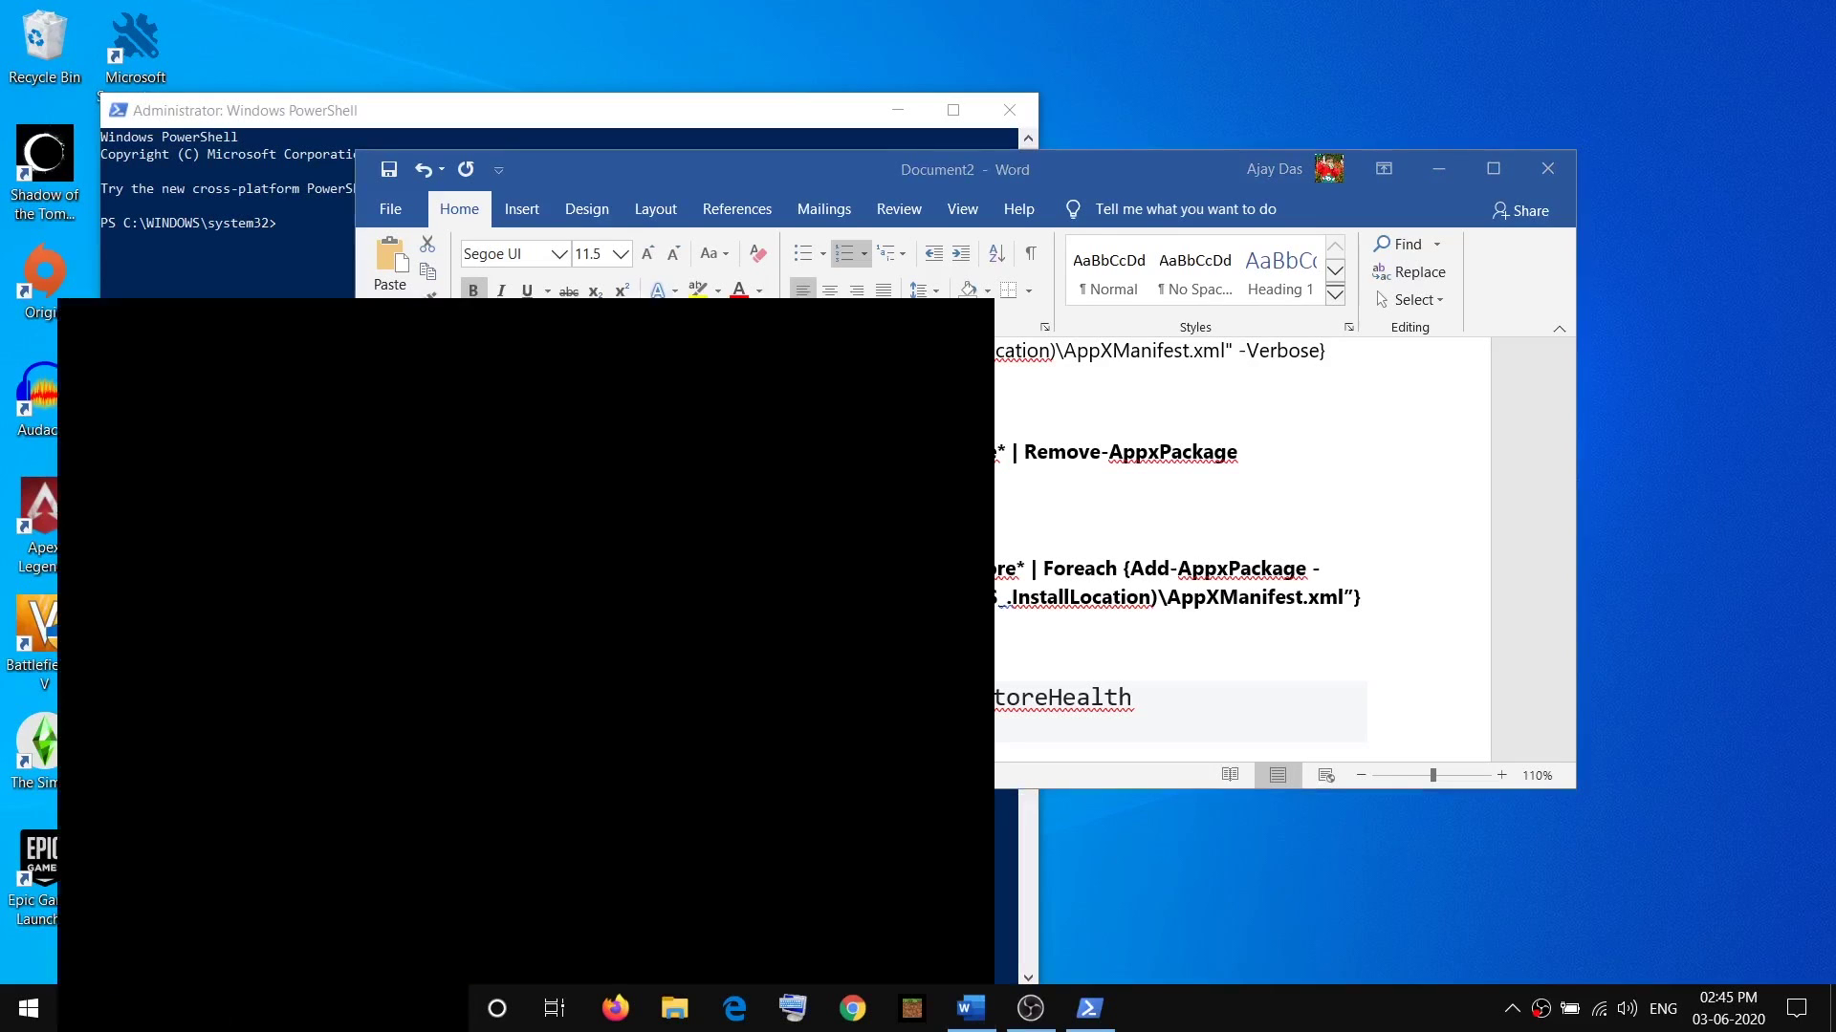
Open Microsoft Store by searching 'store', move its window right, and bring Word forward
left_click(220, 1008)
type("store")
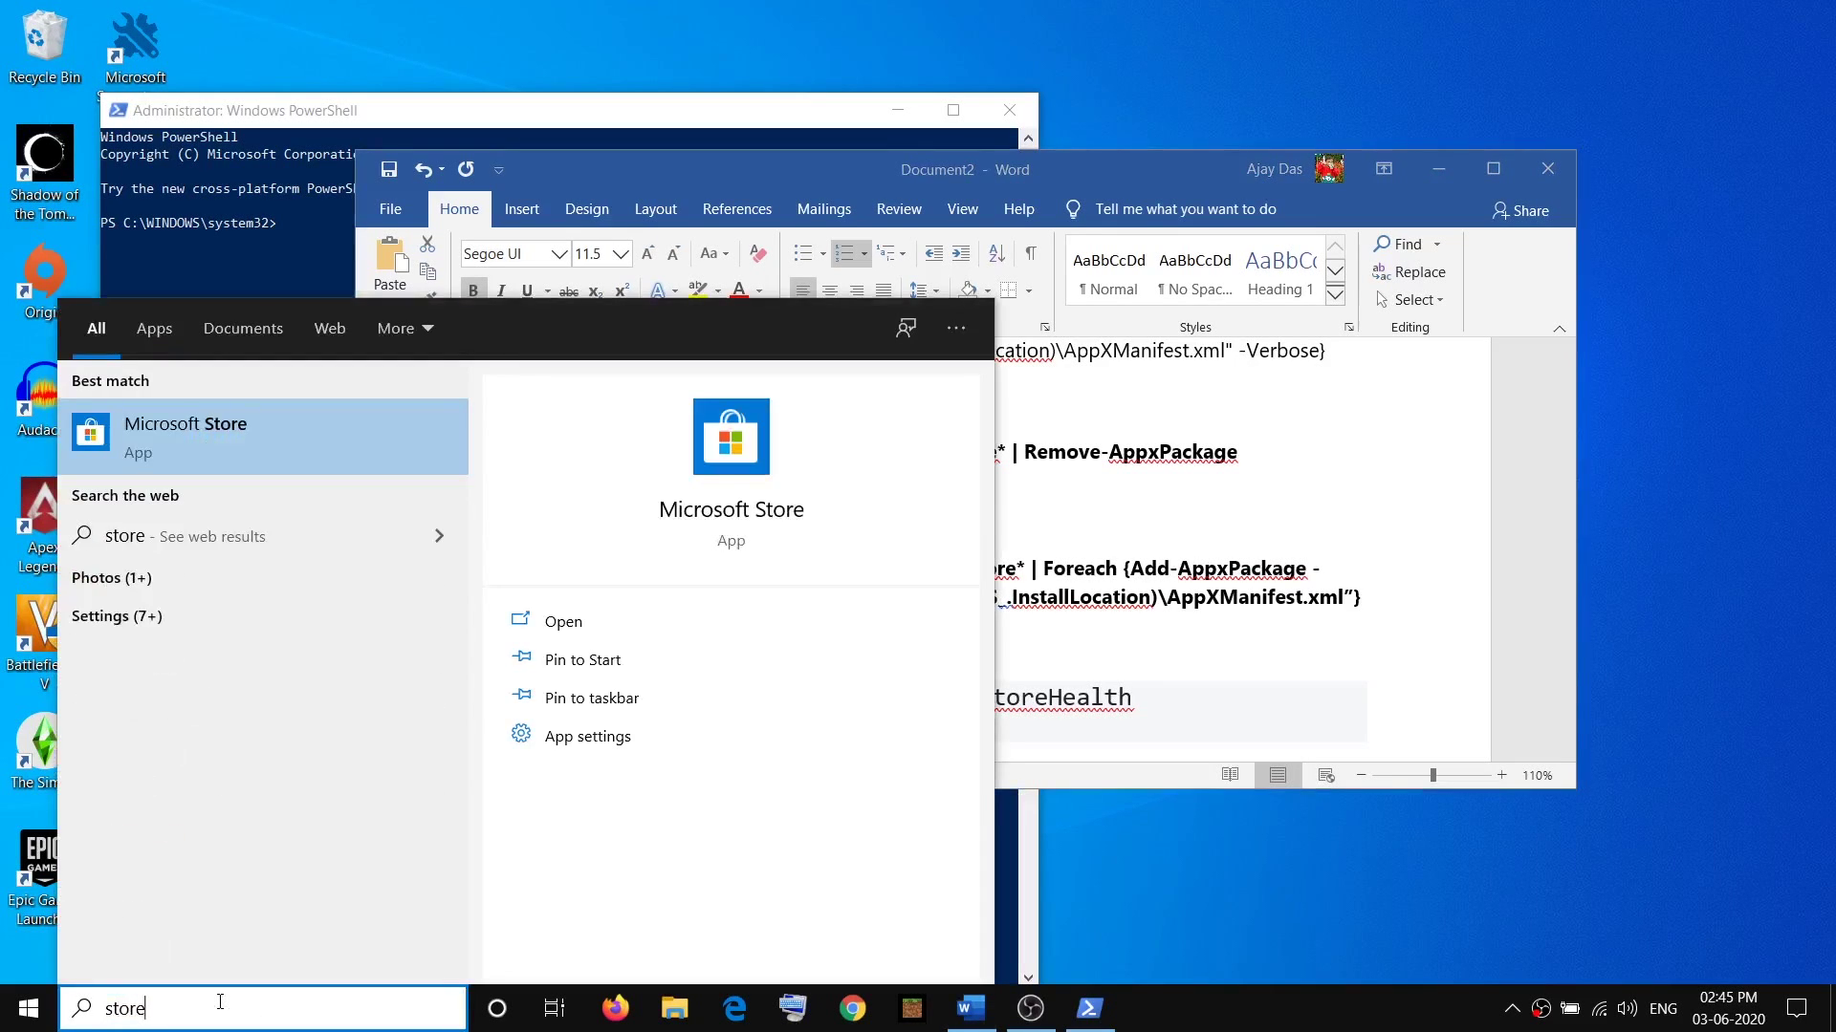
key("Return")
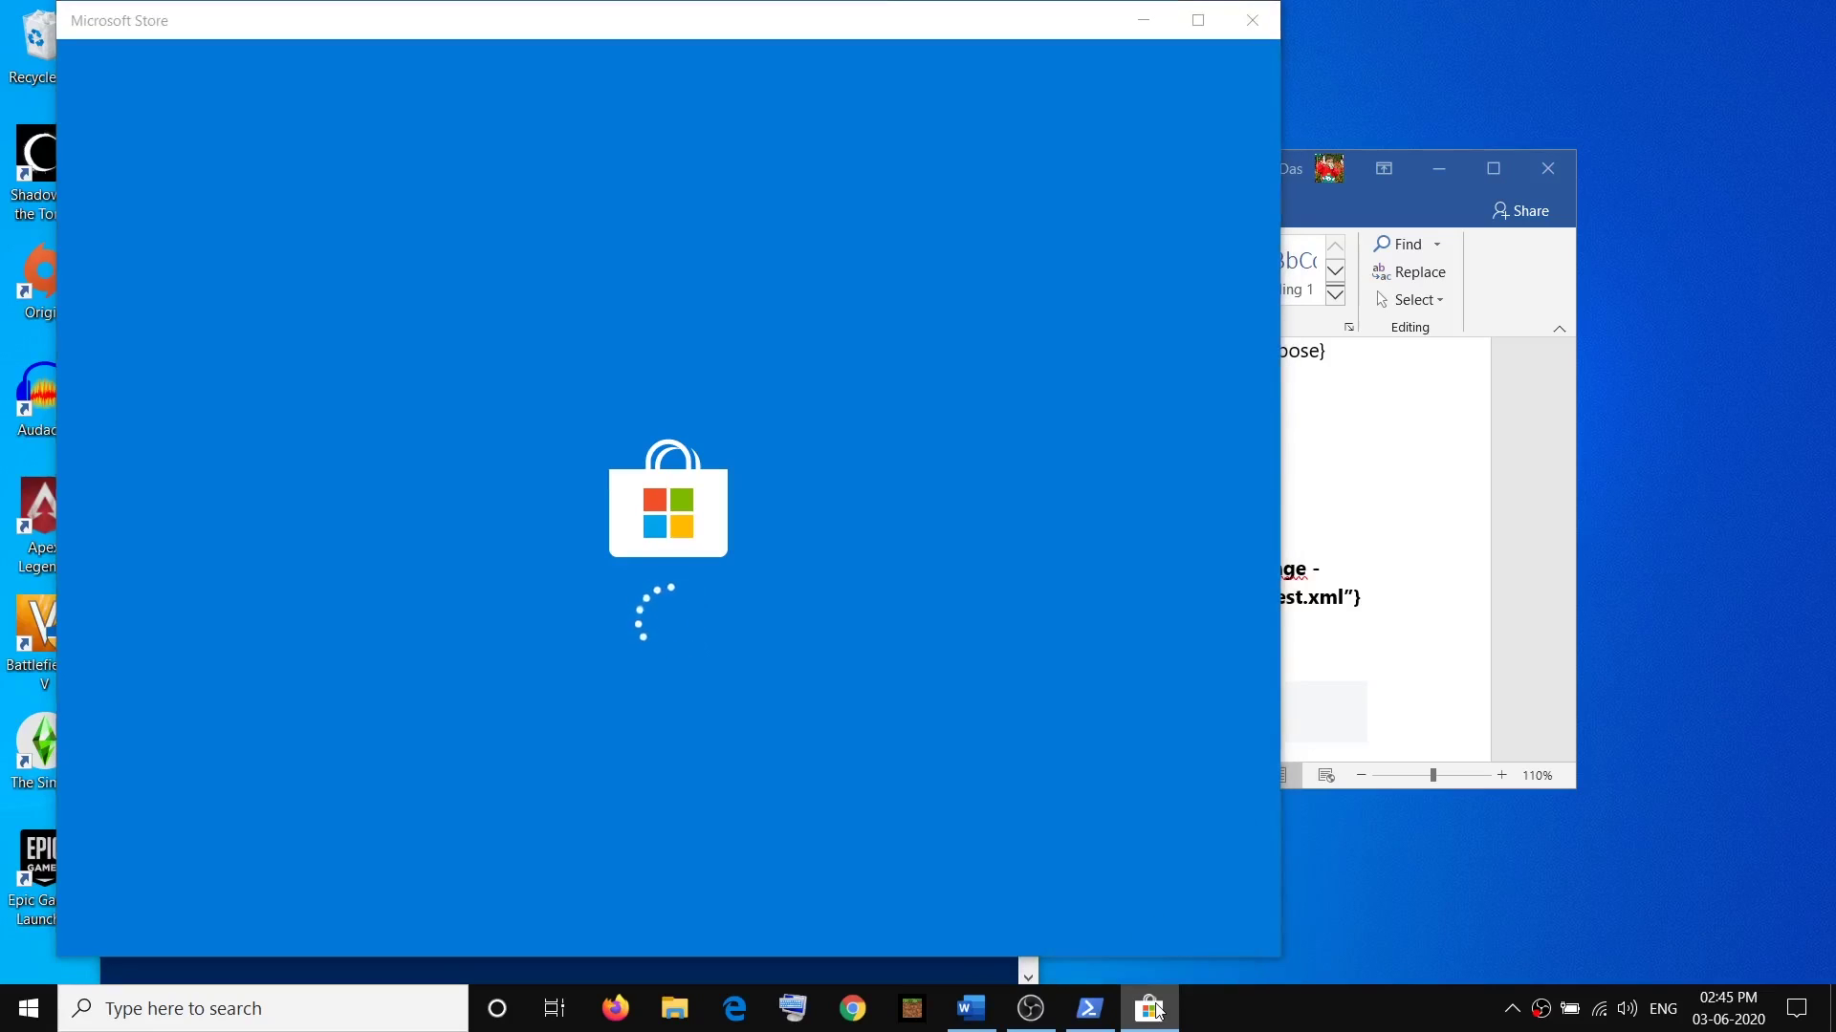
right_click(1154, 1006)
left_click(1109, 919)
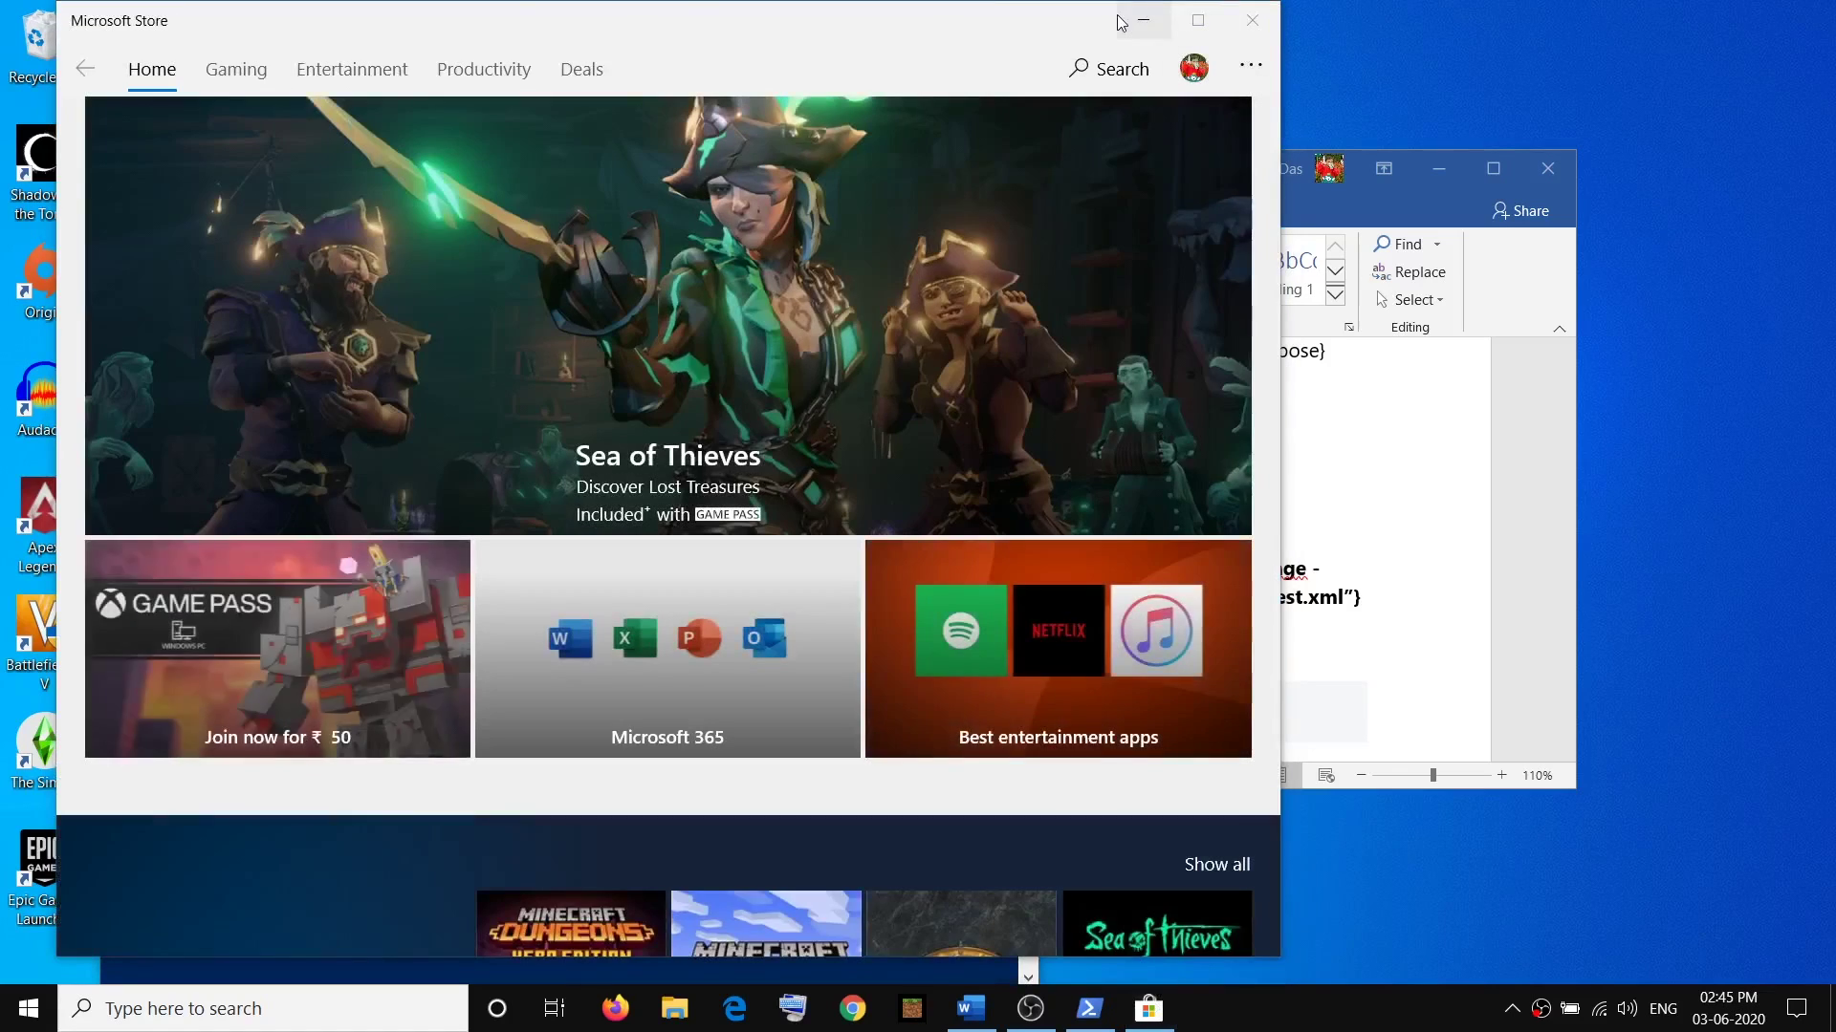
left_click_drag(905, 23, 1488, 73)
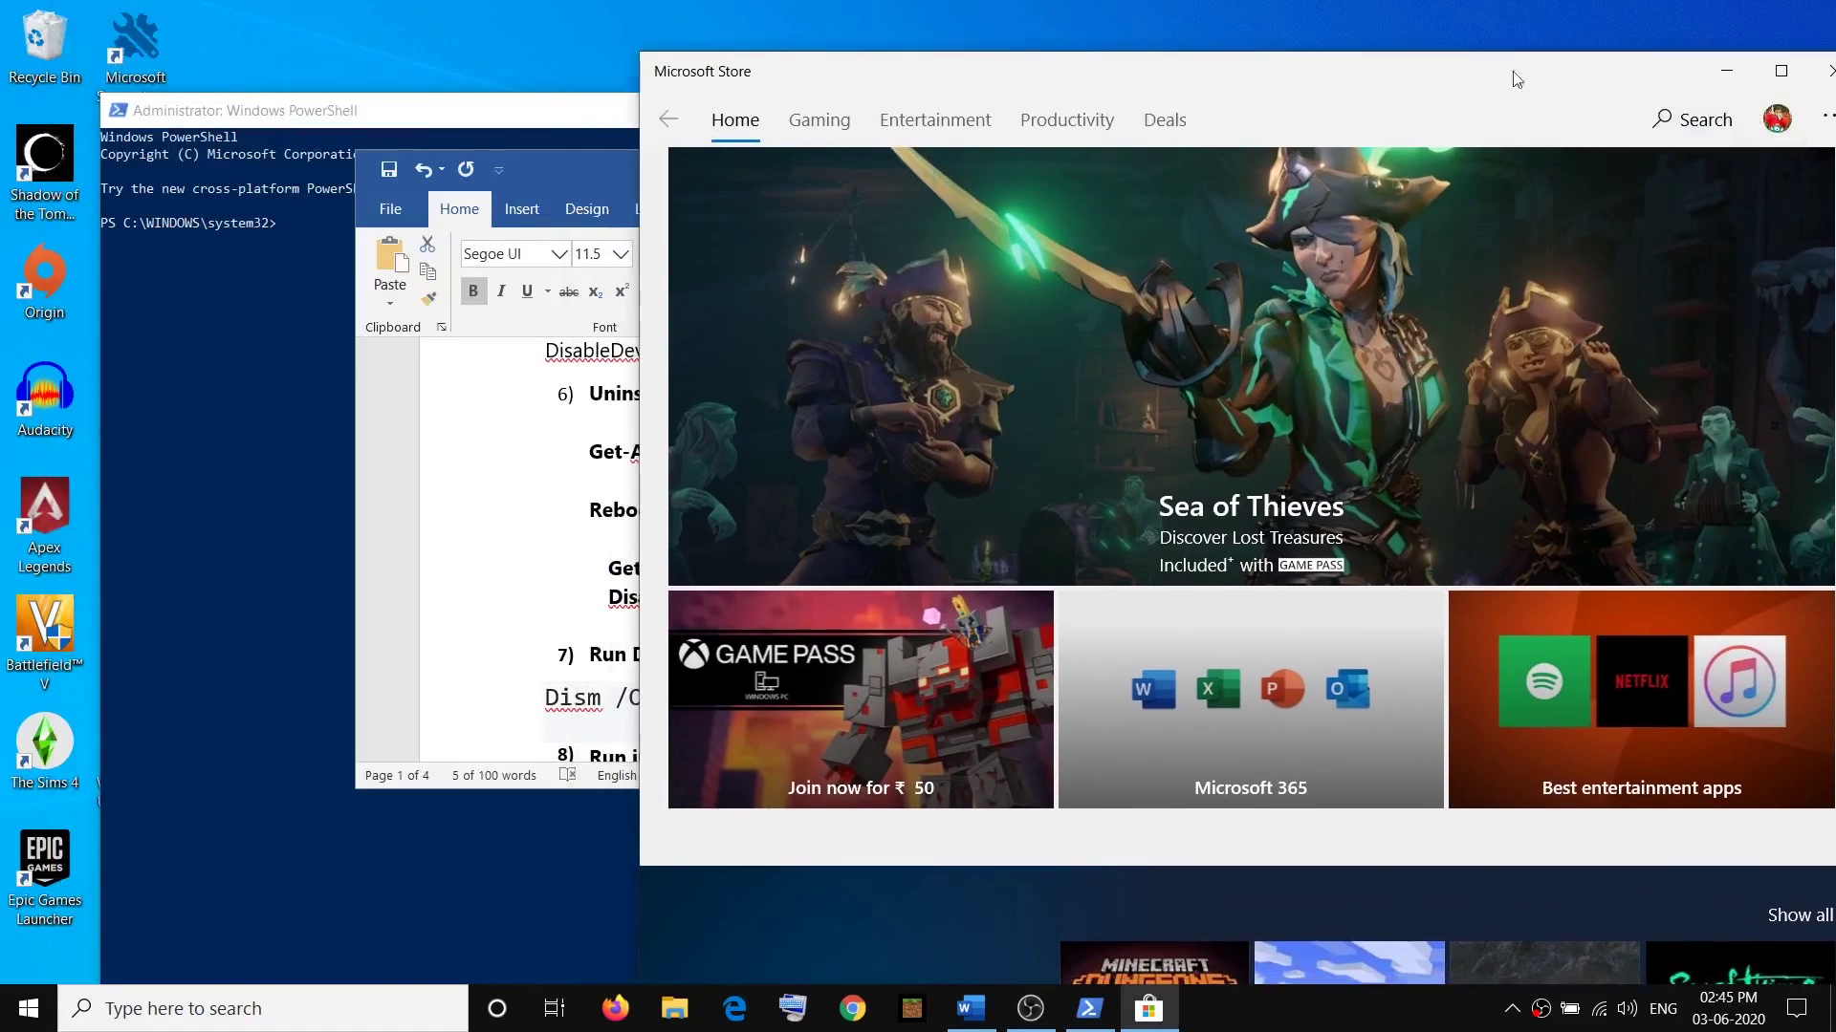
left_click(521, 528)
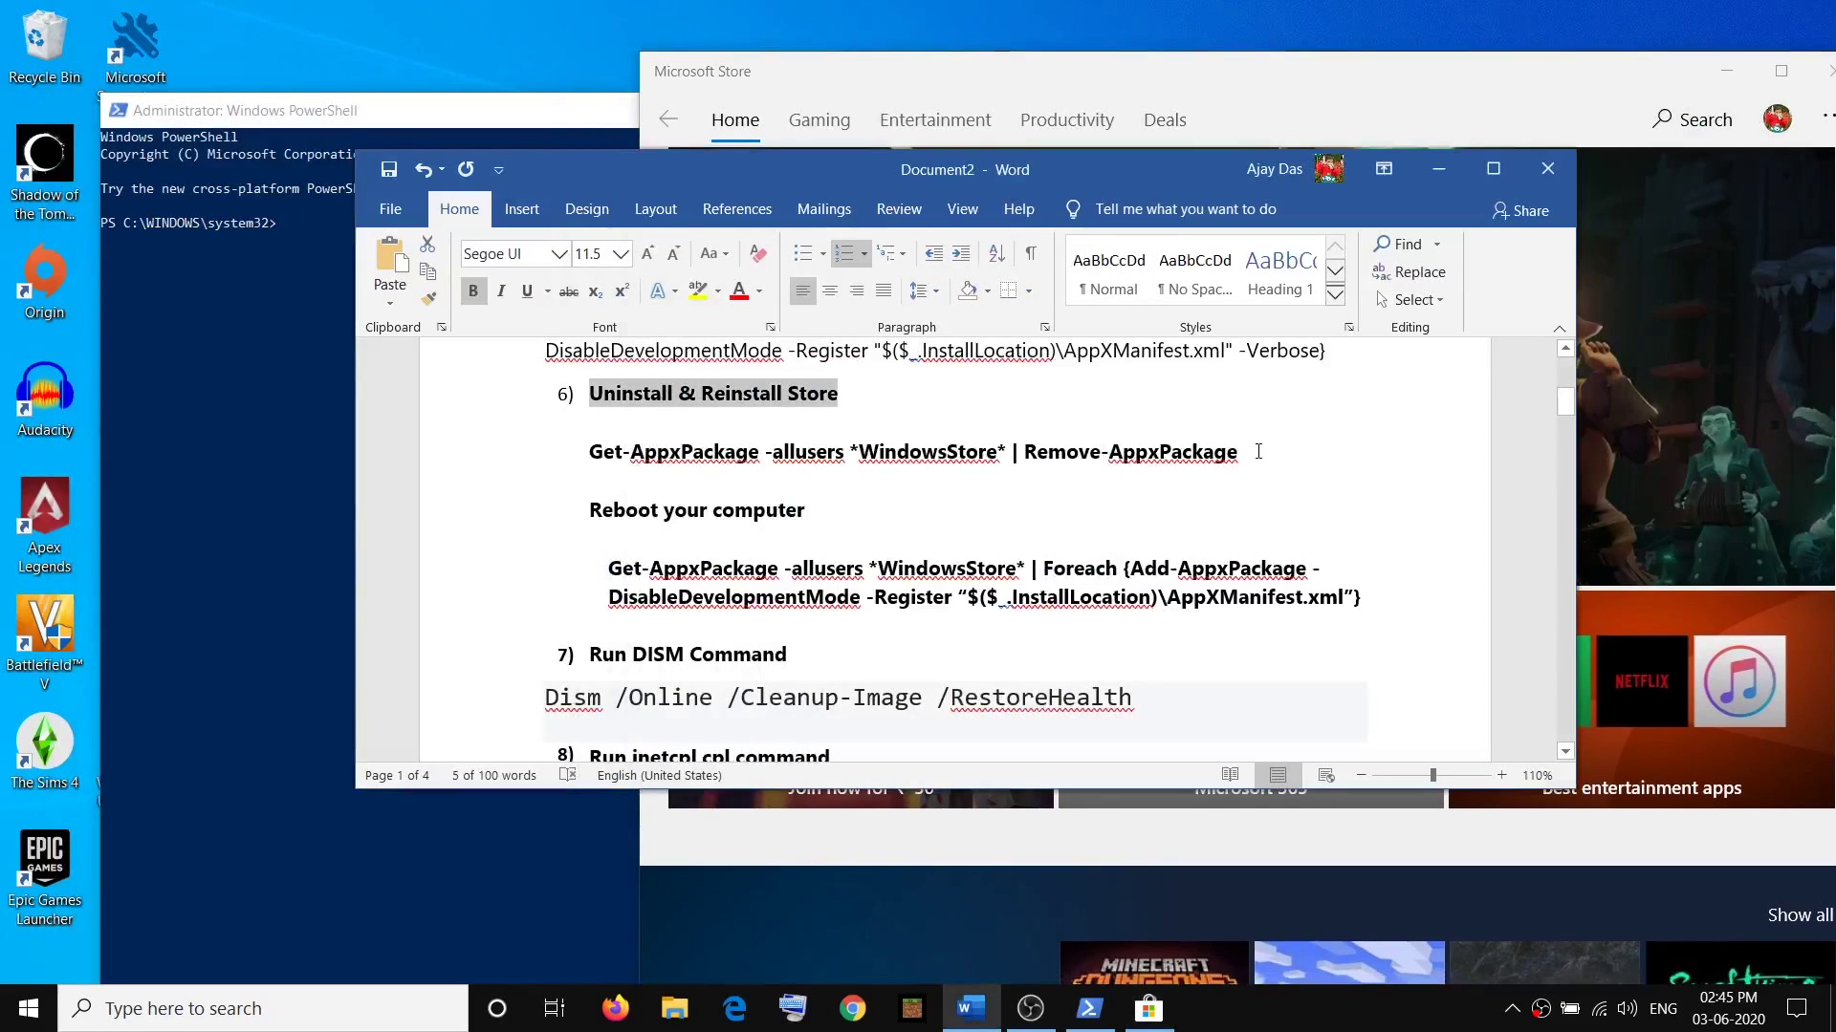
Paste and run 'Get-AppxPackage -allusers *WindowsStore* | Remove-AppxPackage' in PowerShell to uninstall the Store
left_click_drag(1258, 451, 589, 455)
key("ctrl+c")
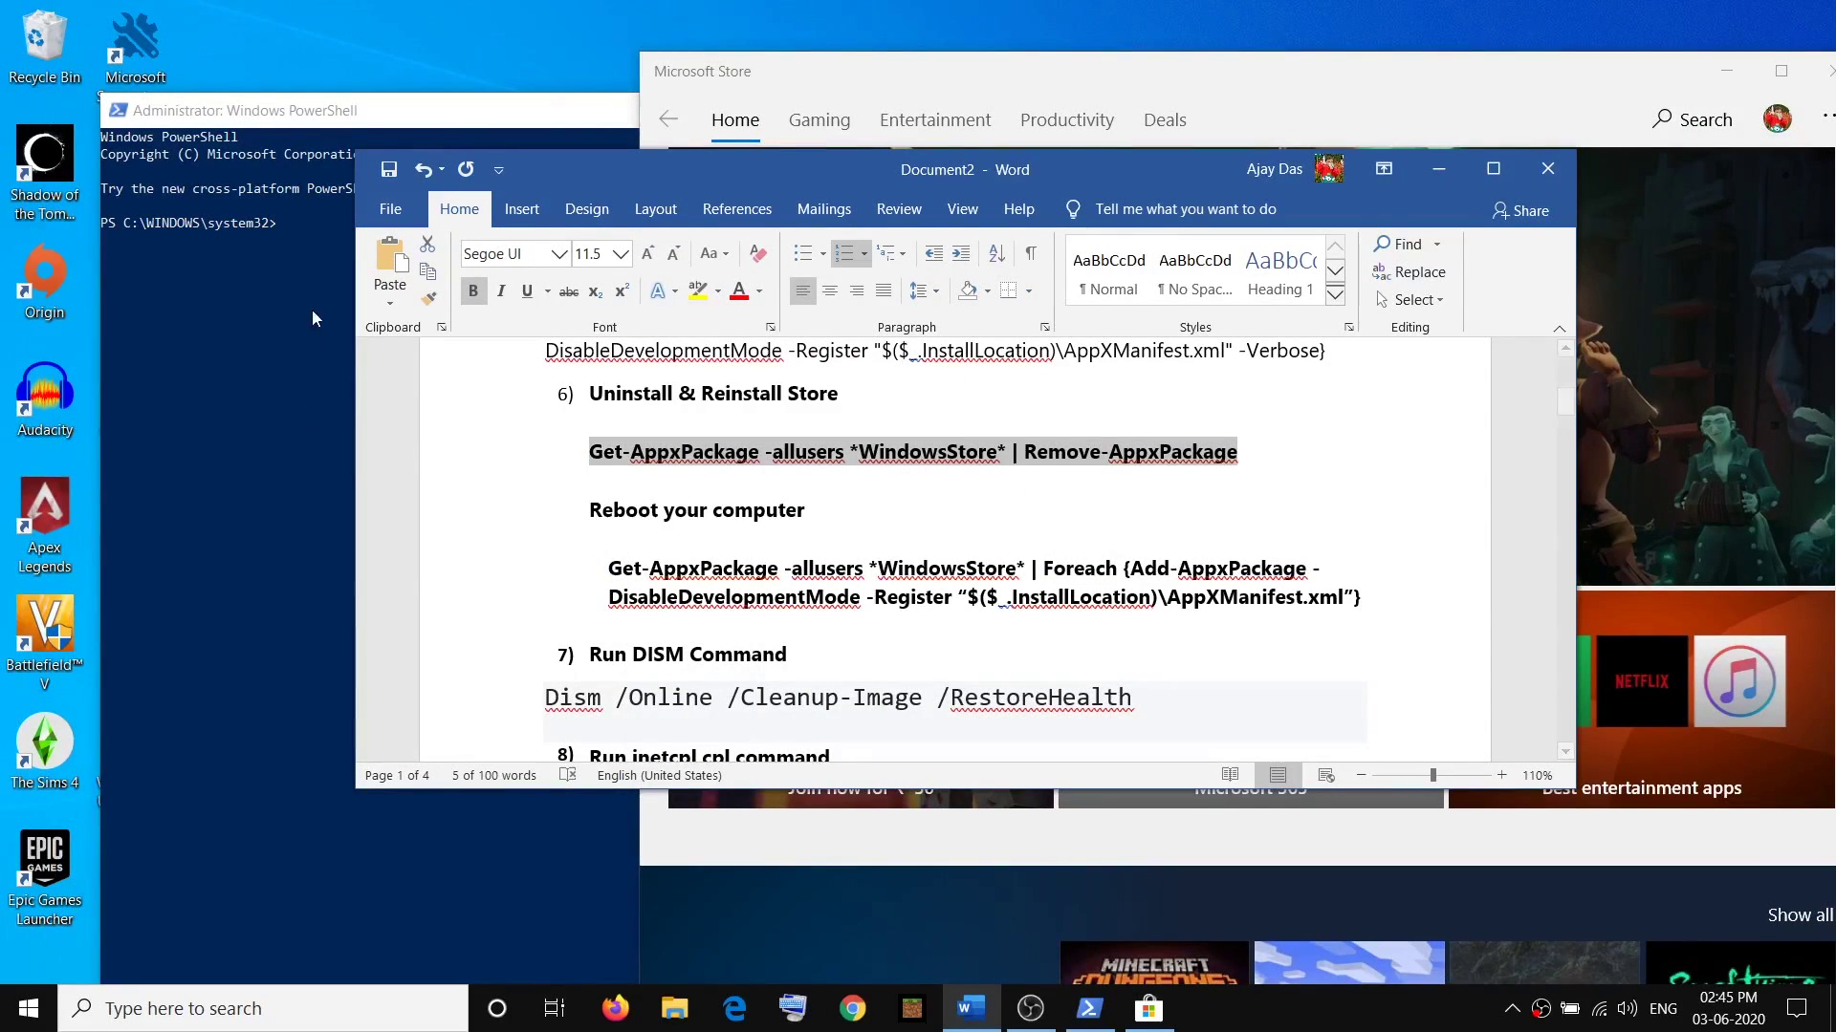
left_click(298, 269)
right_click(312, 260)
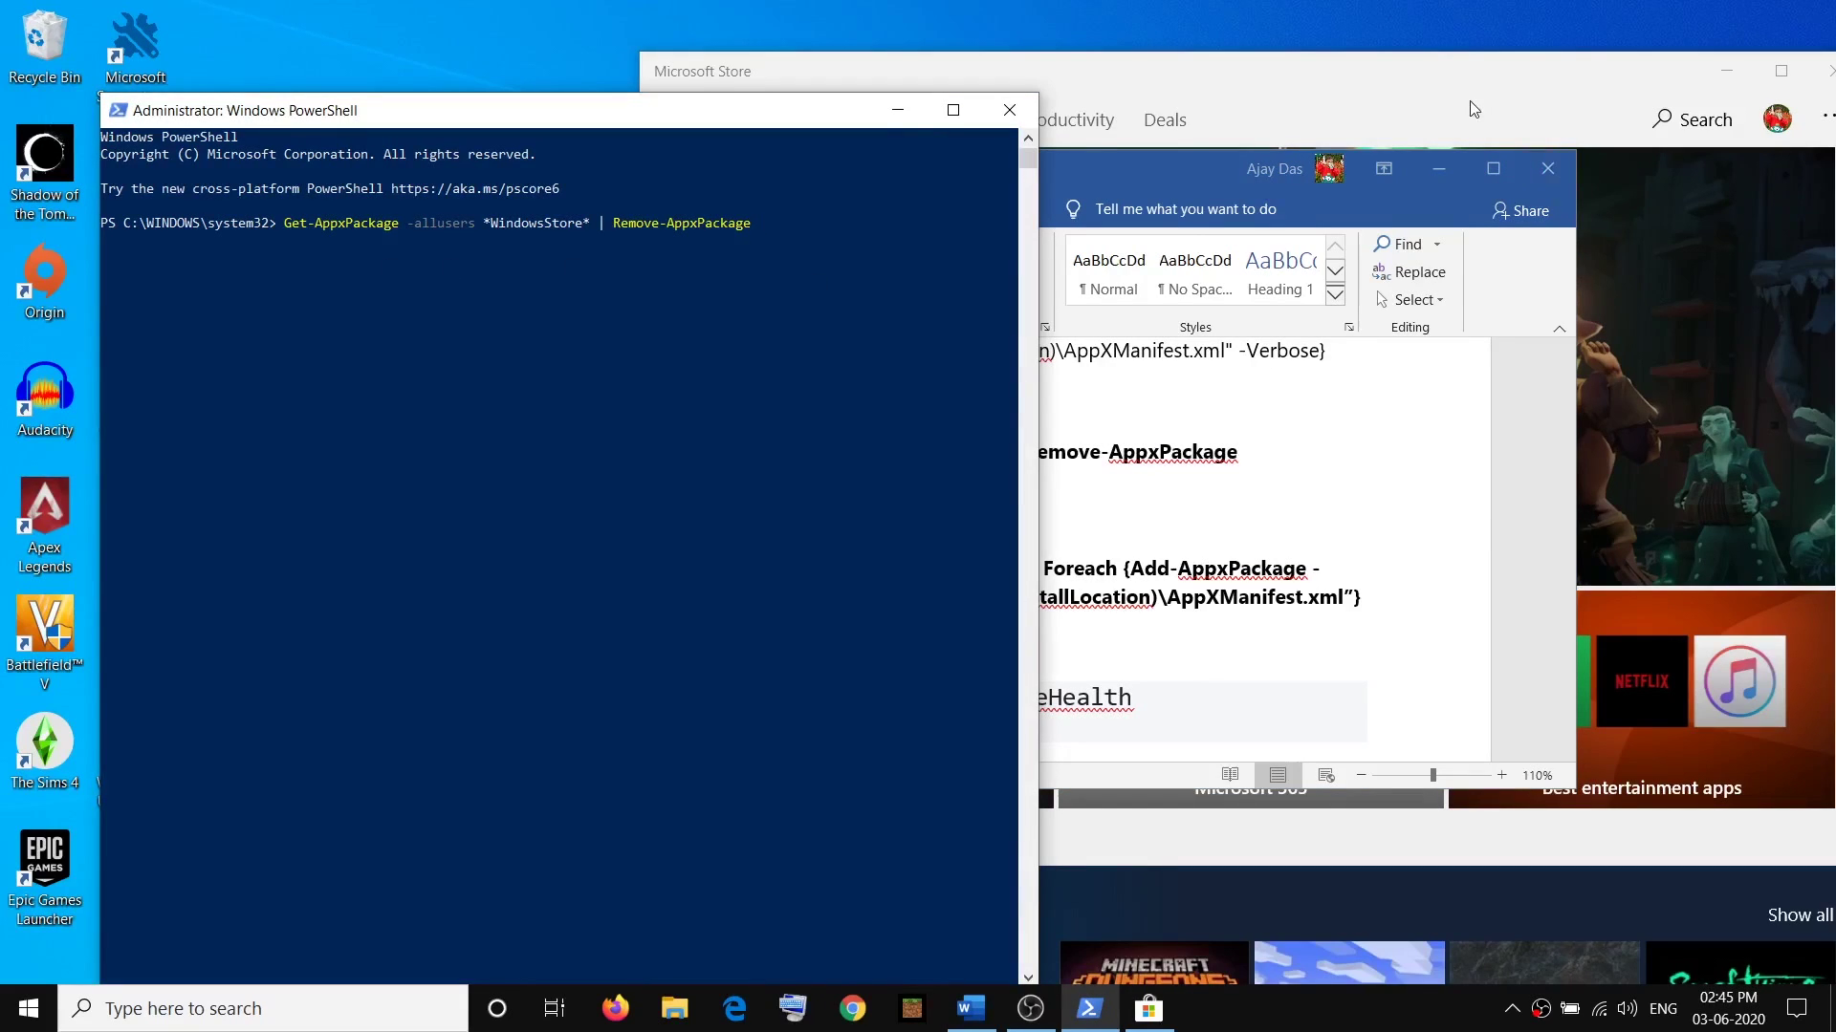
left_click(1368, 96)
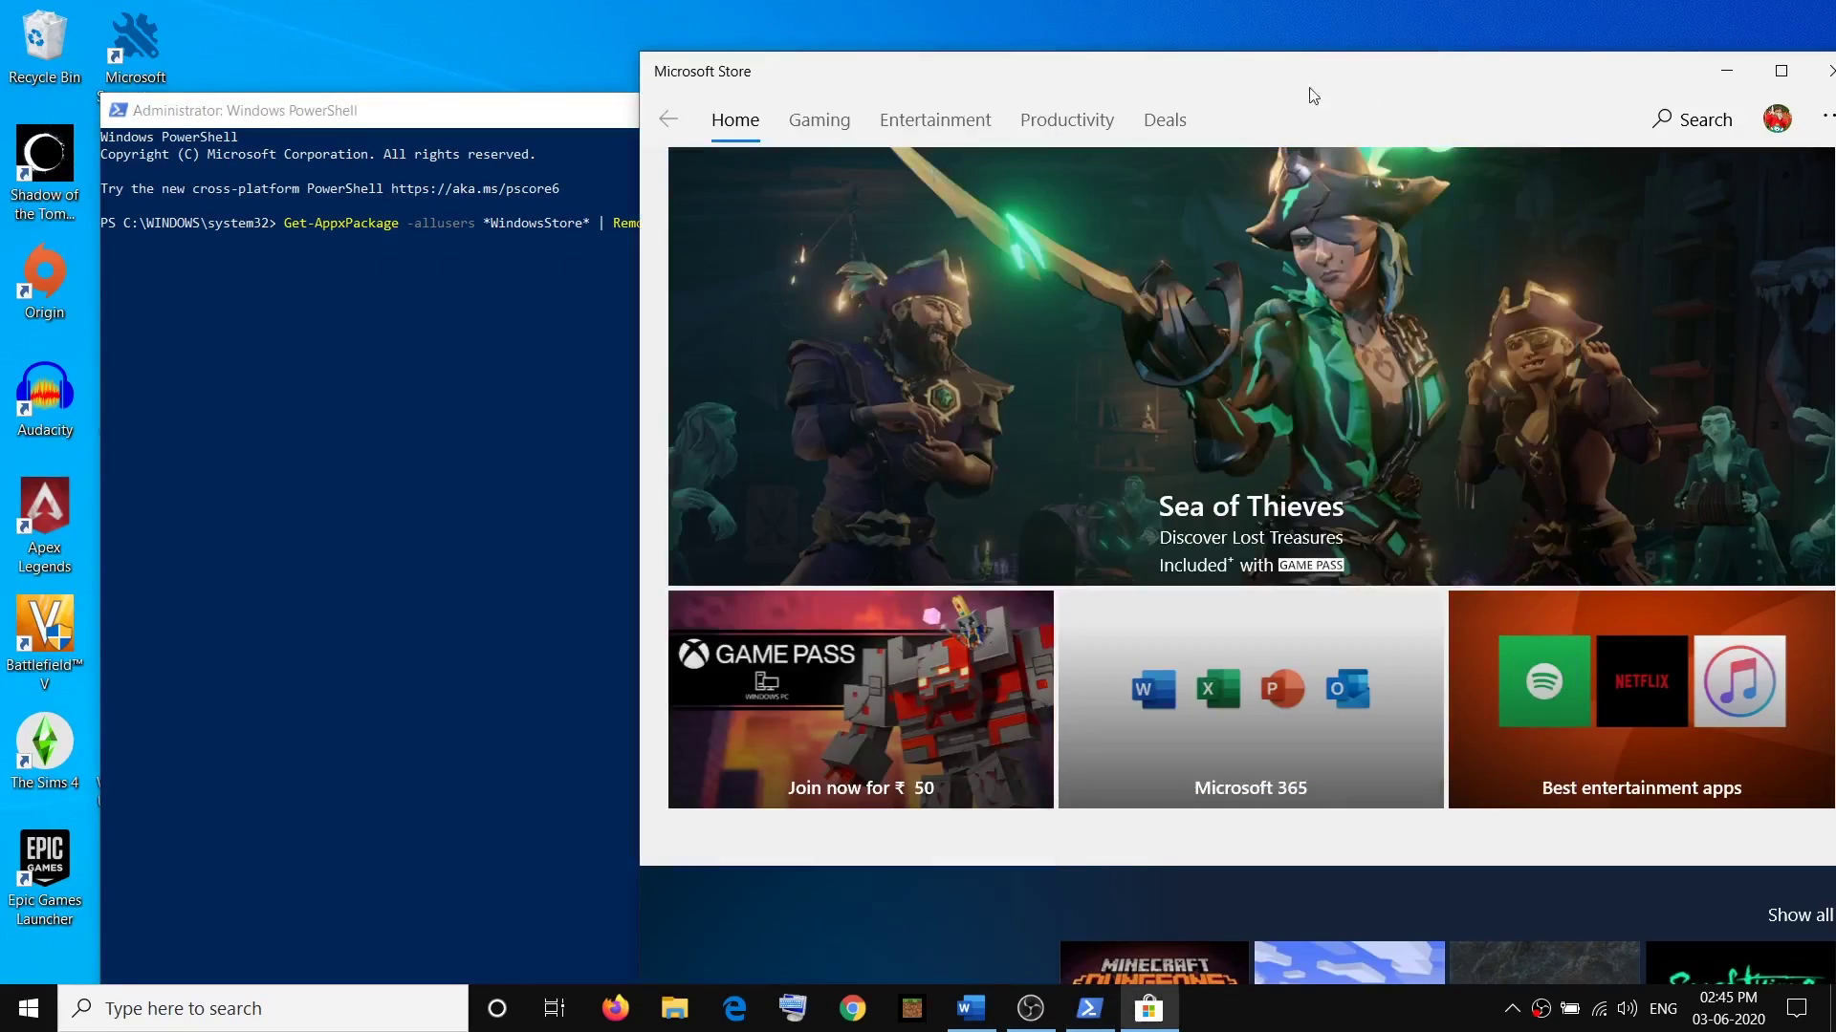
left_click(541, 273)
left_click(801, 224)
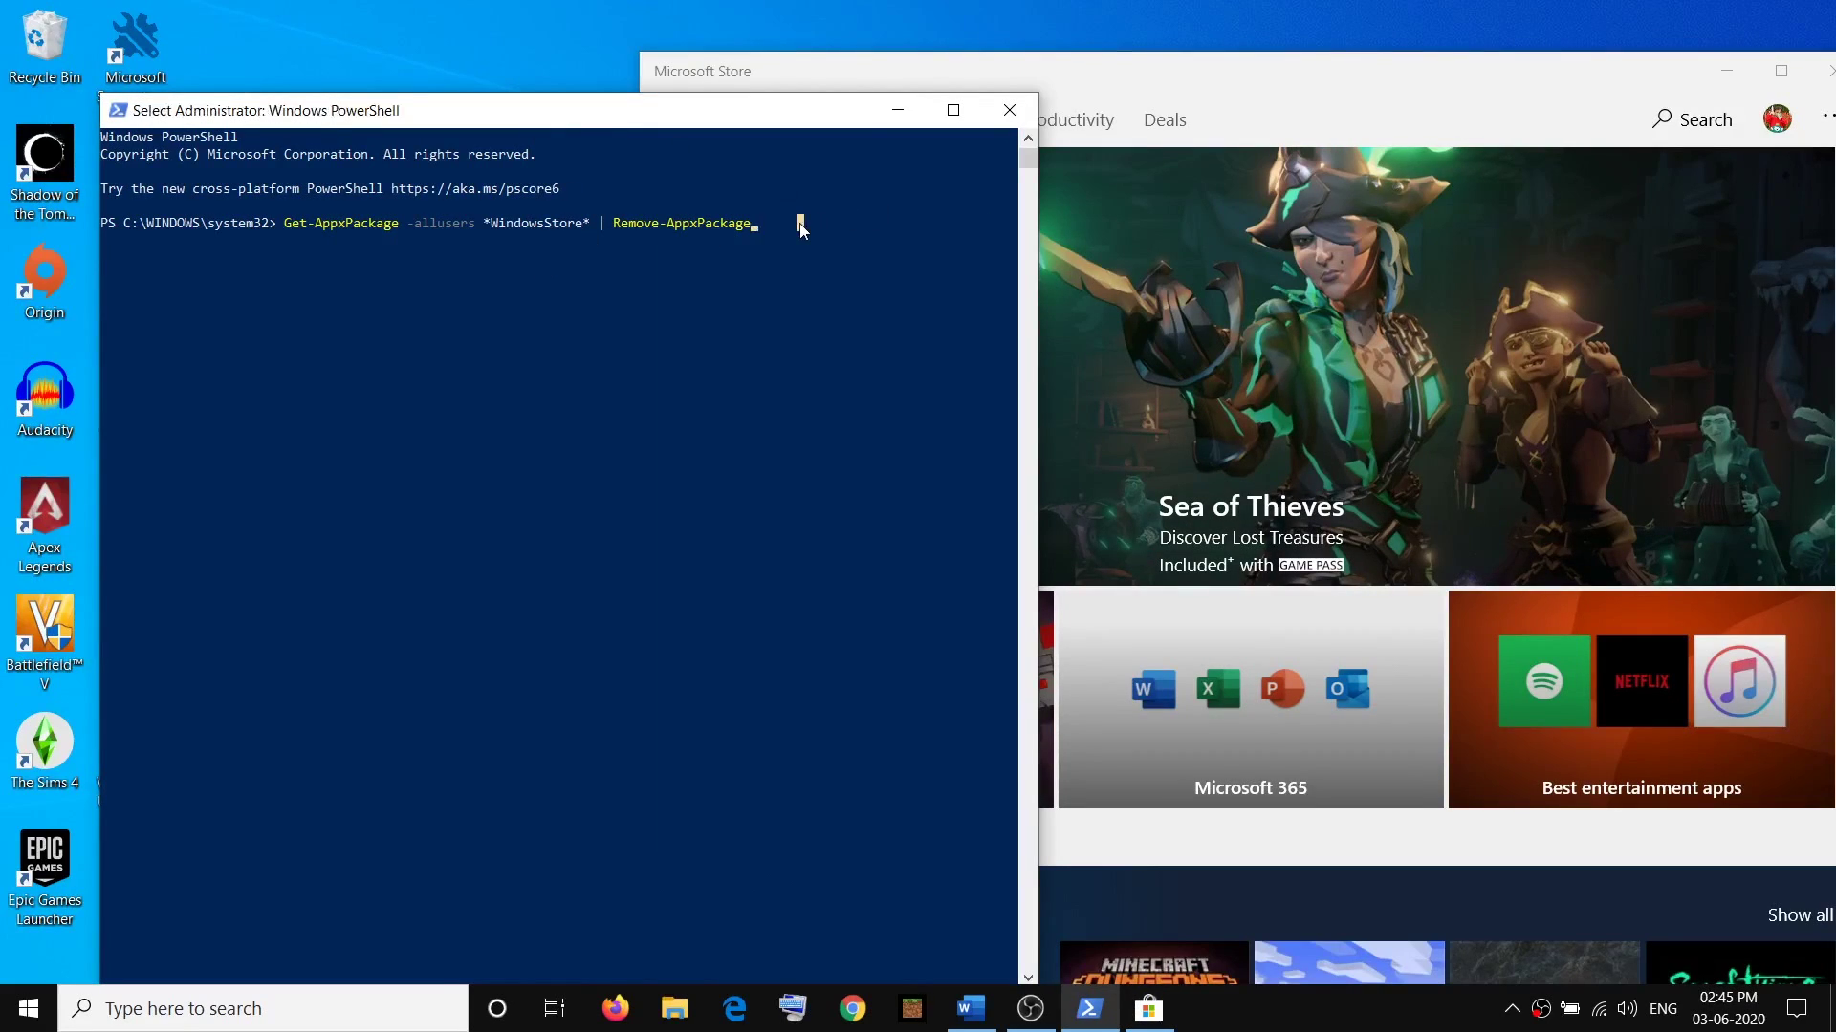
key("Return")
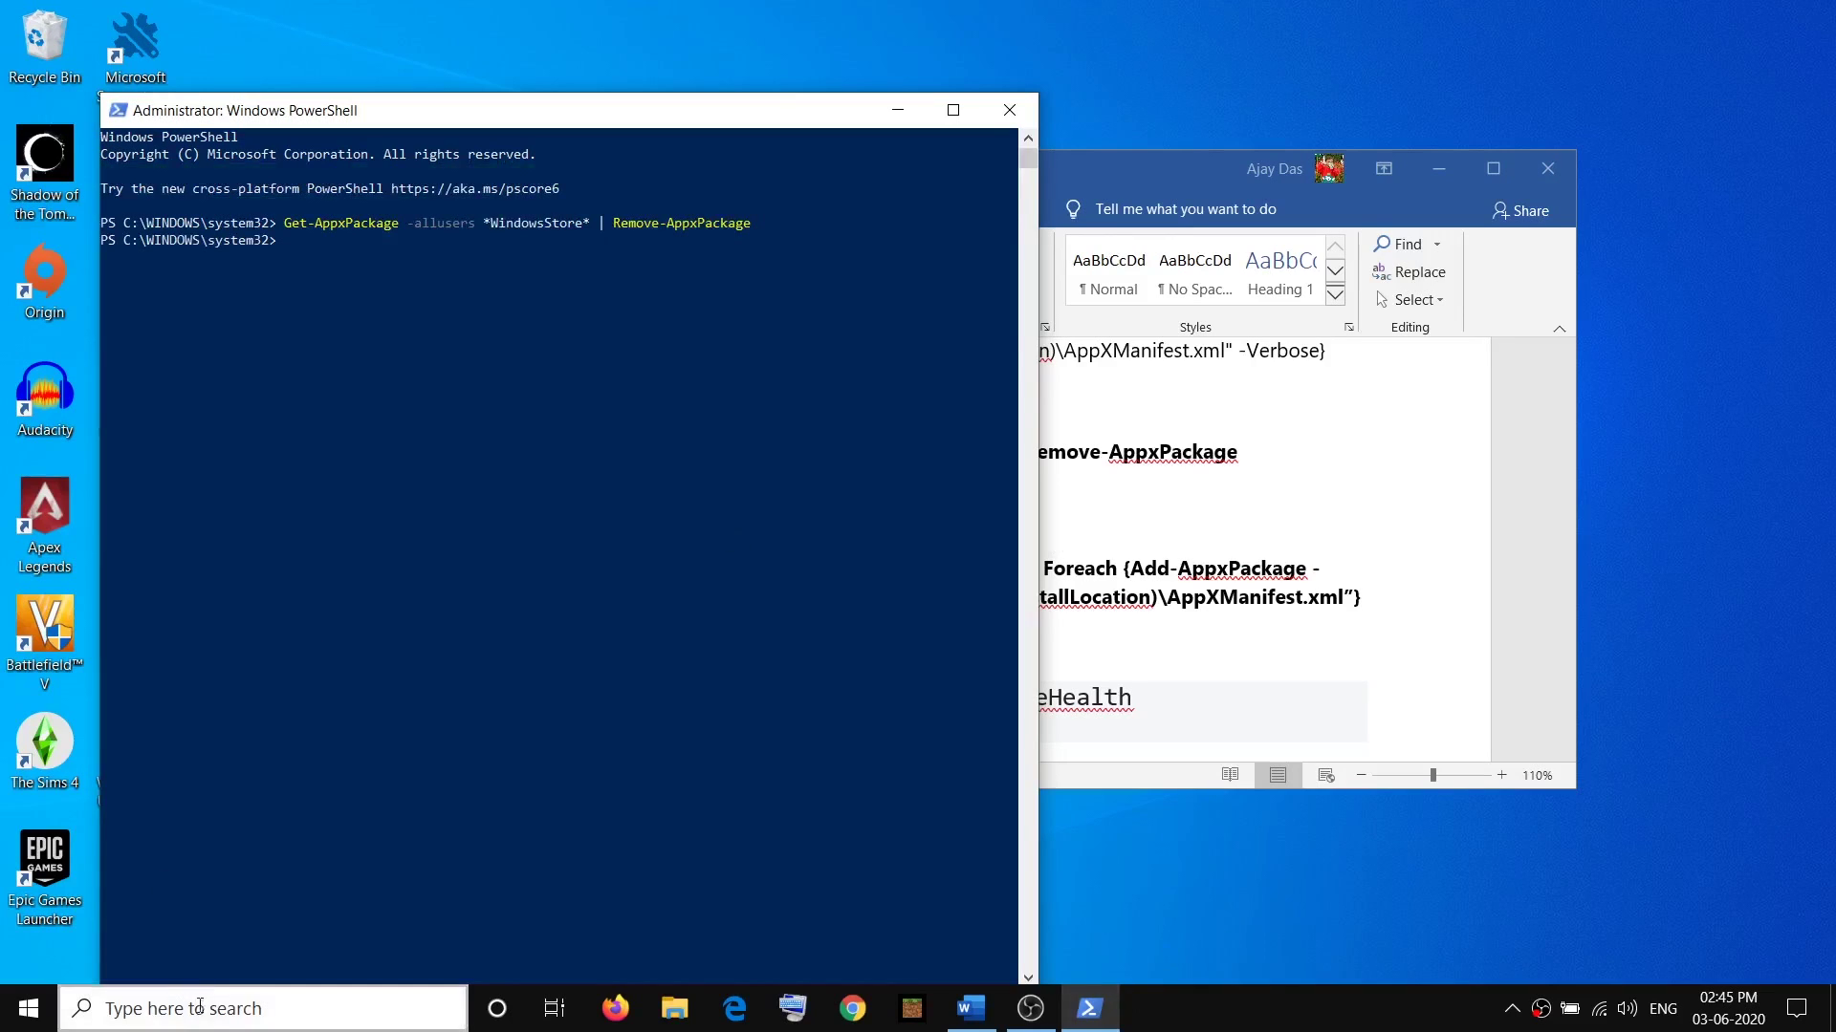
Move PowerShell aside and check the Start menu's Power options without restarting
left_click(896, 110)
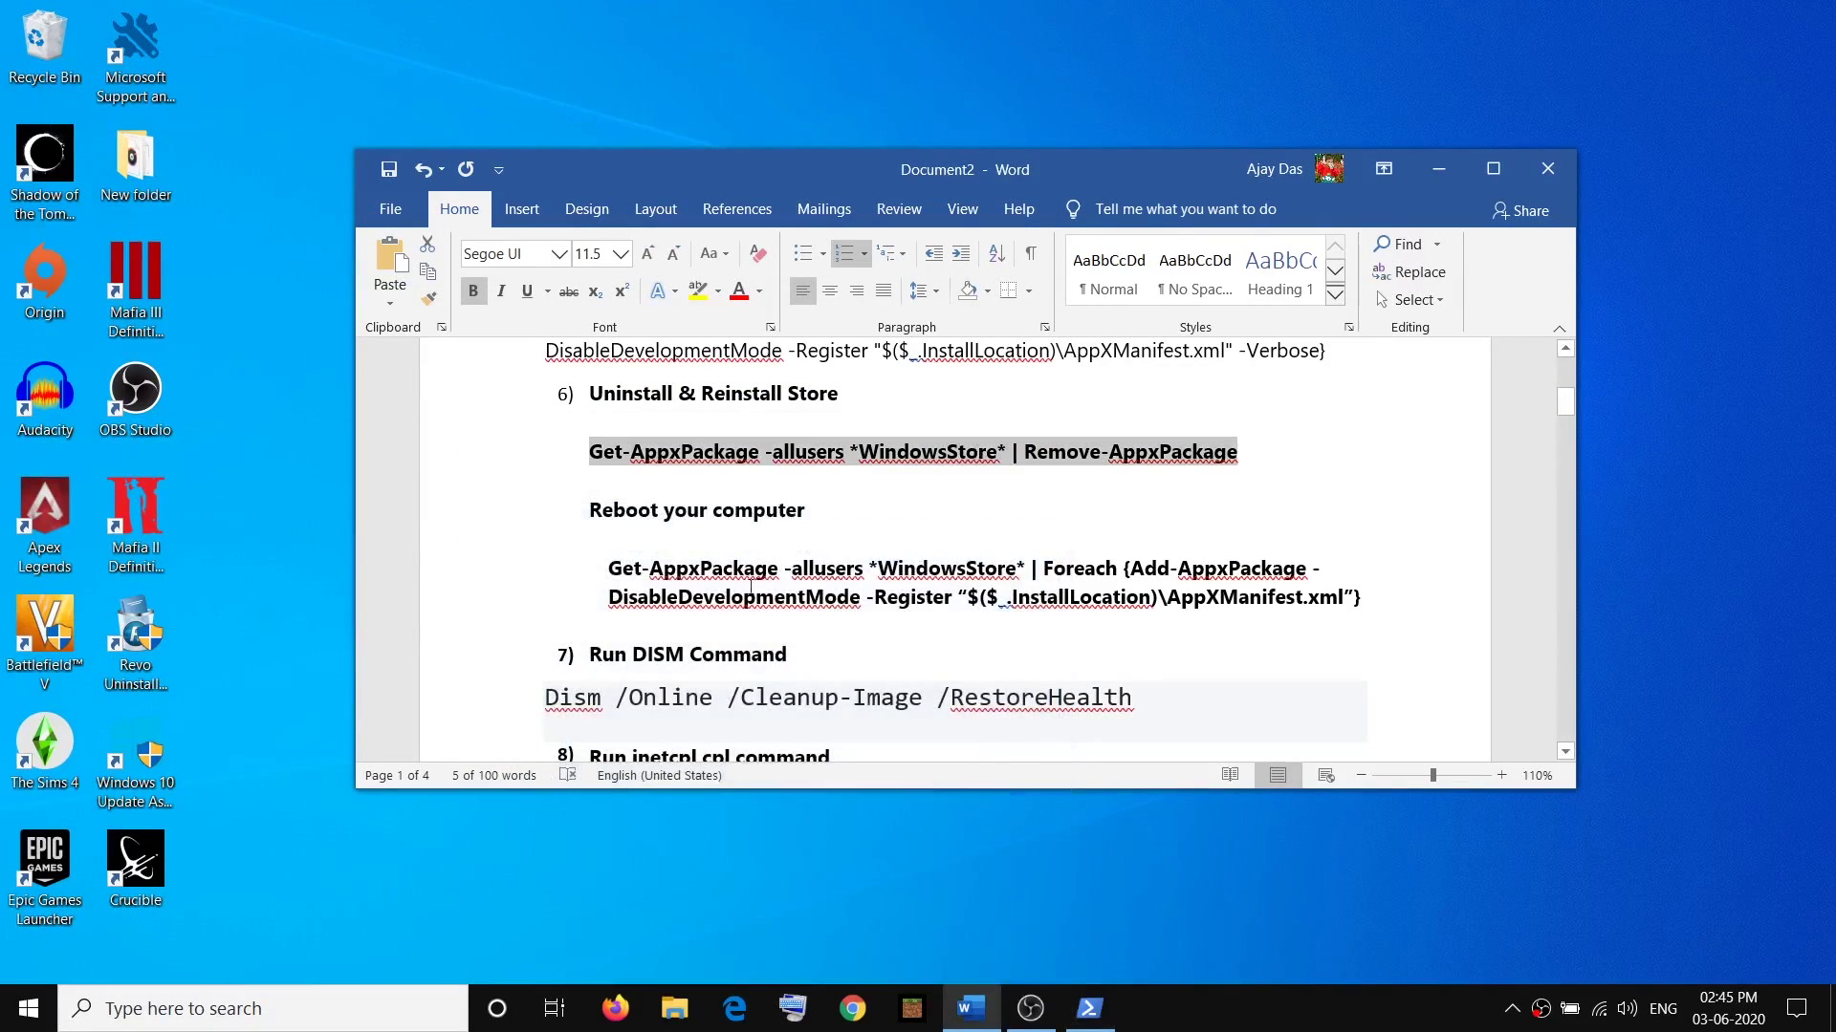
left_click_drag(1279, 458, 597, 421)
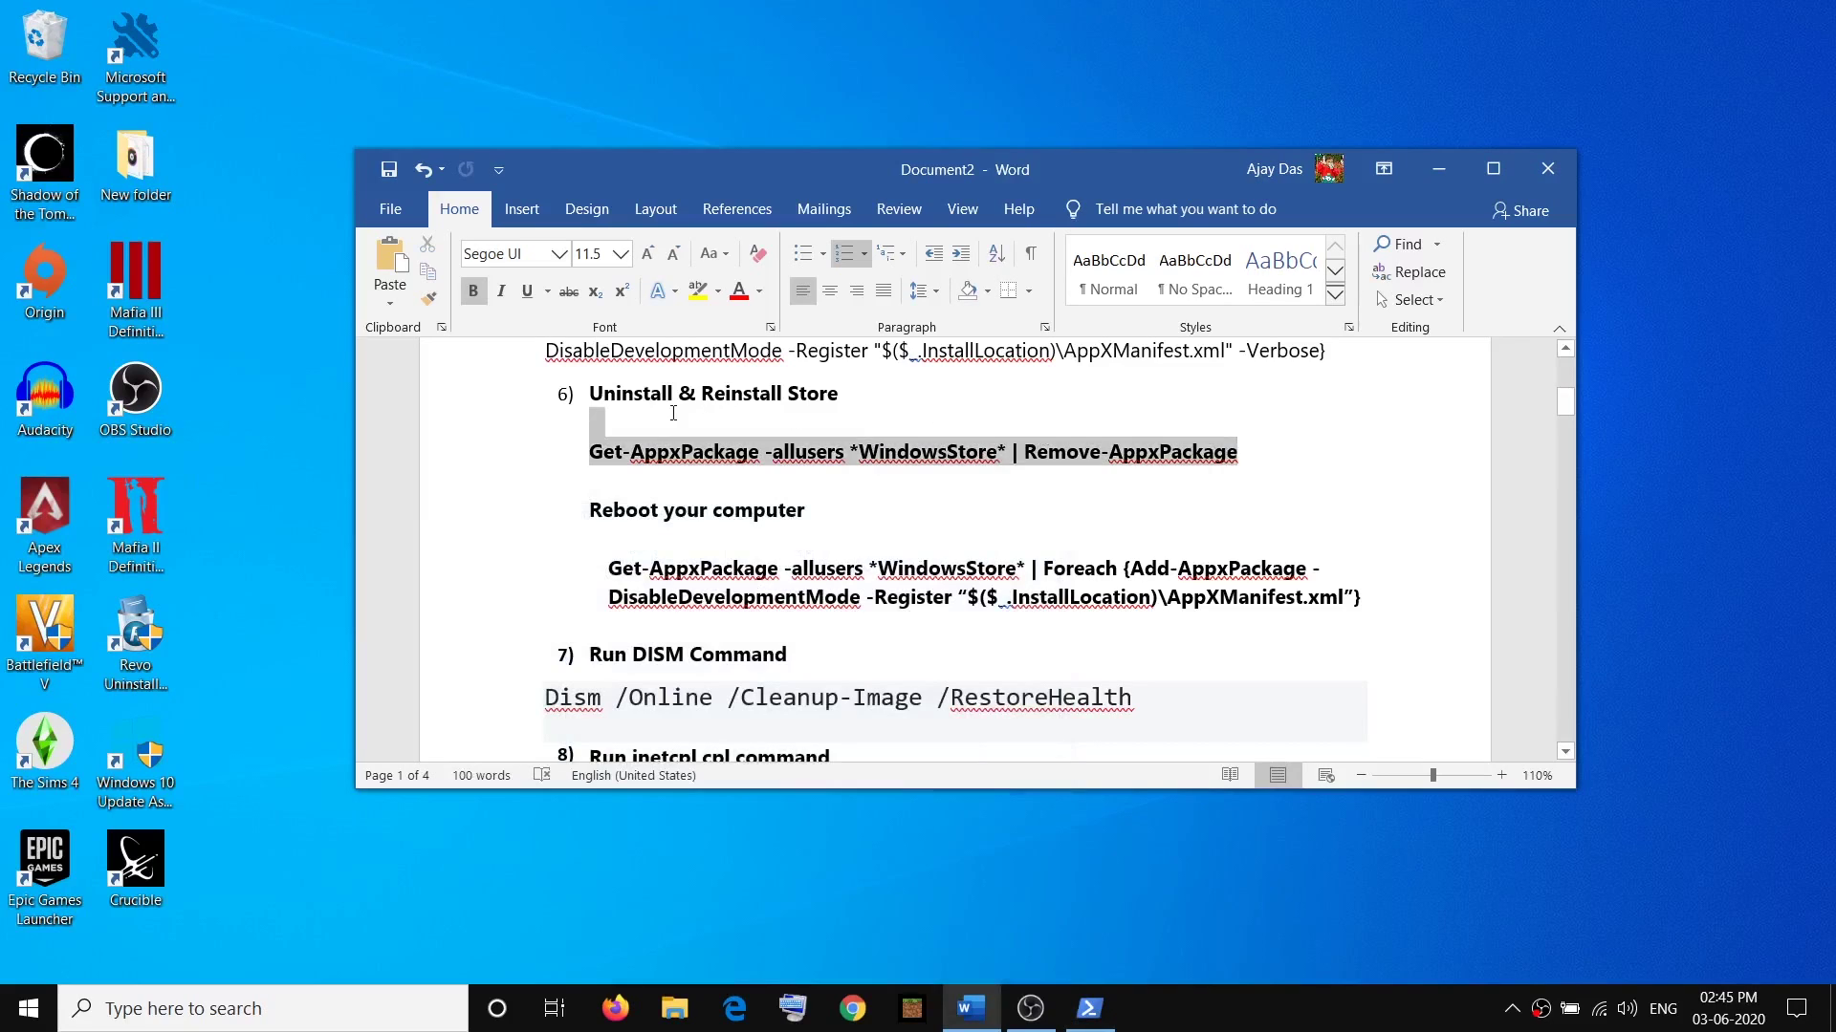
left_click(41, 1025)
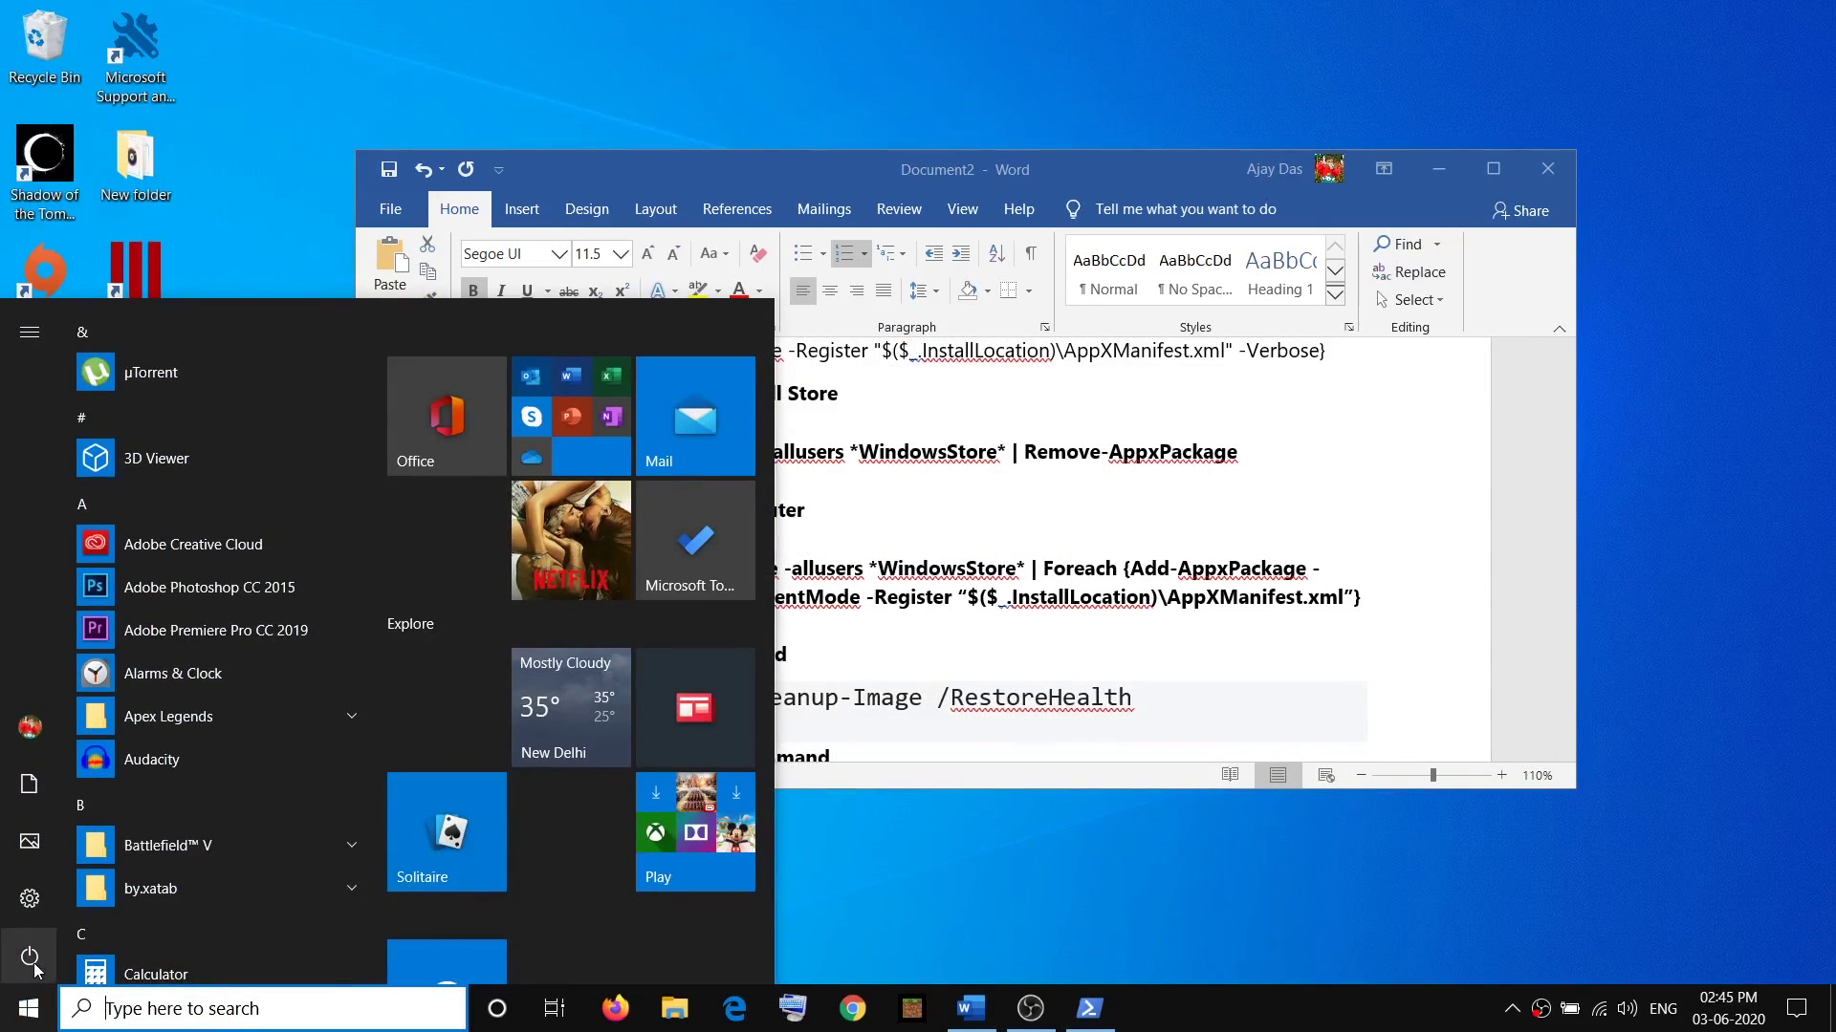
left_click(54, 956)
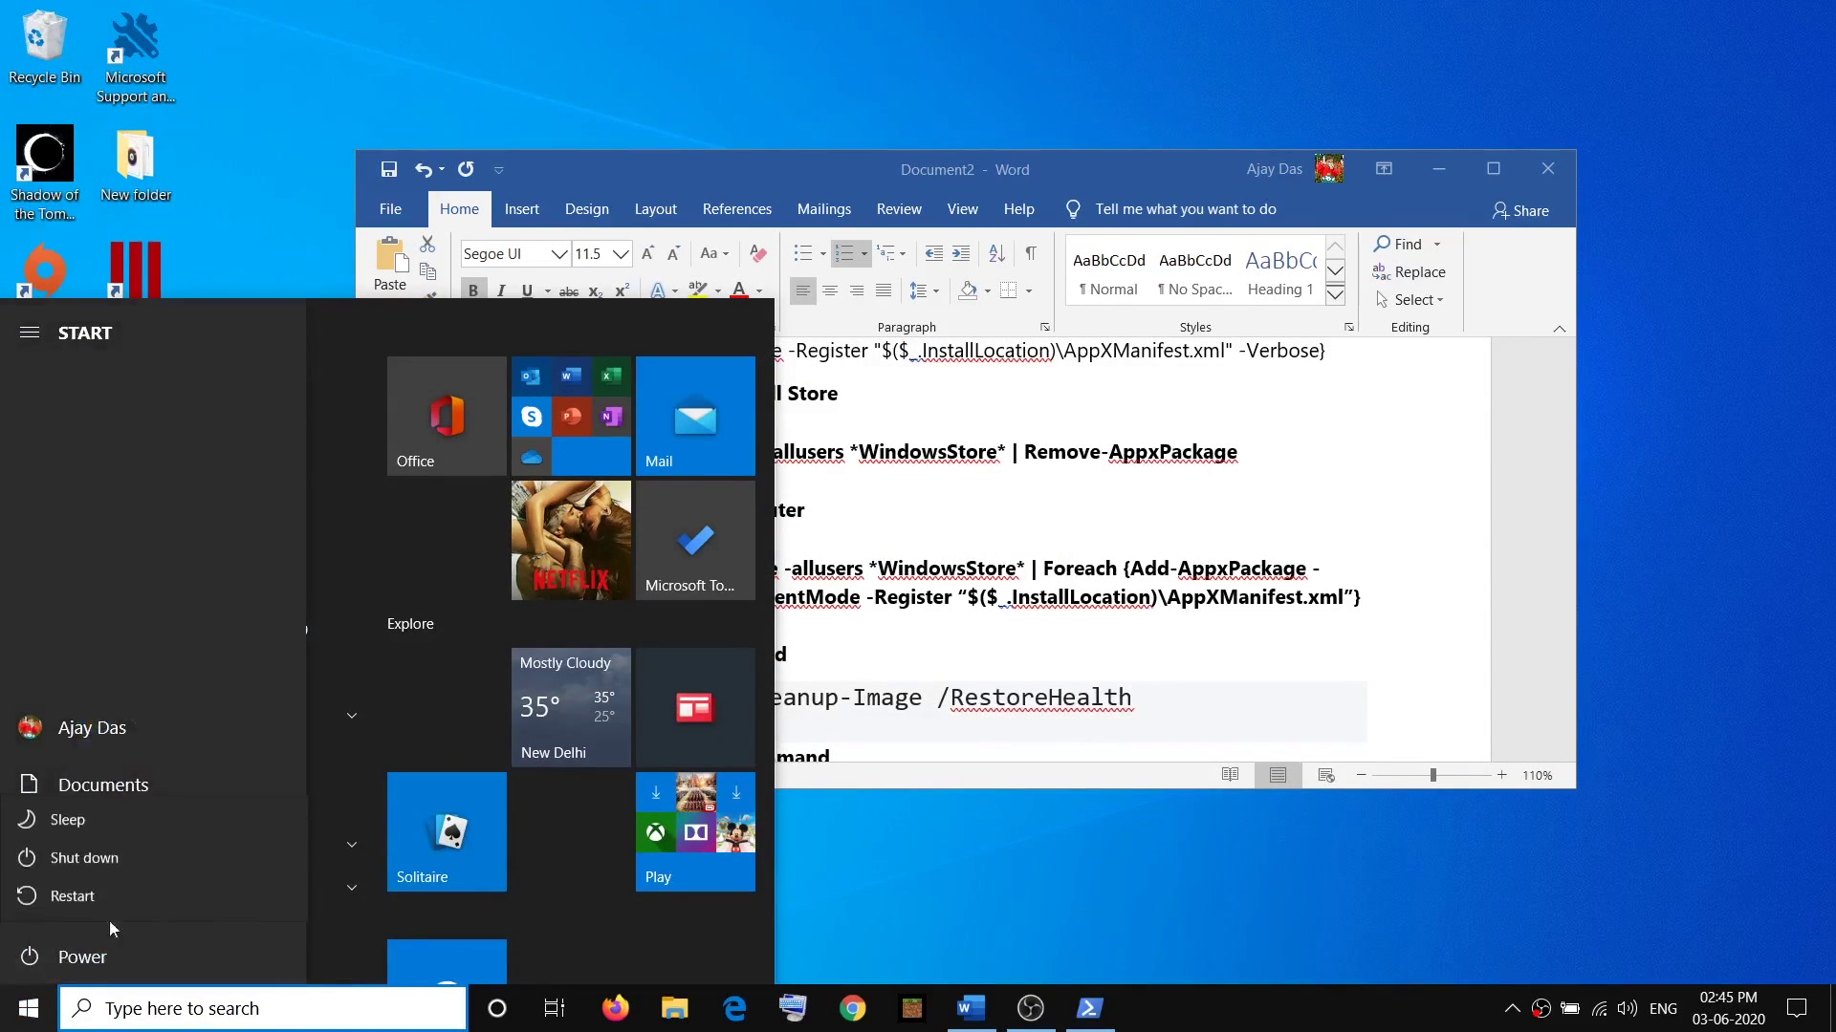
key("Escape")
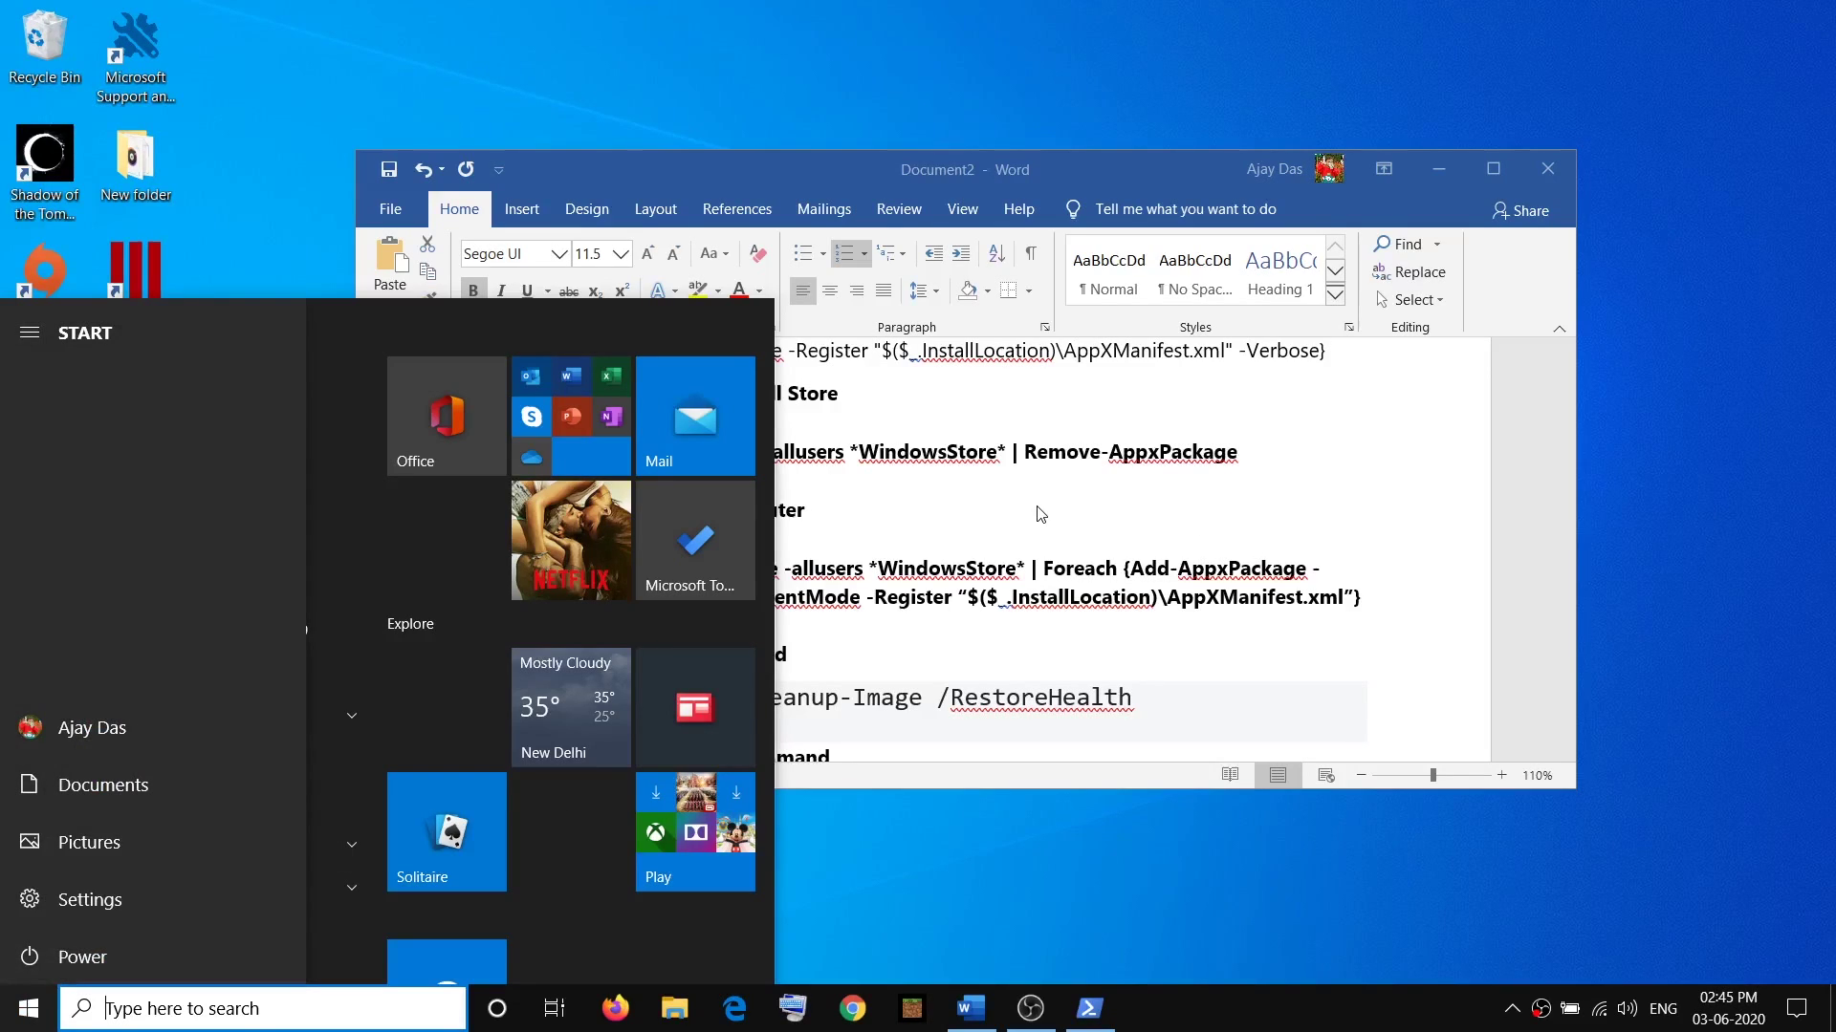
key("Escape")
triple_click(632, 509)
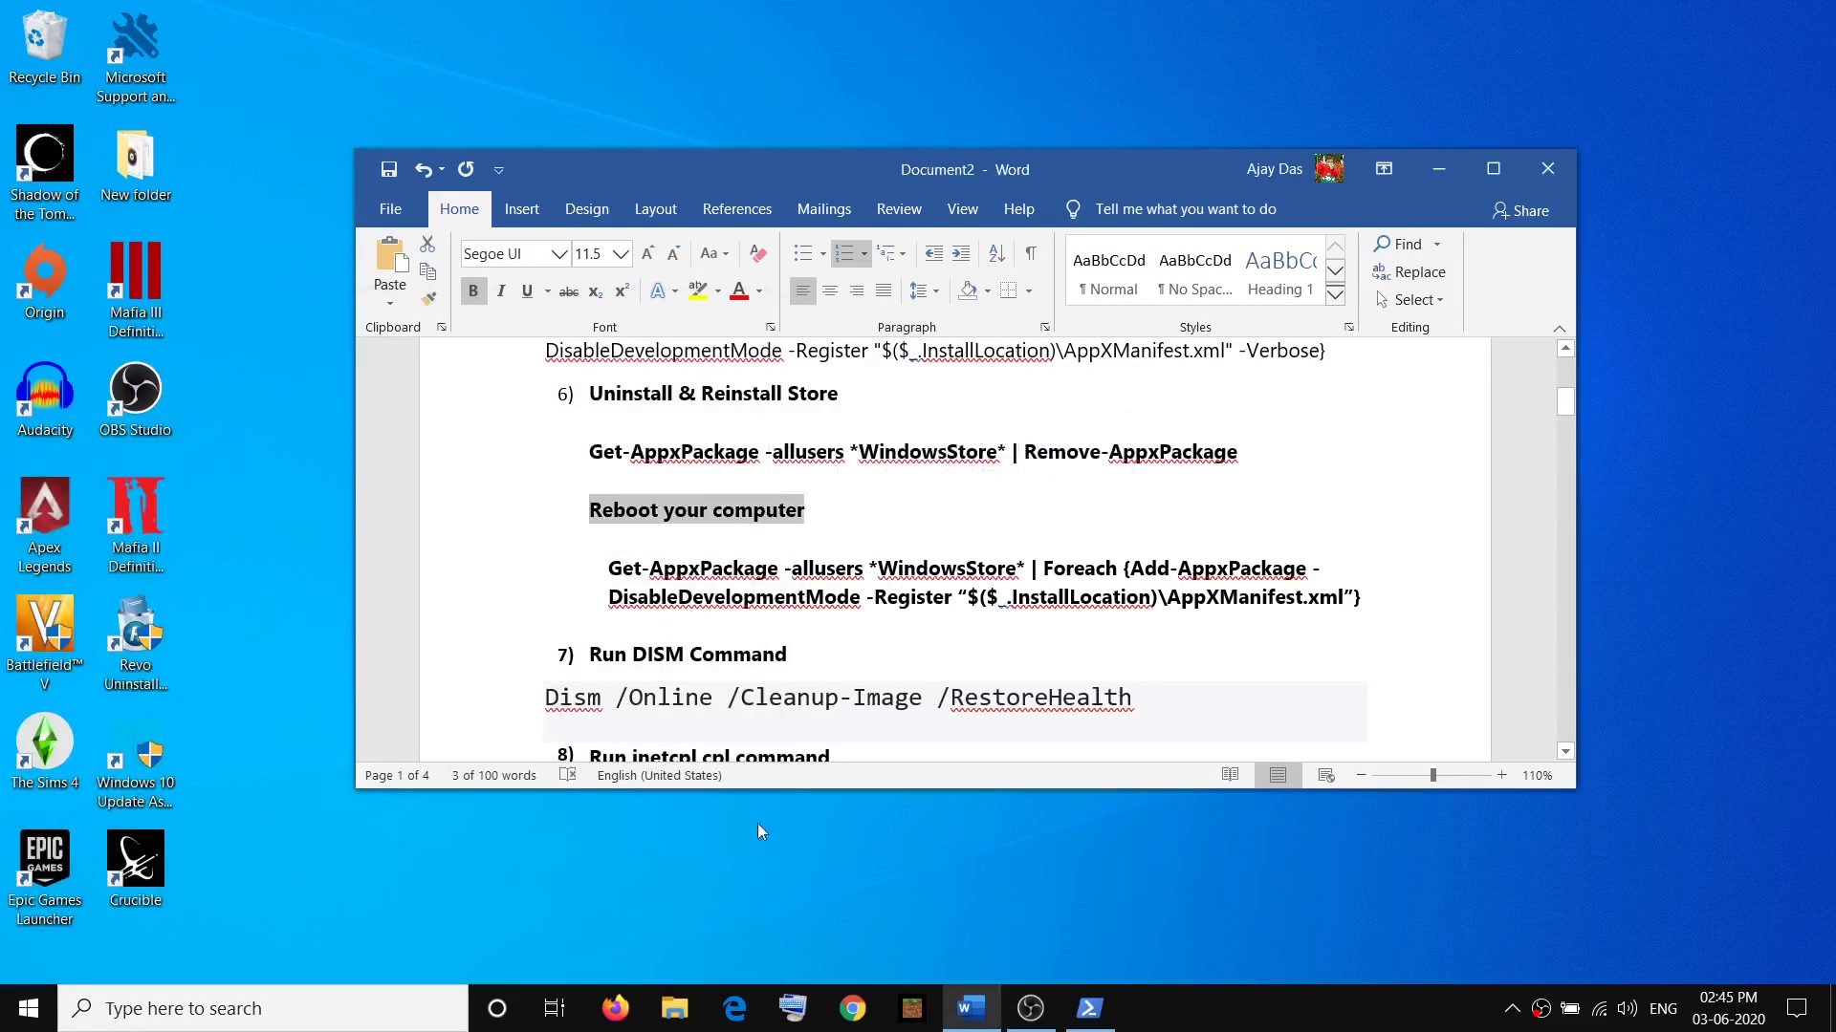
Search 'powershell' and run Windows PowerShell as administrator, approving the elevation prompt
left_click(277, 1009)
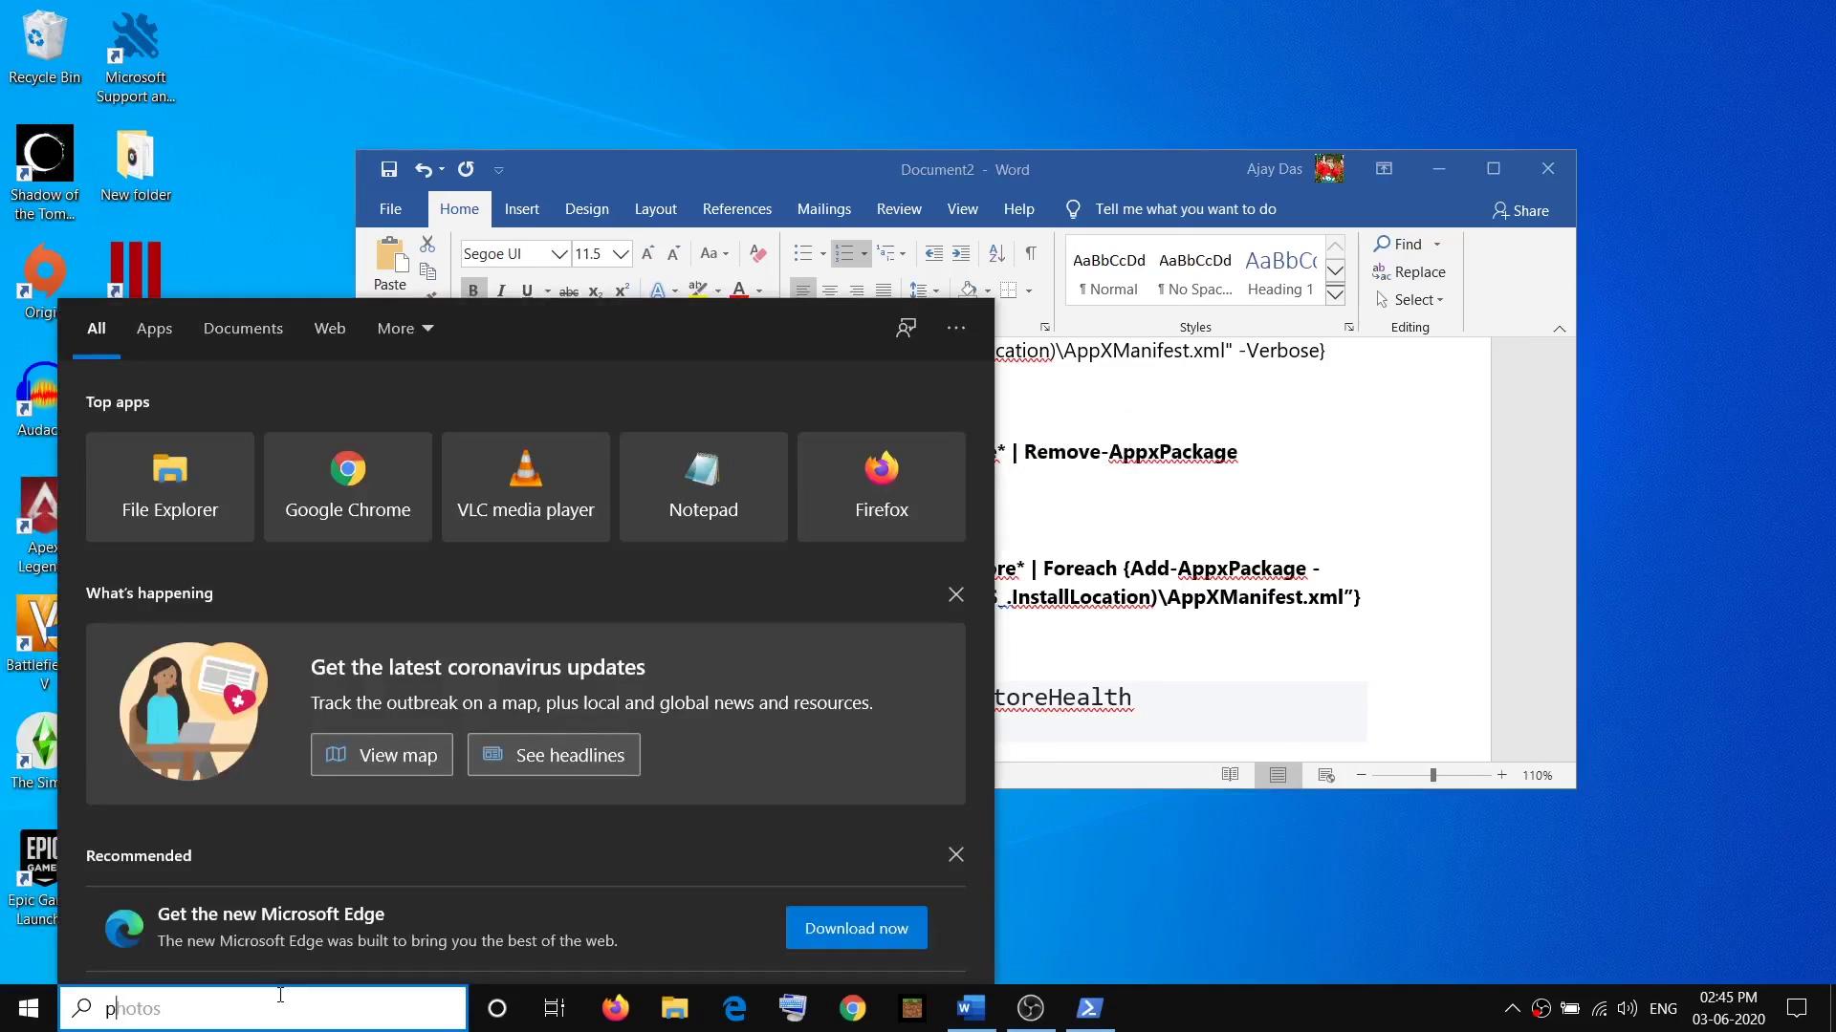
type("powershell")
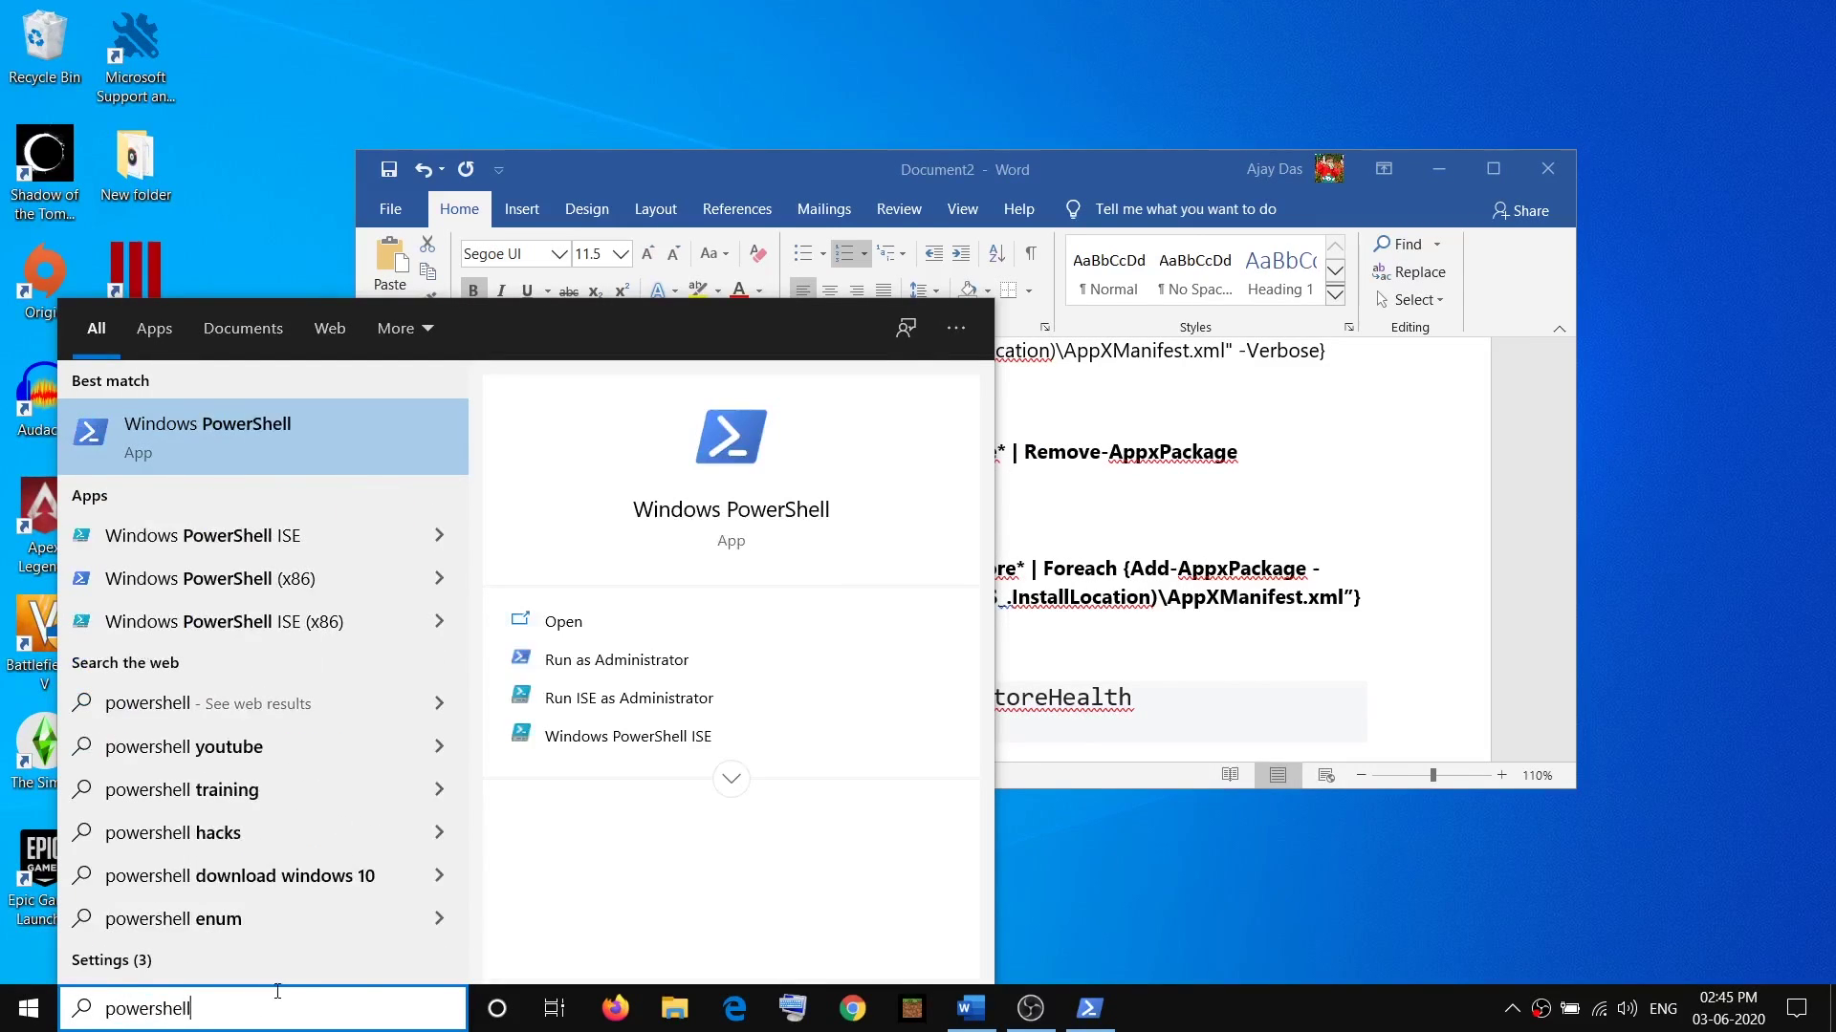
right_click(250, 430)
left_click(330, 456)
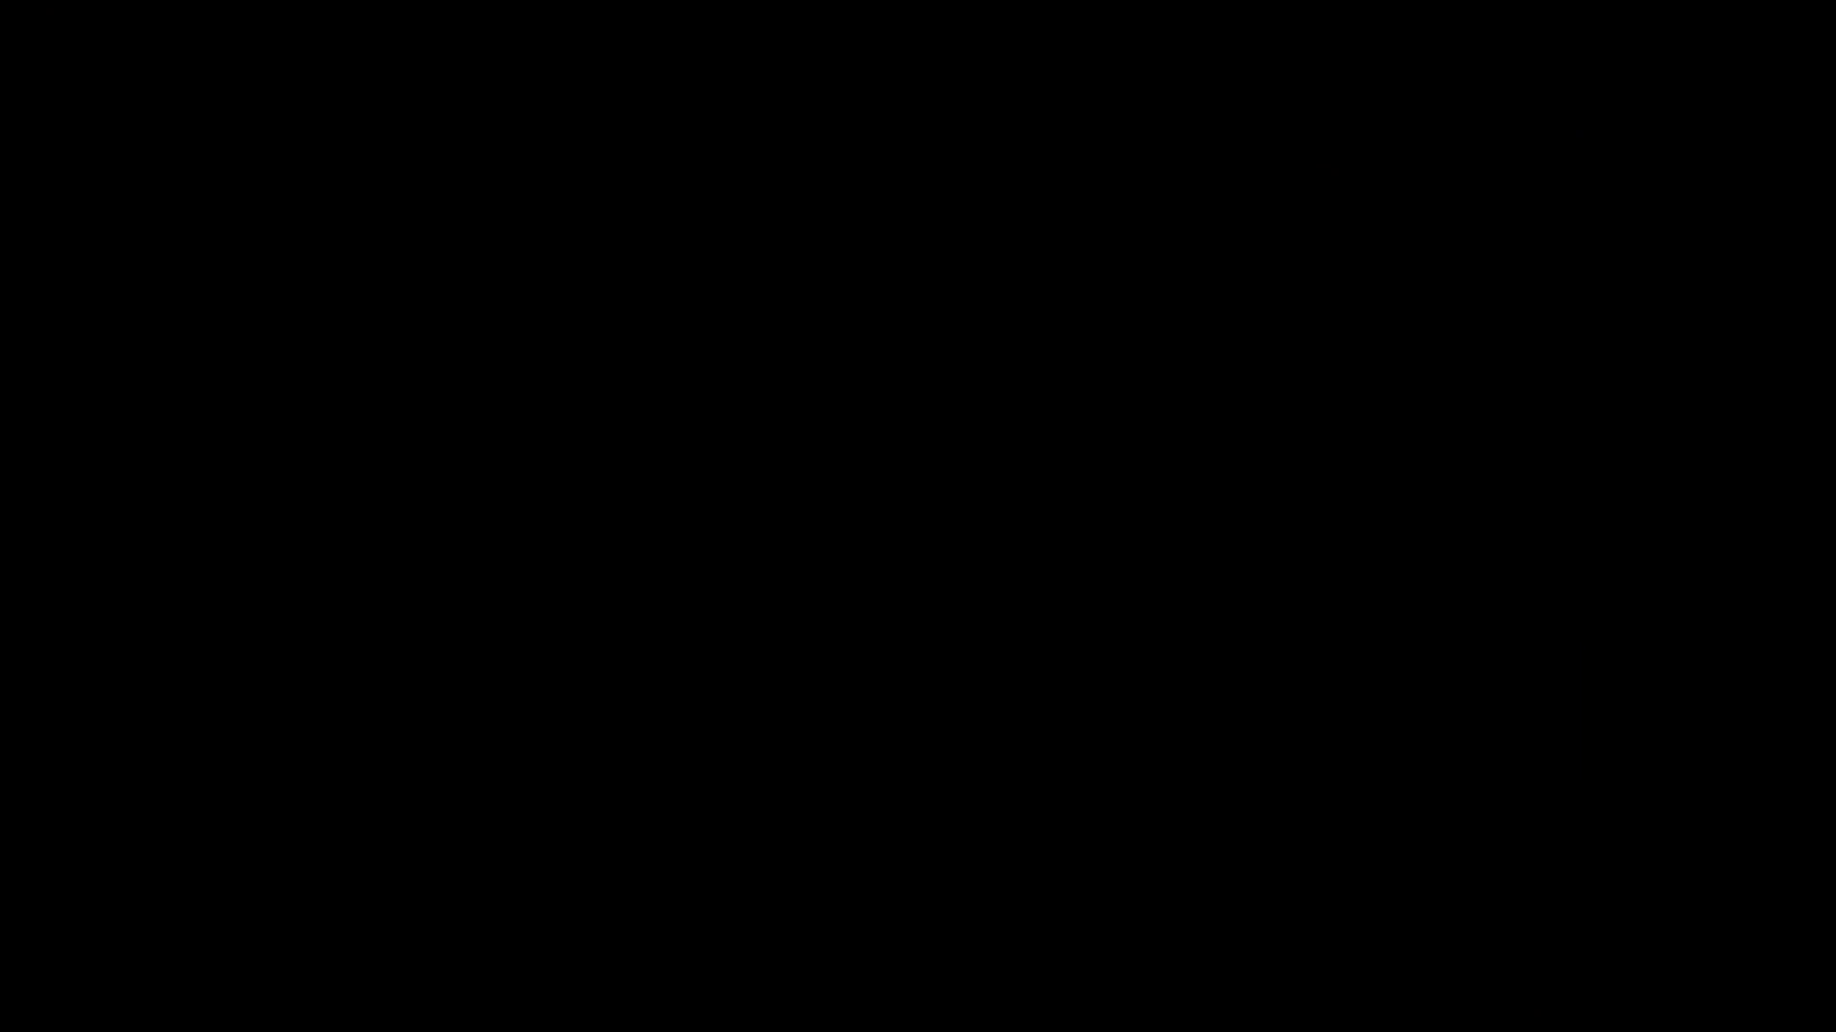
key("alt+y")
Paste and run the Get-AppxPackage Foreach Add-AppxPackage re-register command in admin PowerShell
left_click_drag(1371, 600, 617, 559)
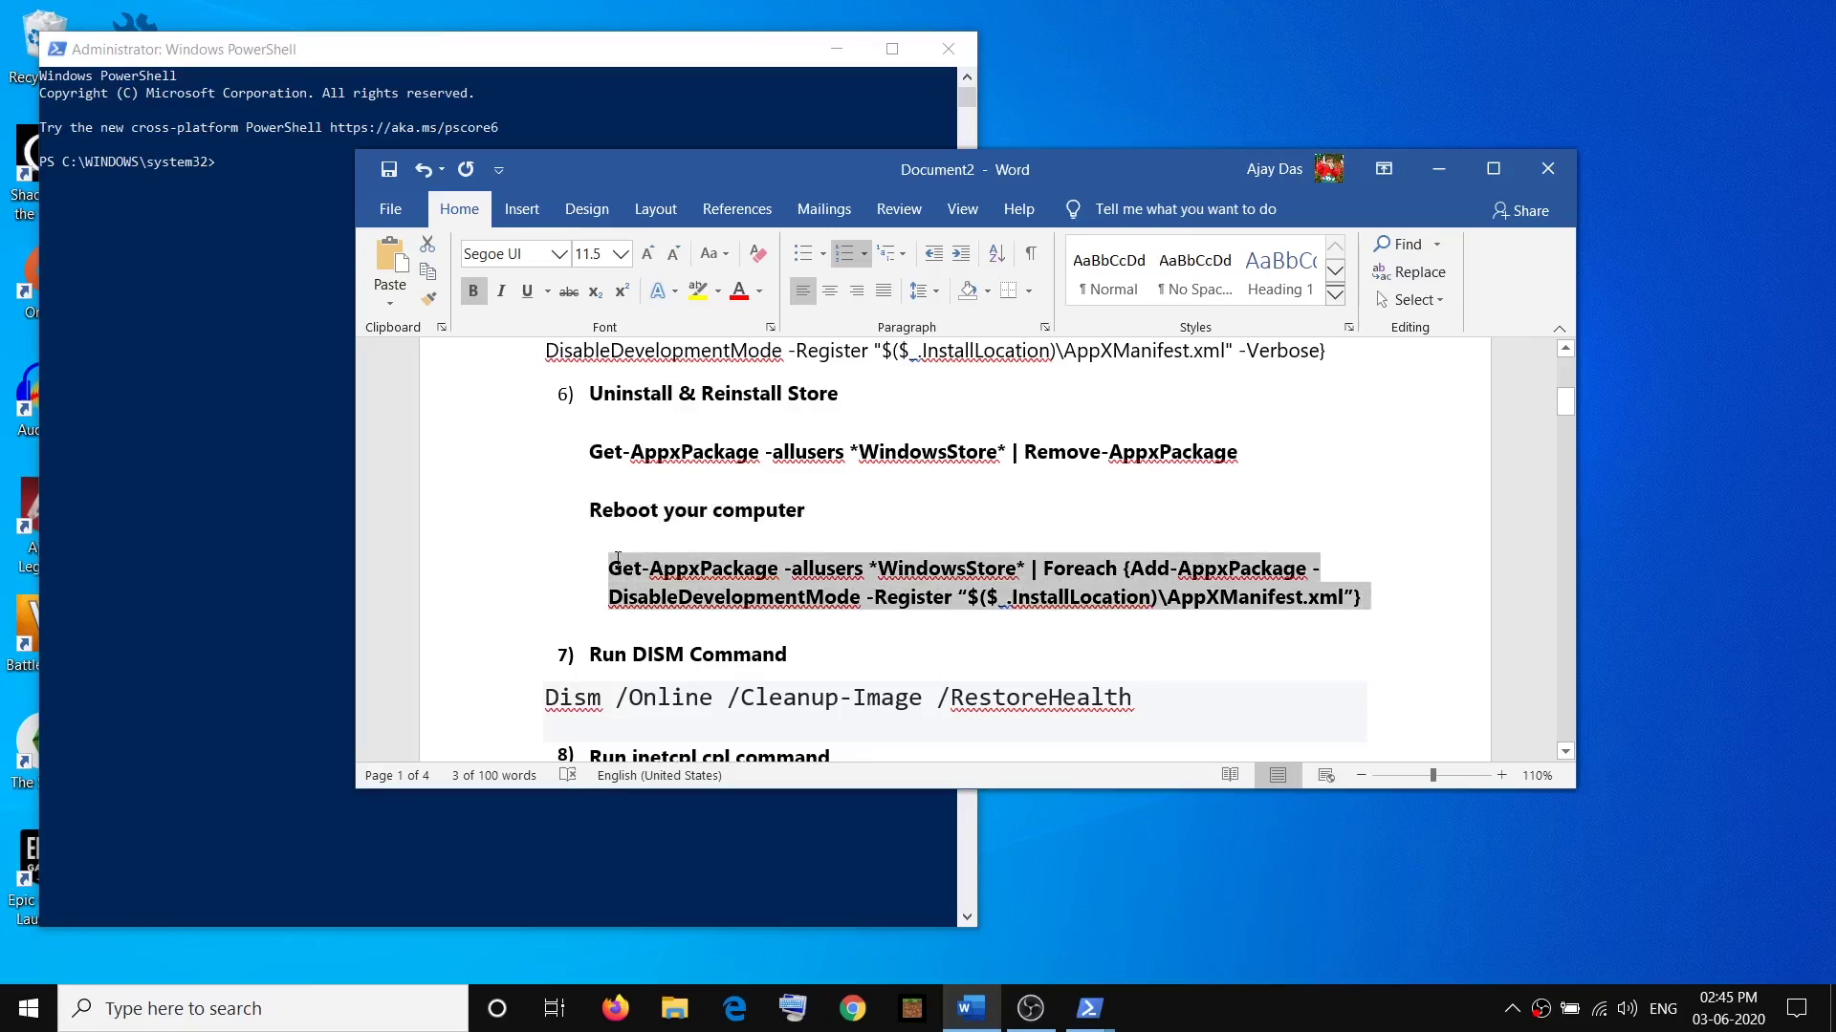
left_click(270, 194)
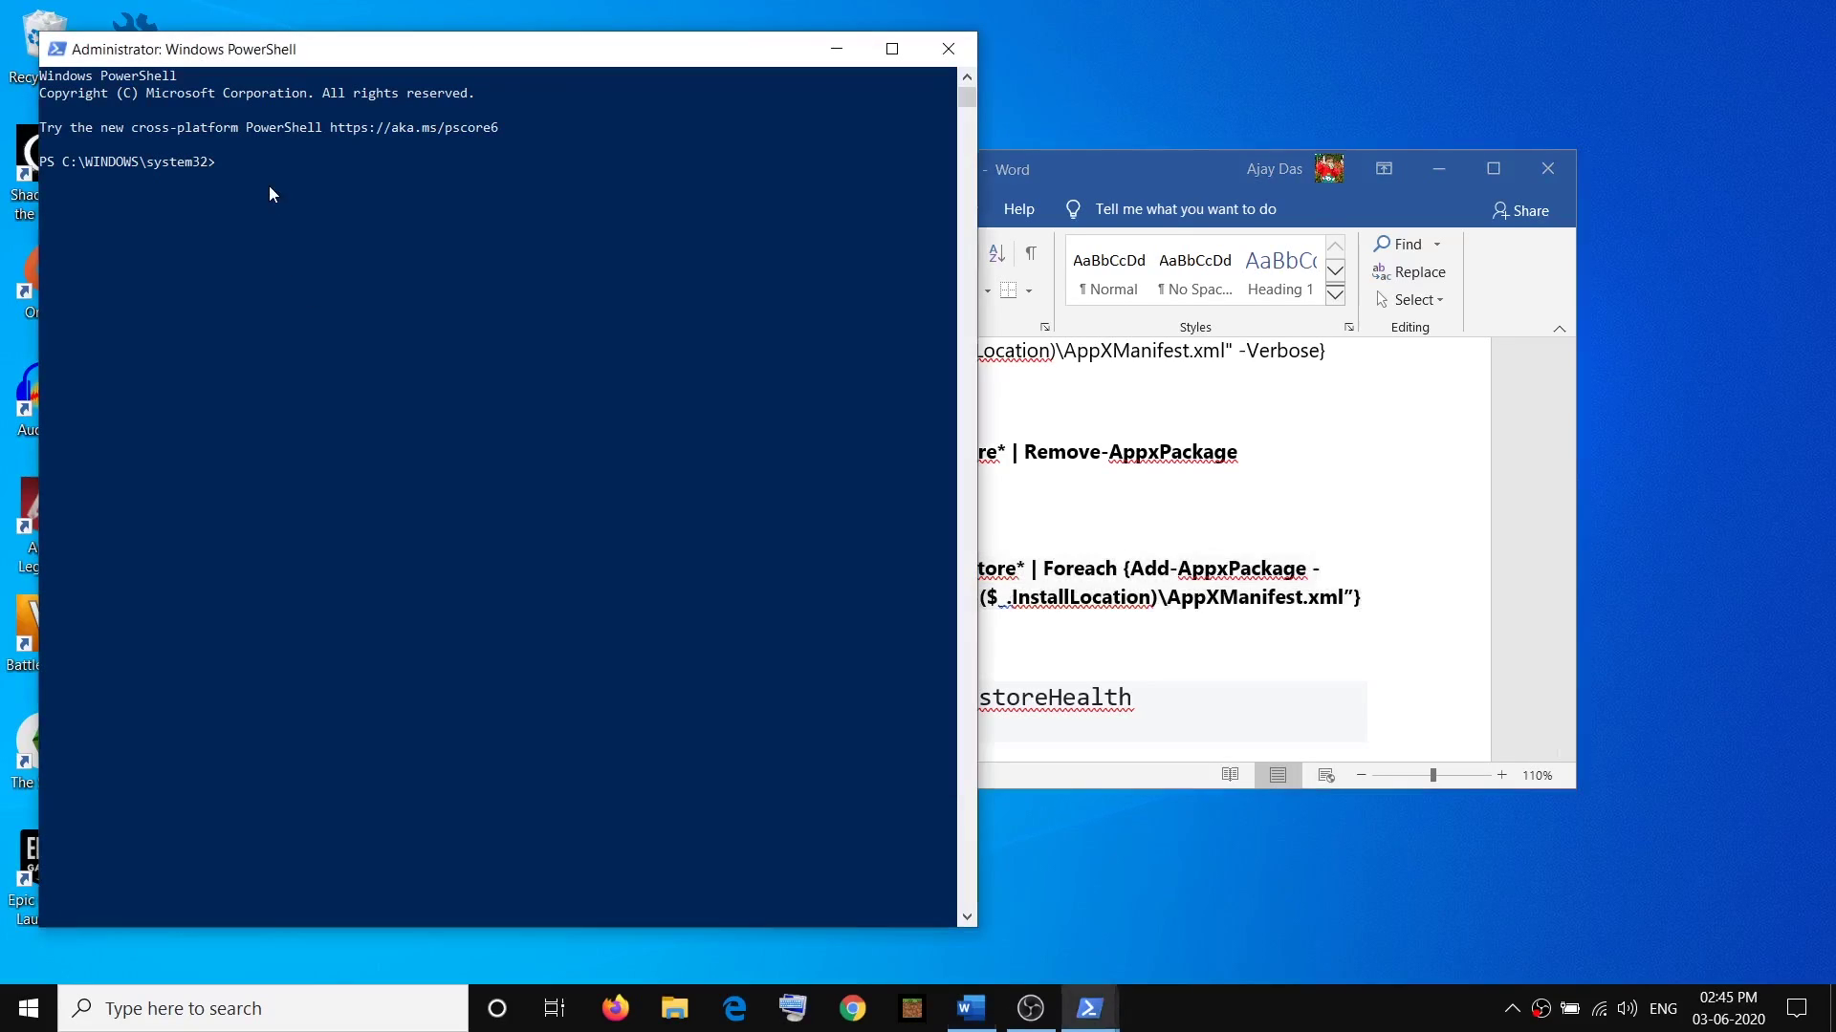
right_click(270, 190)
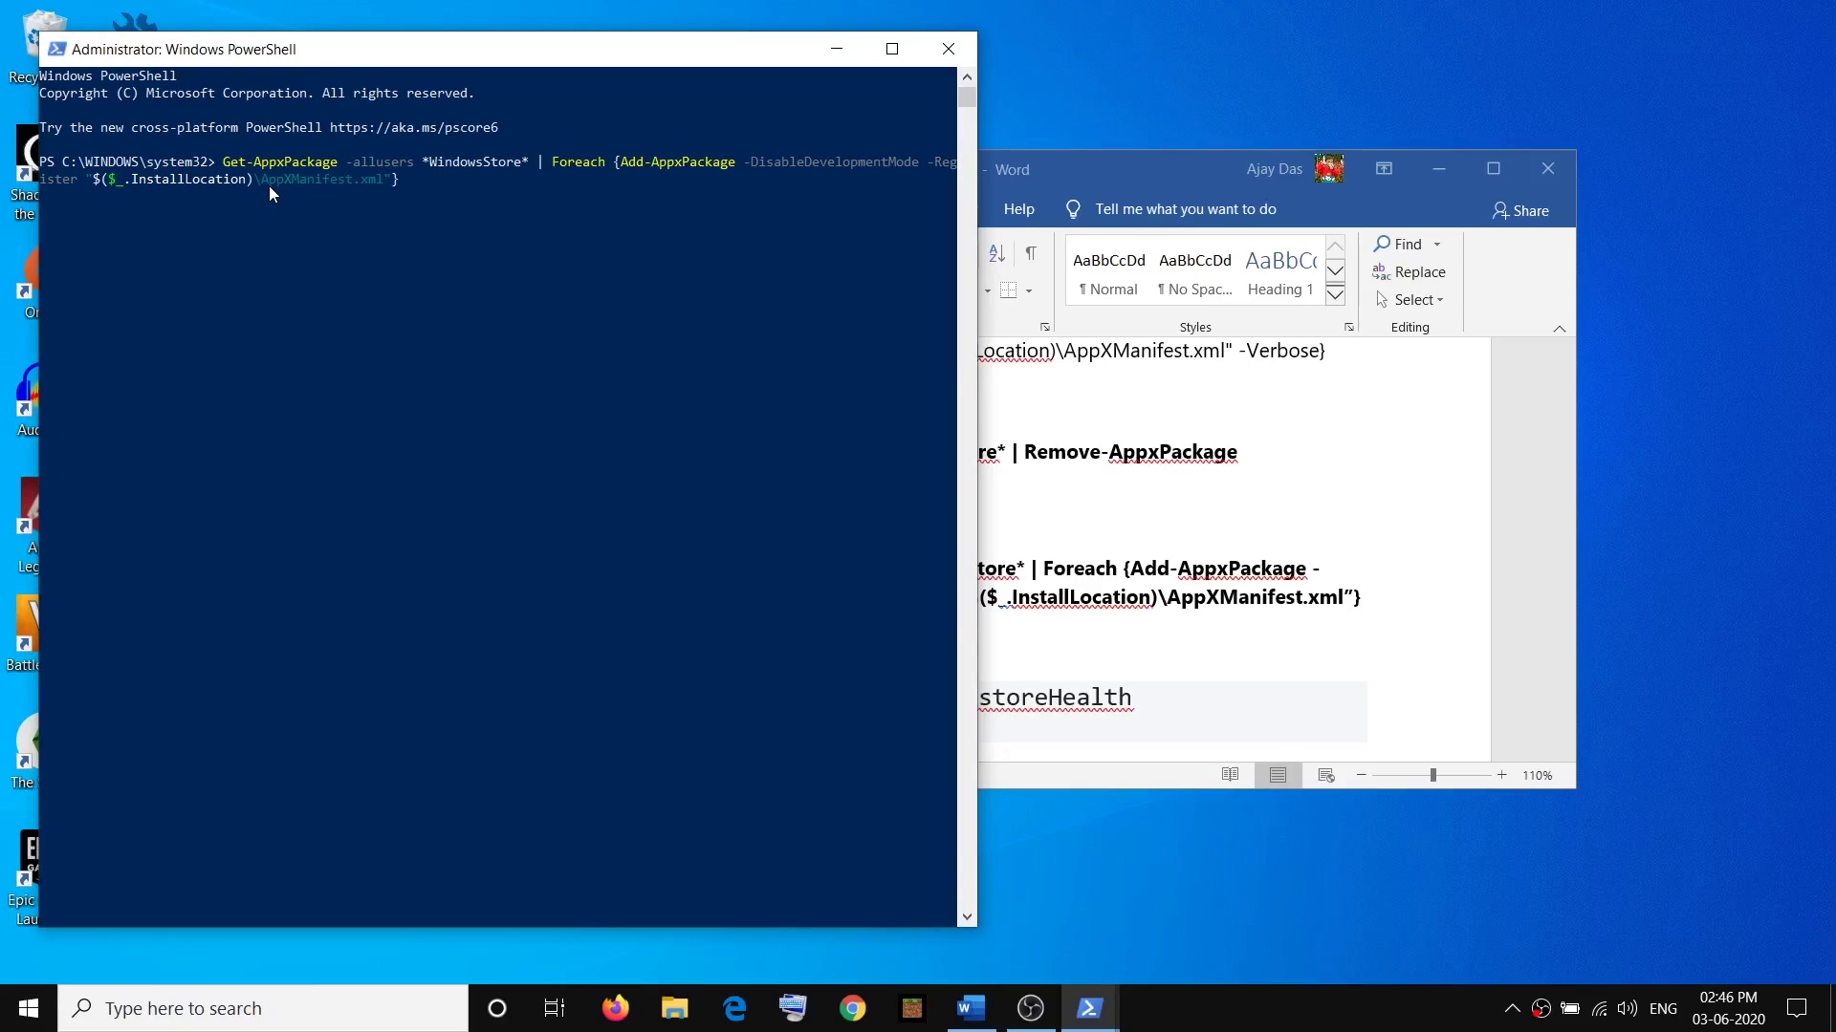
key("Return")
Search 'store' and open Microsoft Store to confirm it launches
left_click(256, 999)
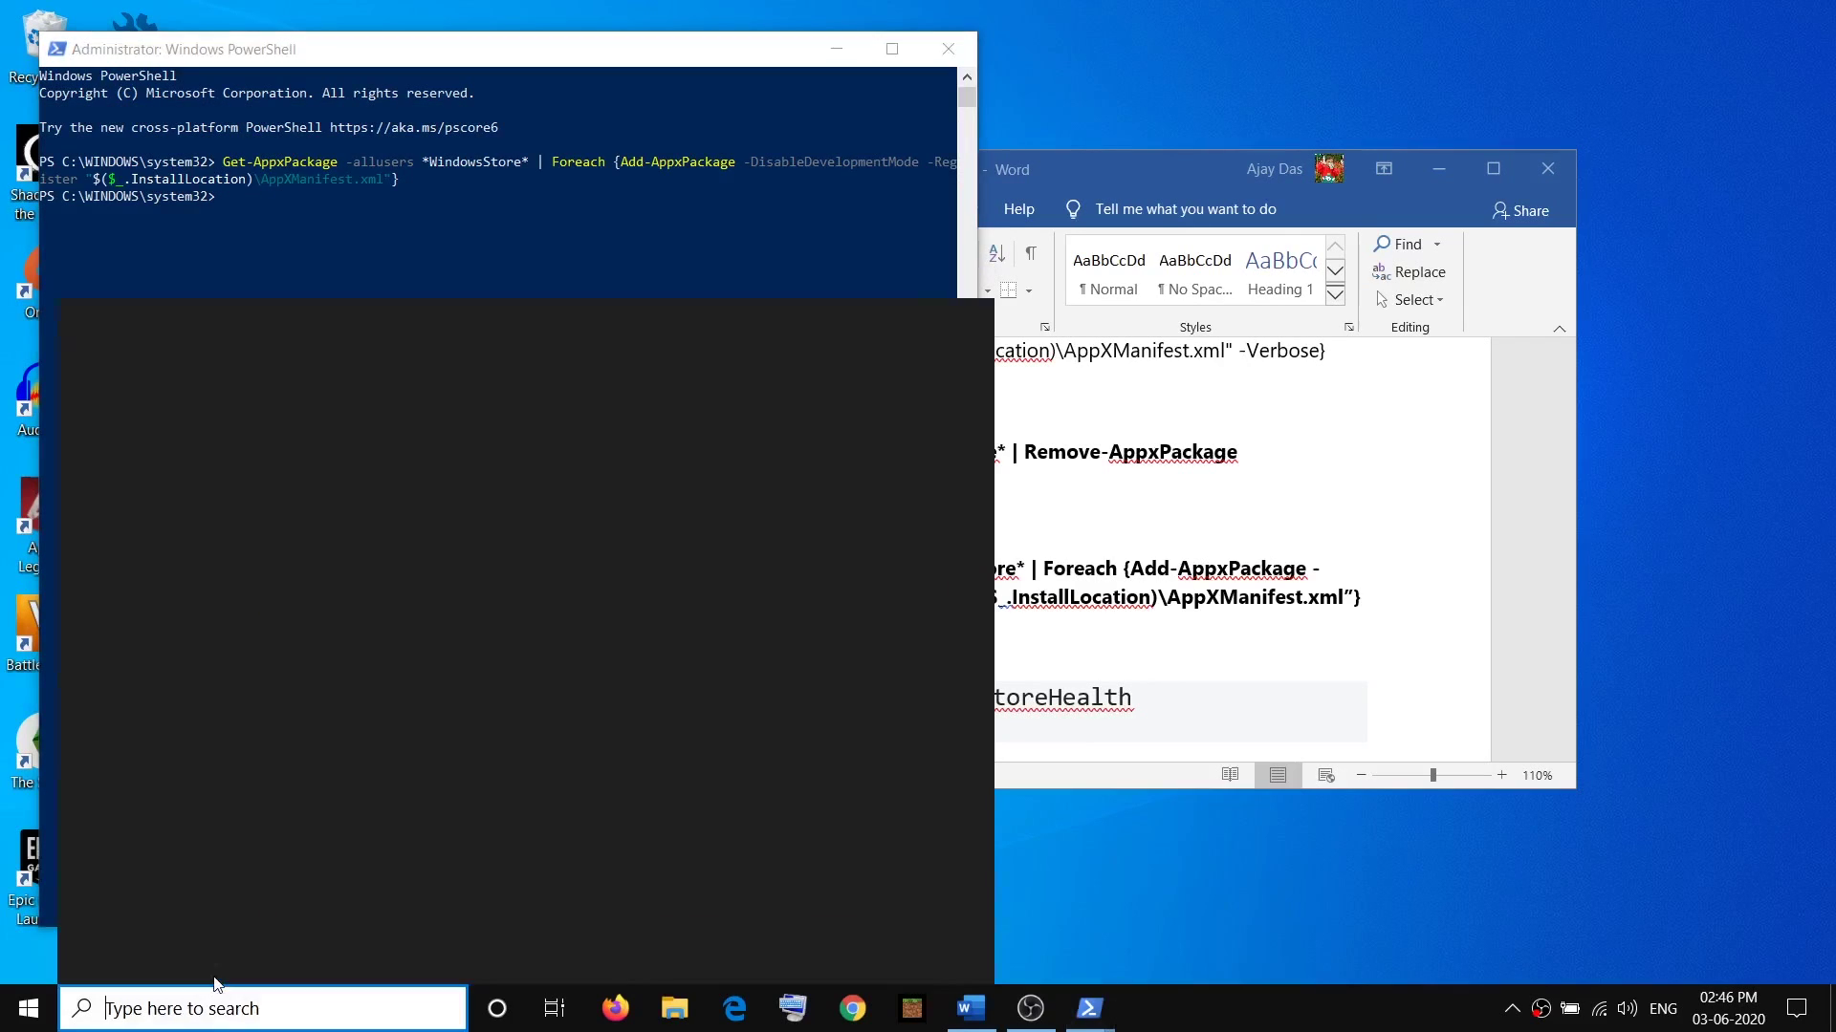
type("store")
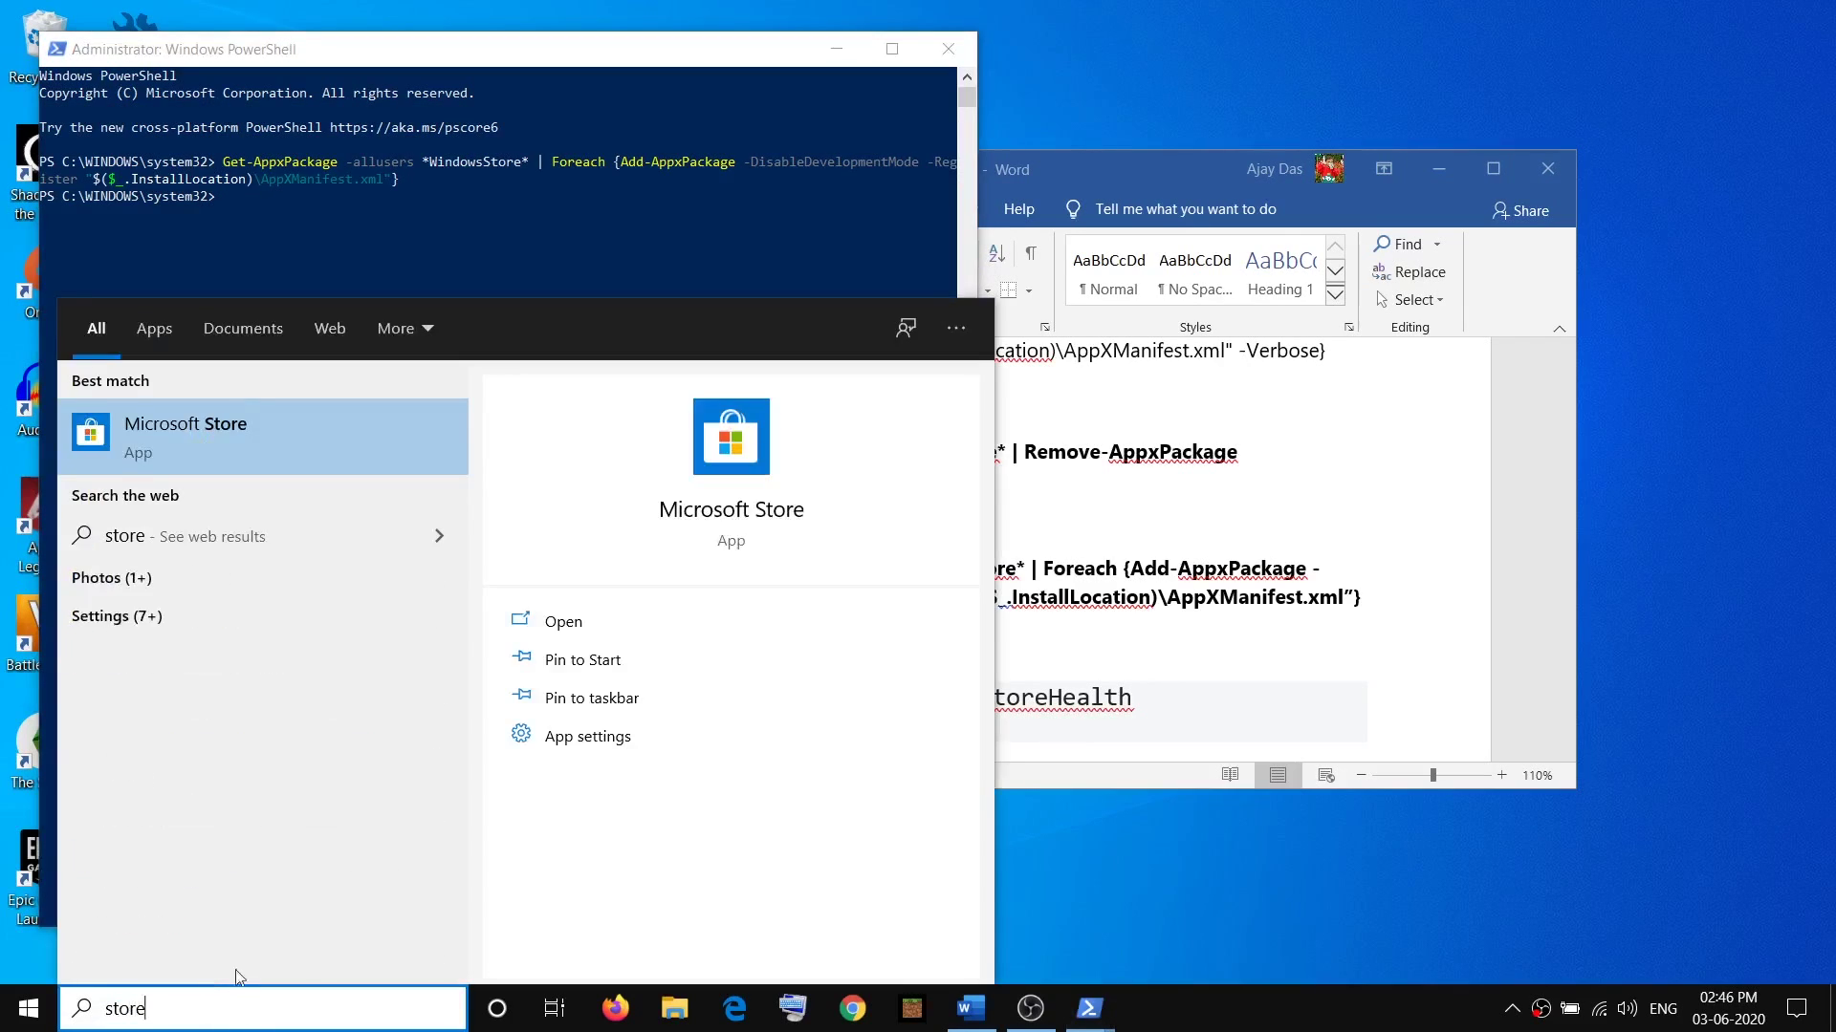
left_click(187, 437)
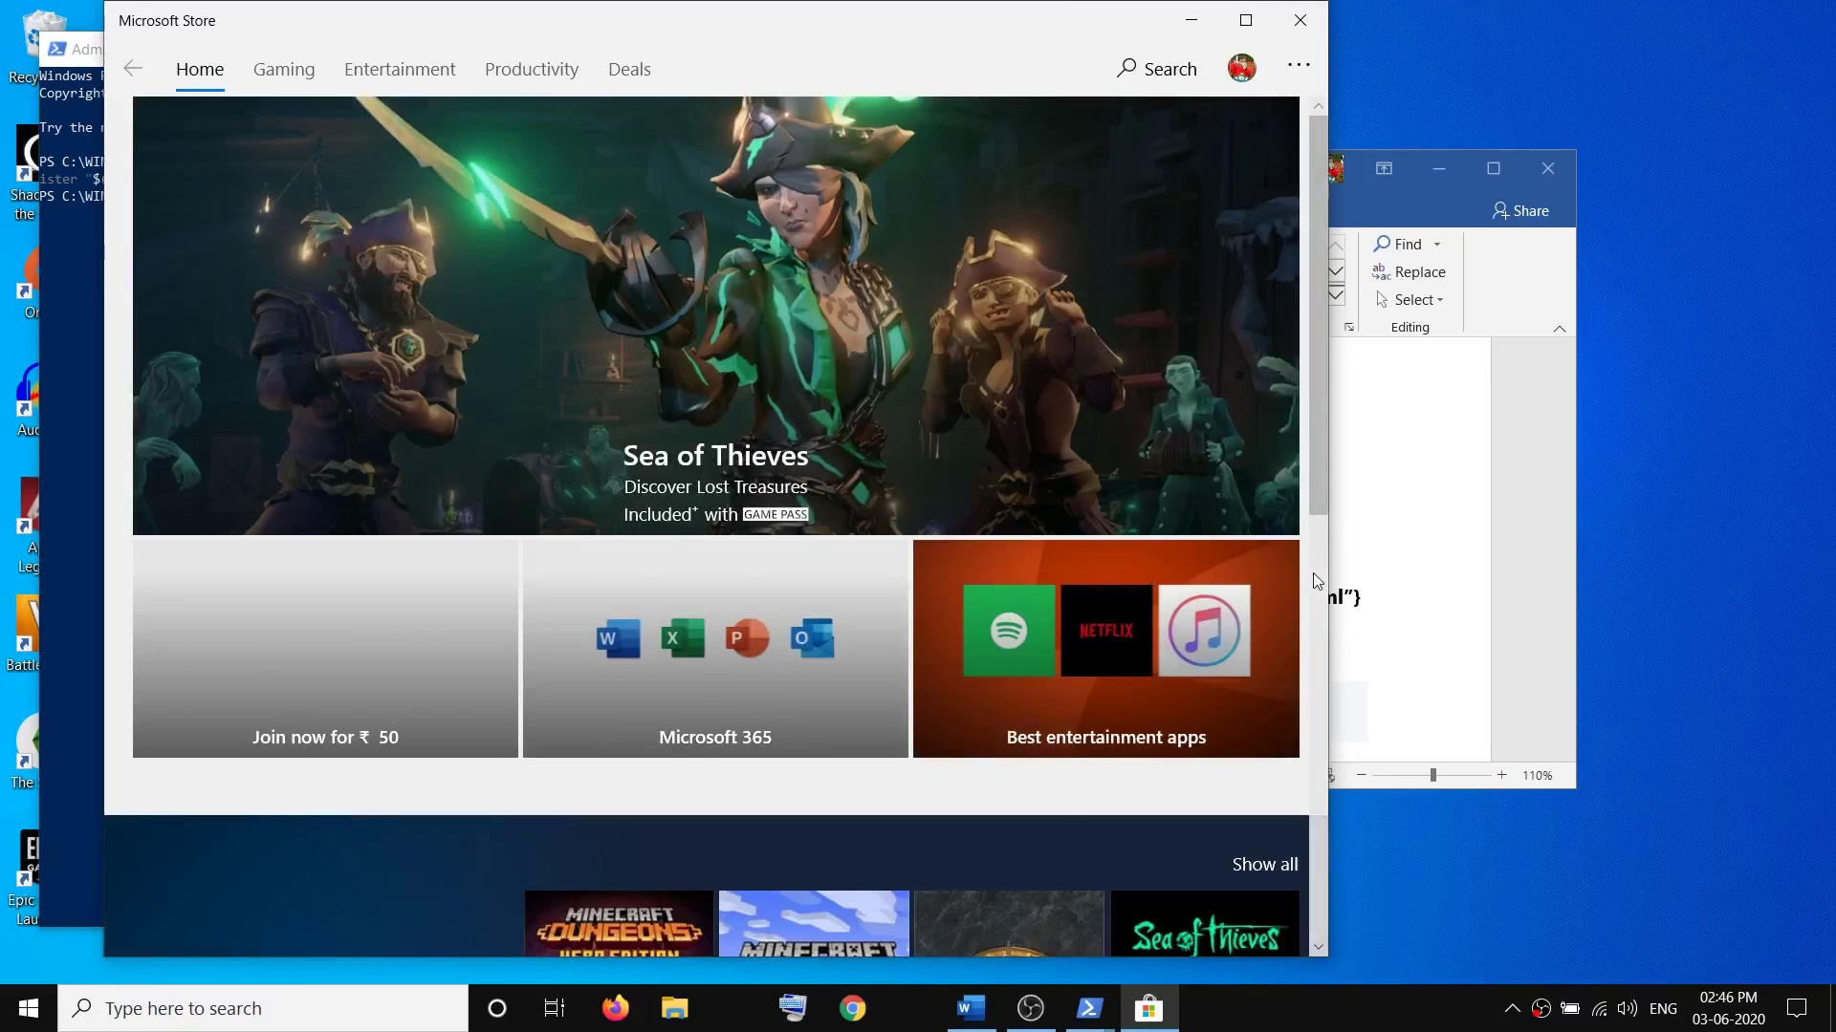
left_click(1377, 584)
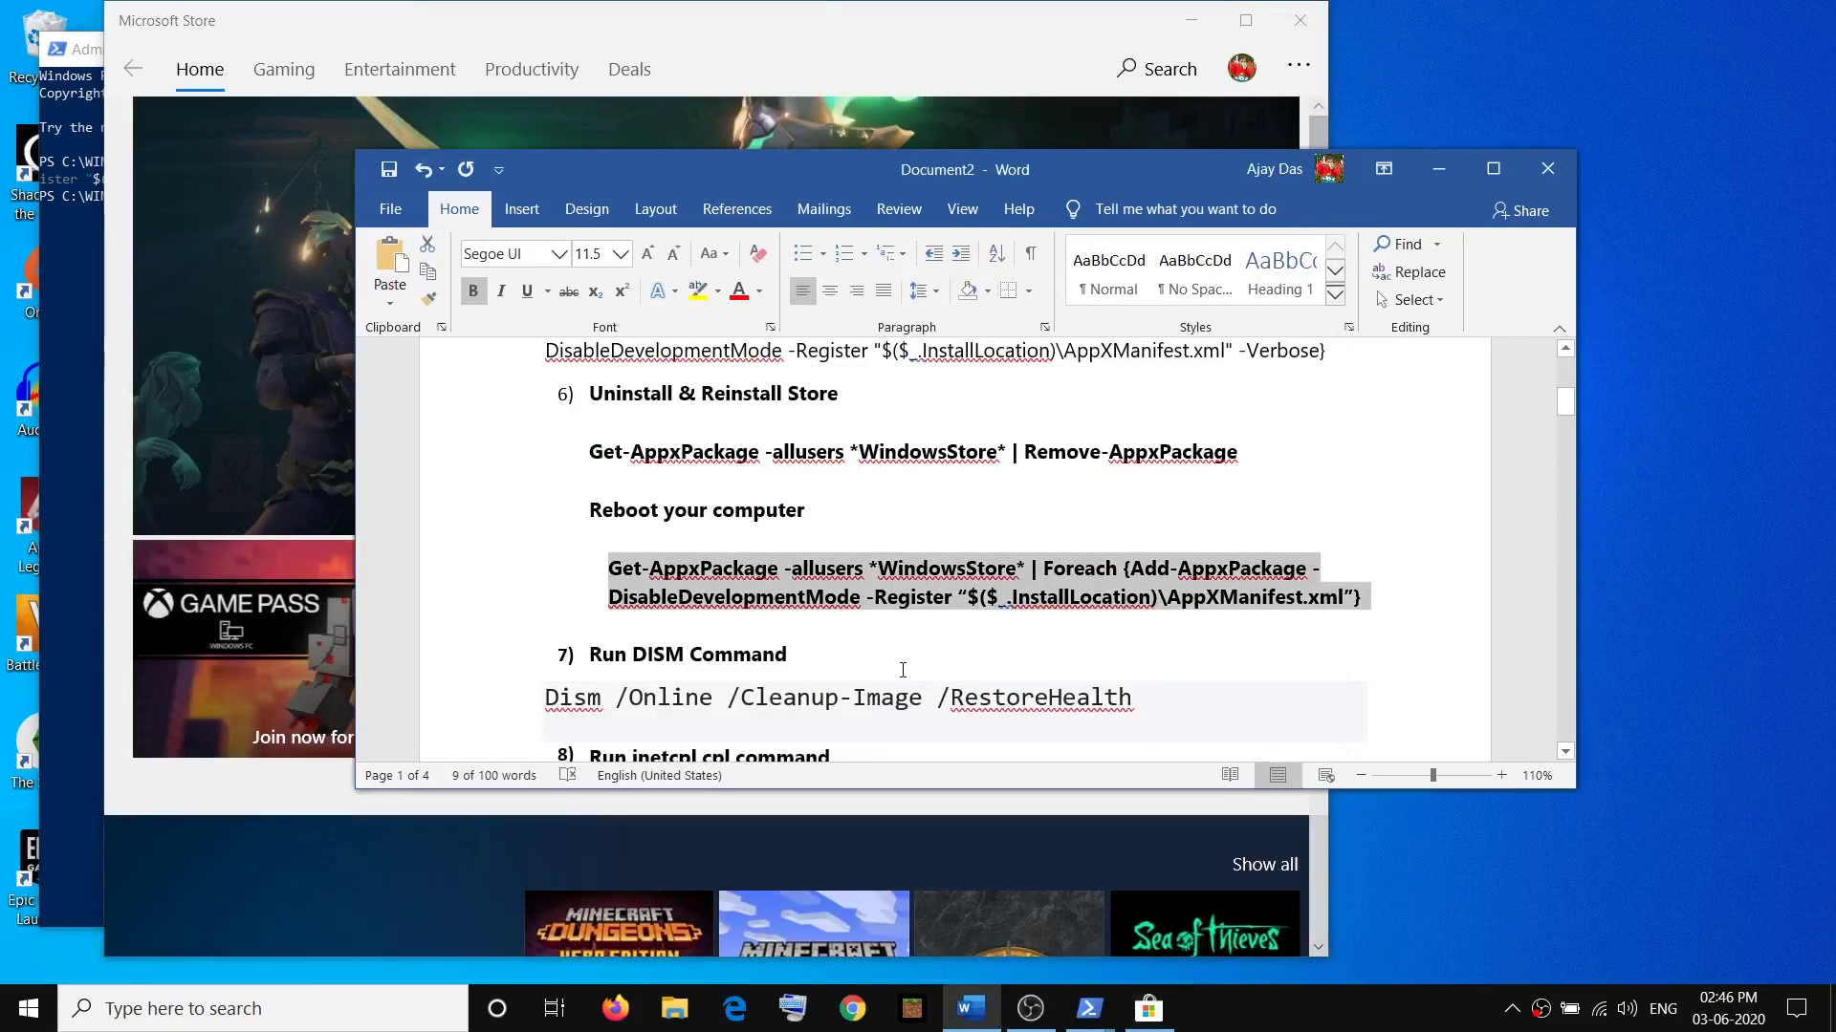
Copy Dism /Online /Cleanup-Image /RestoreHealth from the notes and run it in admin PowerShell
scroll(842, 631, "down", 2)
left_click_drag(545, 572, 1104, 587)
key("ctrl+c")
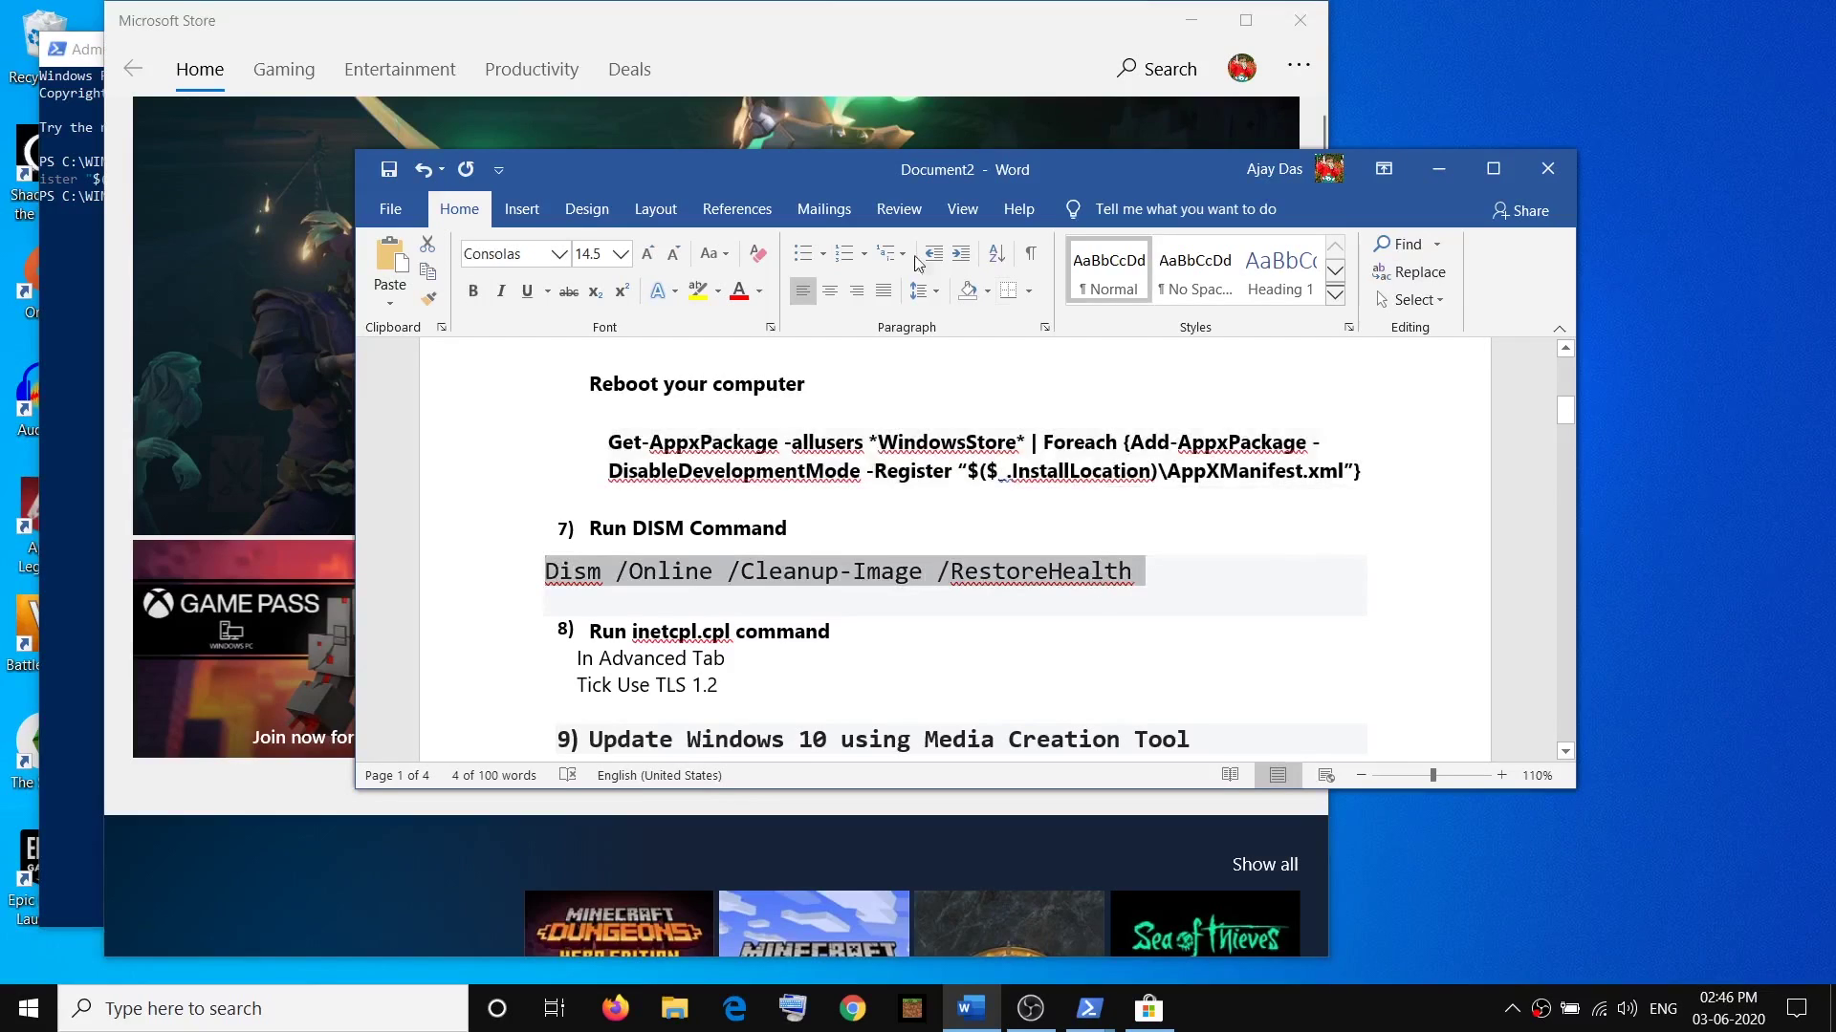
left_click(82, 297)
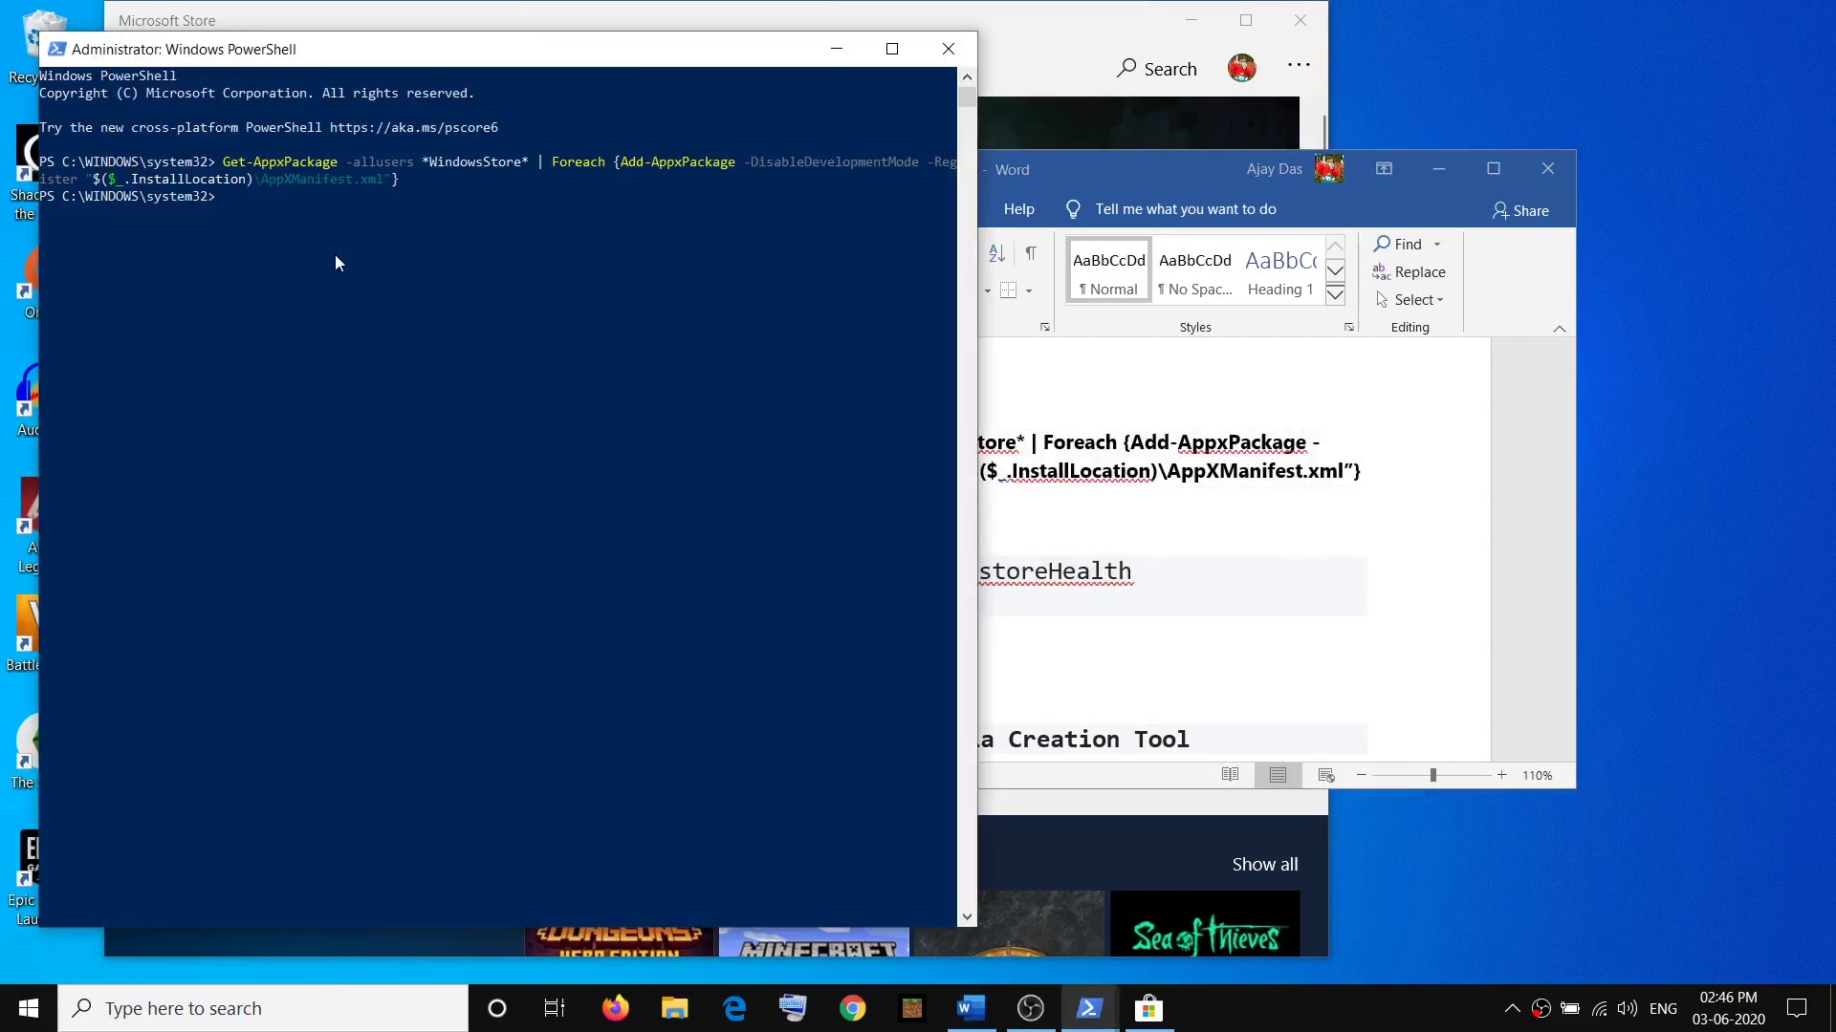
right_click(251, 221)
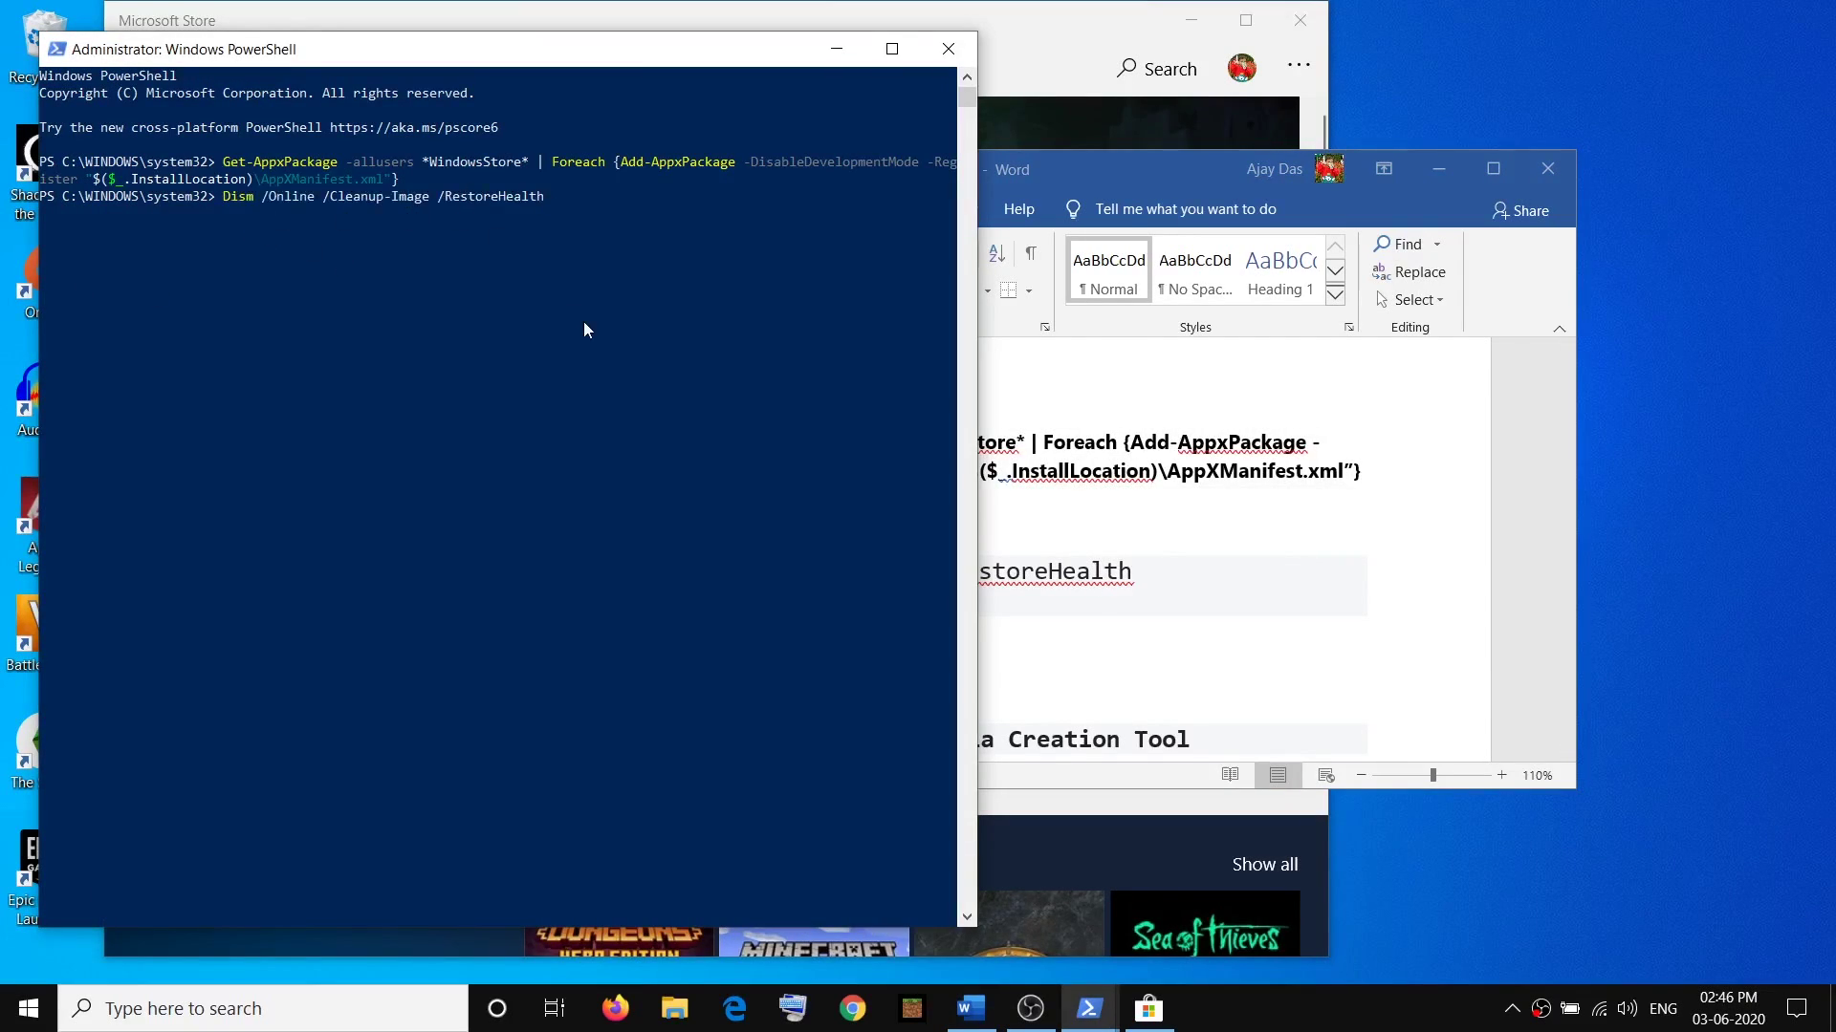
key("Return")
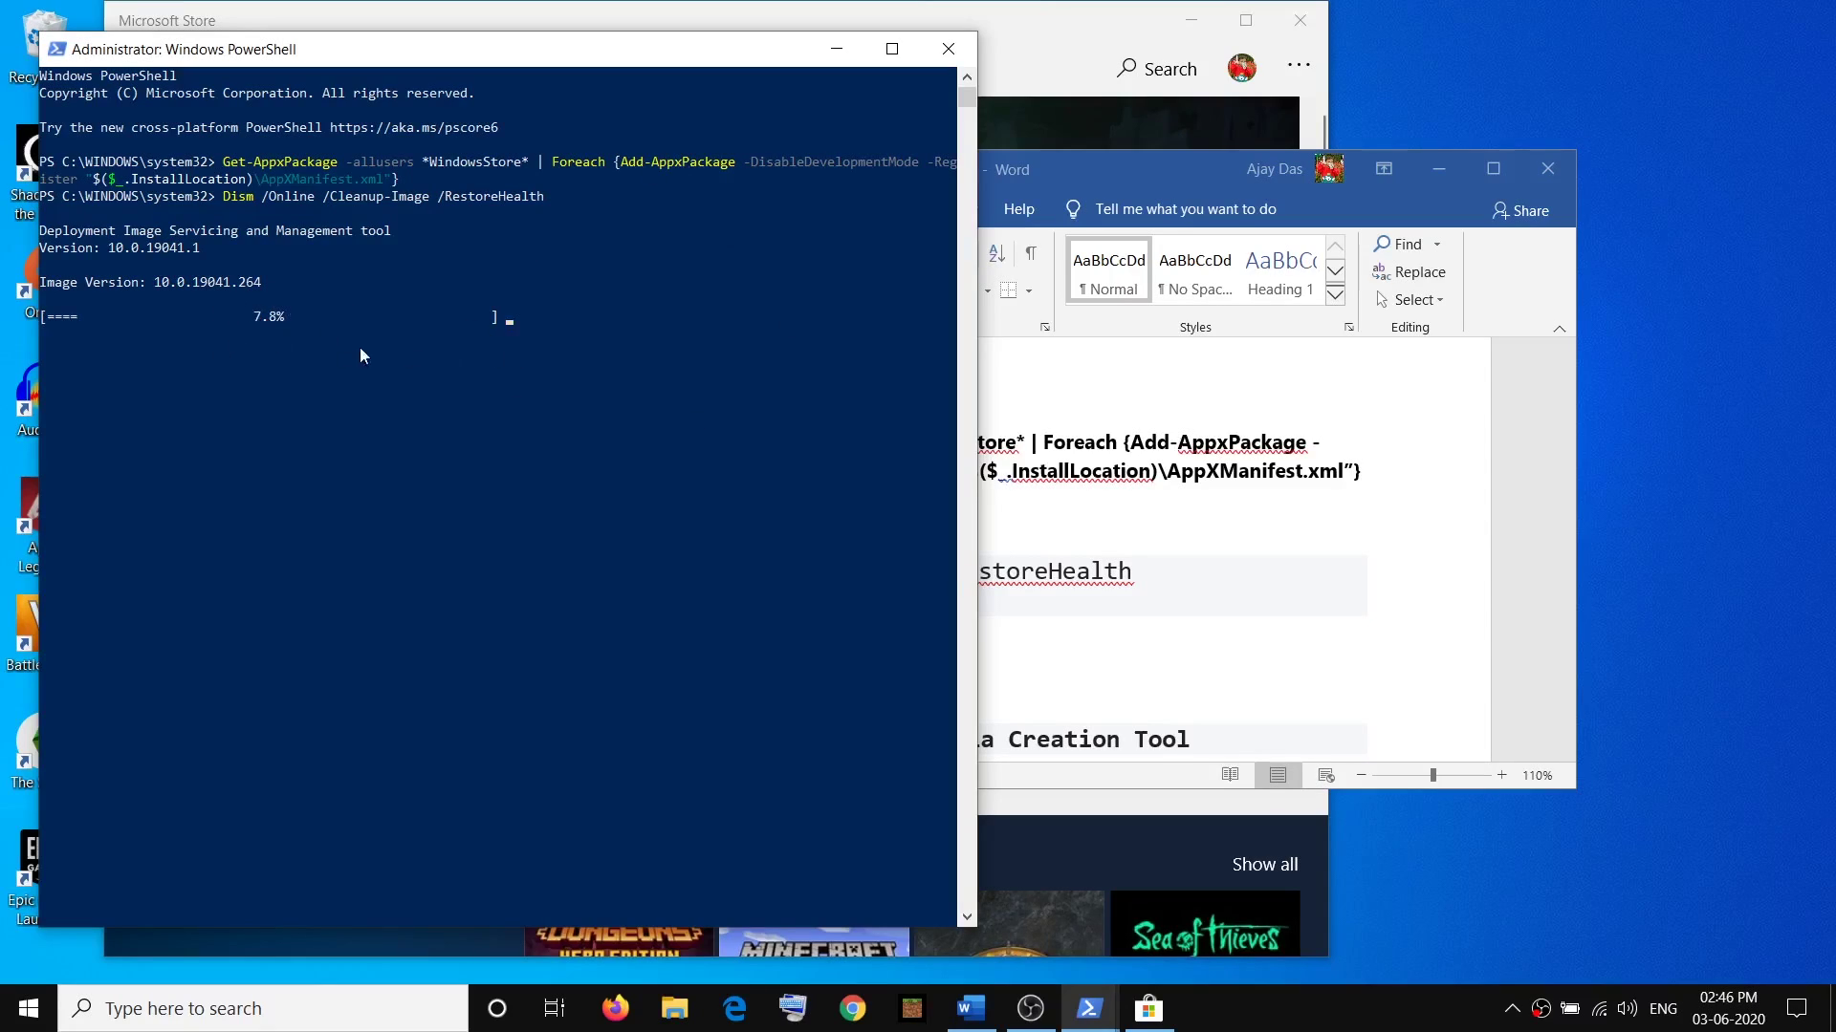
Copy inetcpl.cpl from the notes and launch Internet Properties through the Run dialog
left_click(1175, 592)
scroll(746, 615, "down", 2)
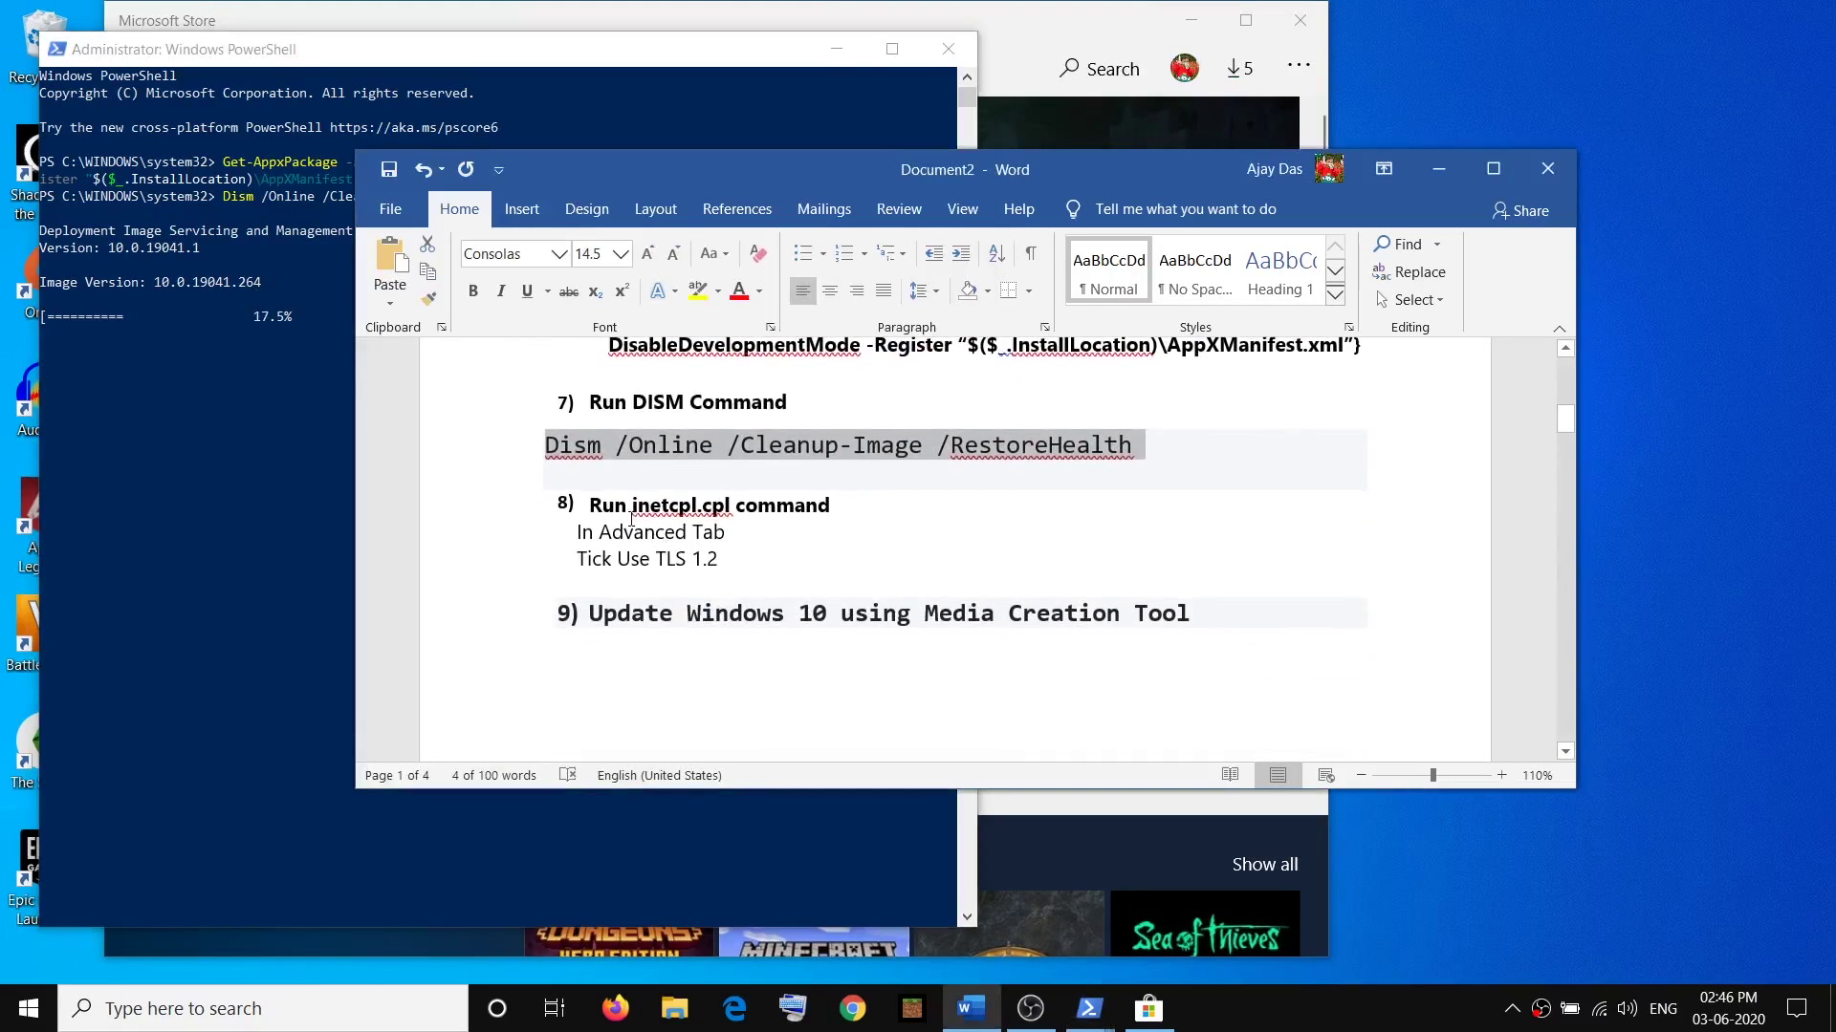
left_click_drag(629, 504, 724, 514)
key("ctrl+c")
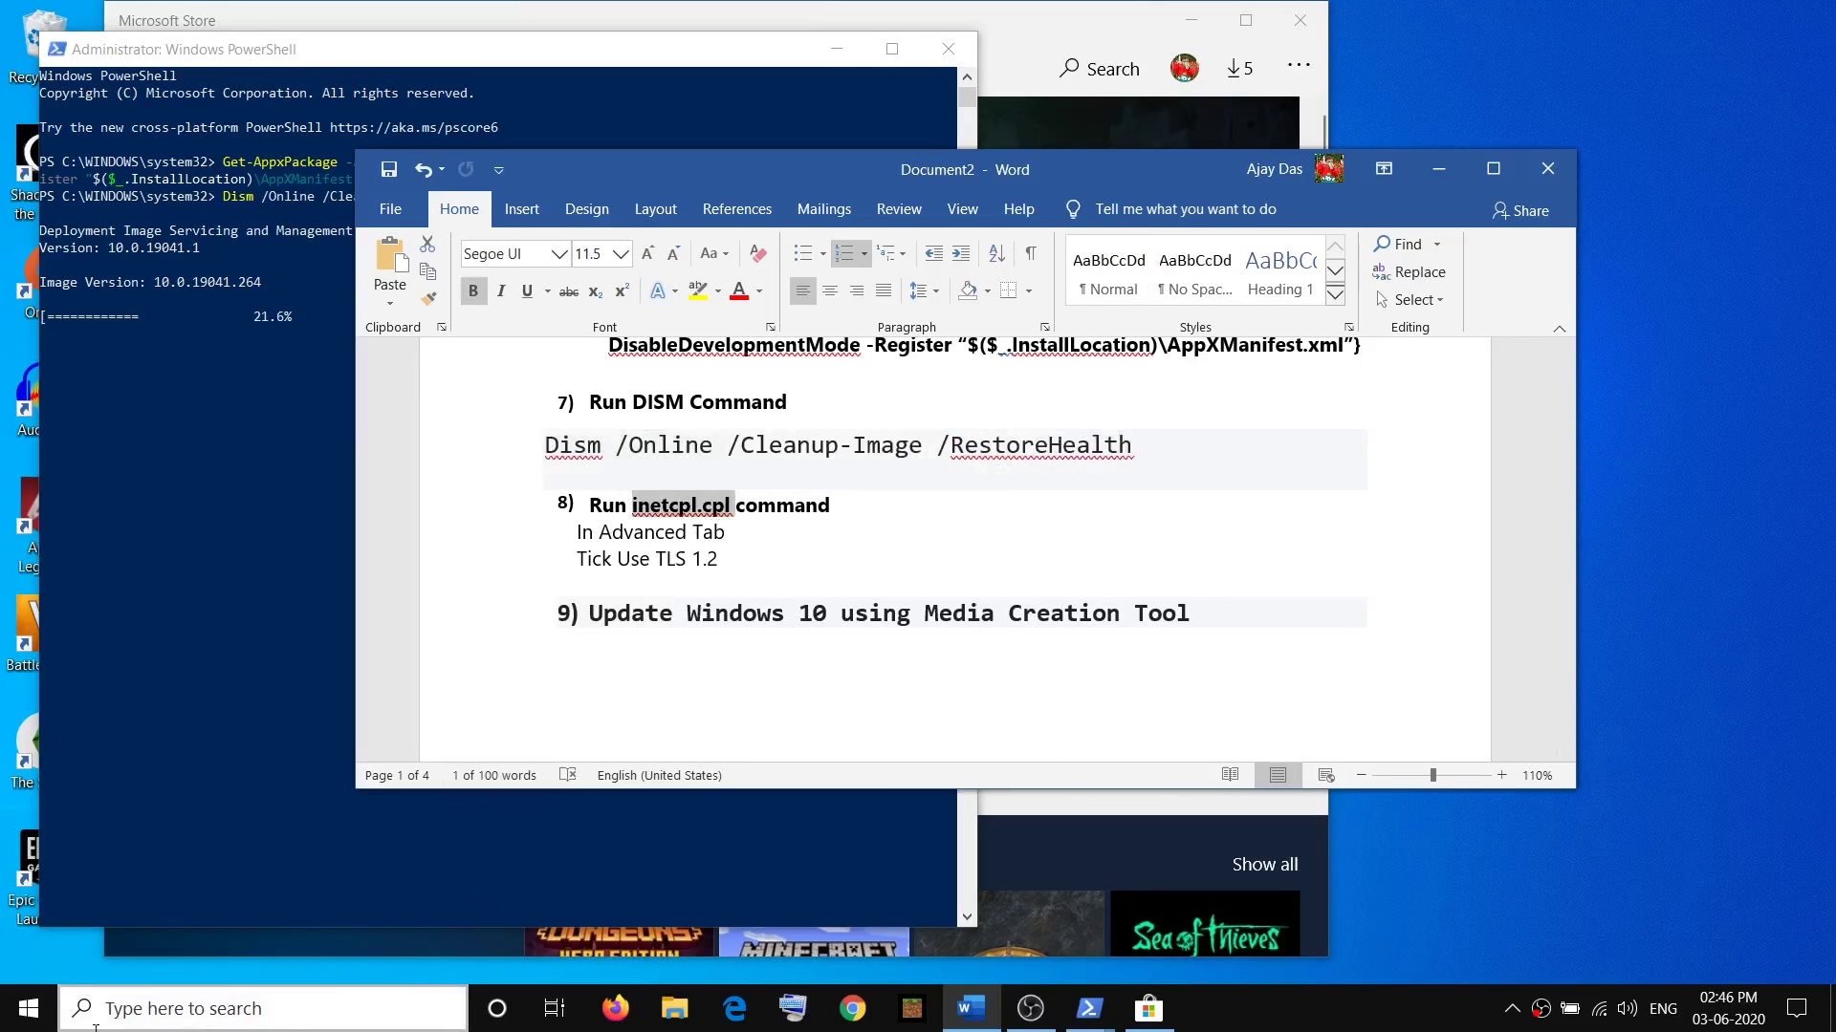
left_click(139, 1008)
type("run")
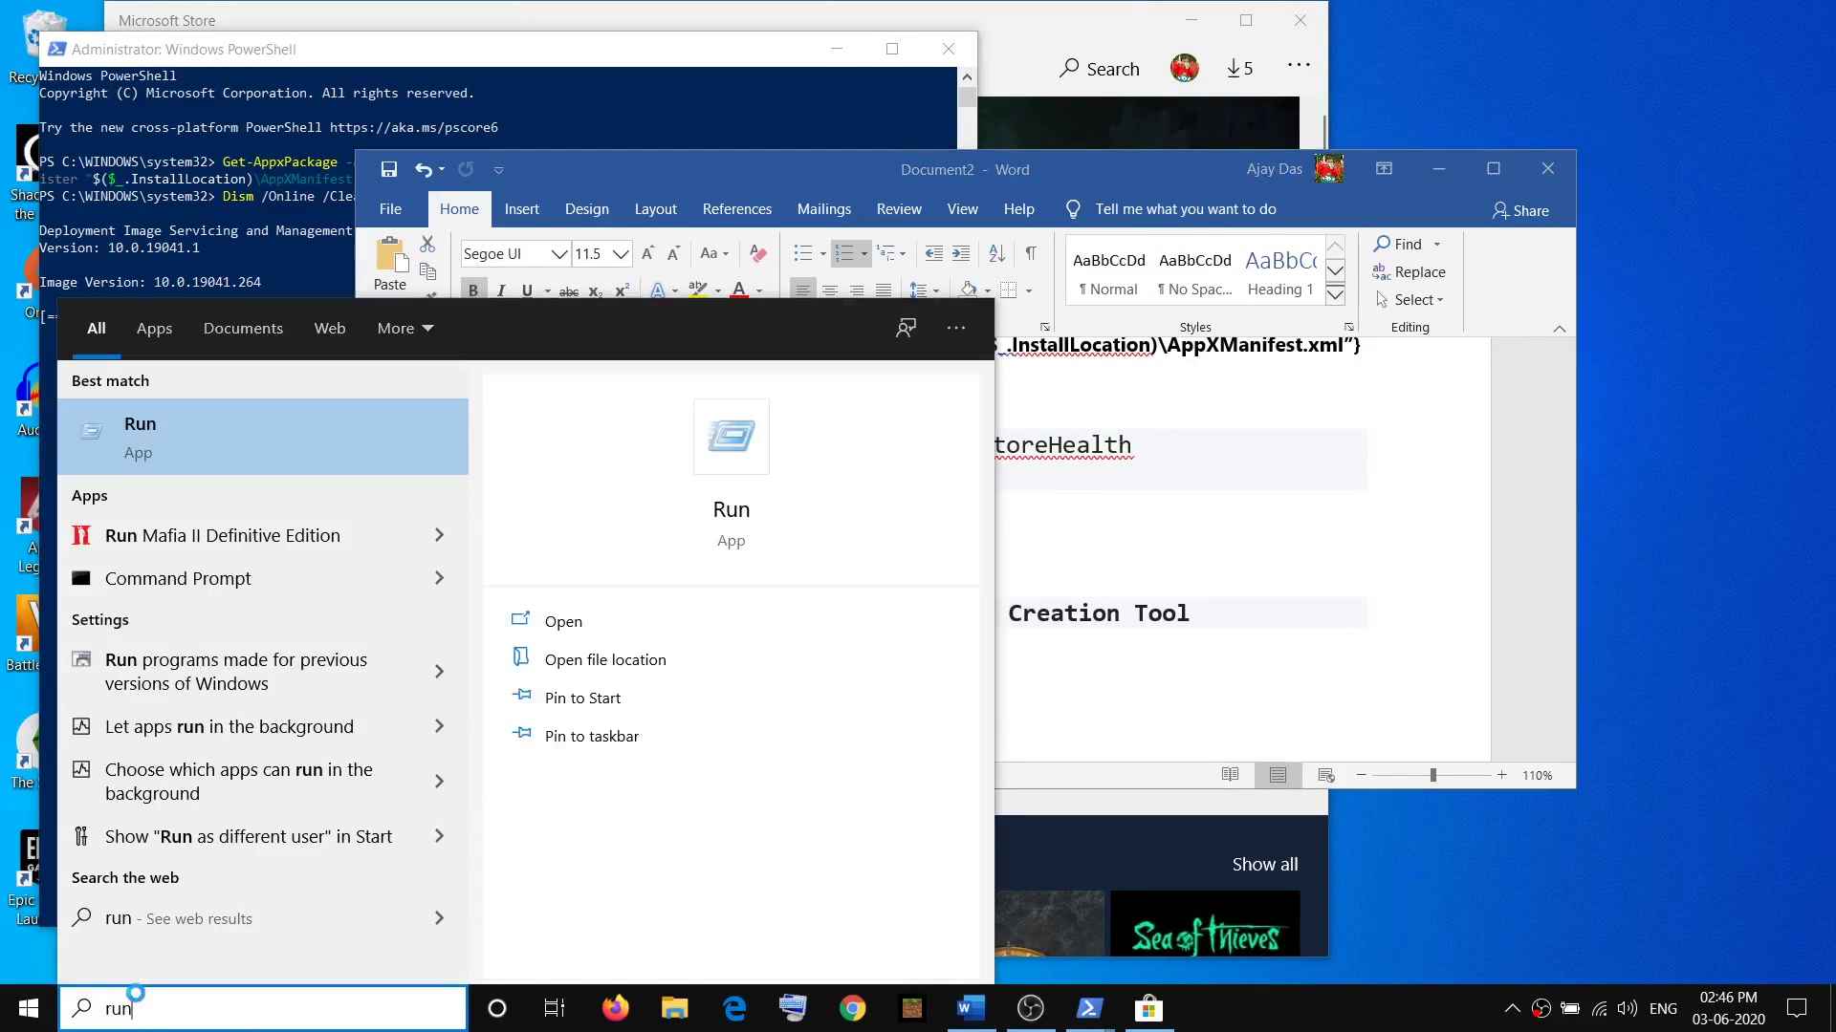
left_click(207, 450)
key("alt+Tab")
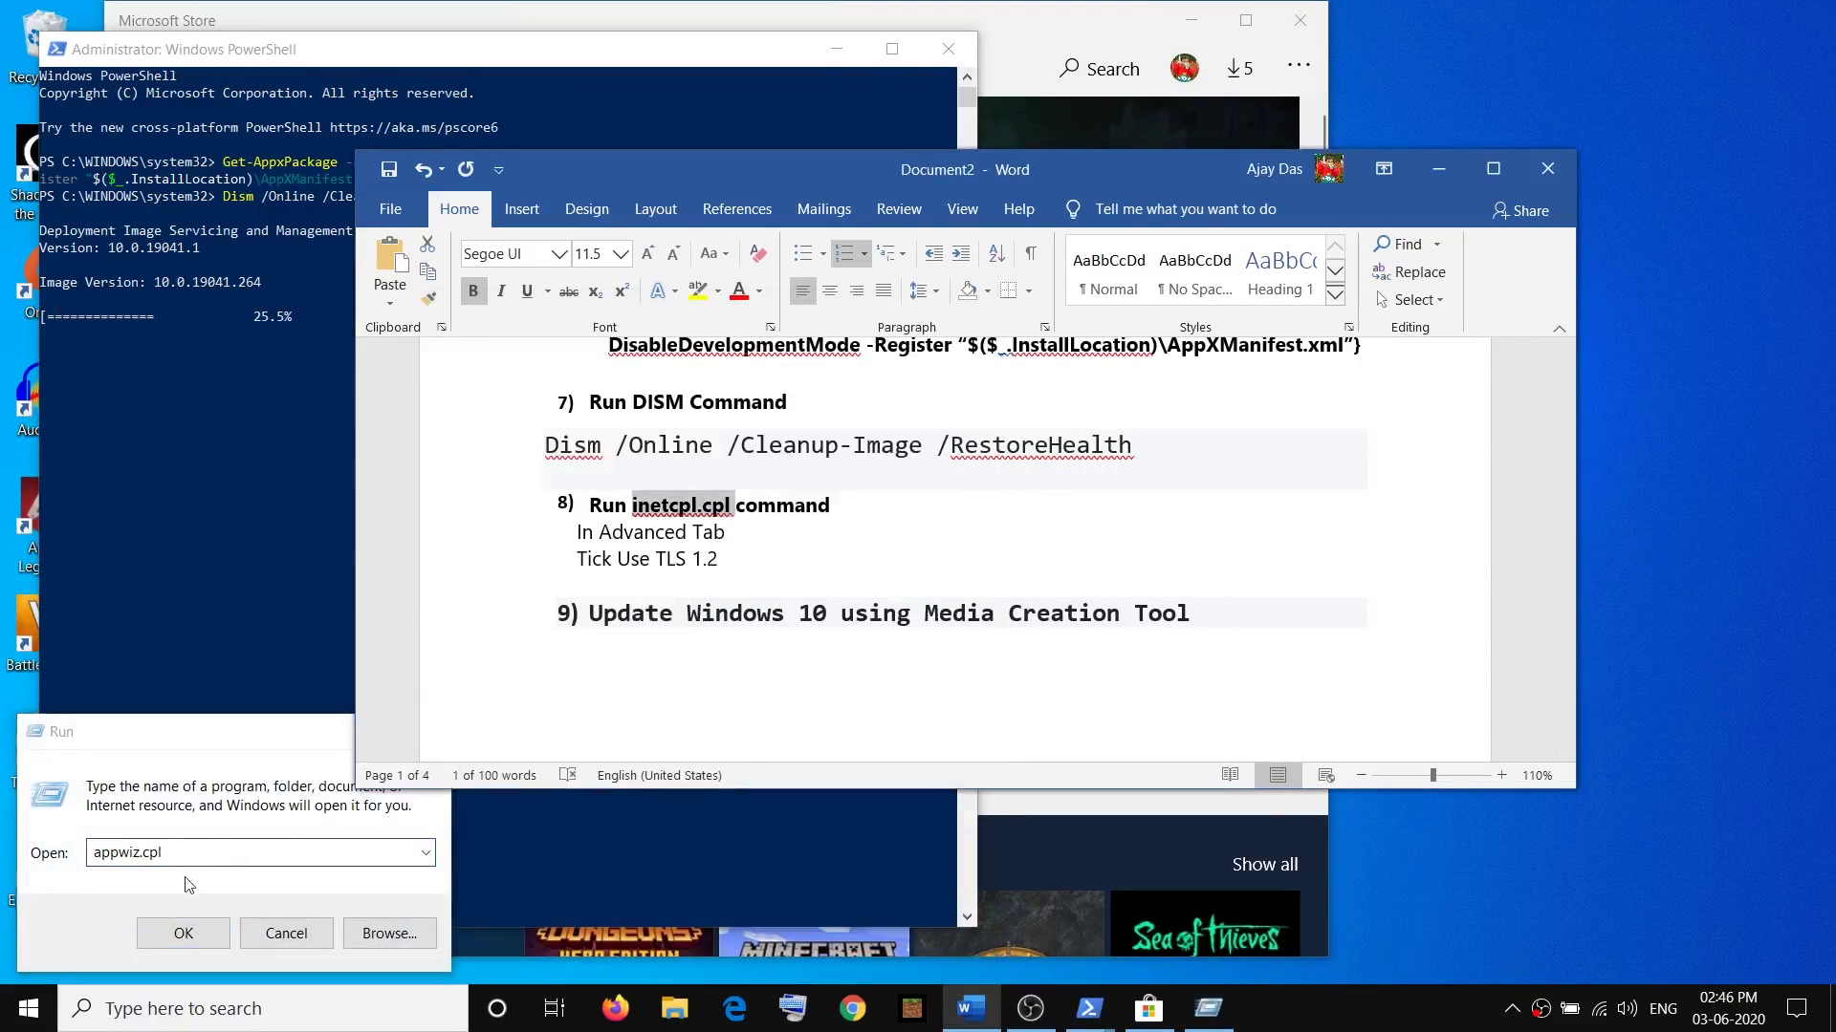
key("alt+Tab")
key("ctrl+v")
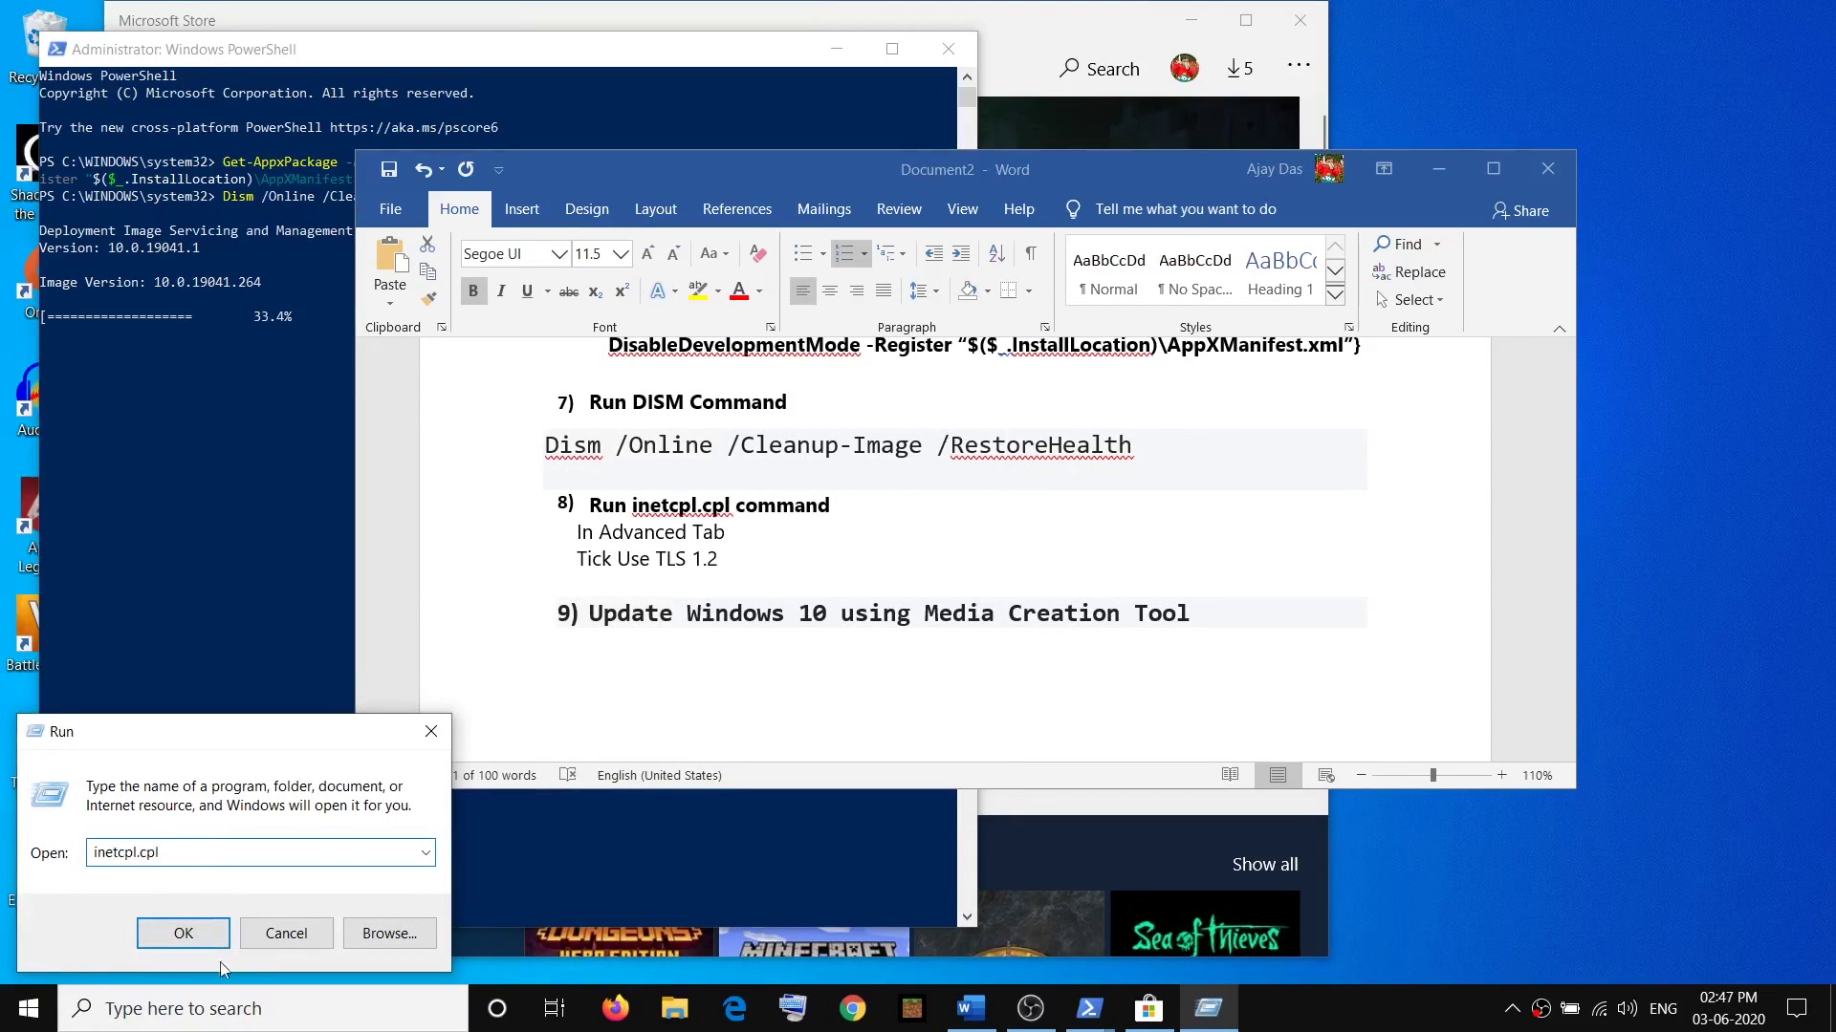
left_click(196, 935)
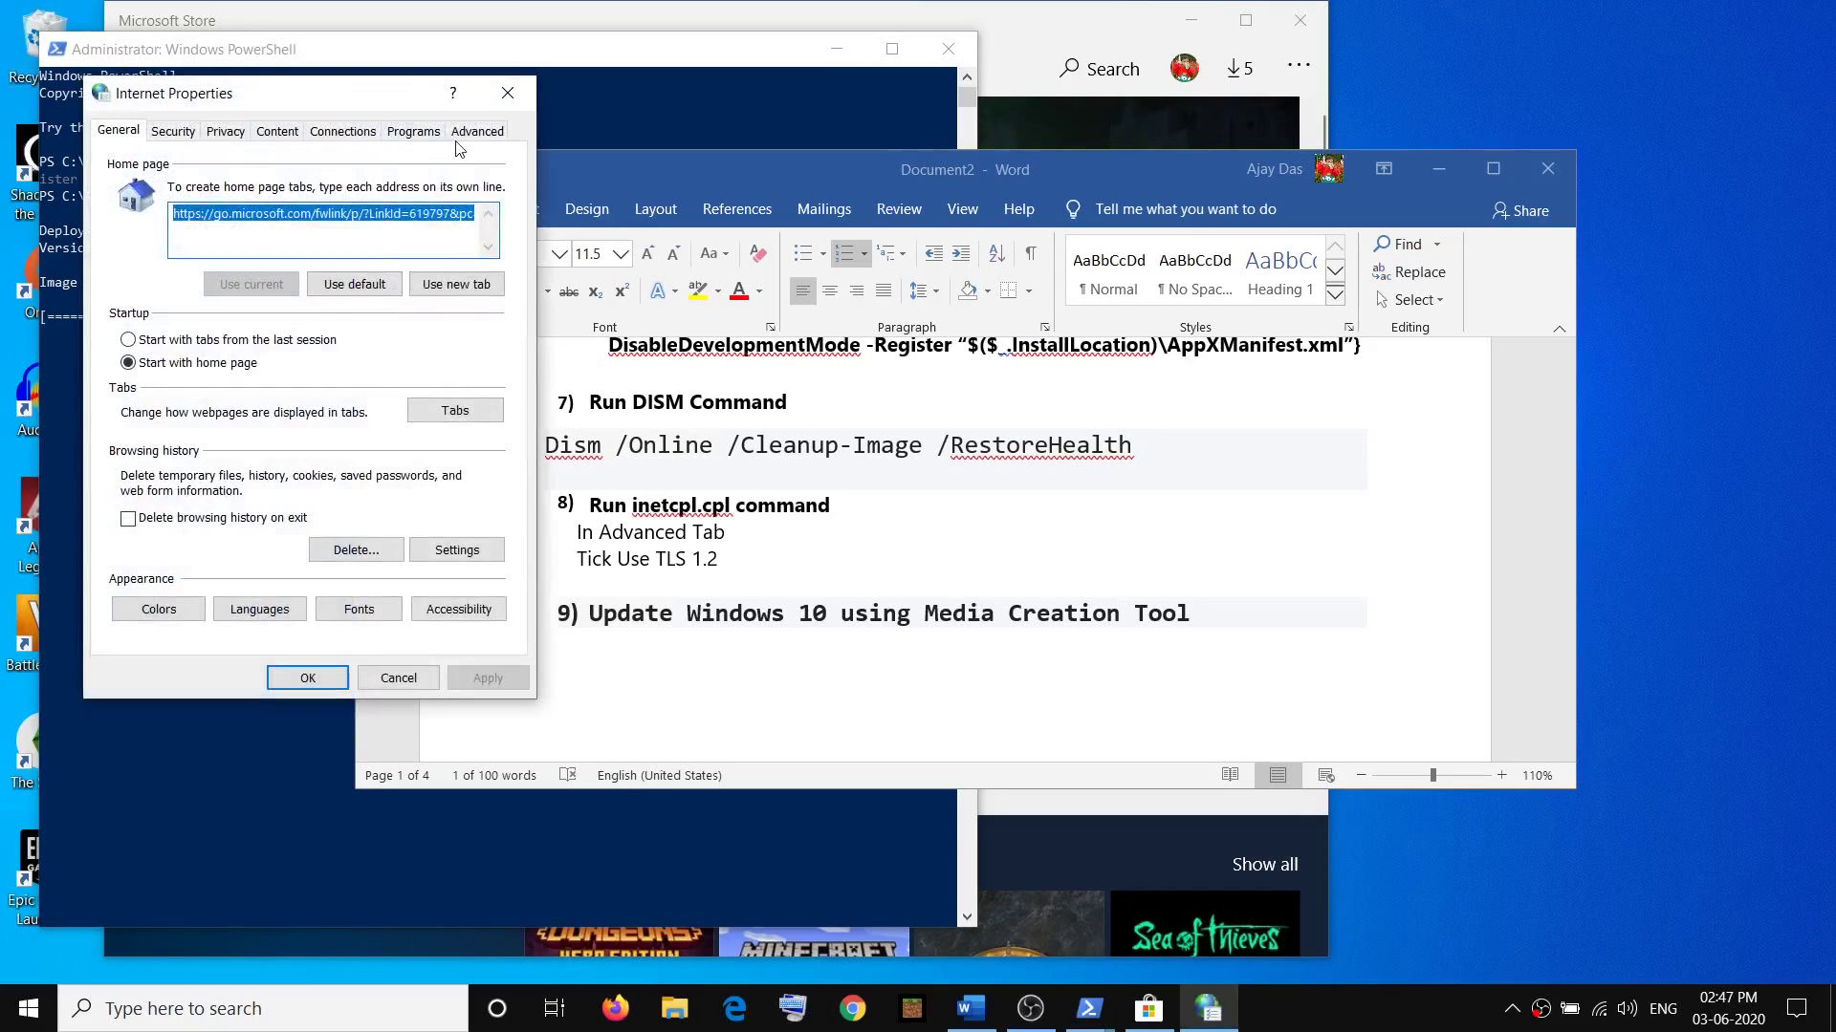
Keep Use TLS 1.2 ticked in Advanced settings, apply, and close with OK
left_click(480, 134)
scroll(334, 411, "down", 5)
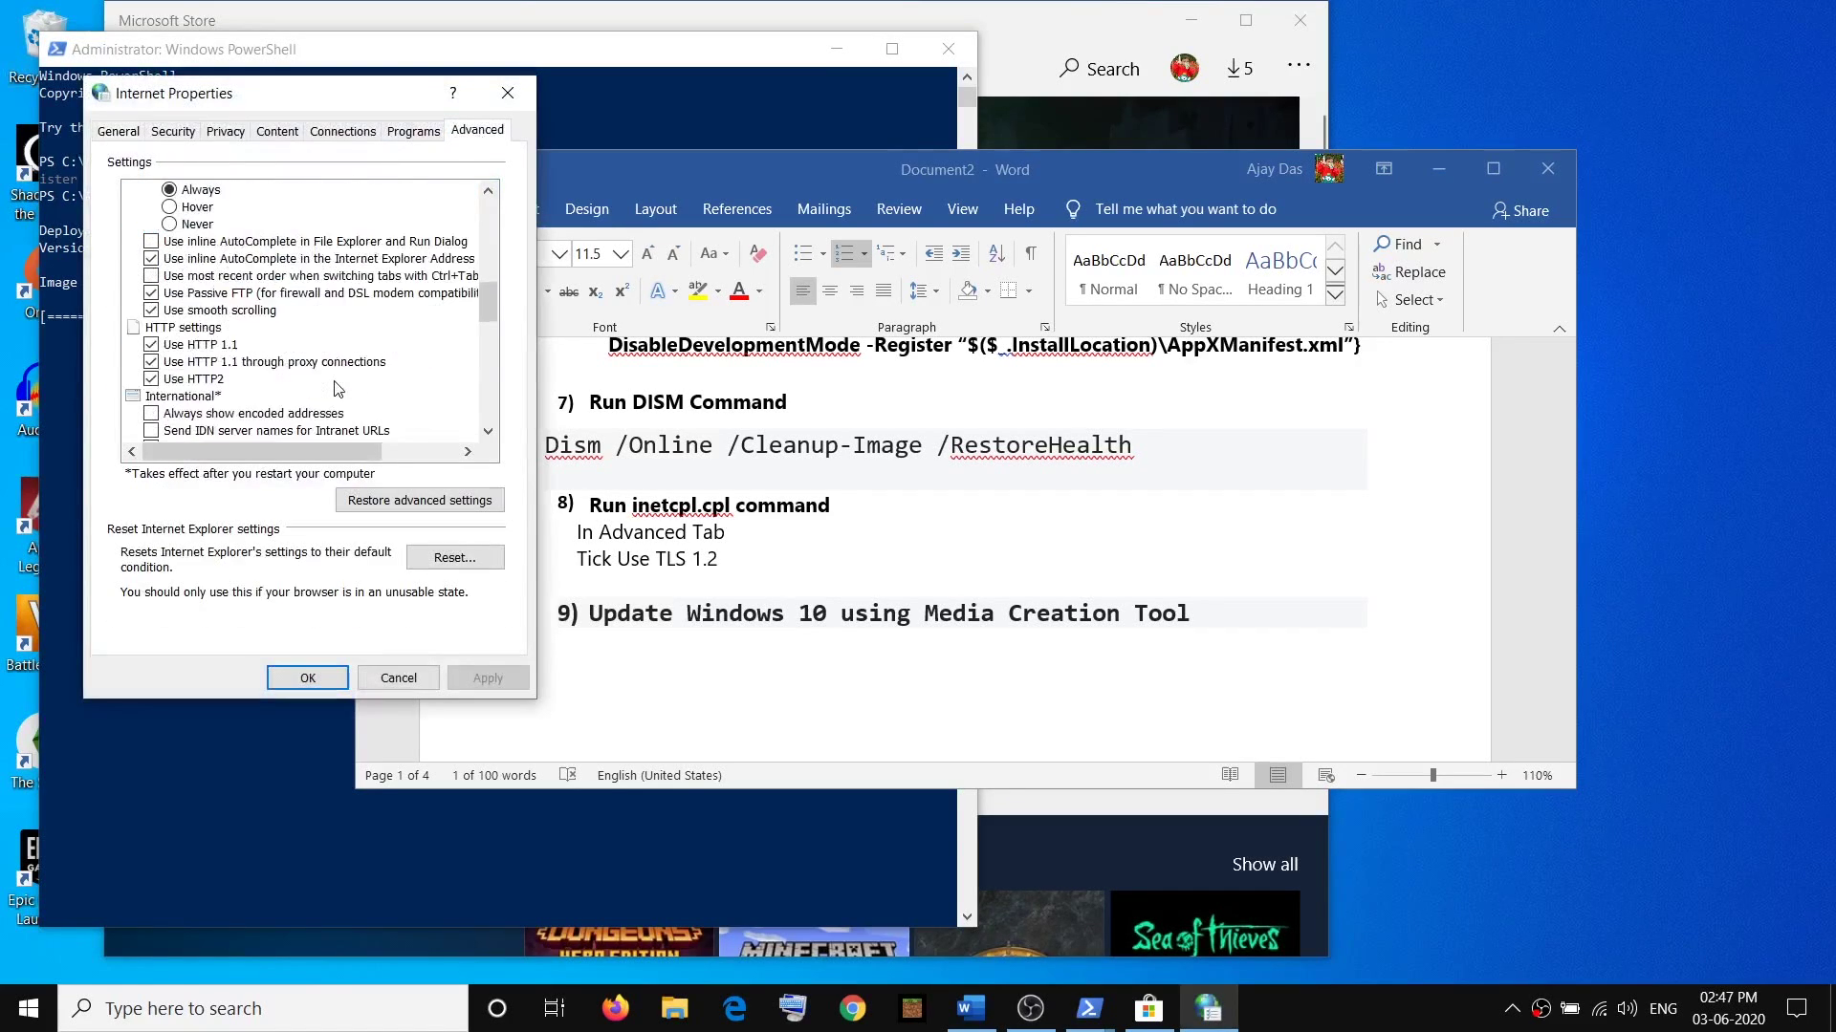
scroll(338, 388, "down", 8)
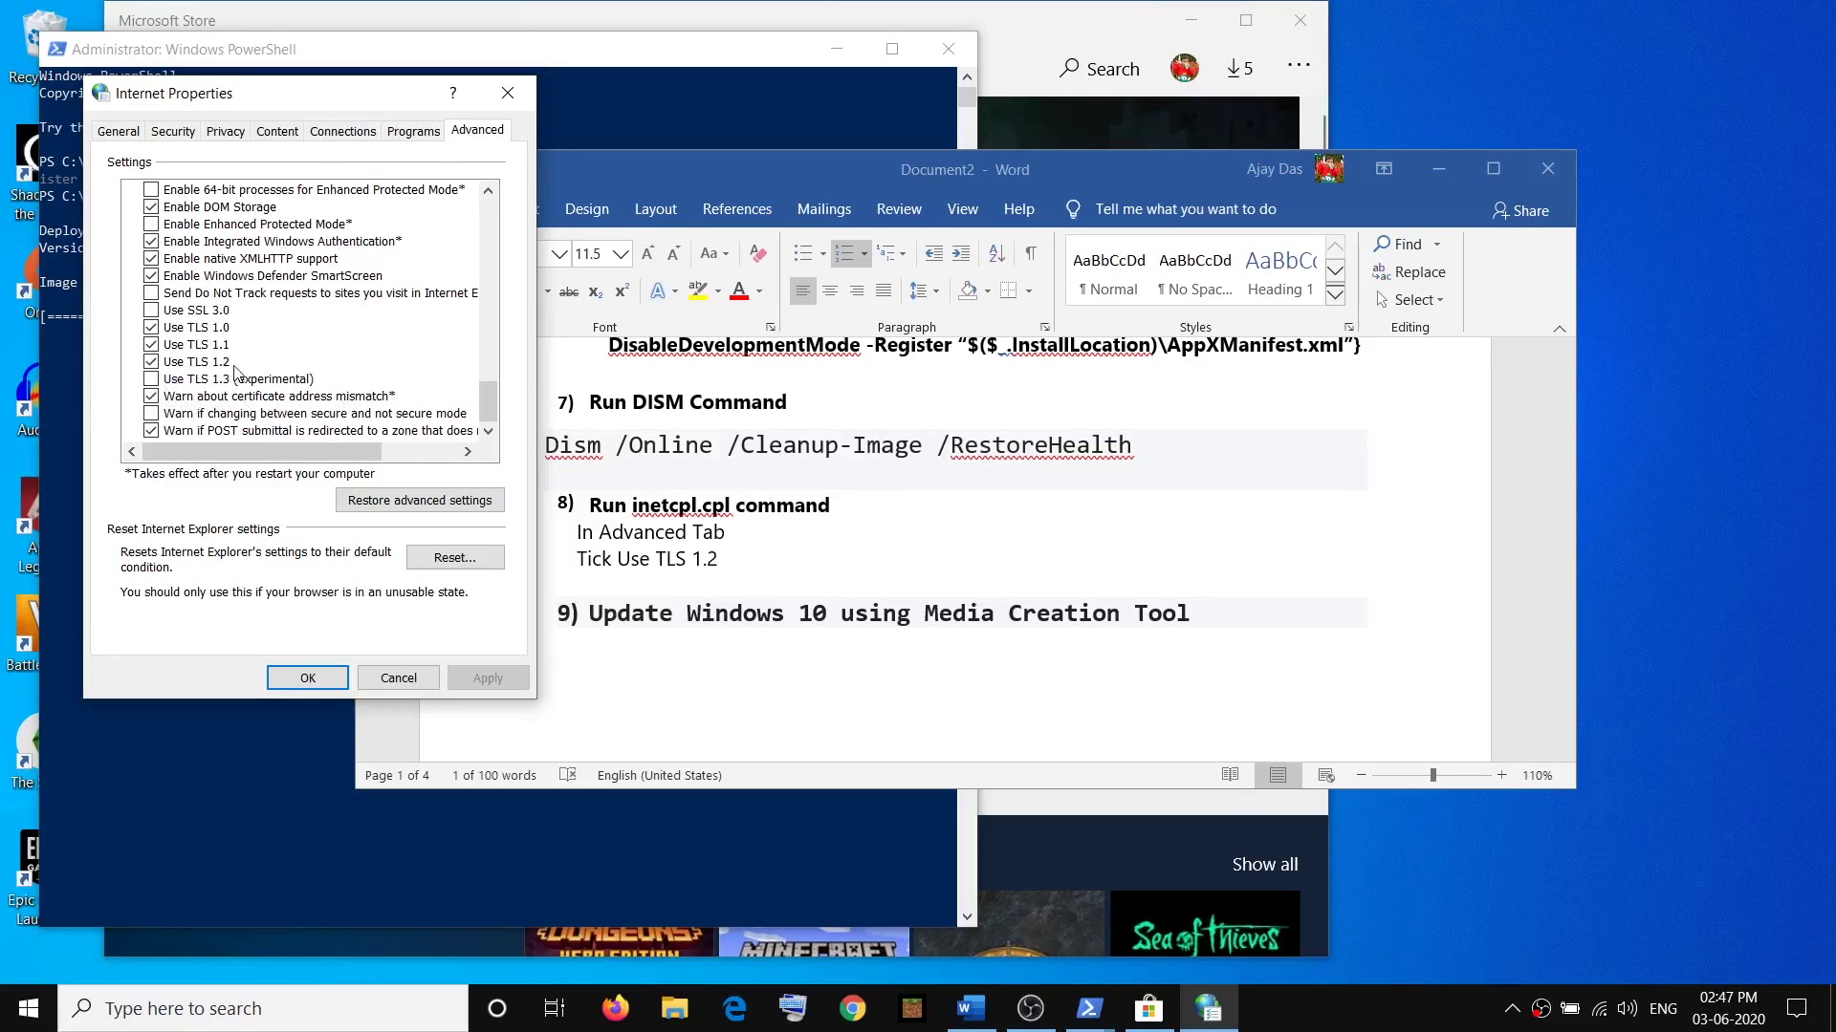
left_click(151, 362)
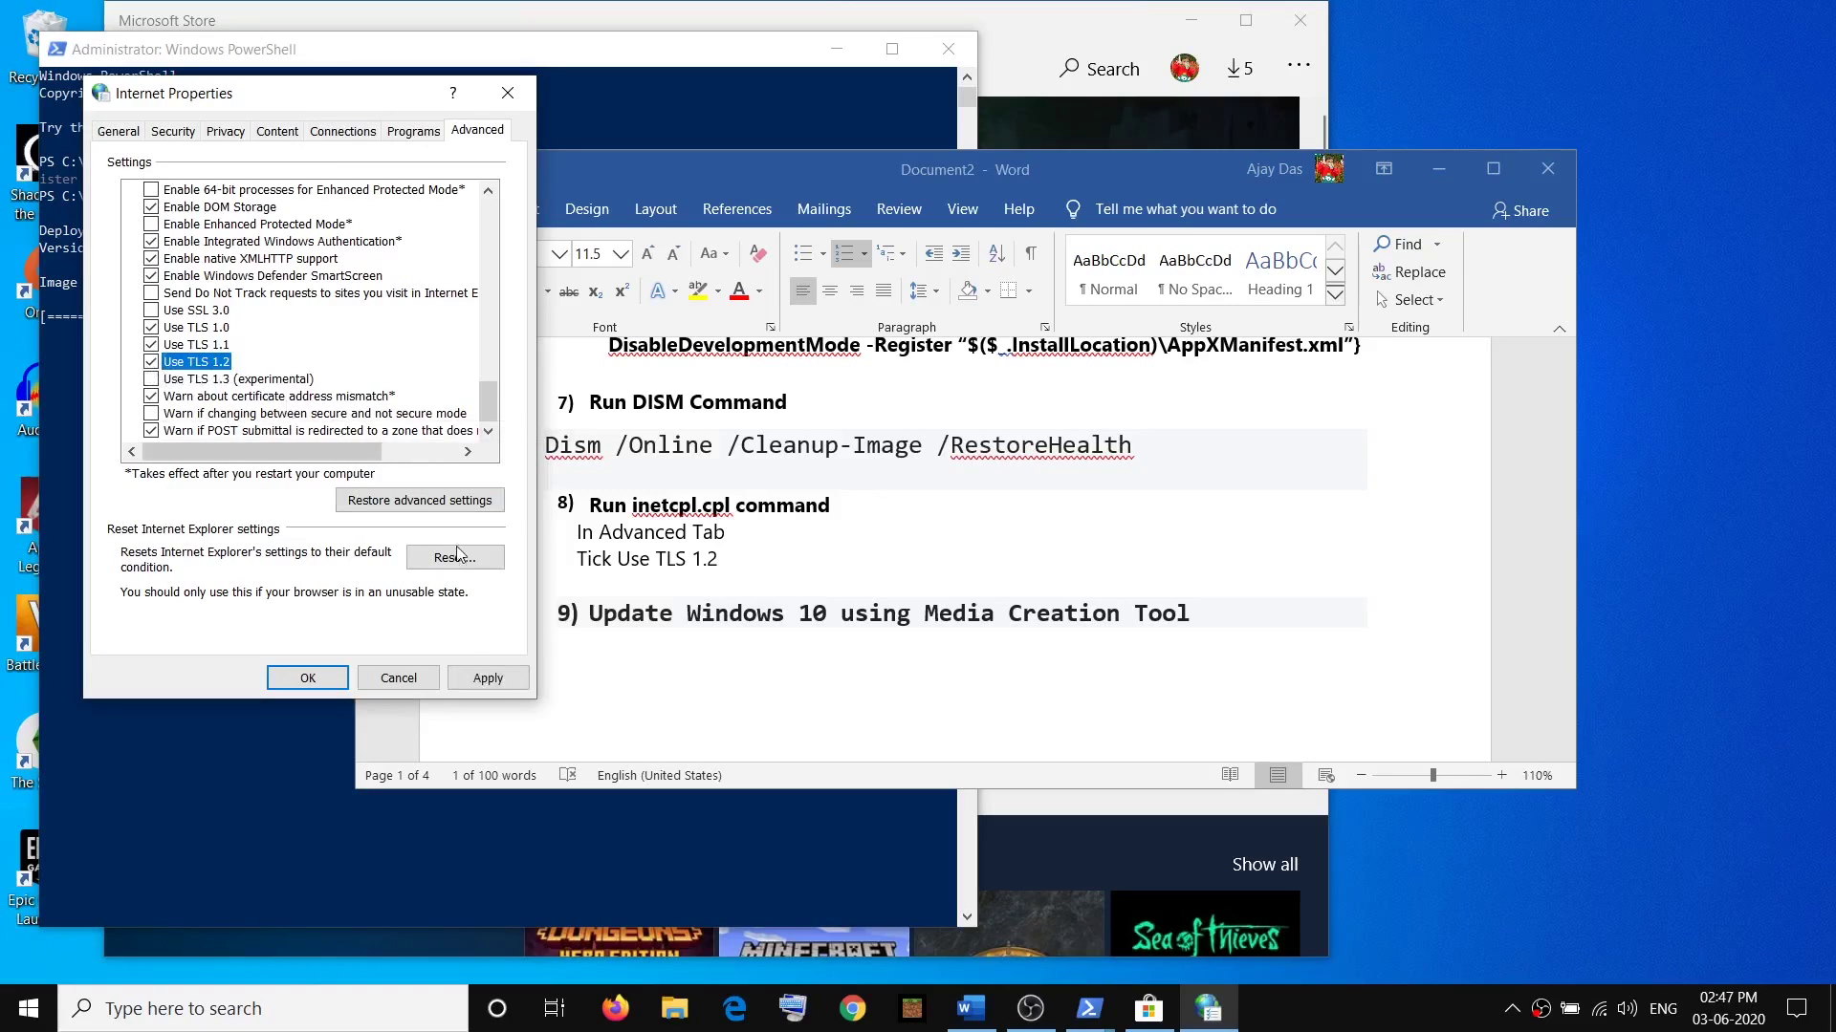
left_click(485, 678)
left_click(317, 675)
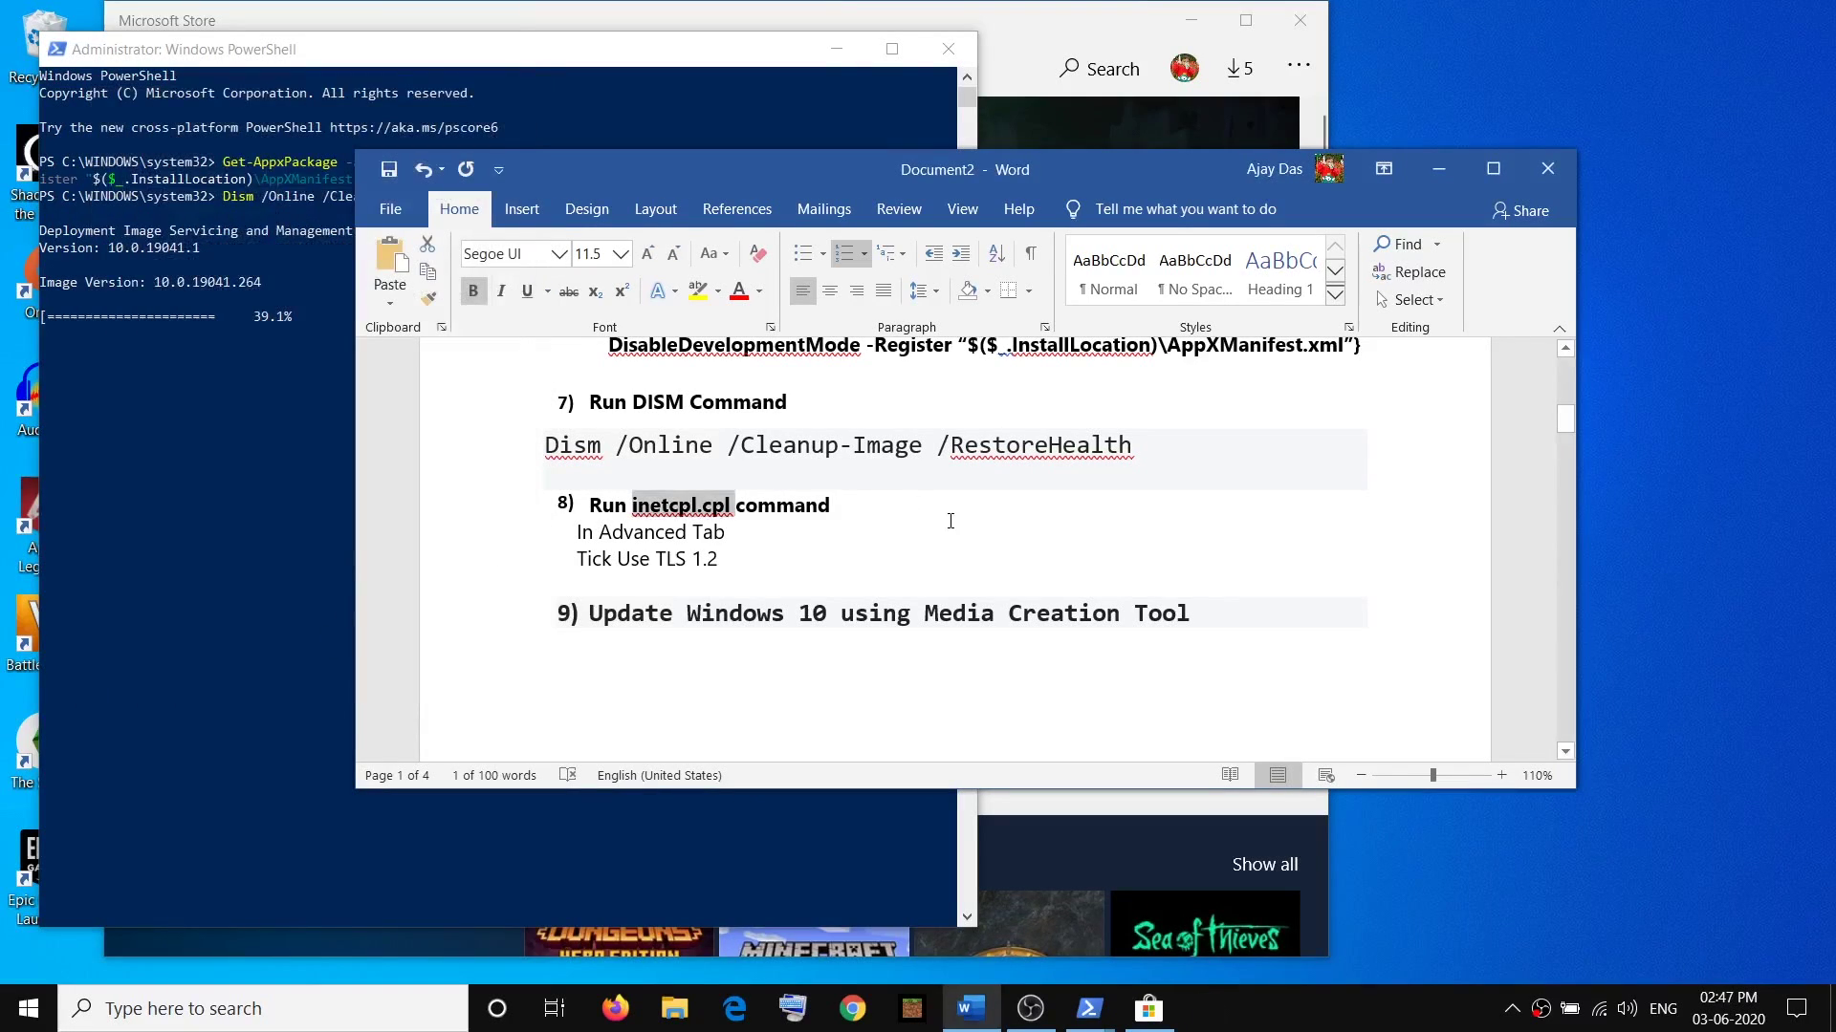
Select the step 9 Media Creation Tool line in the notes
scroll(838, 539, "down", 2)
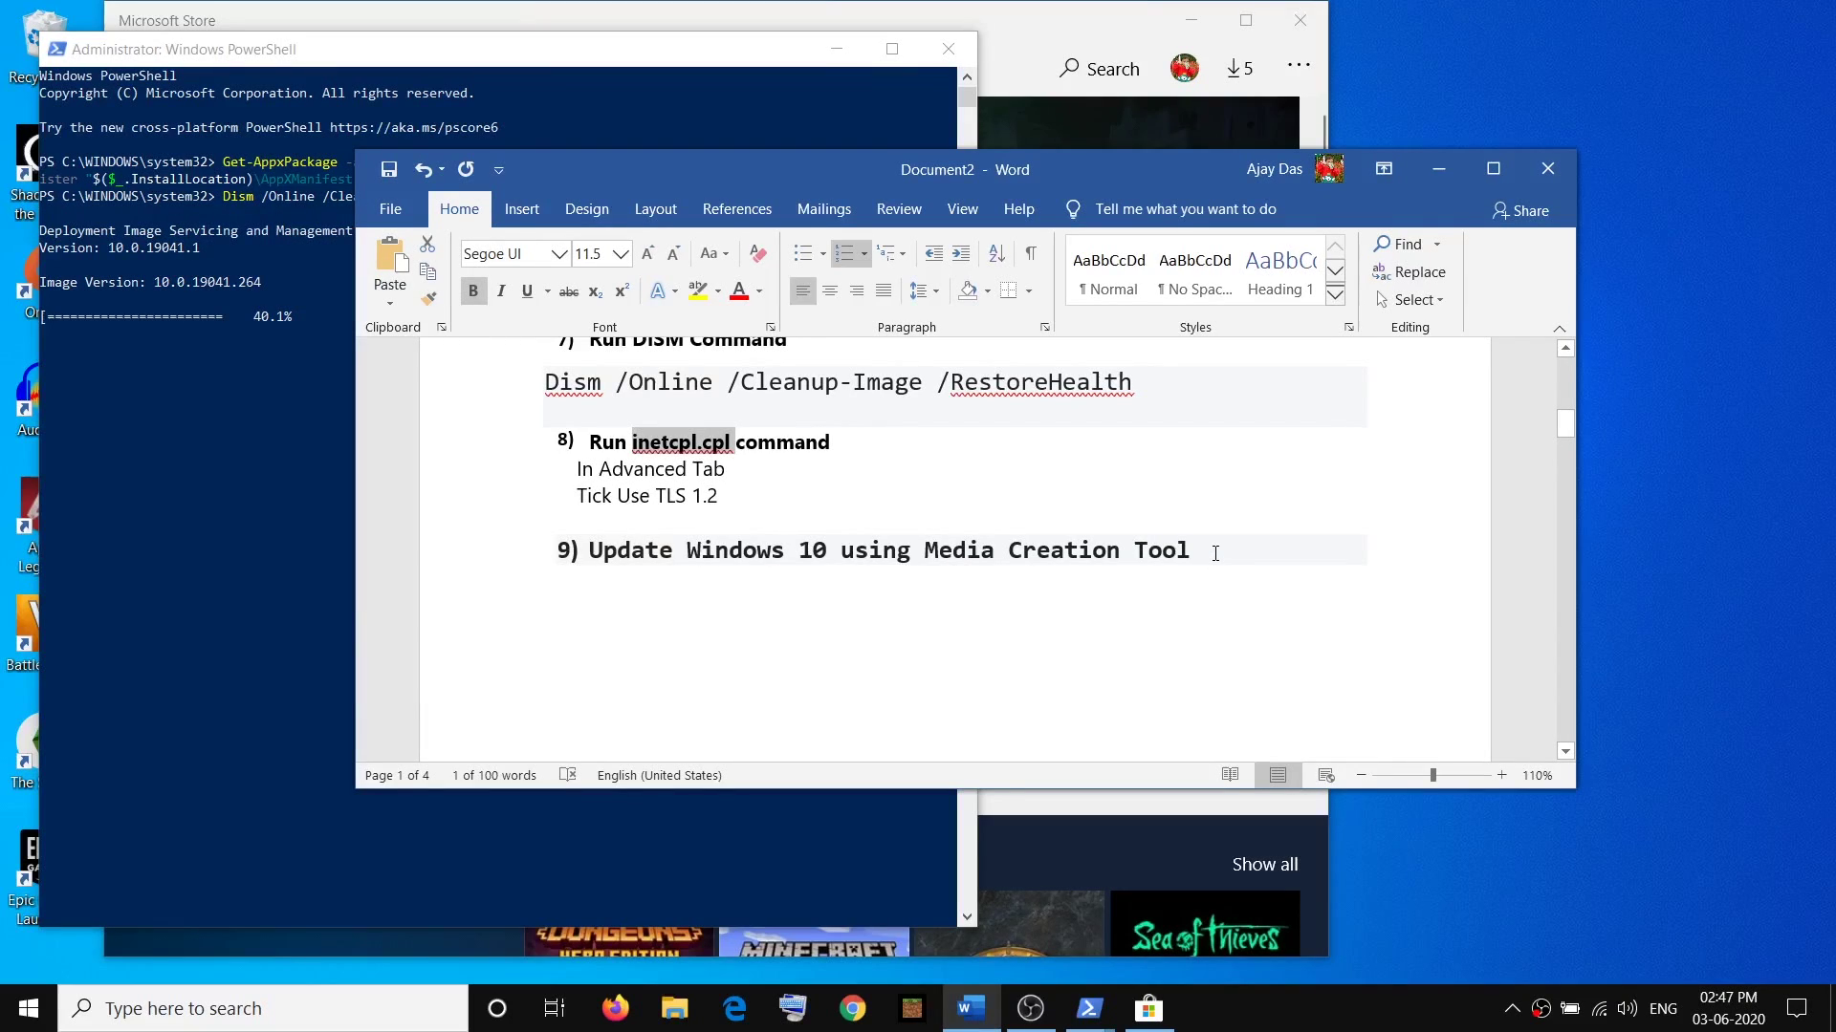
left_click_drag(1214, 552, 732, 546)
left_click_drag(1229, 566, 588, 551)
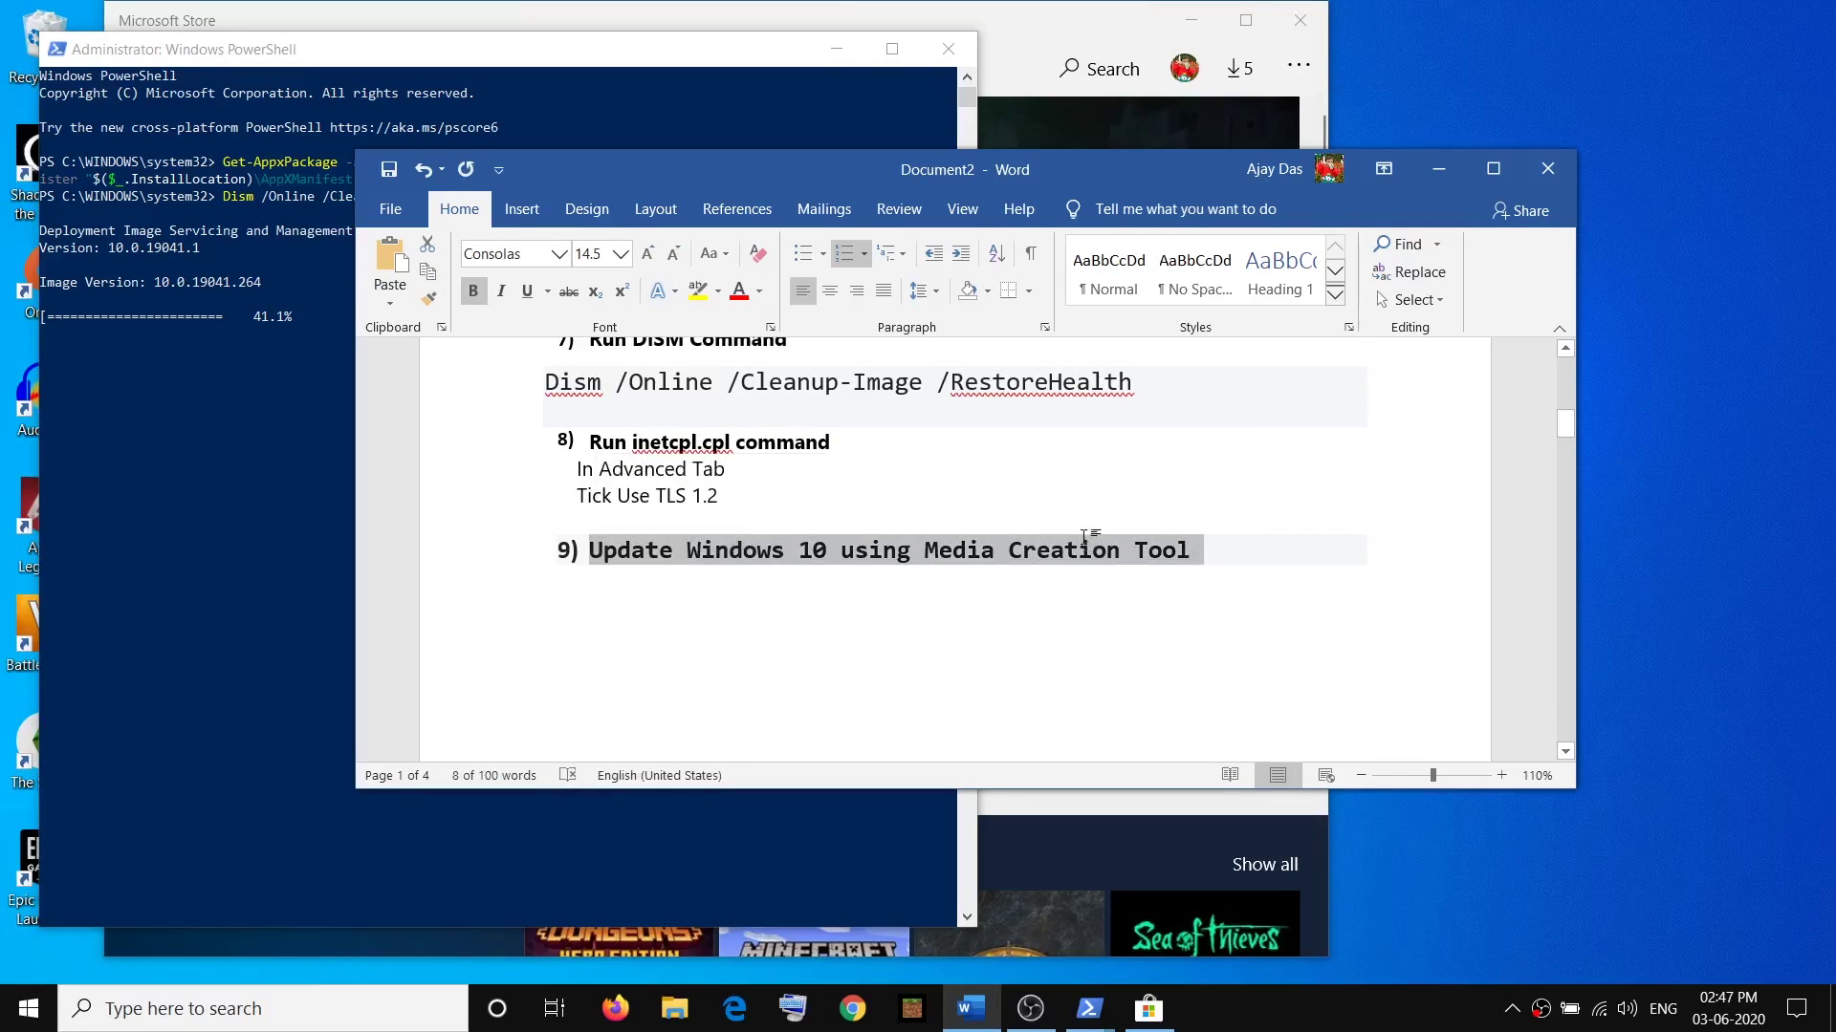
scroll(1082, 537, "down", 3)
scroll(1082, 537, "up", 1)
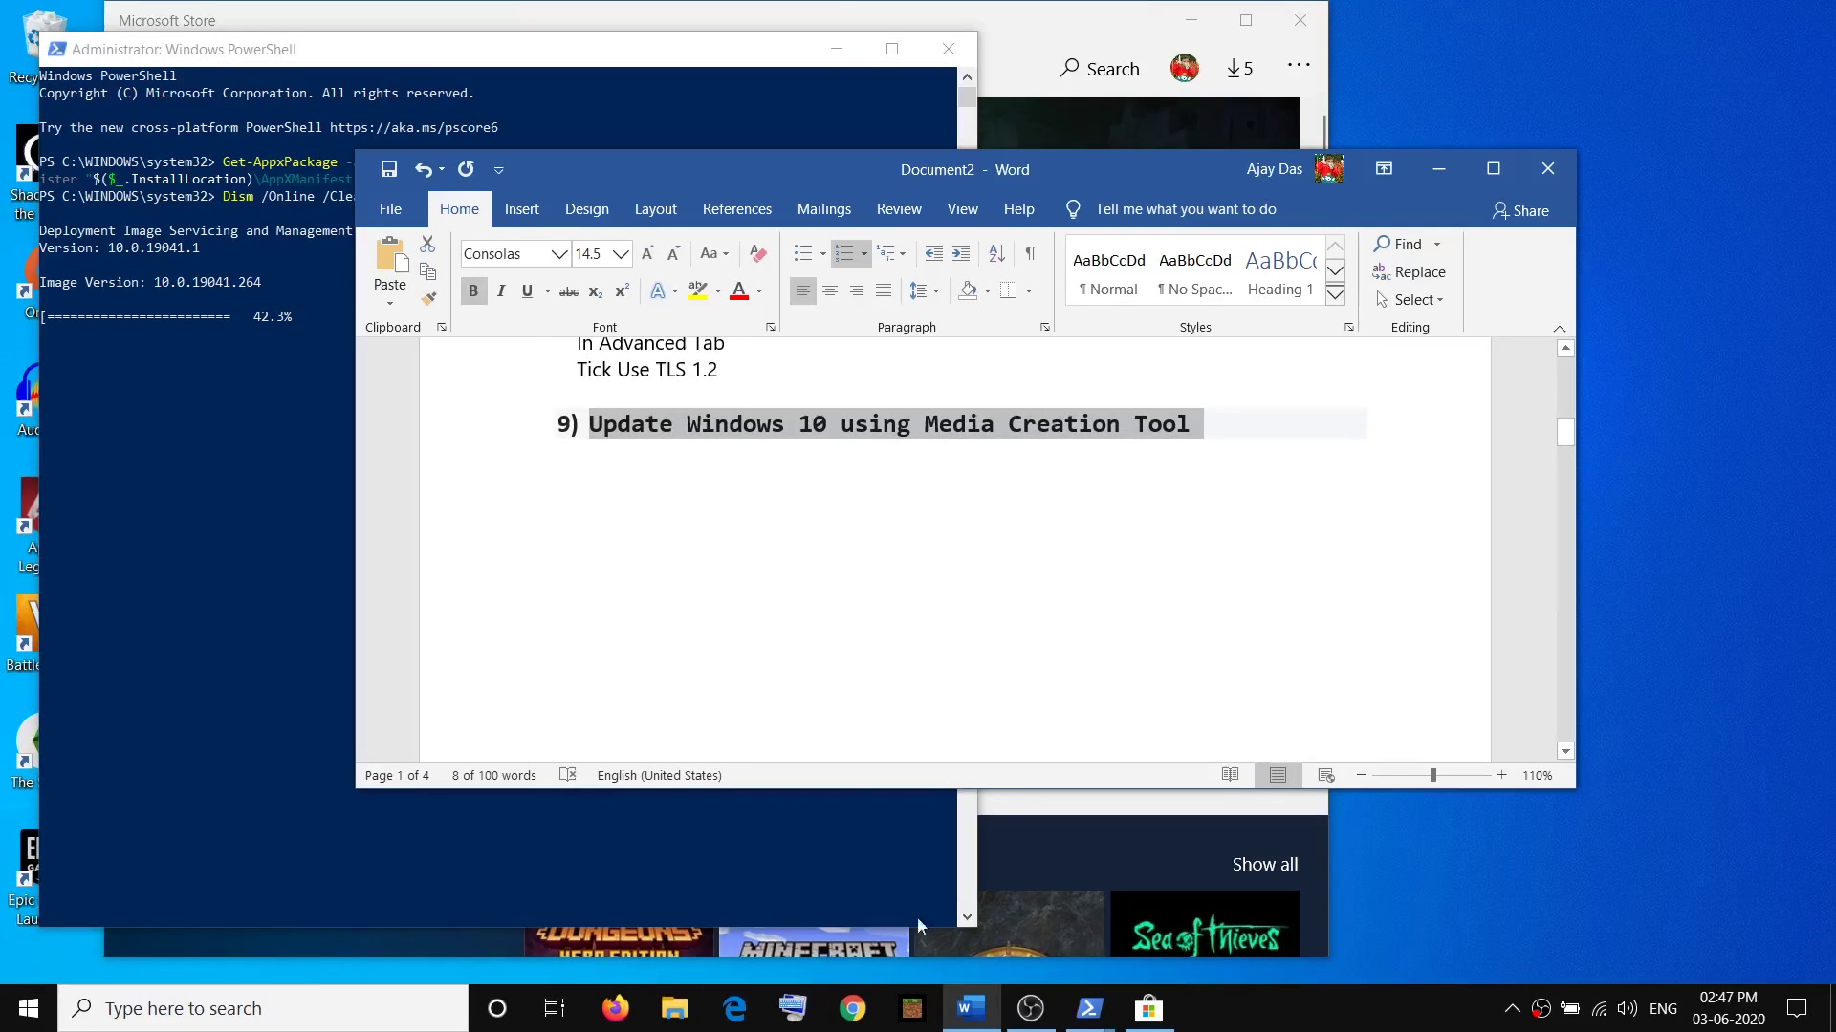
Search 'media creation tool' in Chrome and download it from Microsoft's Windows 10 page
left_click(851, 1008)
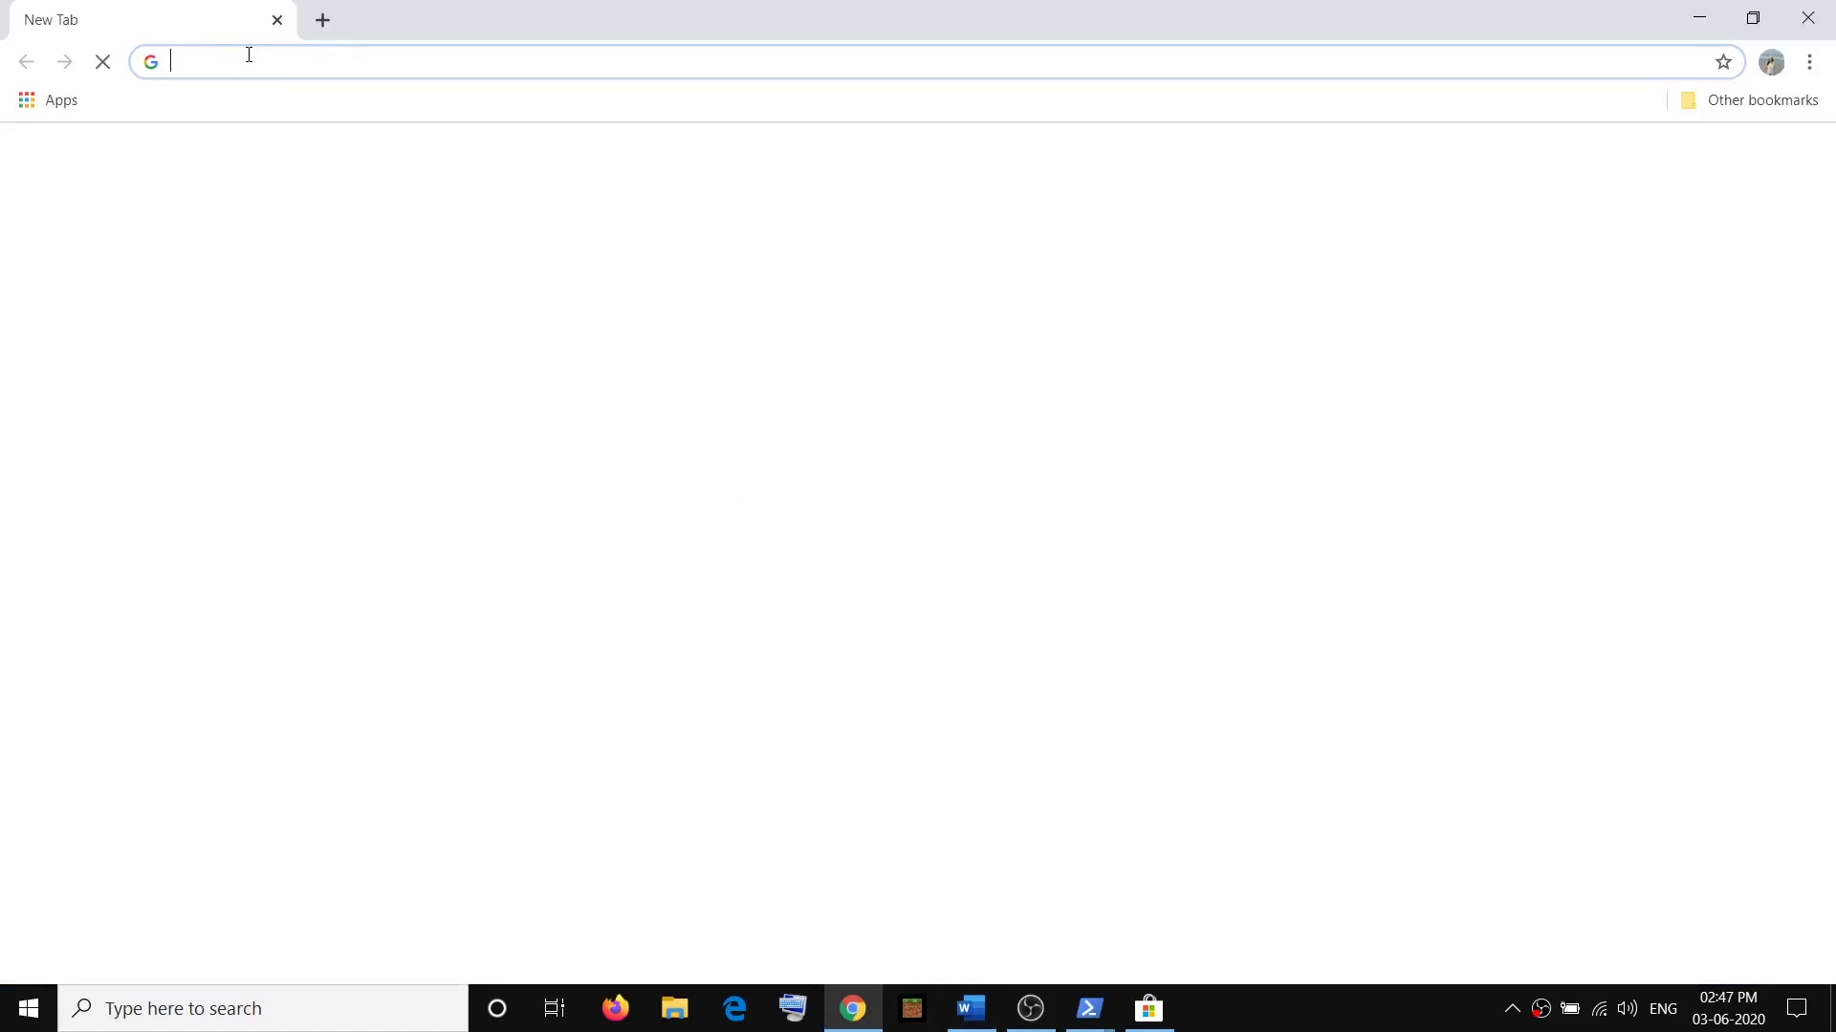
type("media")
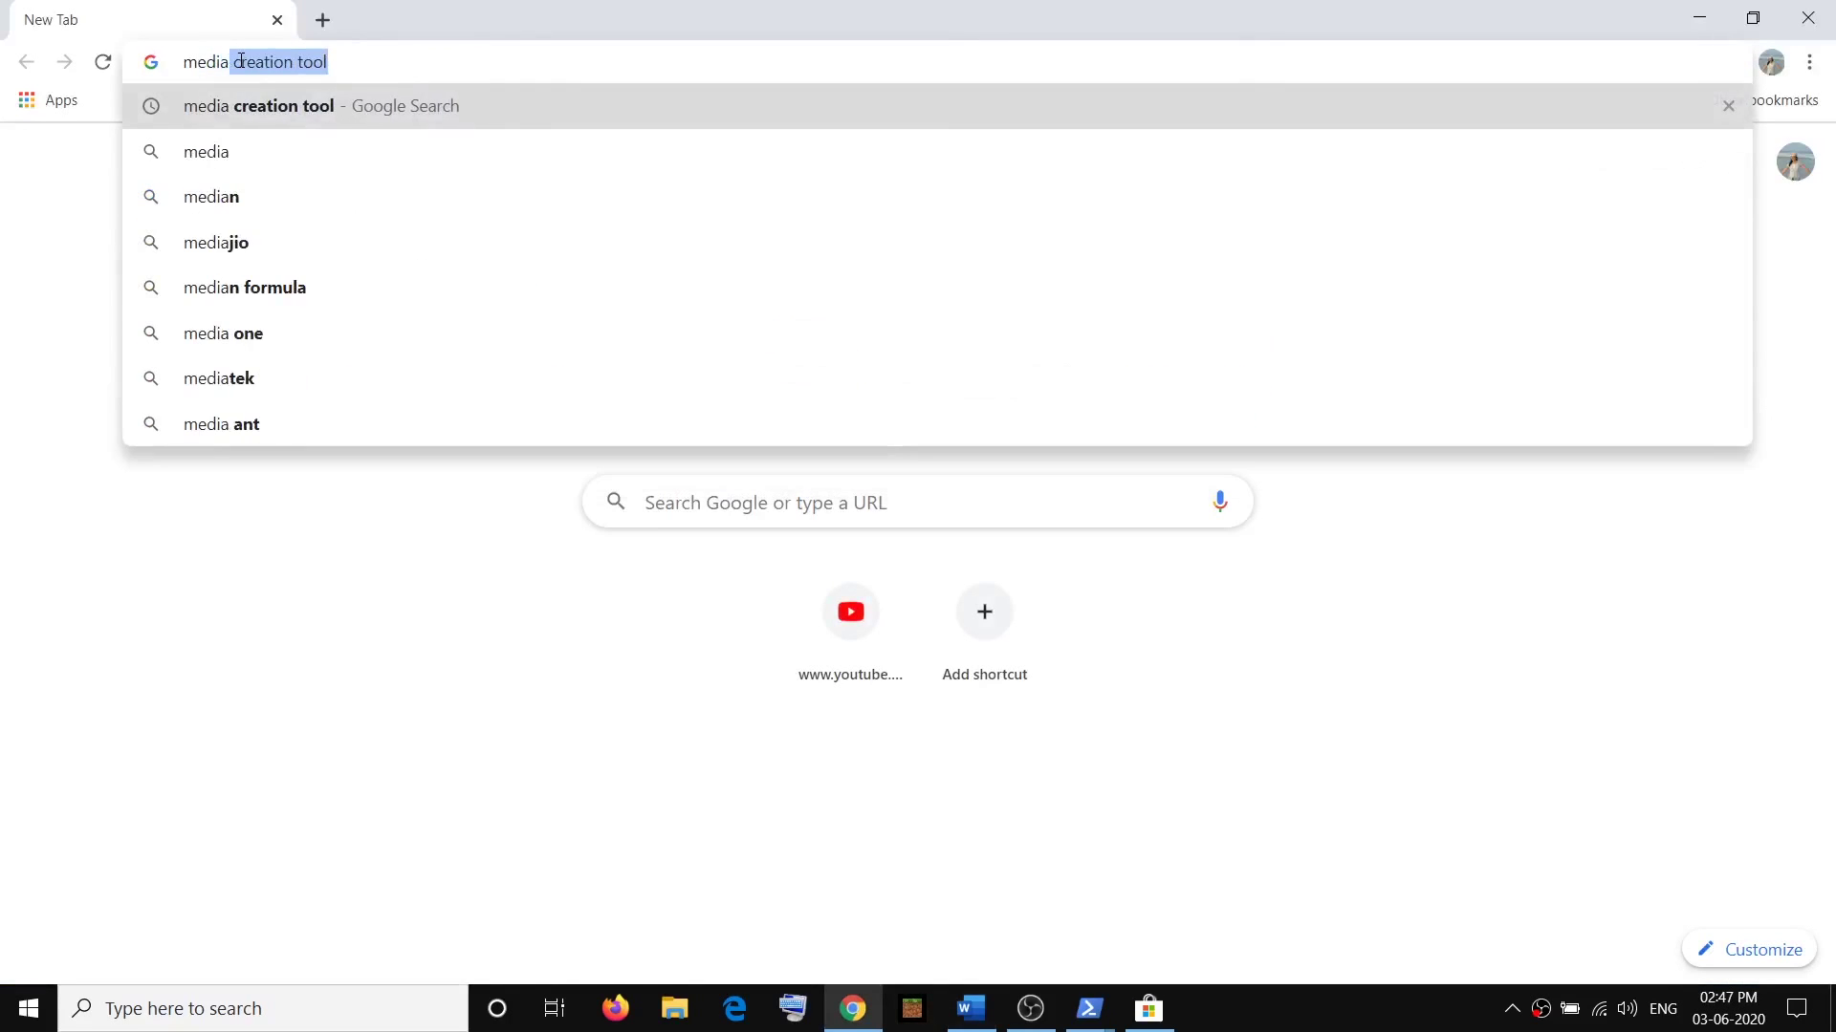
key("Right")
key("Return")
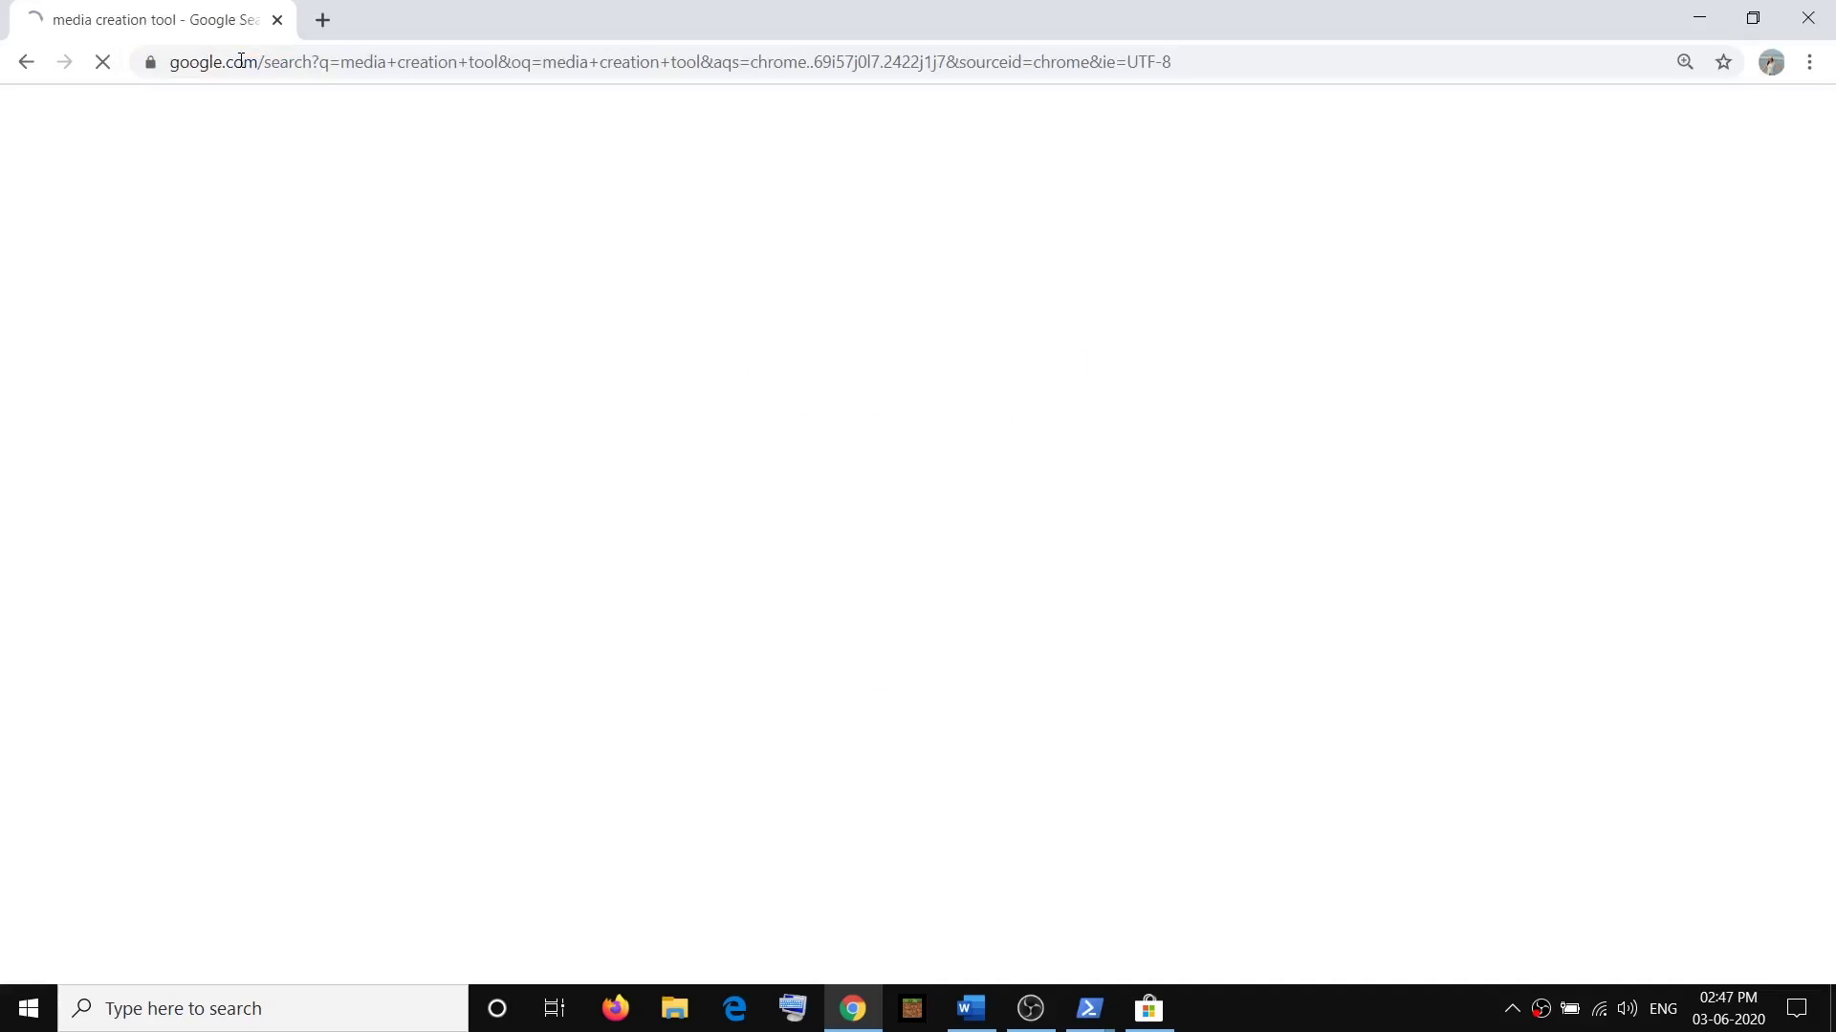
triple_click(411, 141)
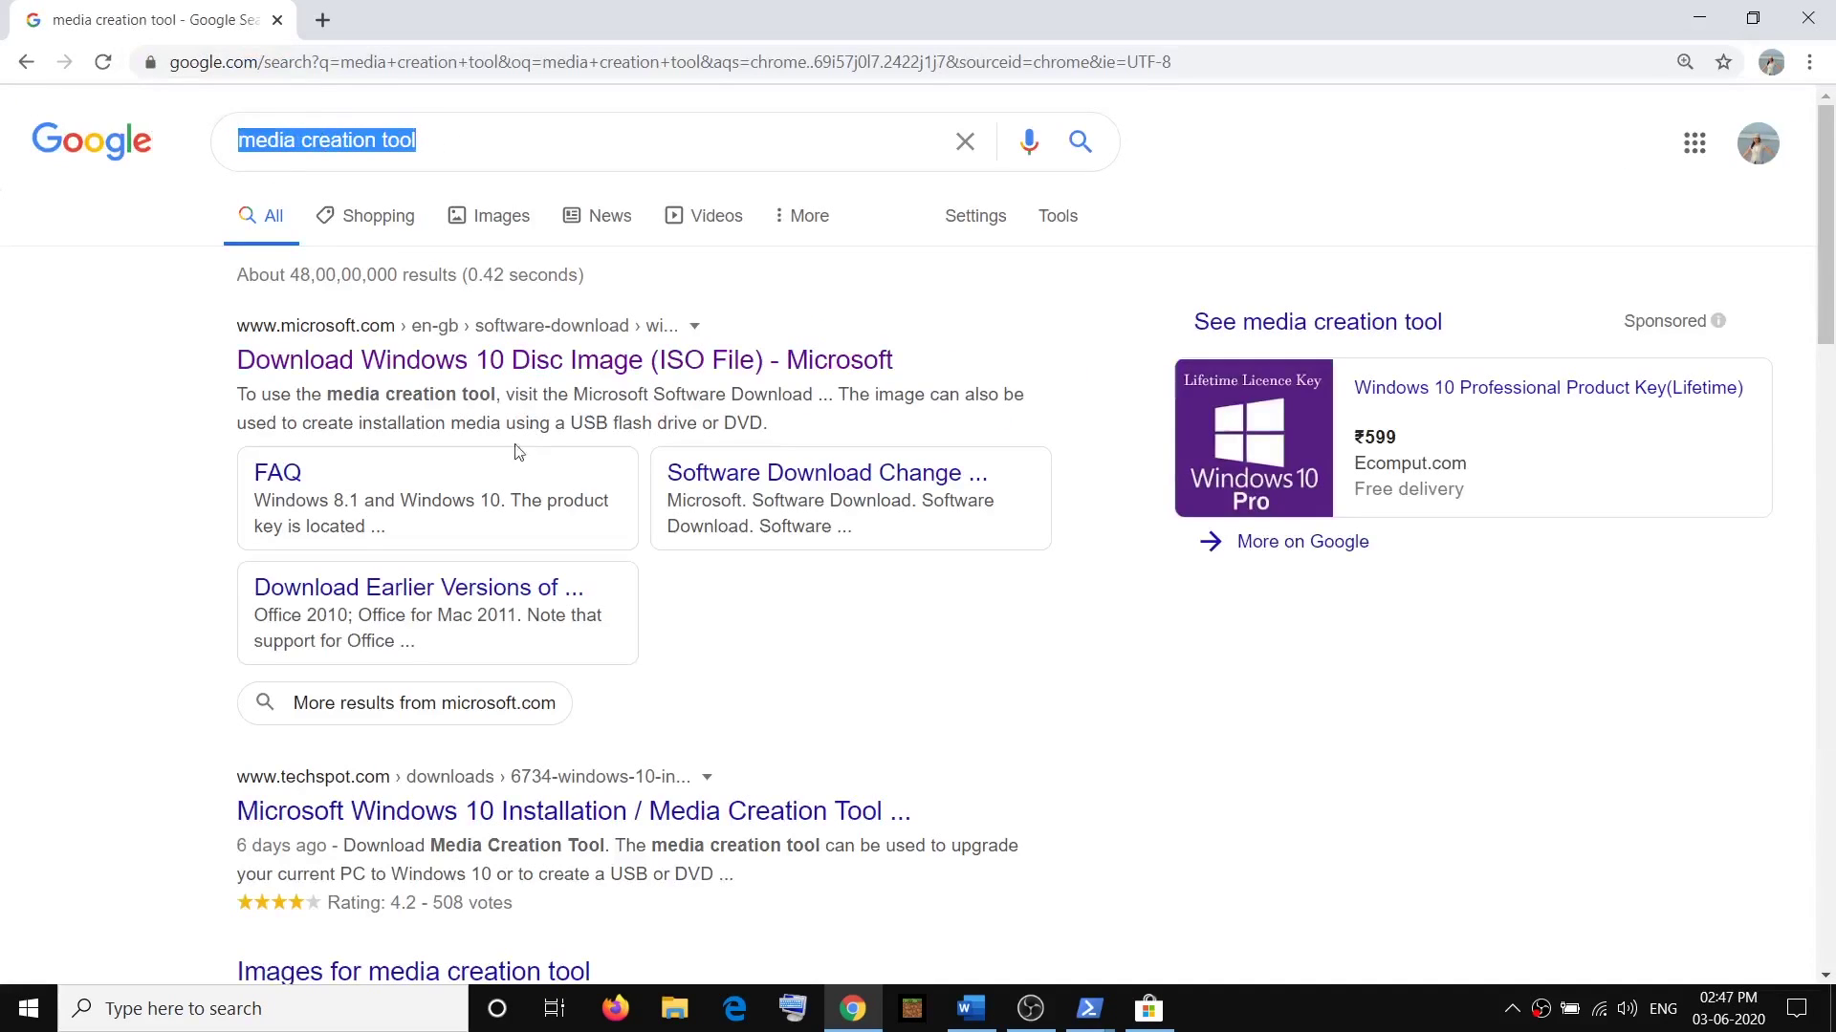
left_click(535, 365)
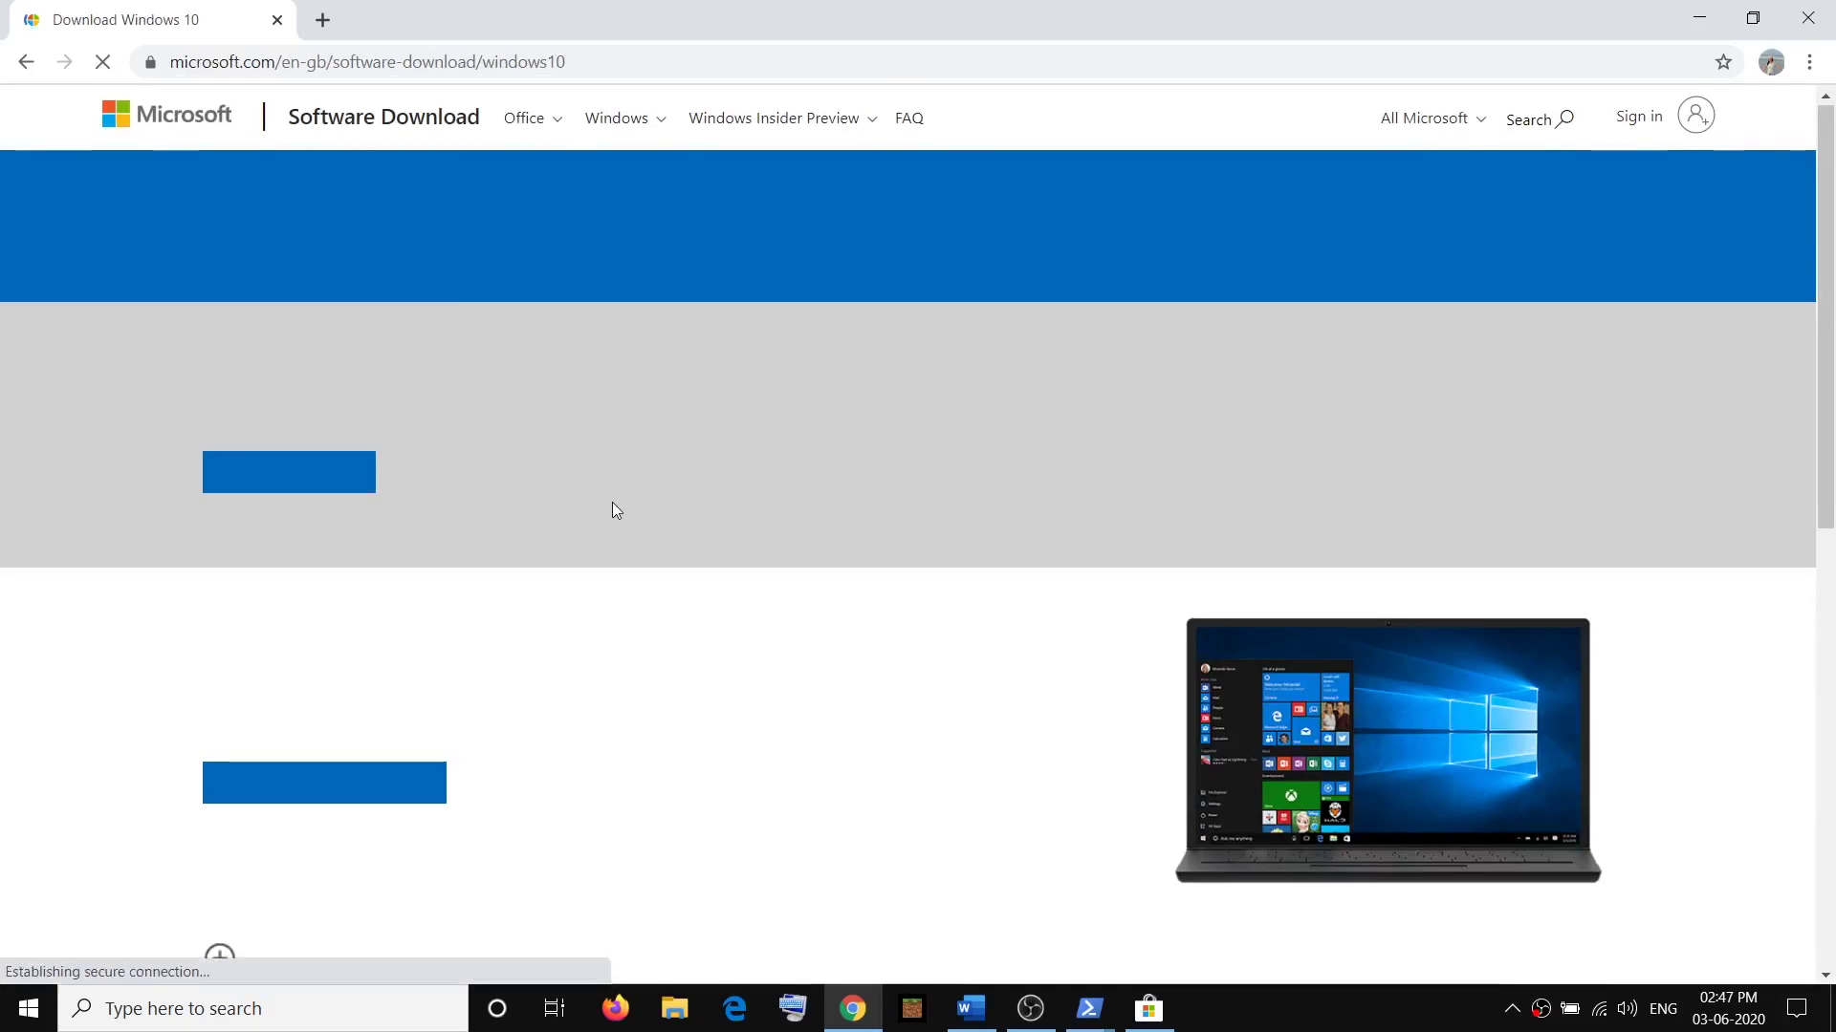
scroll(612, 510, "down", 2)
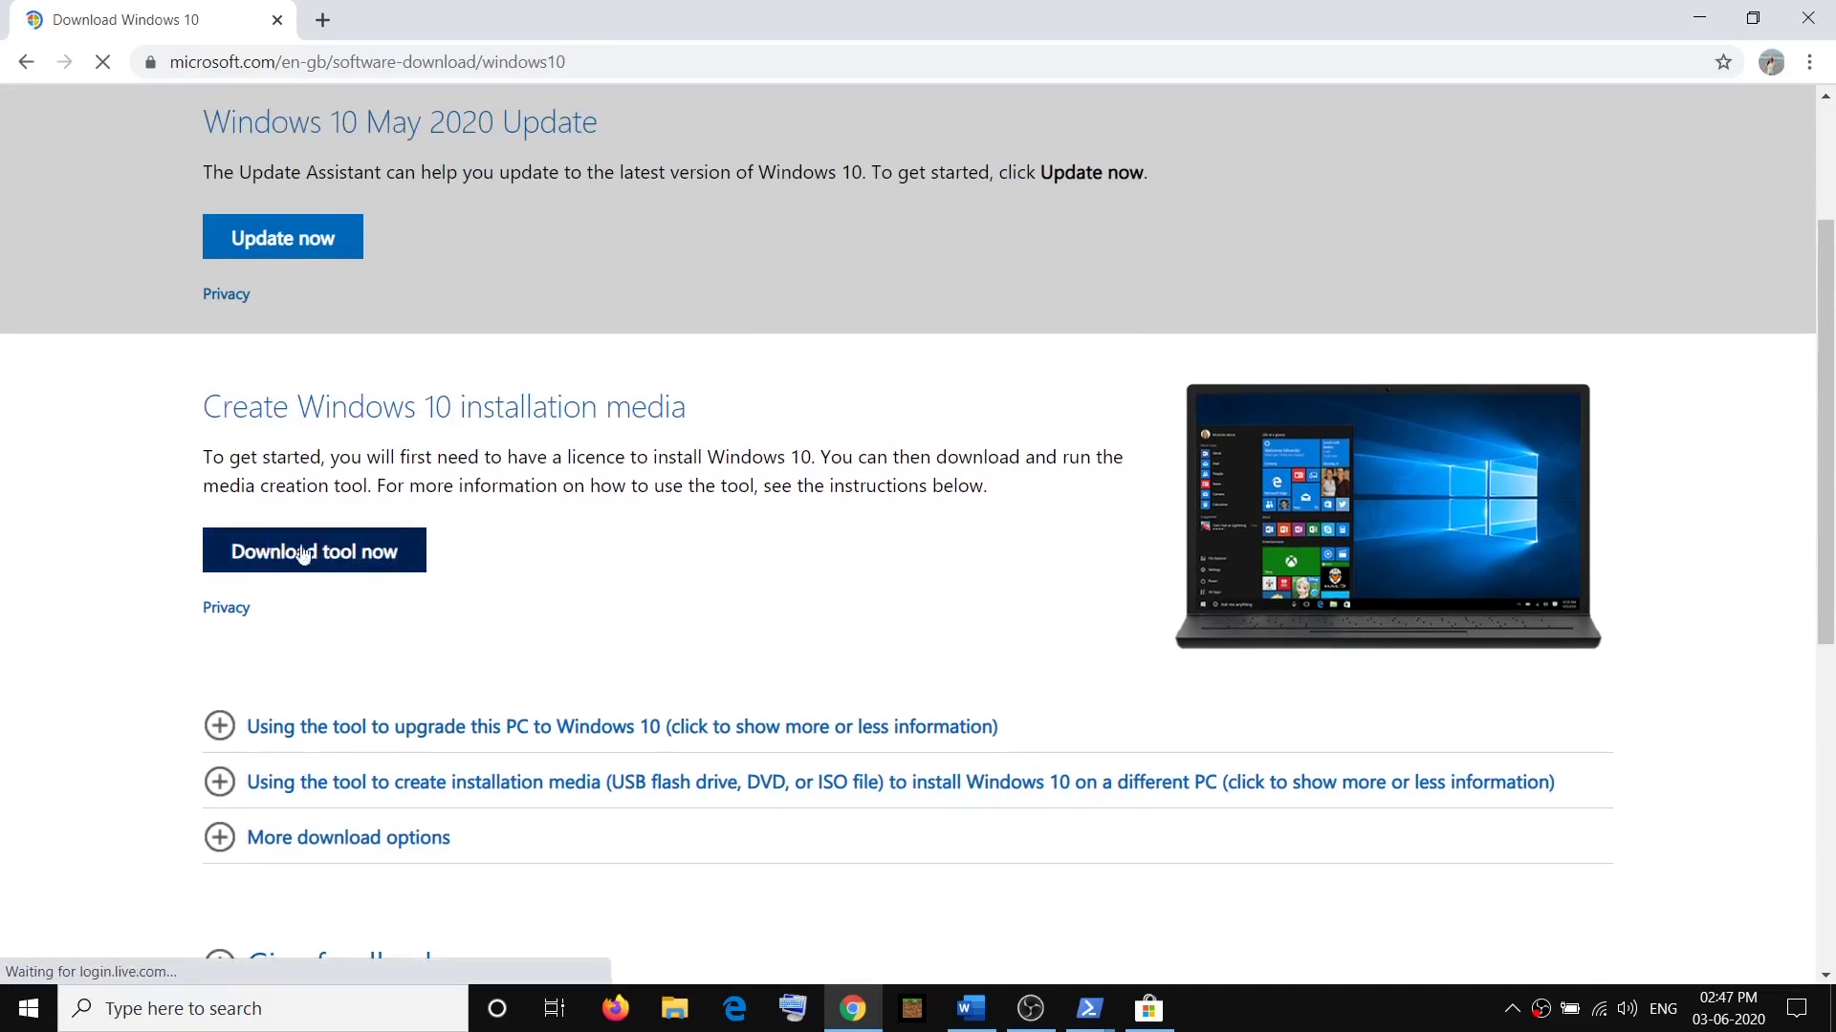
left_click(342, 564)
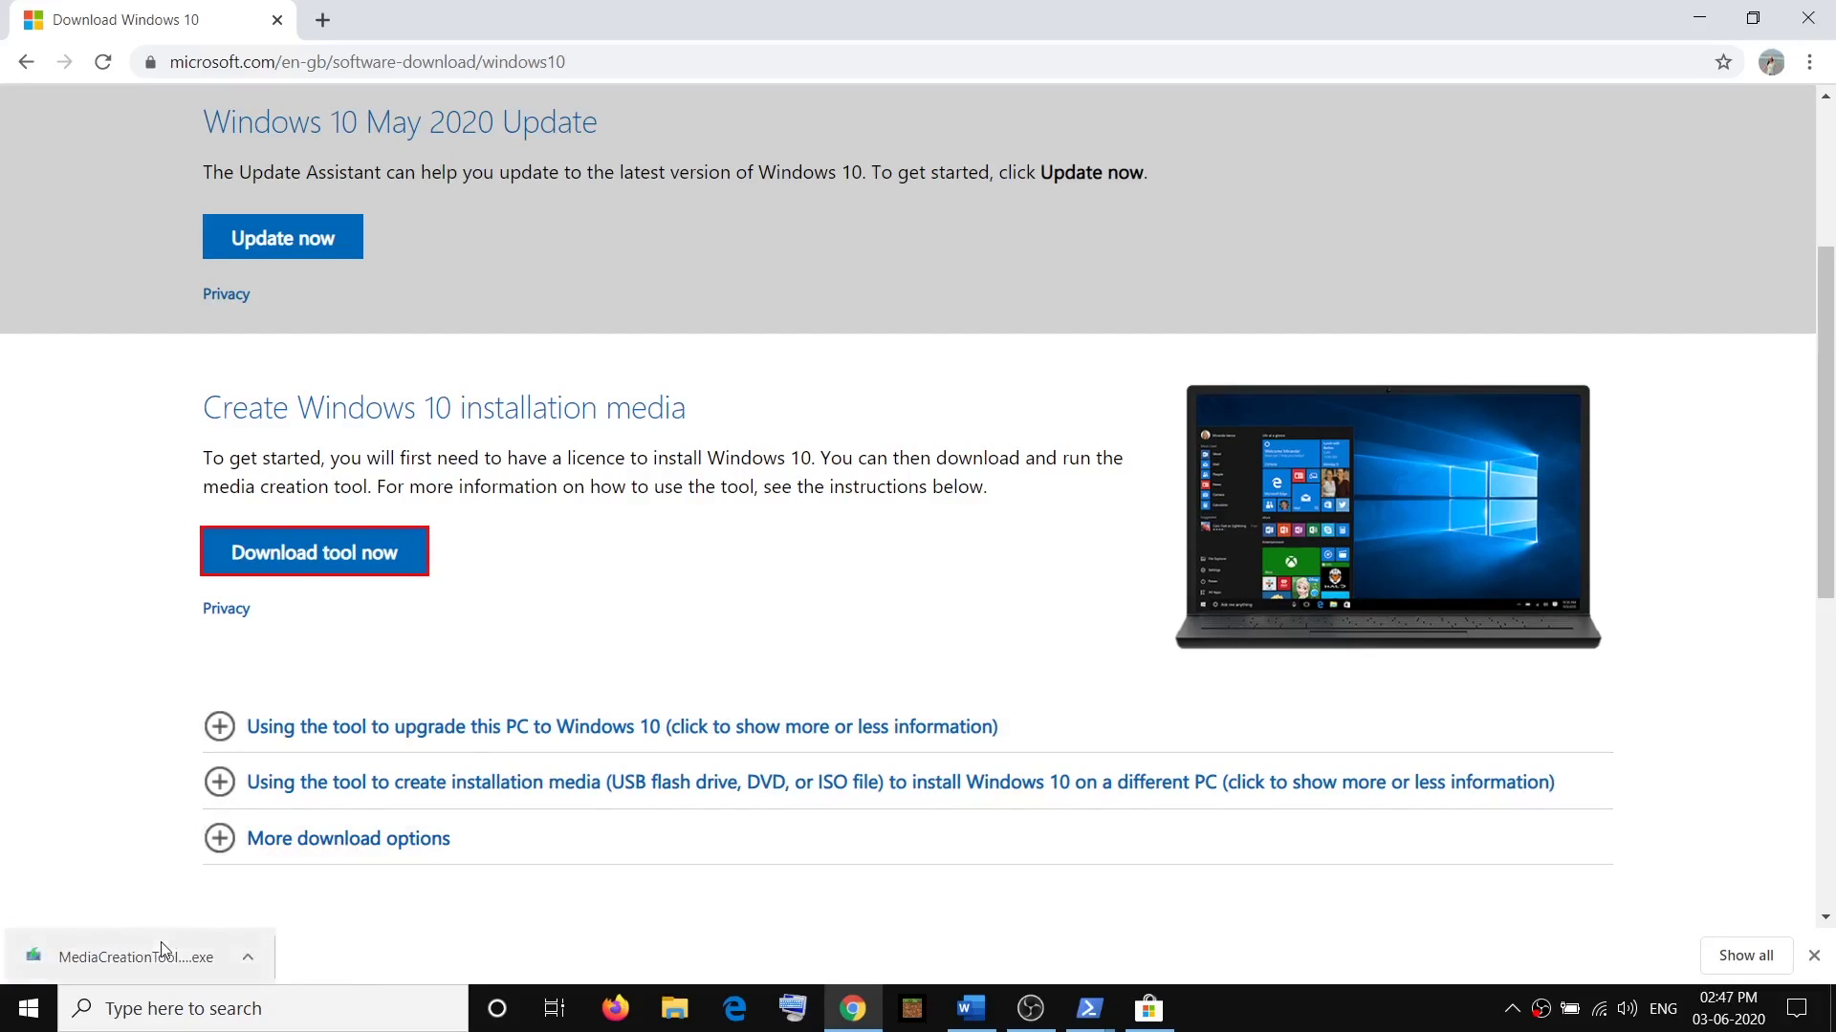
Bring the Word tutorial document to the front and maximize its window
left_click(970, 1009)
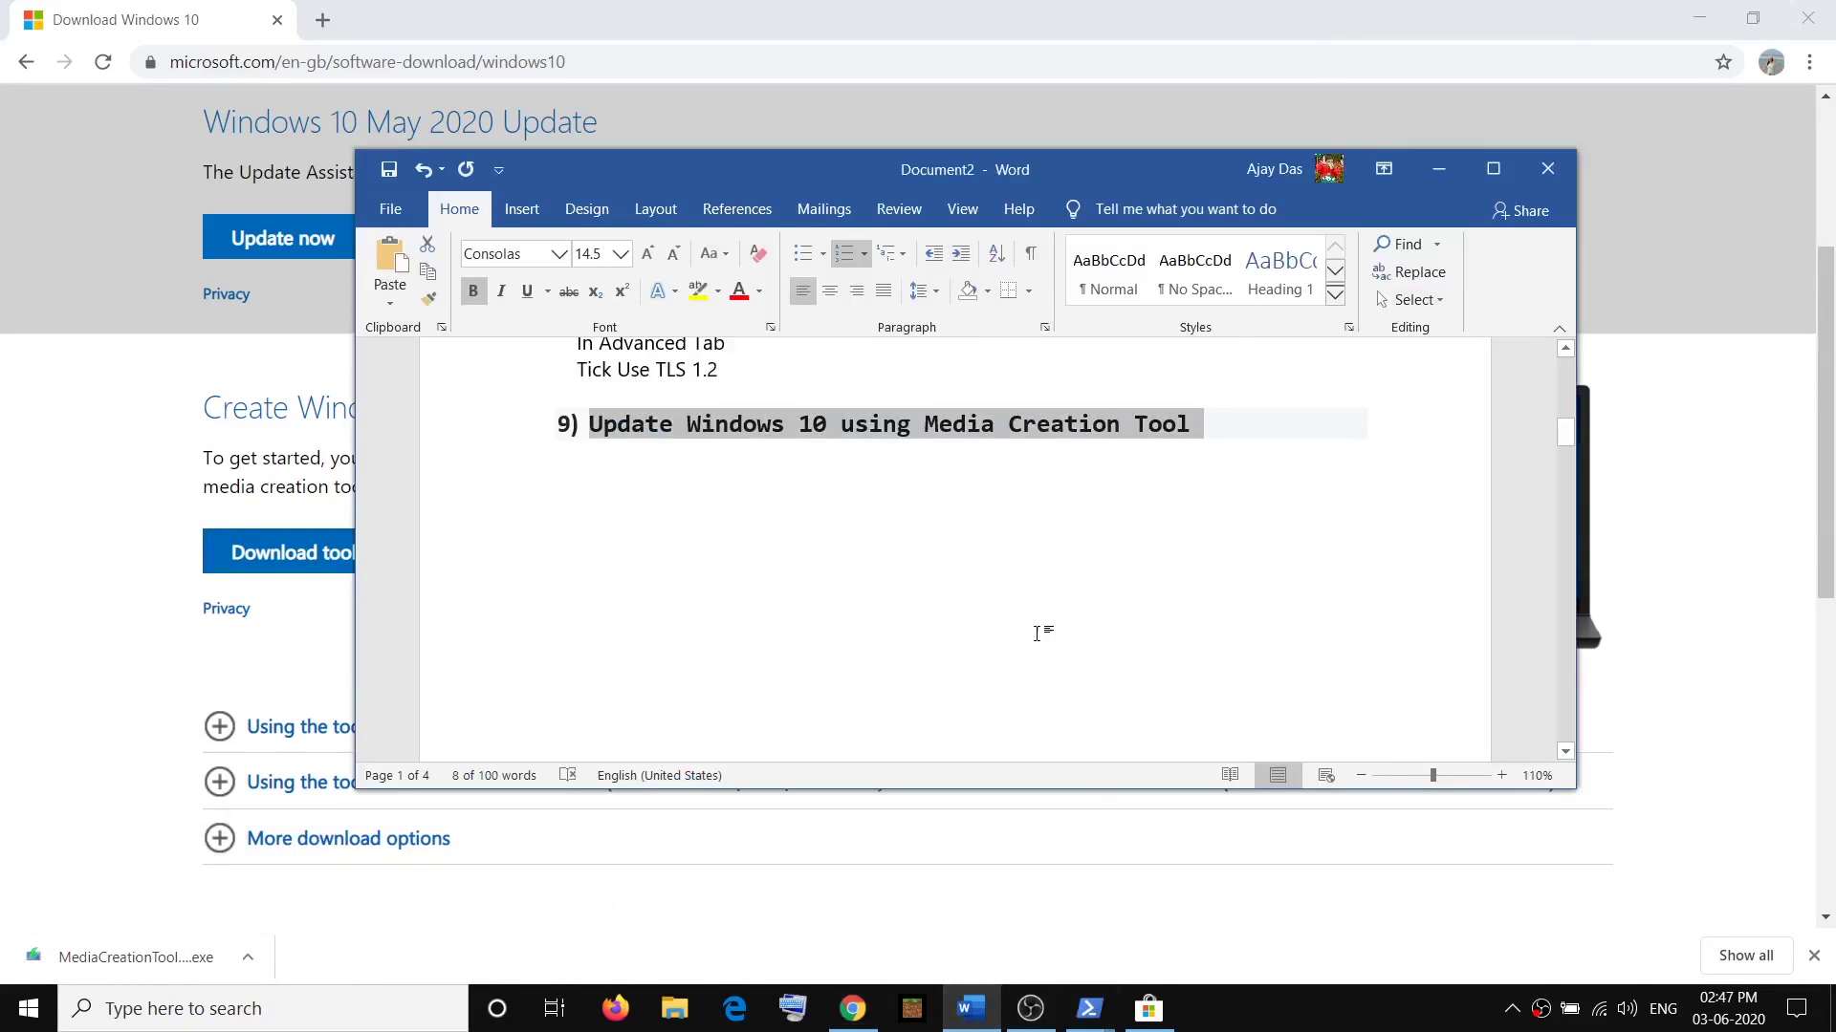
scroll(1037, 633, "down", 5)
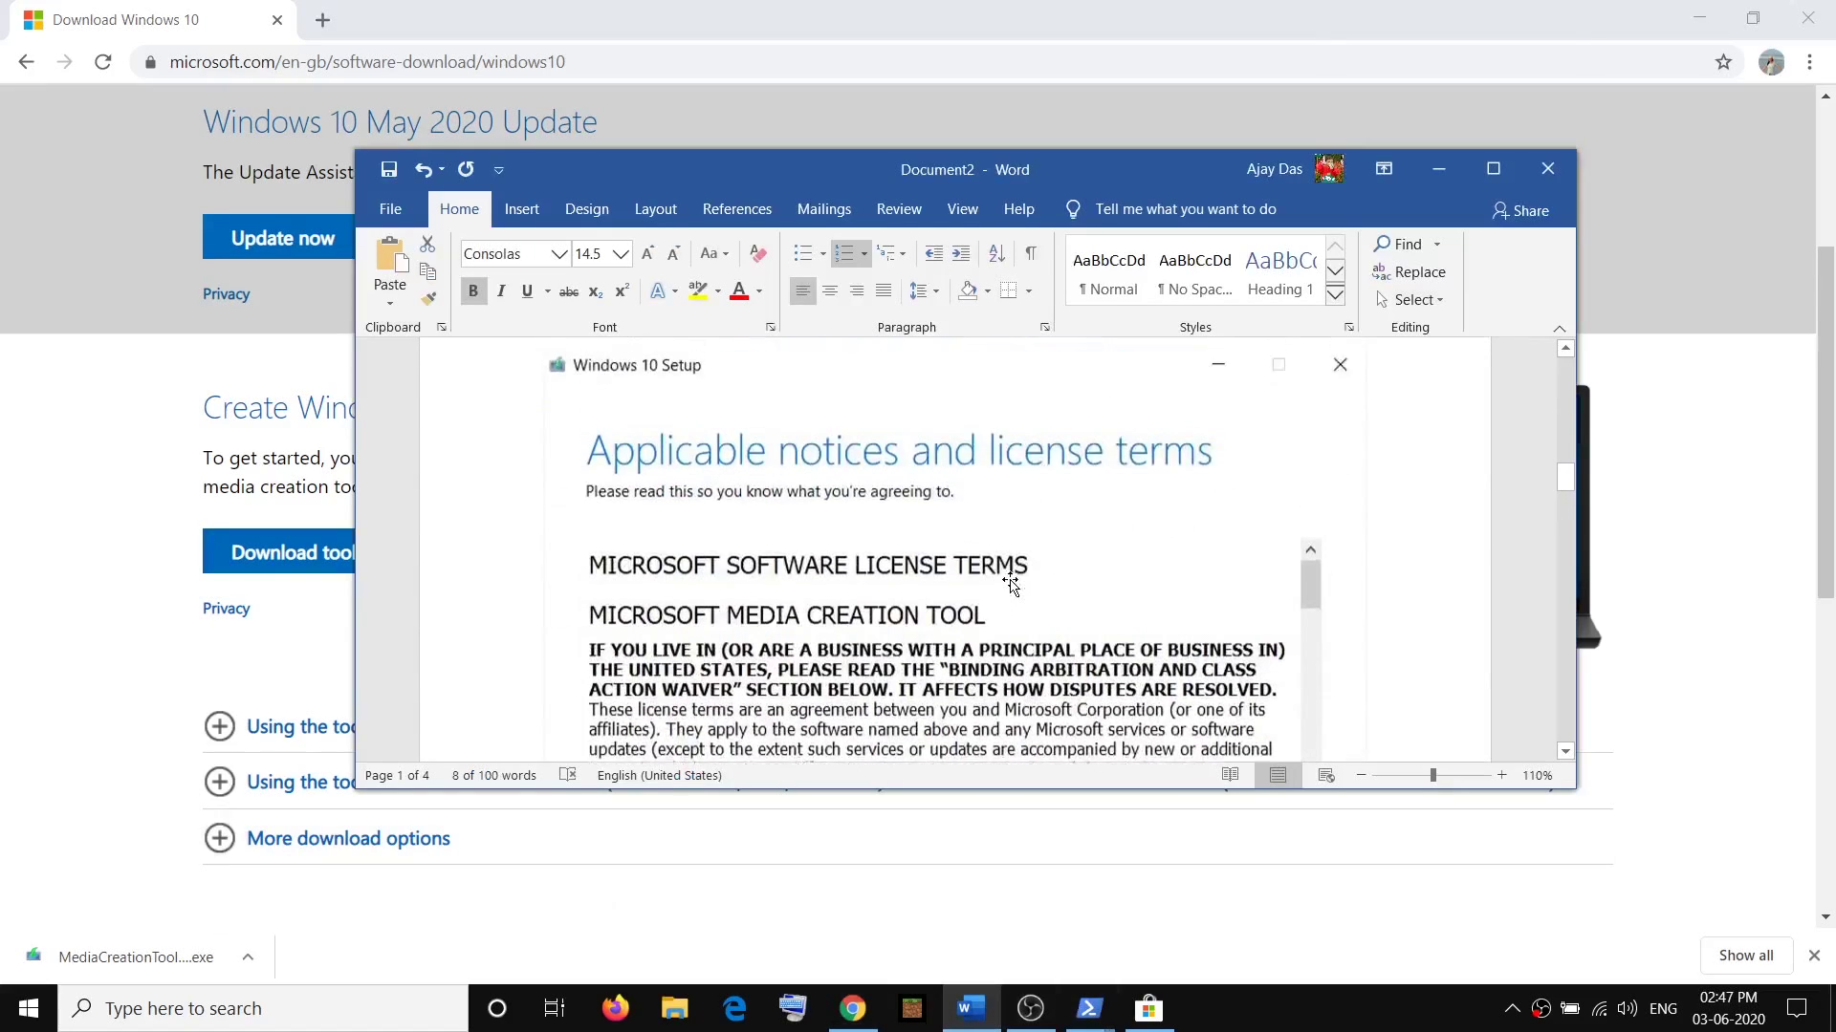
scroll(1058, 583, "down", 5)
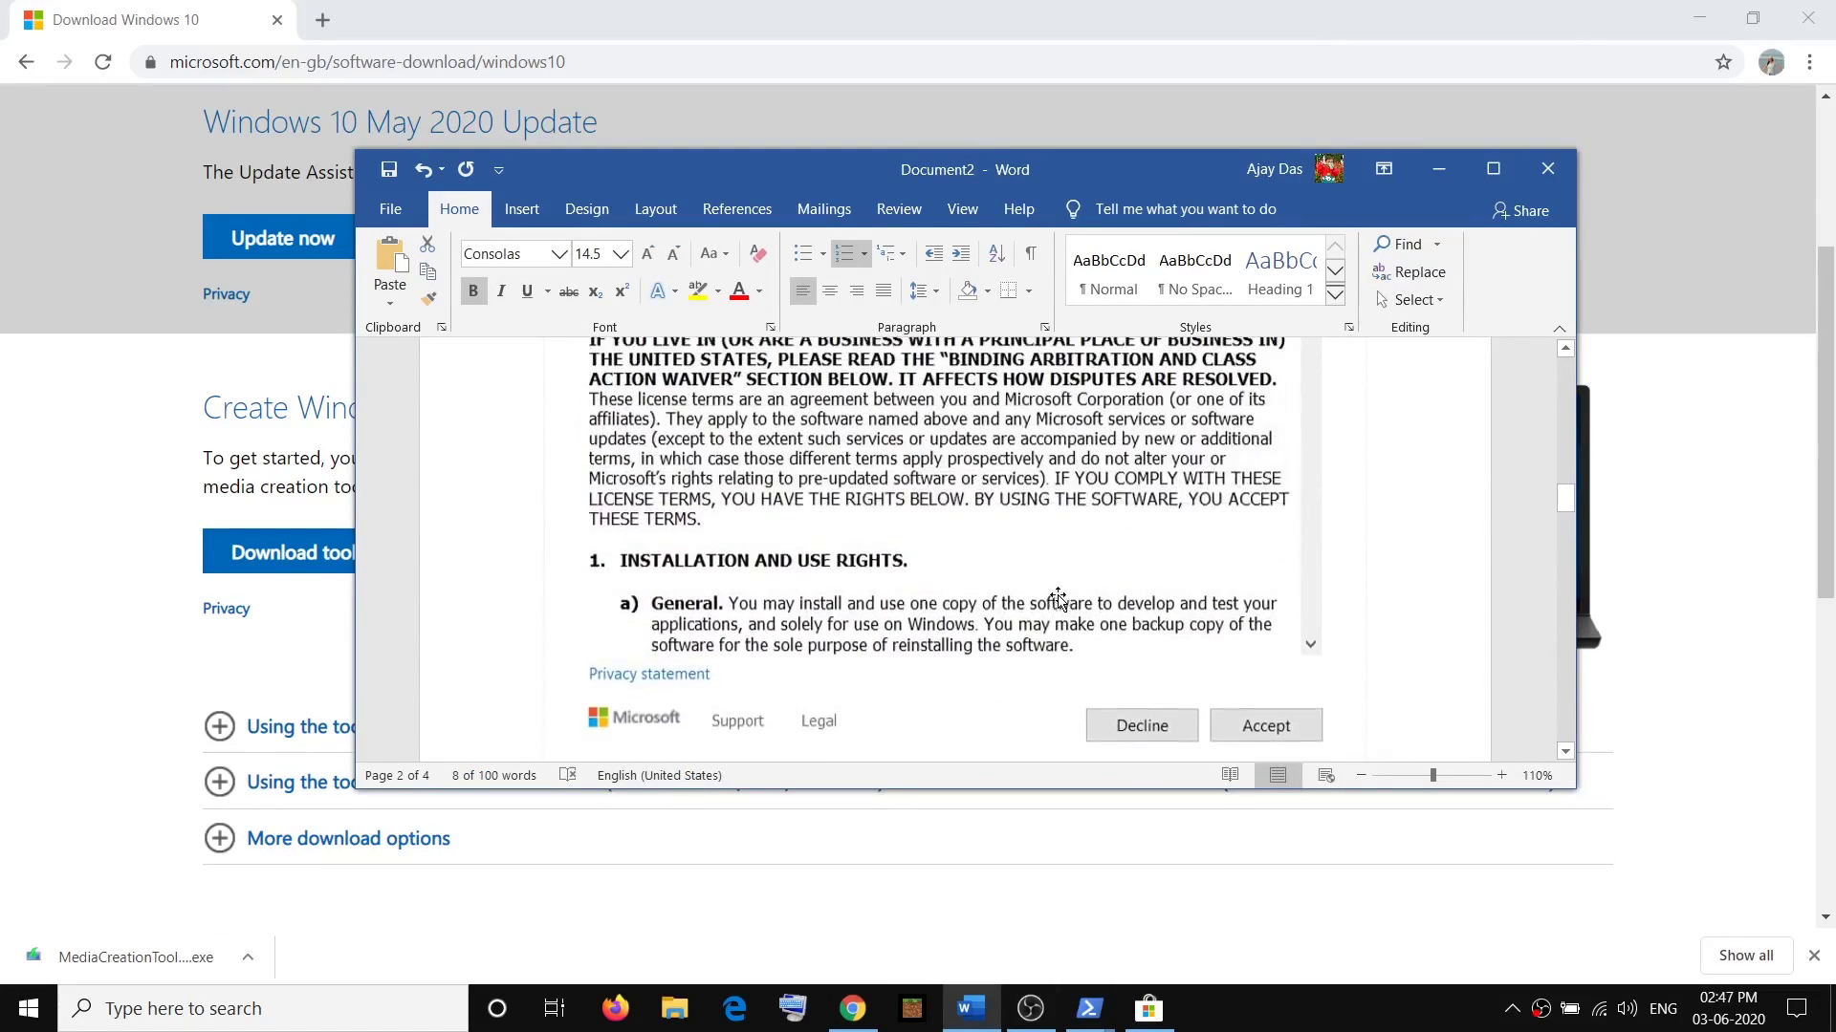
scroll(1058, 601, "down", 3)
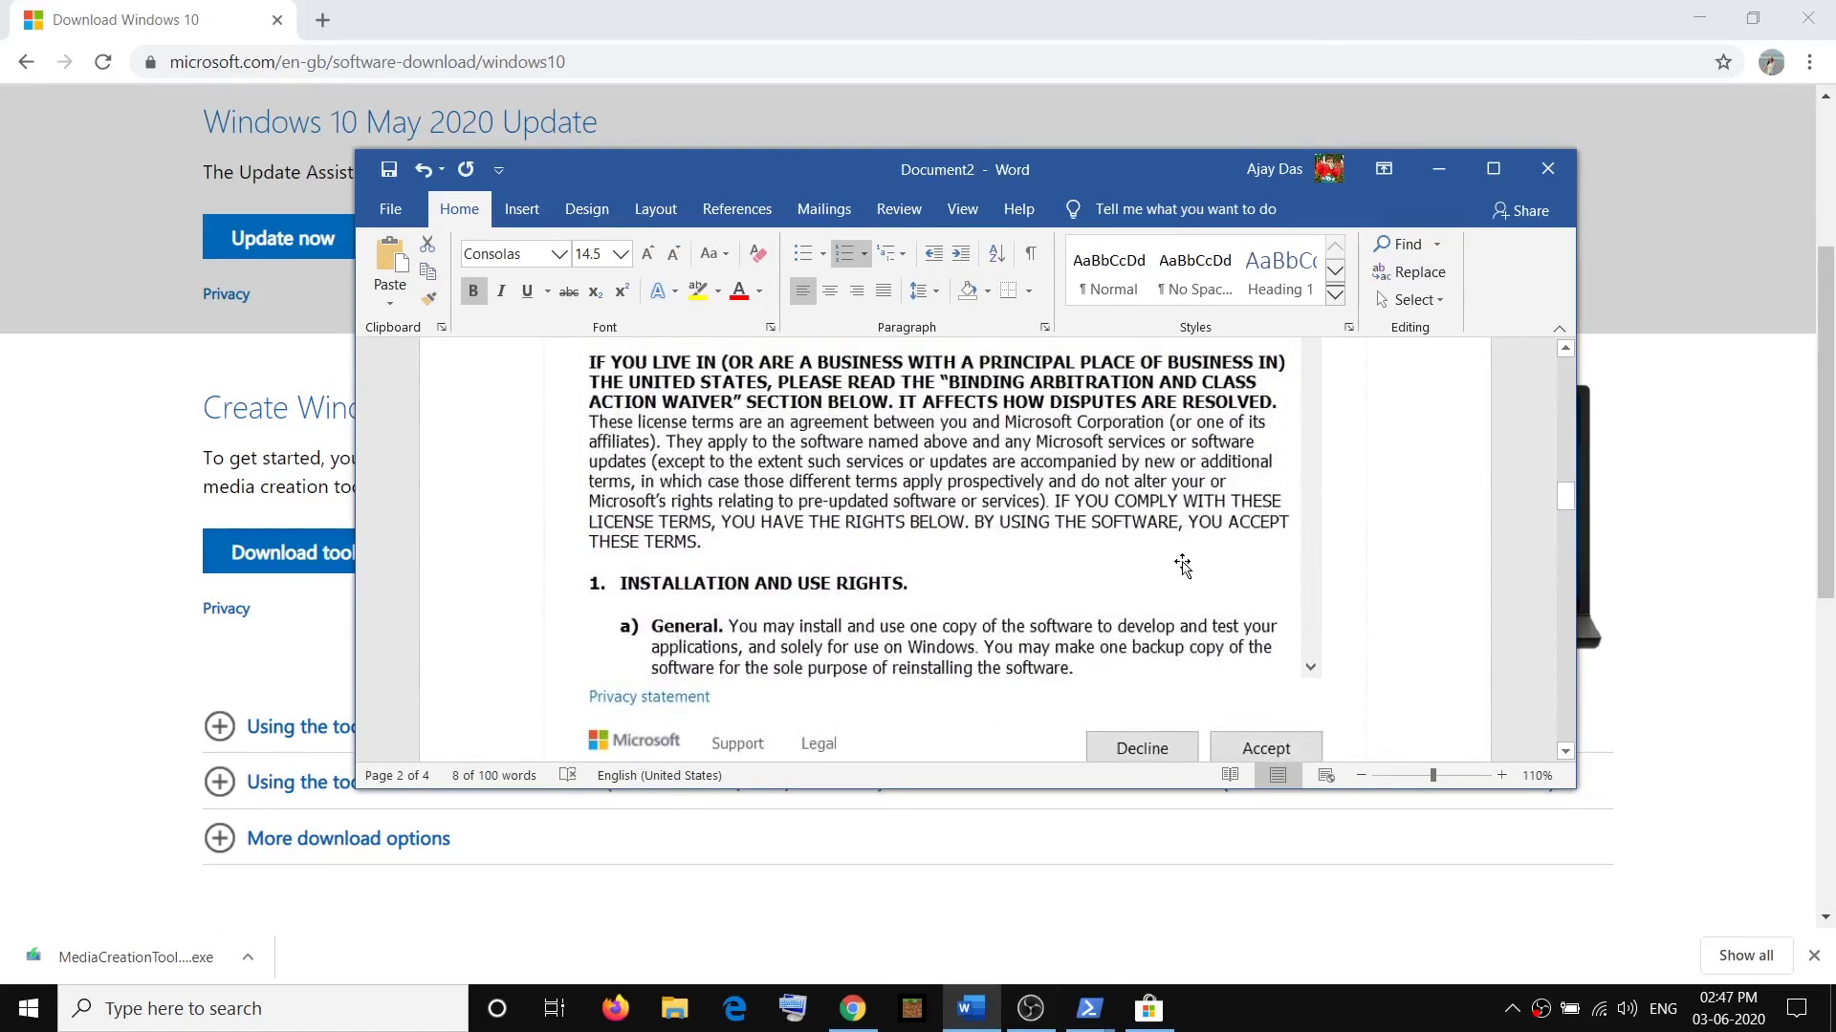
left_click(1487, 176)
Scroll through the Windows 10 Setup screenshots, stopping at the license terms step
scroll(1032, 548, "up", 5)
scroll(1032, 549, "down", 20)
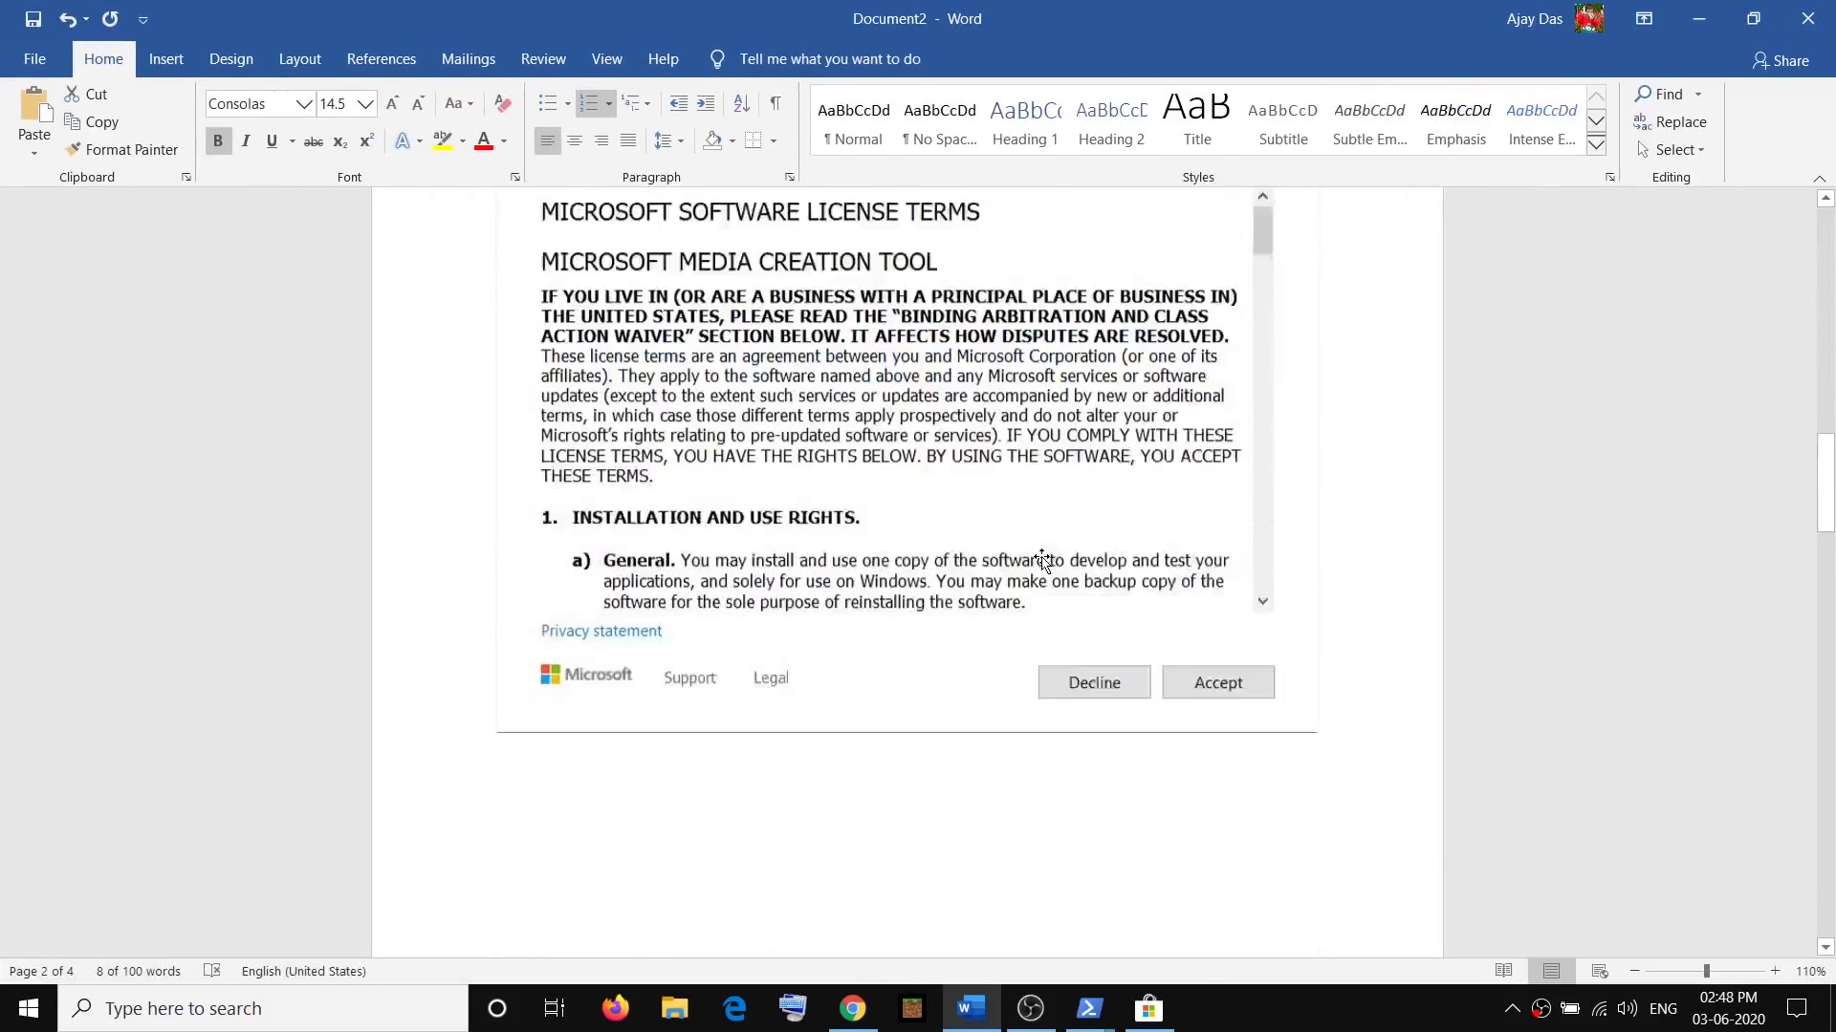
scroll(637, 453, "down", 2)
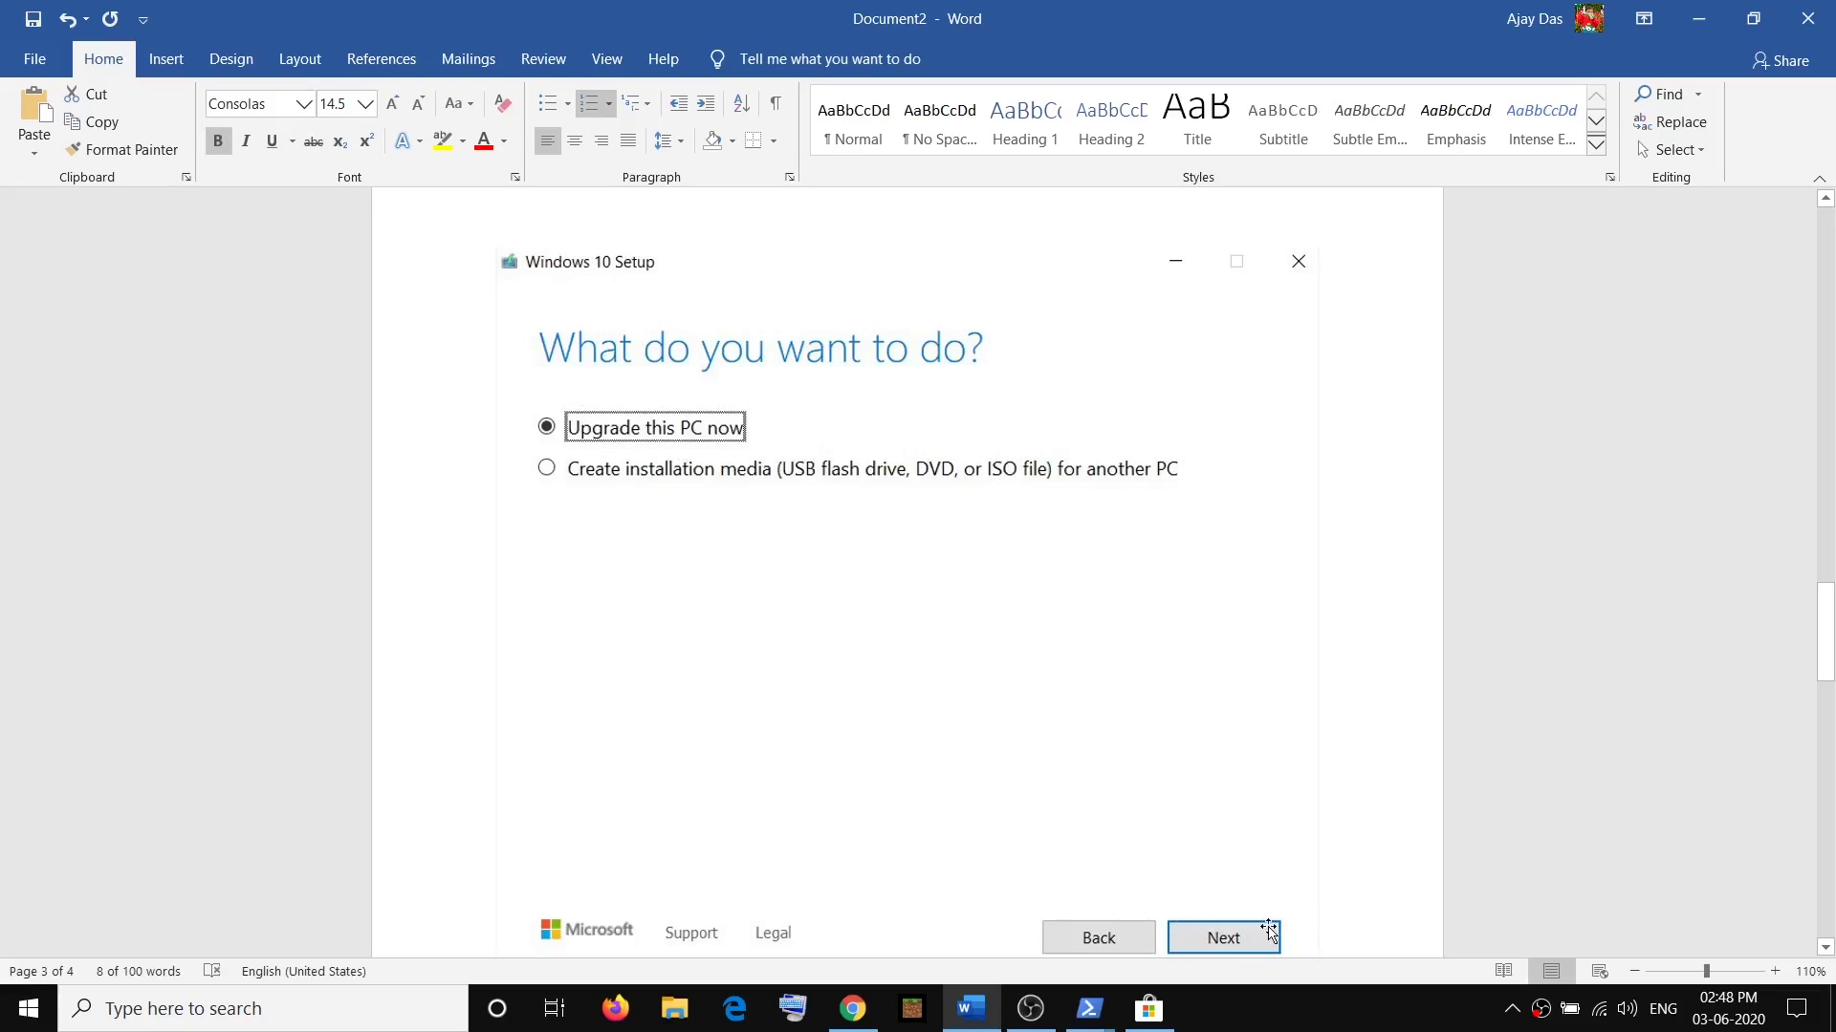
scroll(1033, 614, "down", 1)
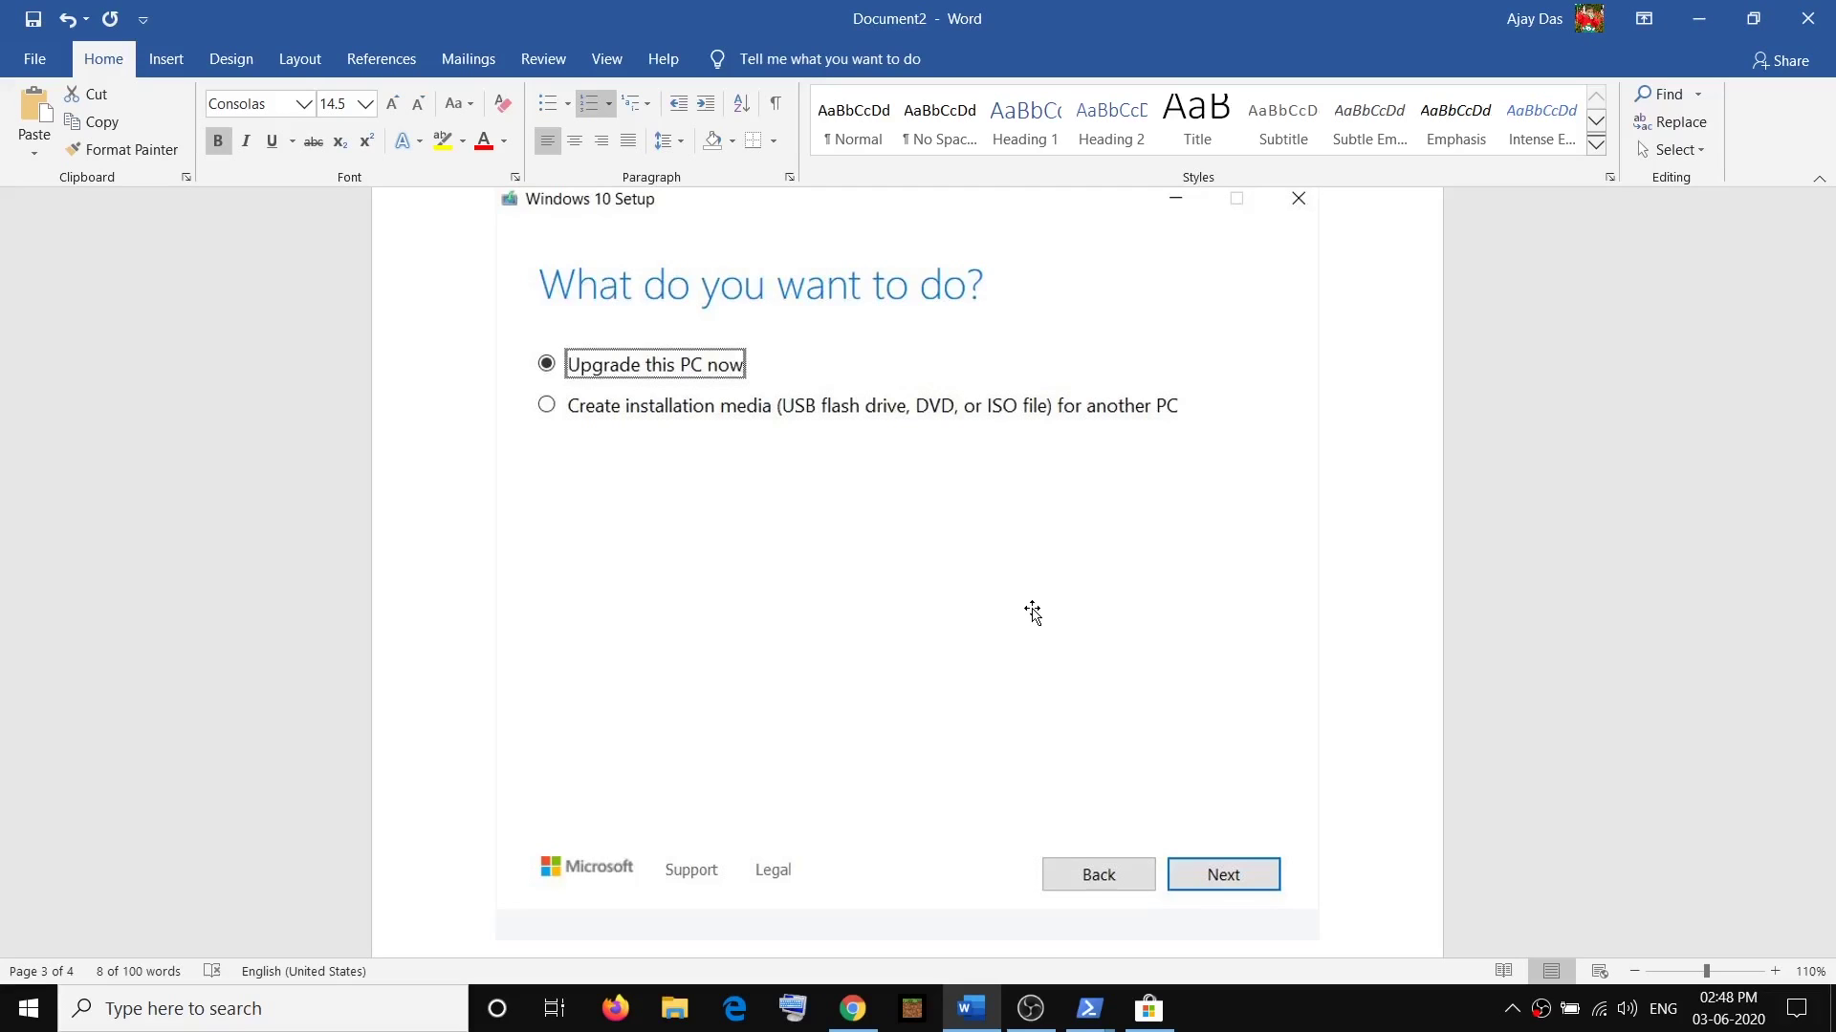
scroll(1134, 580, "down", 7)
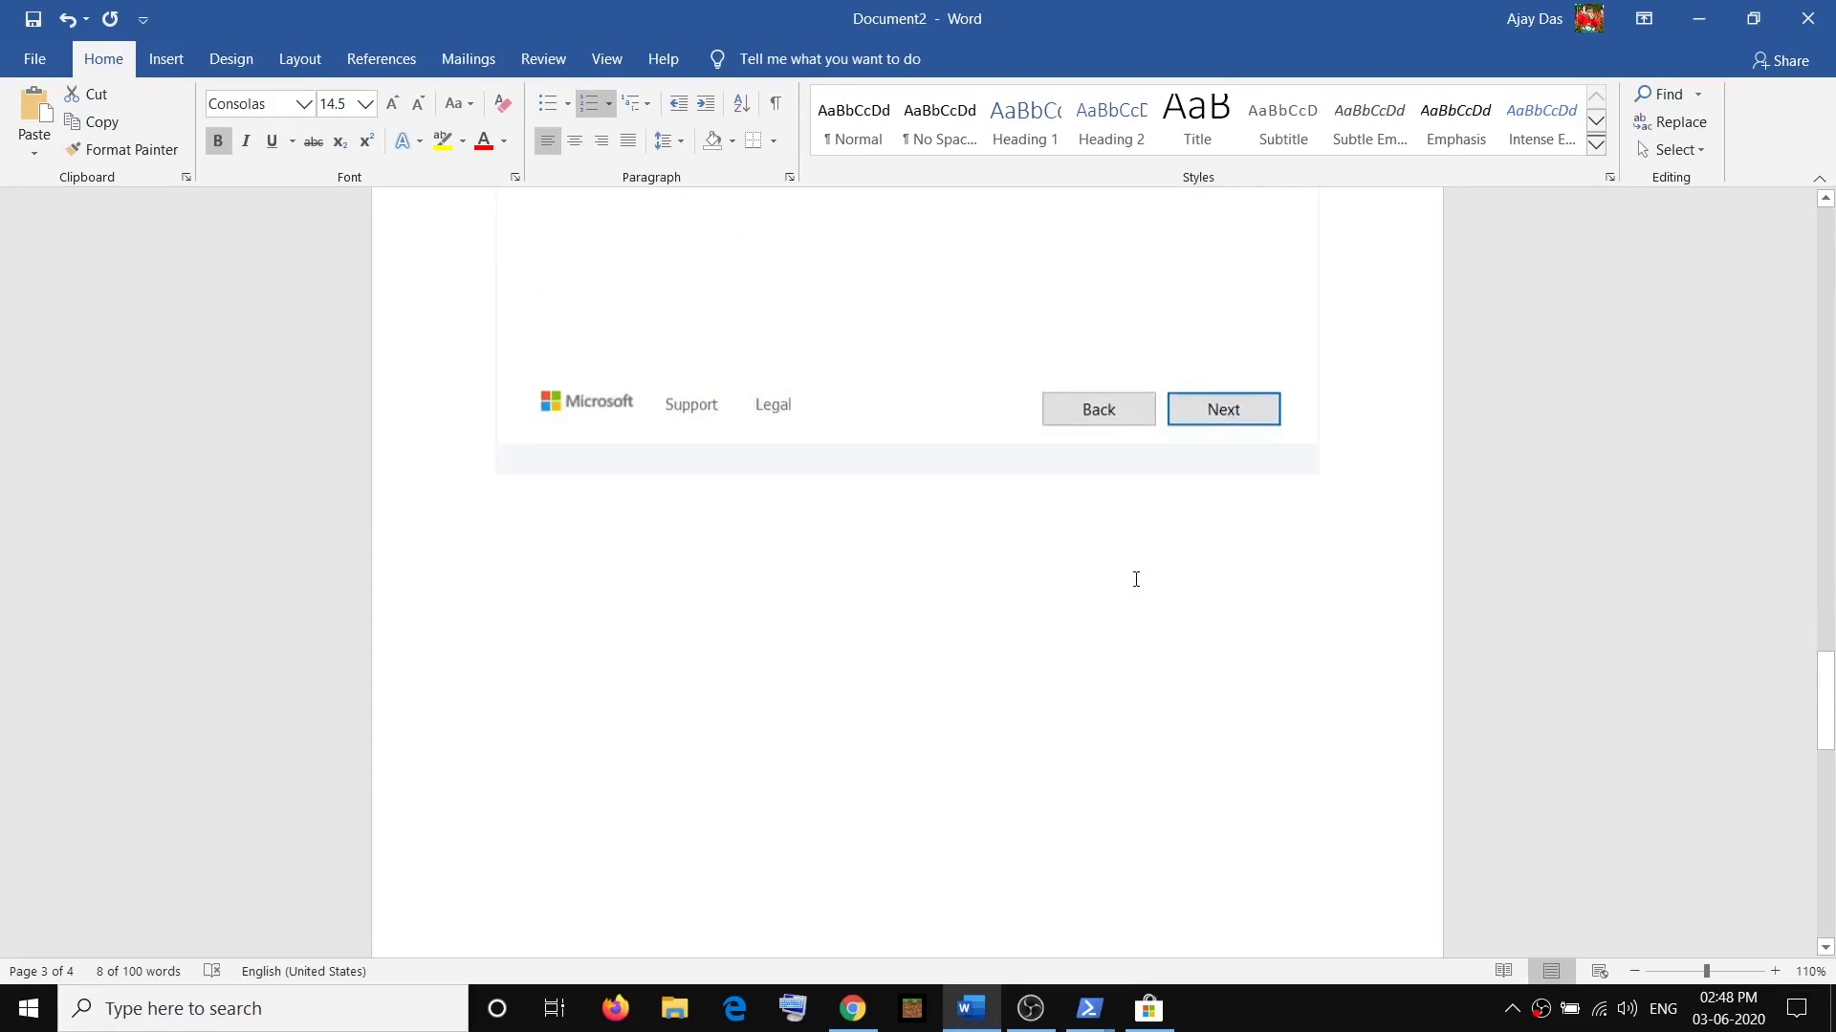
scroll(1136, 580, "down", 1)
scroll(1136, 579, "up", 10)
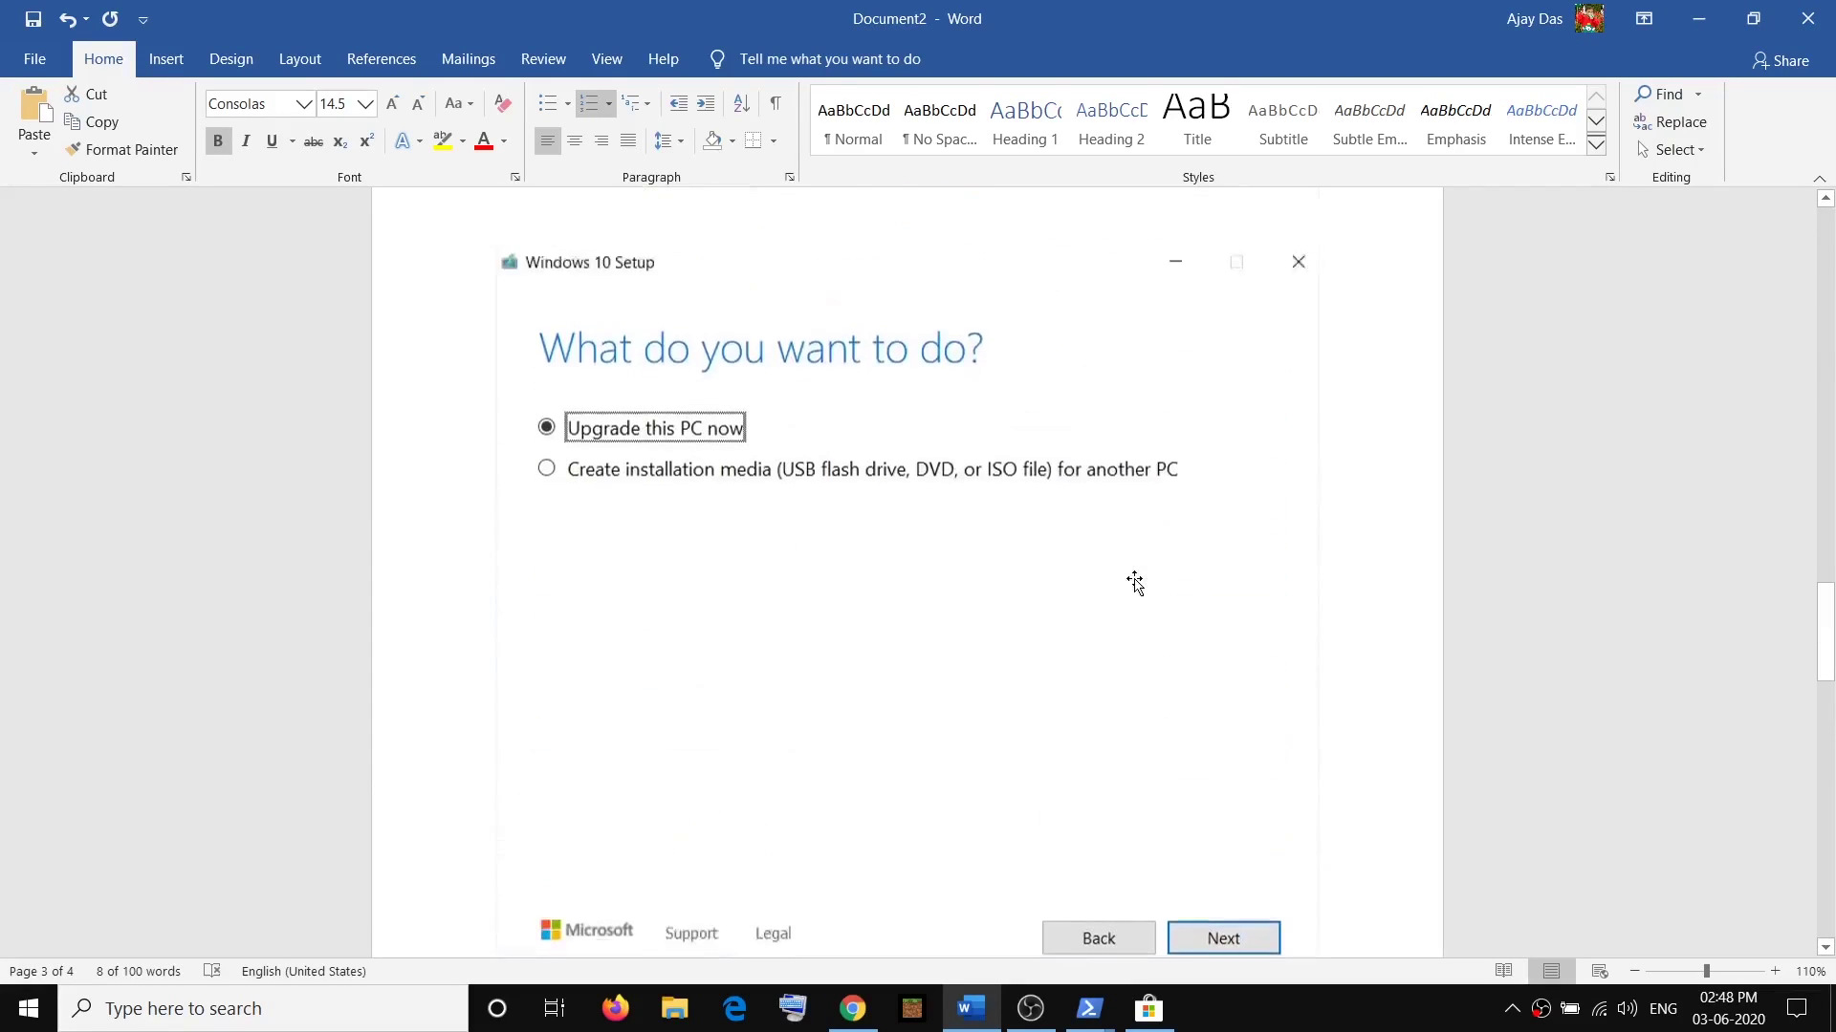
scroll(1136, 583, "down", 15)
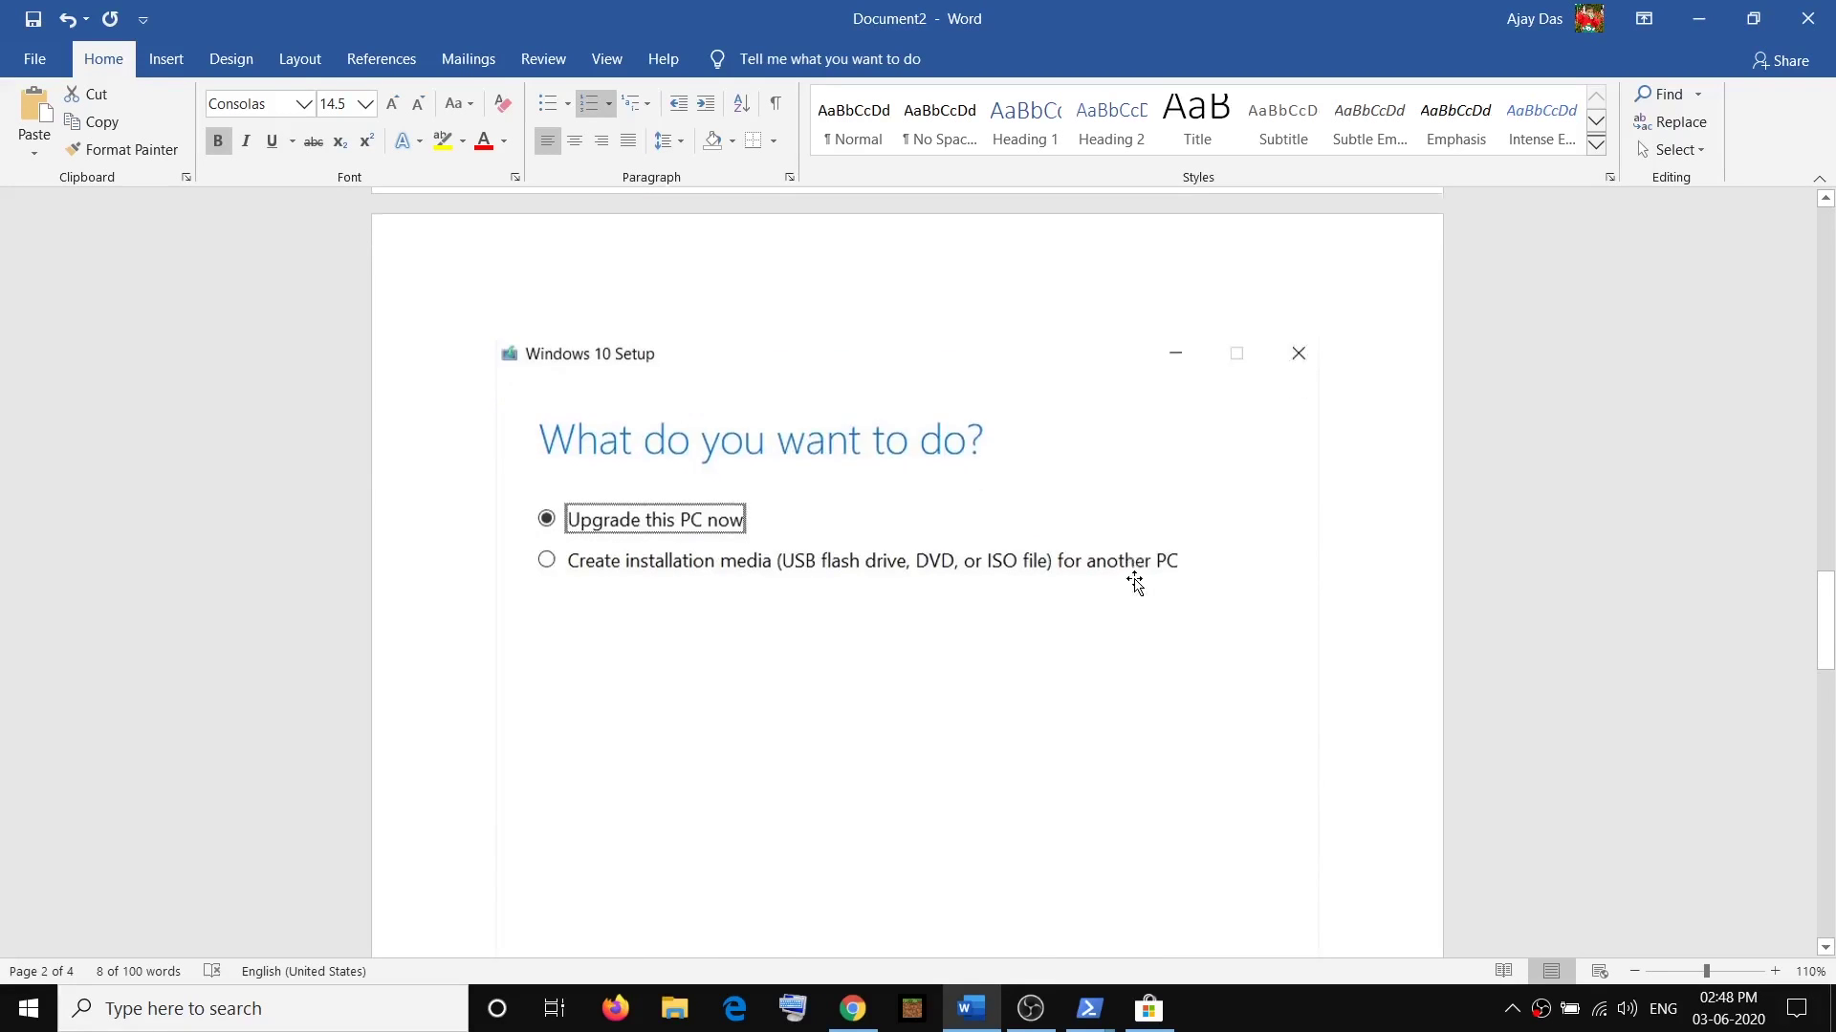
scroll(1133, 583, "down", 6)
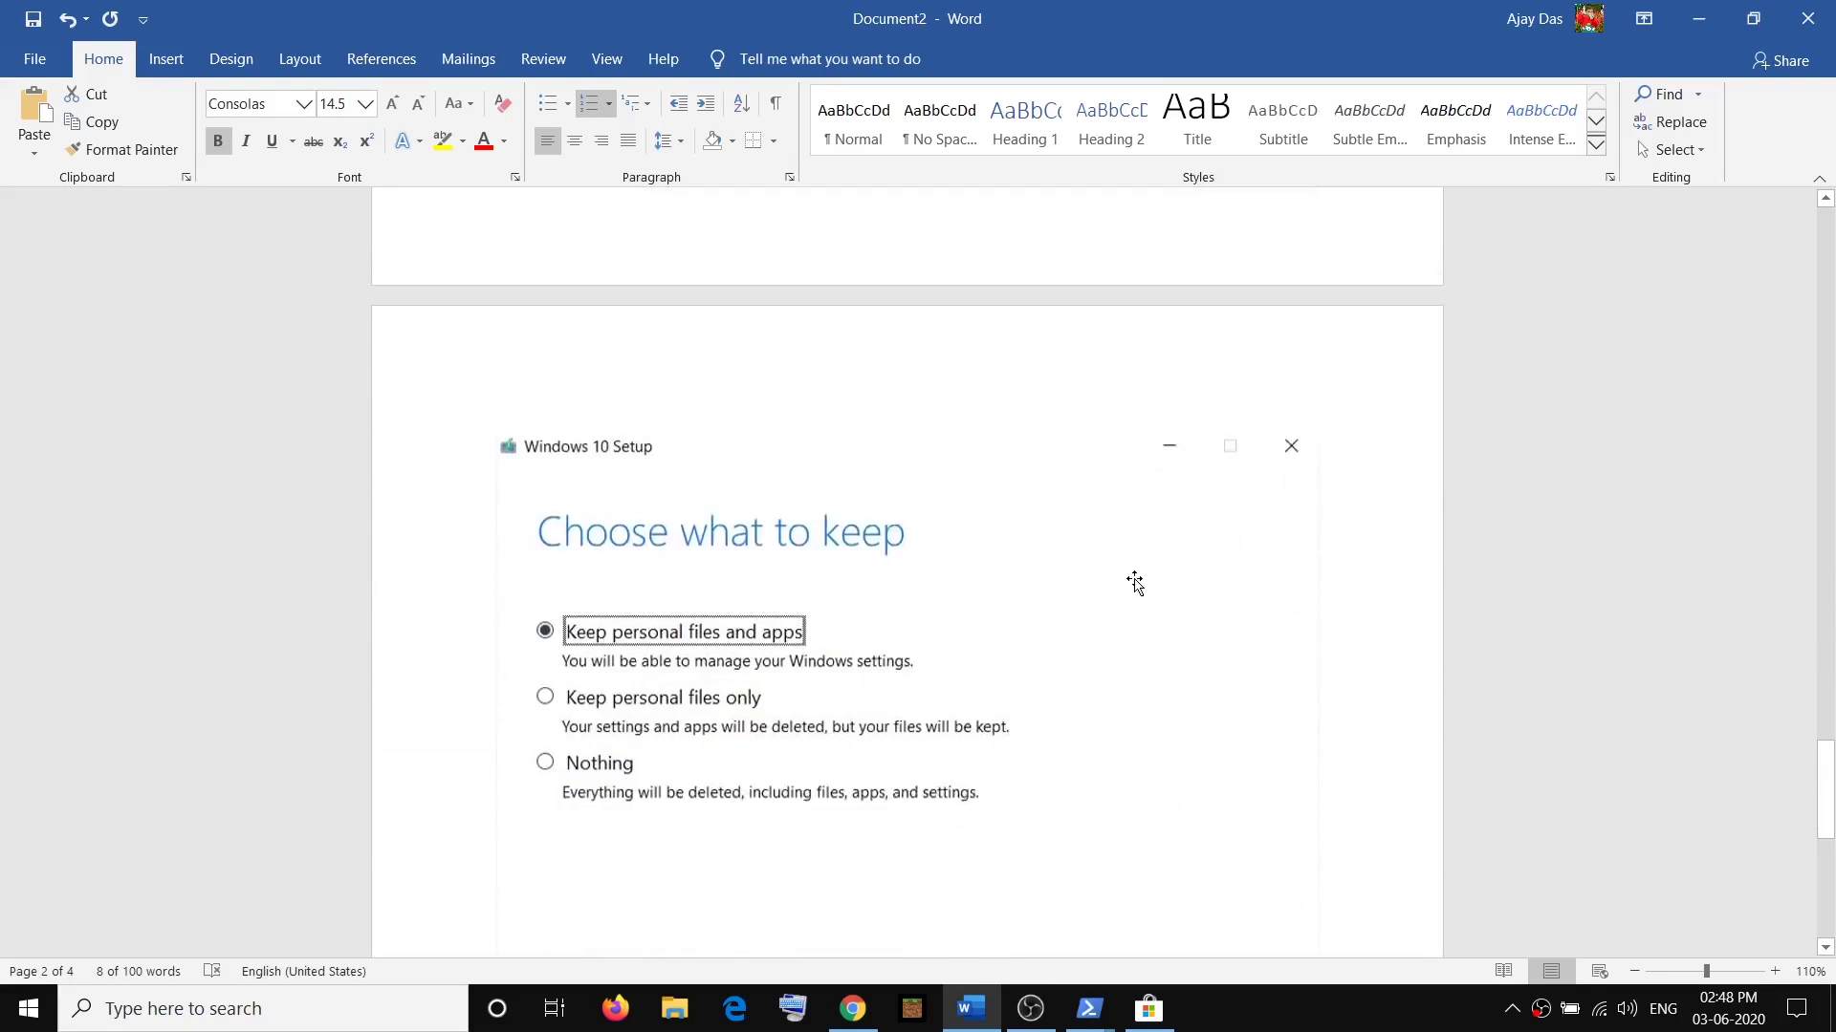
scroll(593, 468, "down", 1)
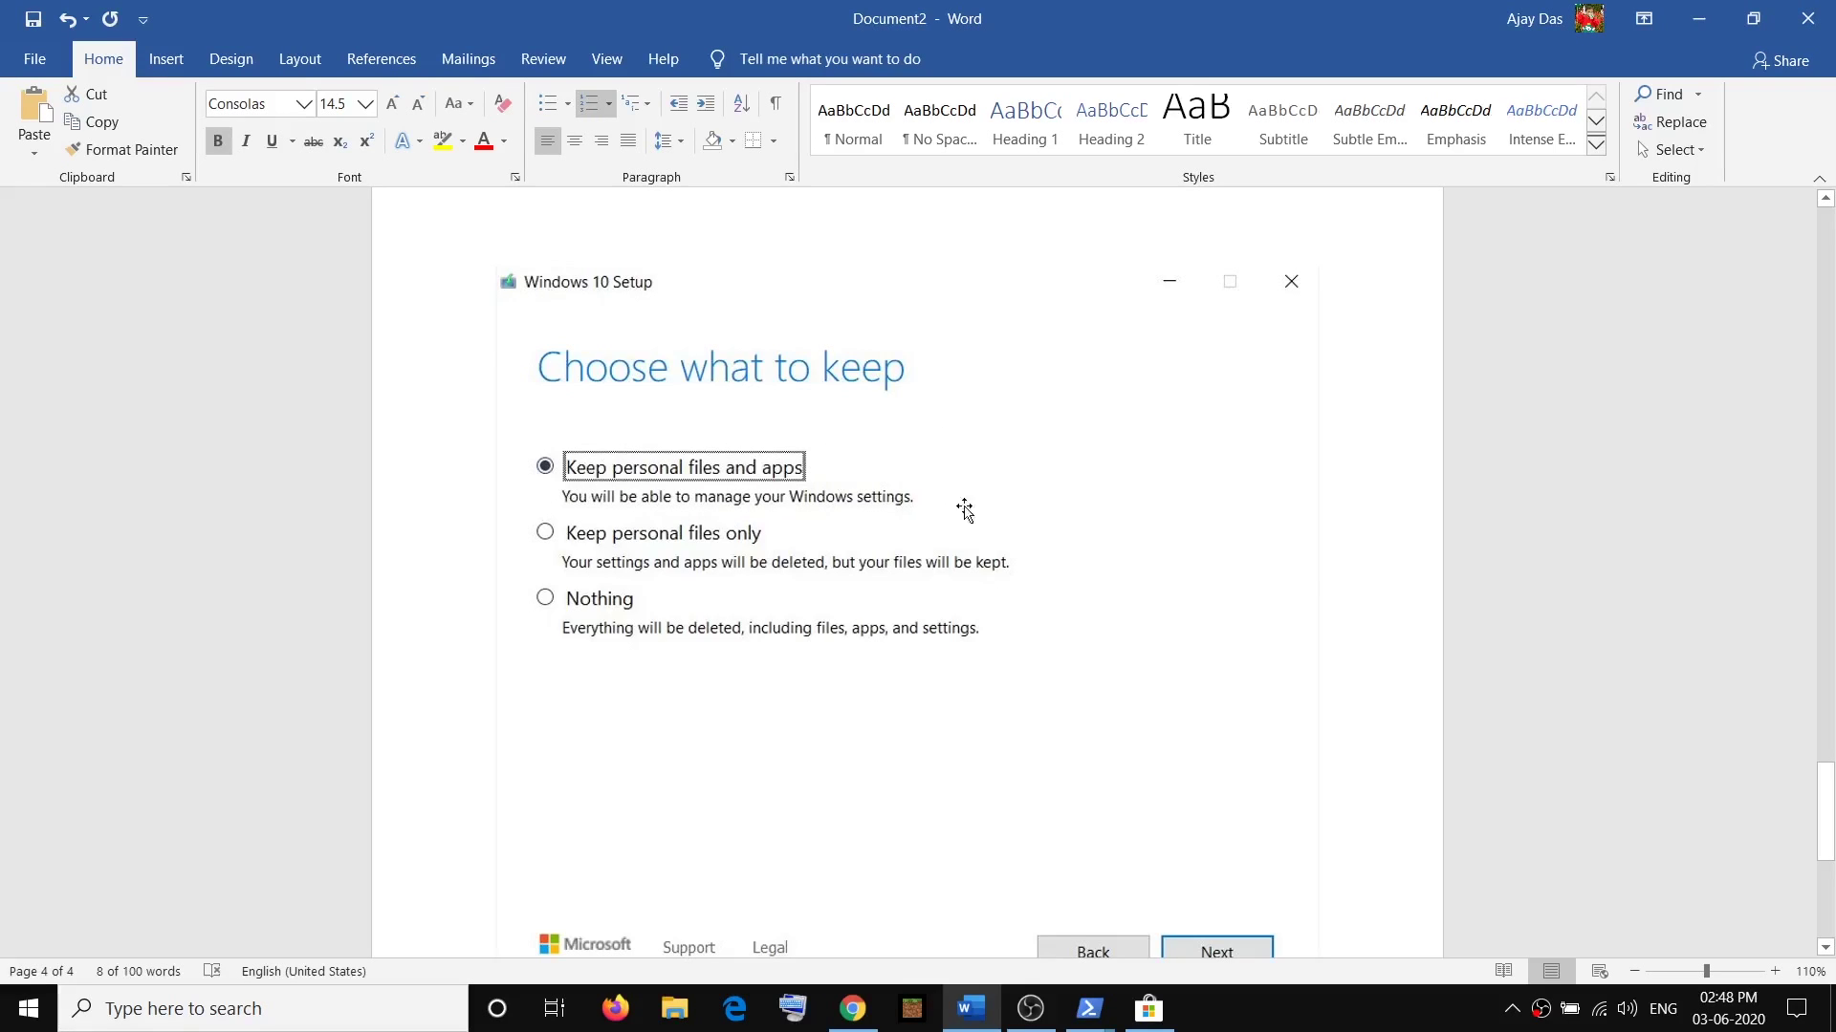
scroll(965, 512, "down", 3)
scroll(1033, 671, "up", 2)
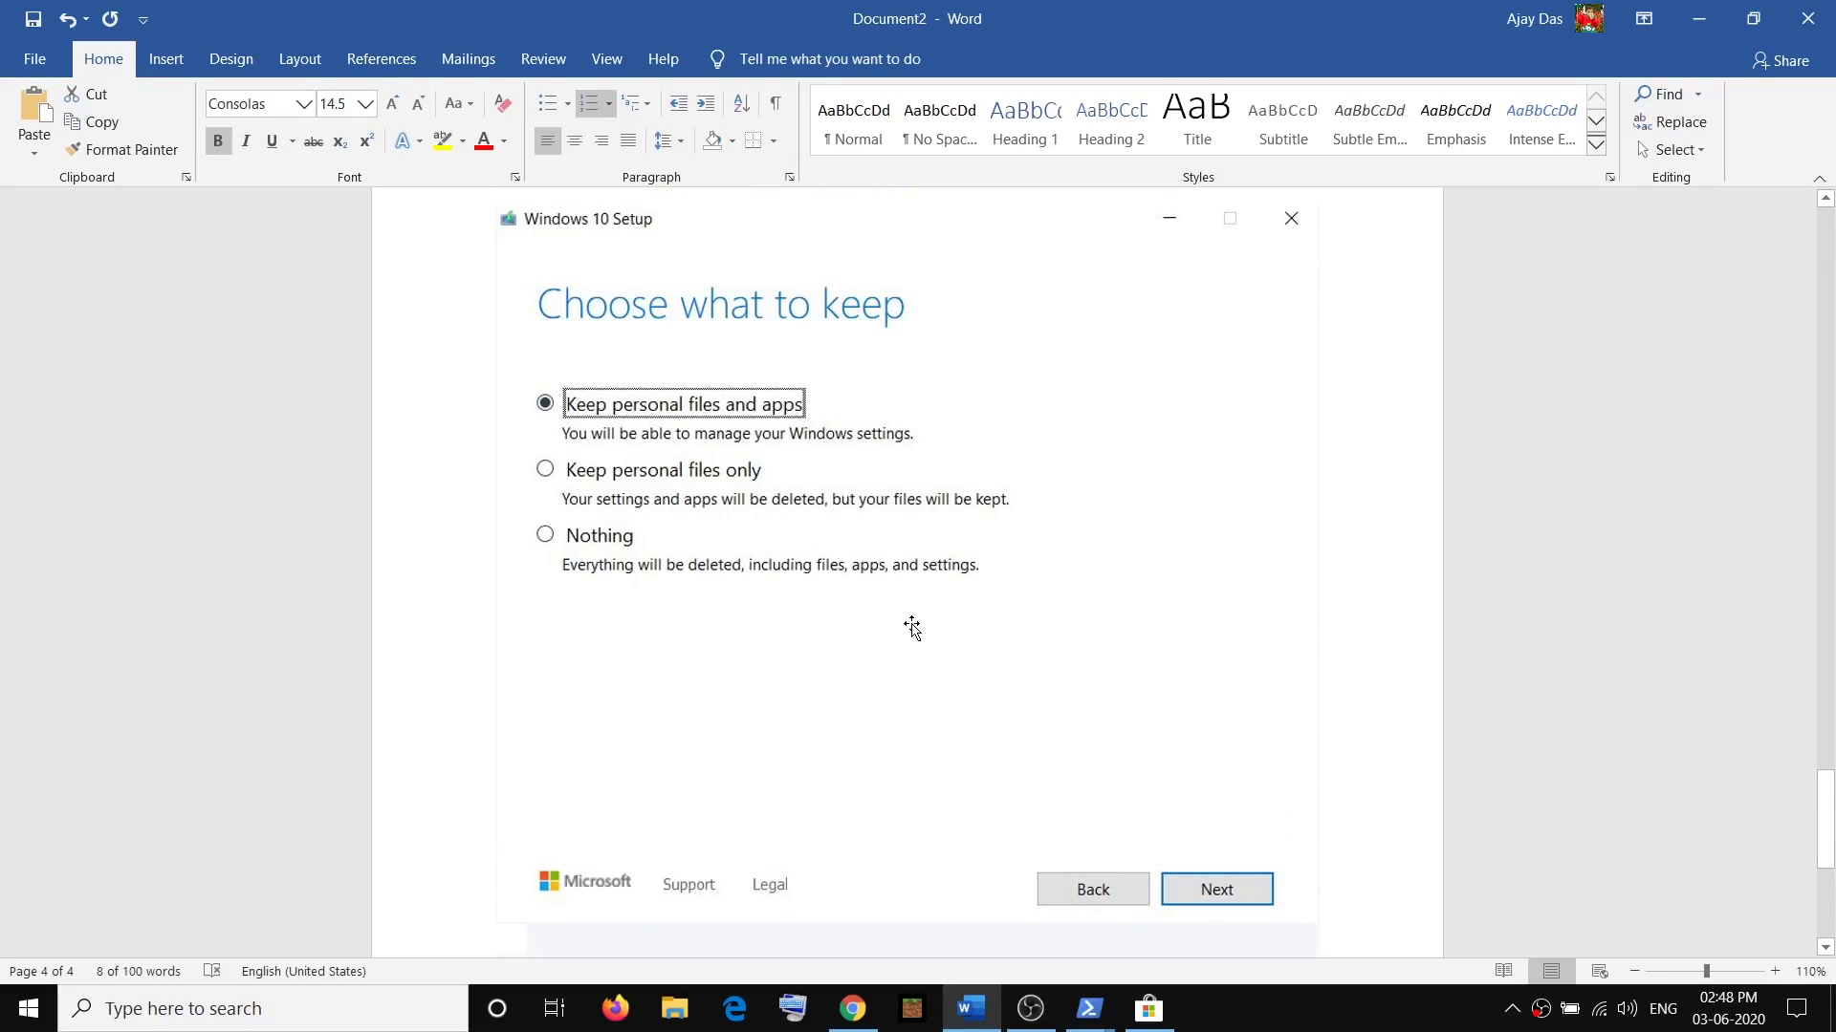
scroll(912, 628, "up", 20)
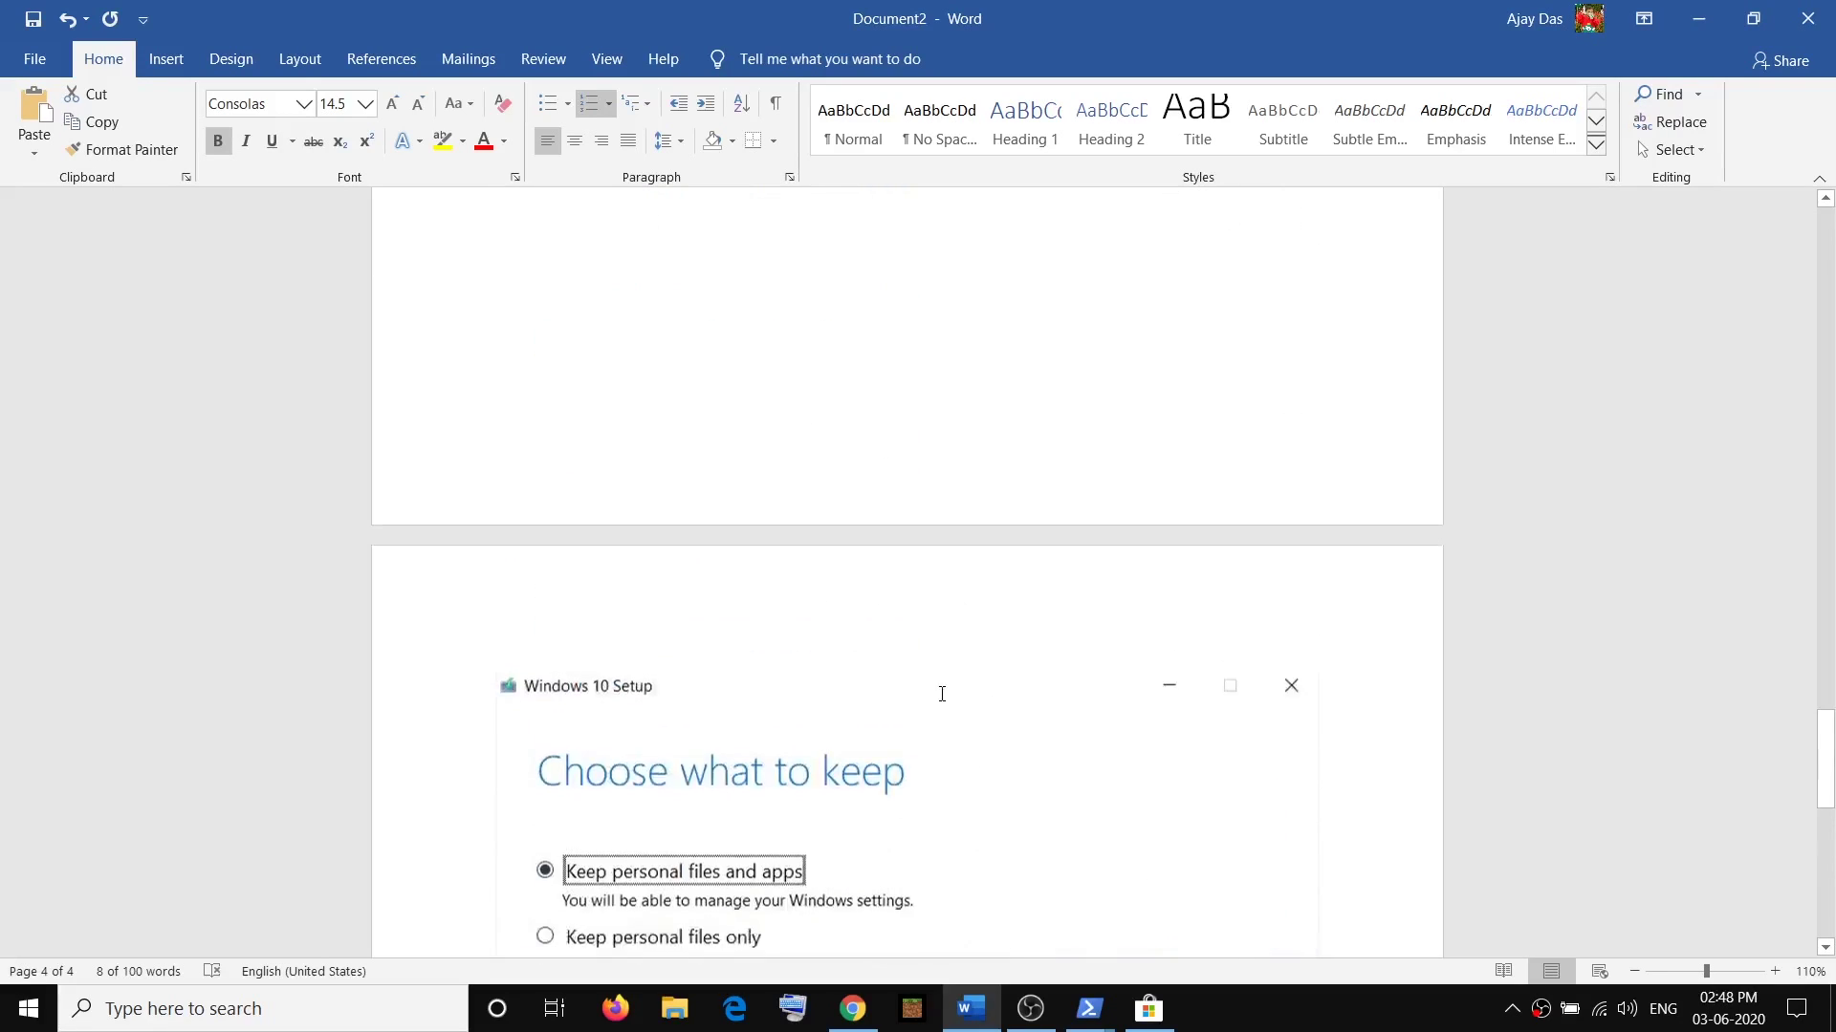
scroll(945, 688, "up", 15)
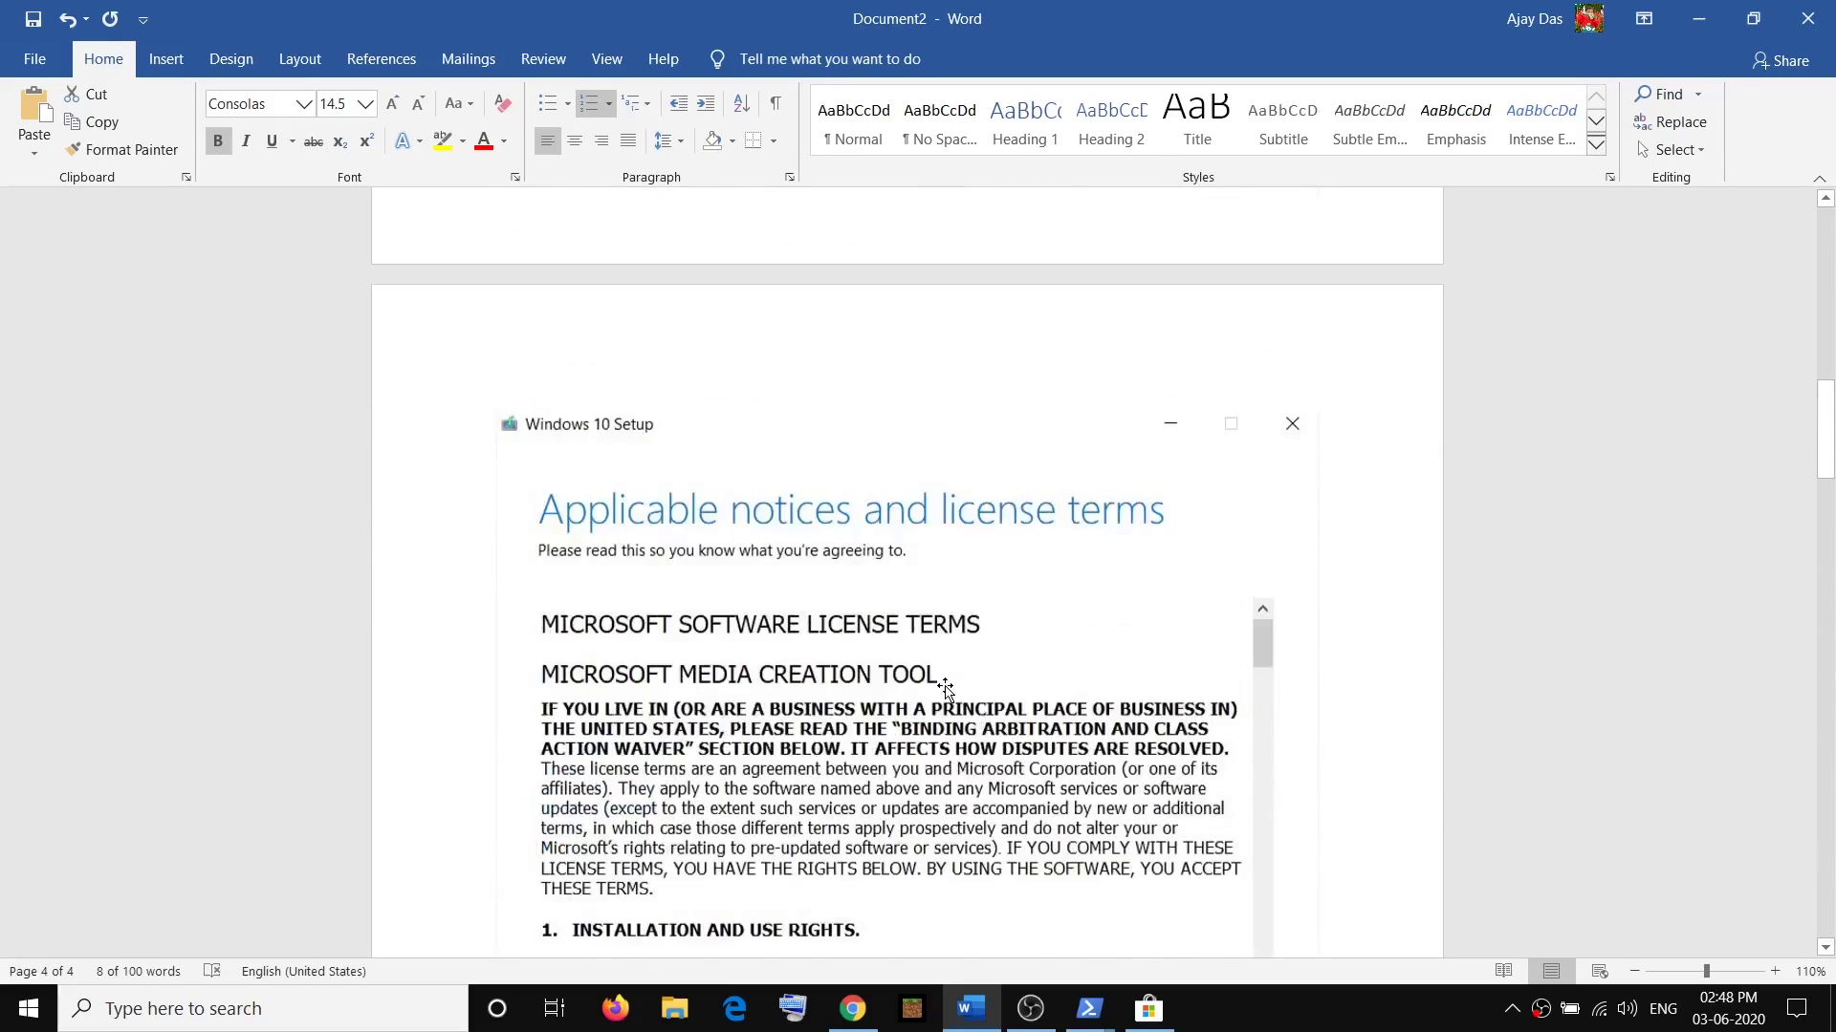
scroll(944, 686, "up", 2)
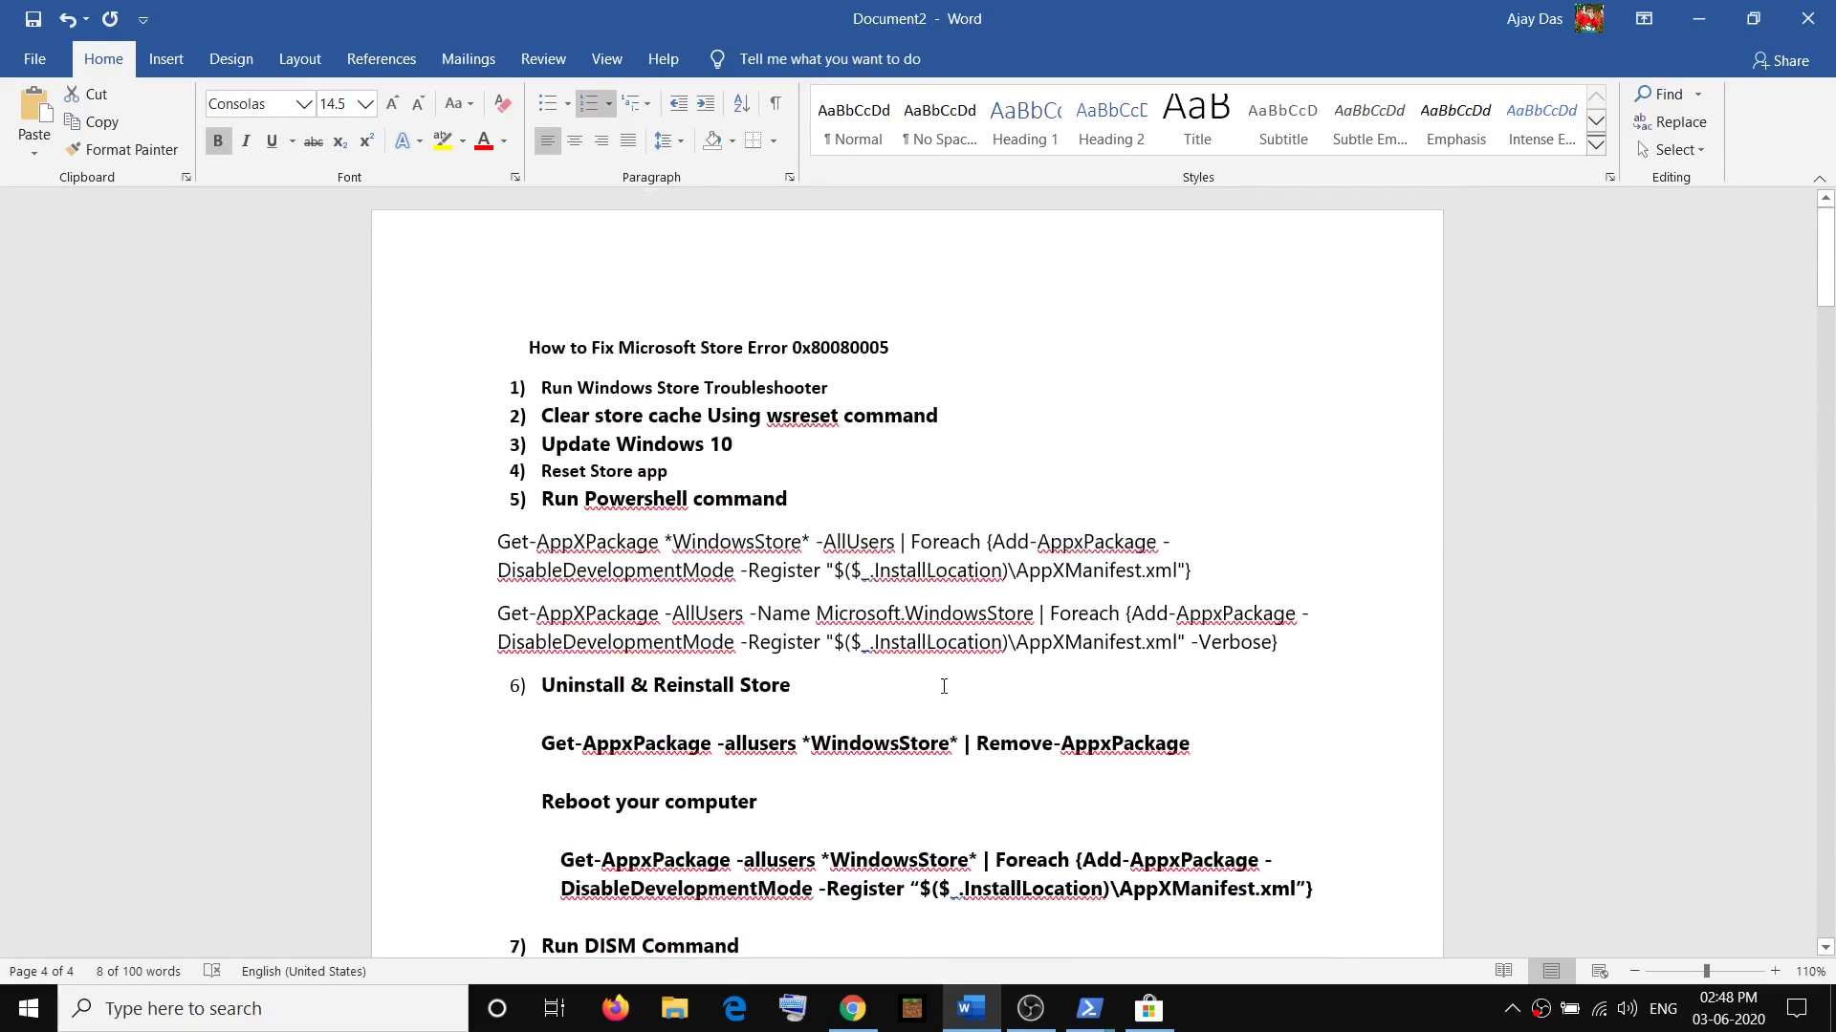
left_click_drag(618, 347, 891, 348)
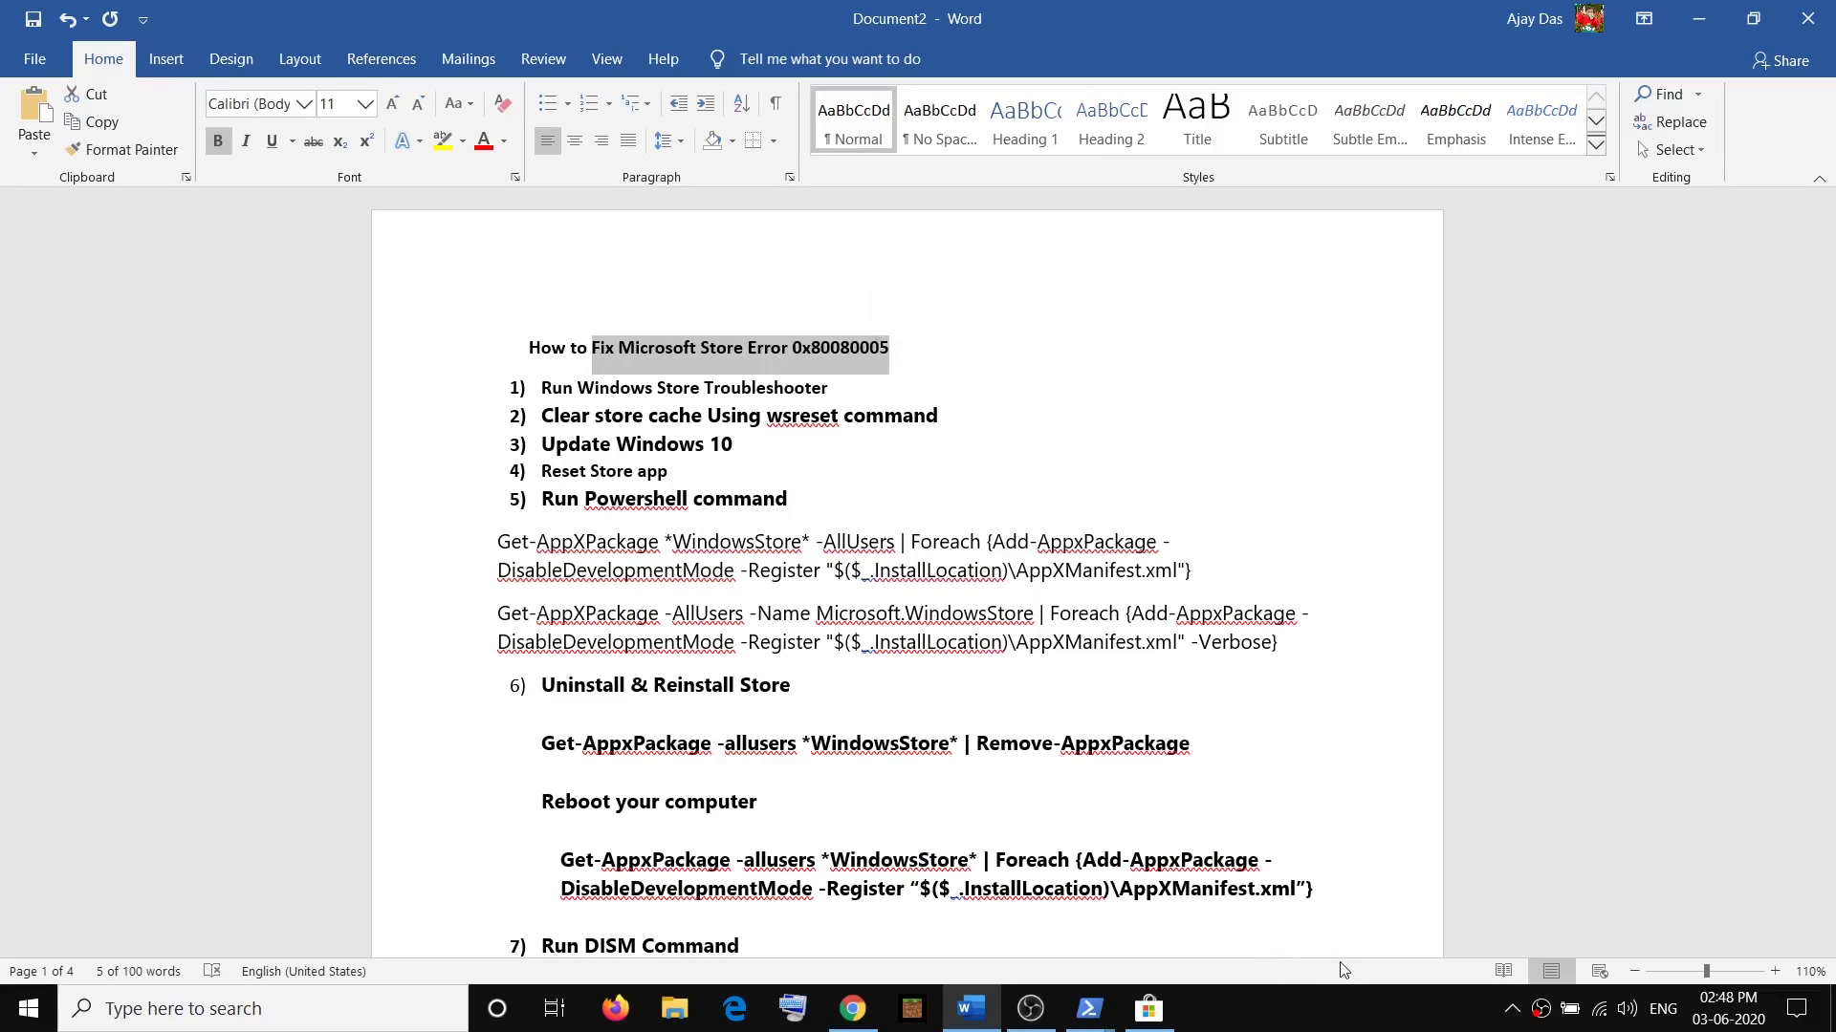
left_click(1367, 1023)
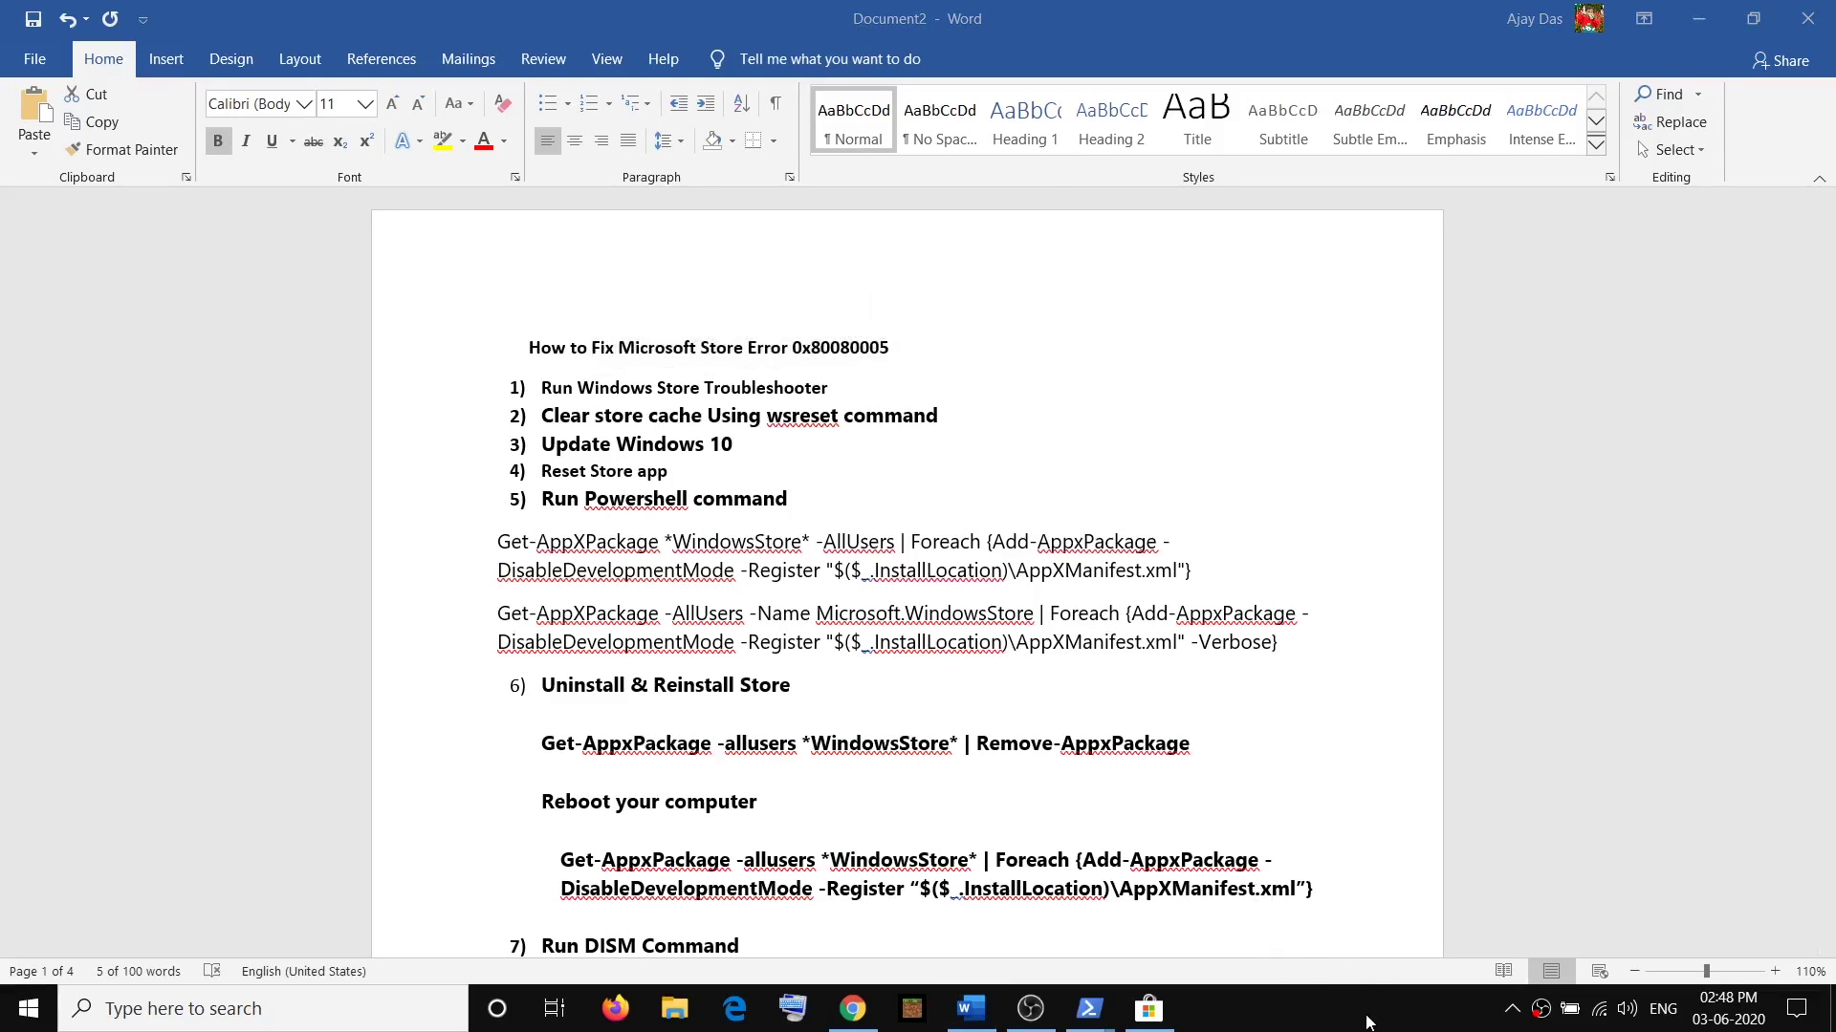